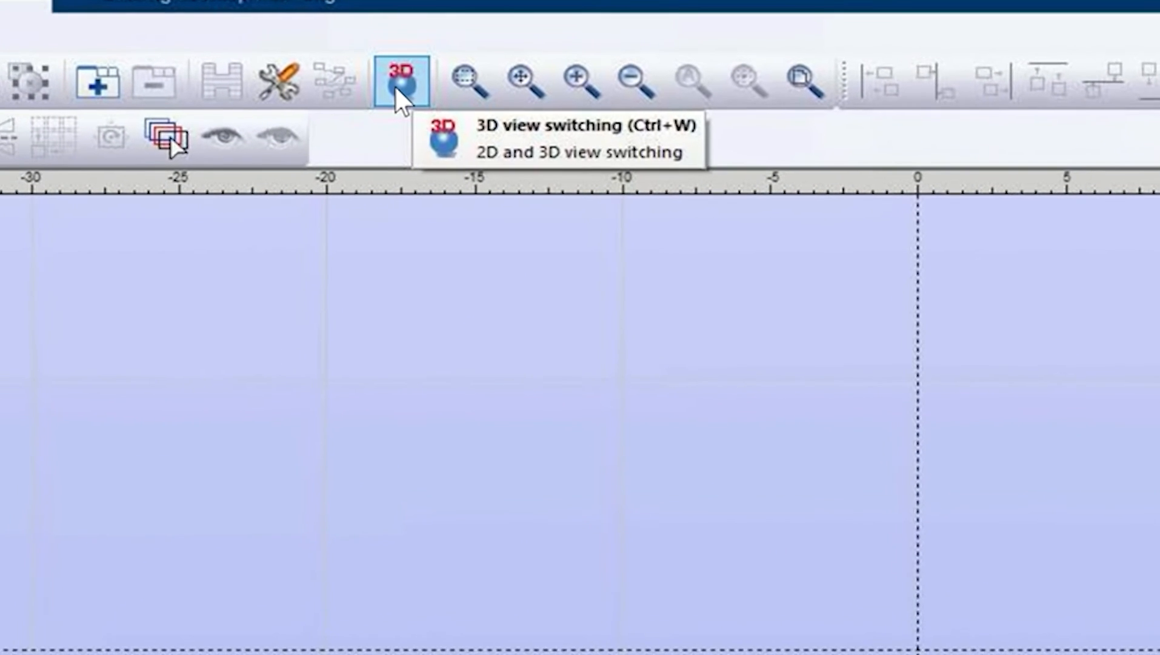
# - Switch to the 3D view and create a basic cylinder surface centred at 0, 0, 0 with A and B of 10 mm
pyautogui.click(380, 98)
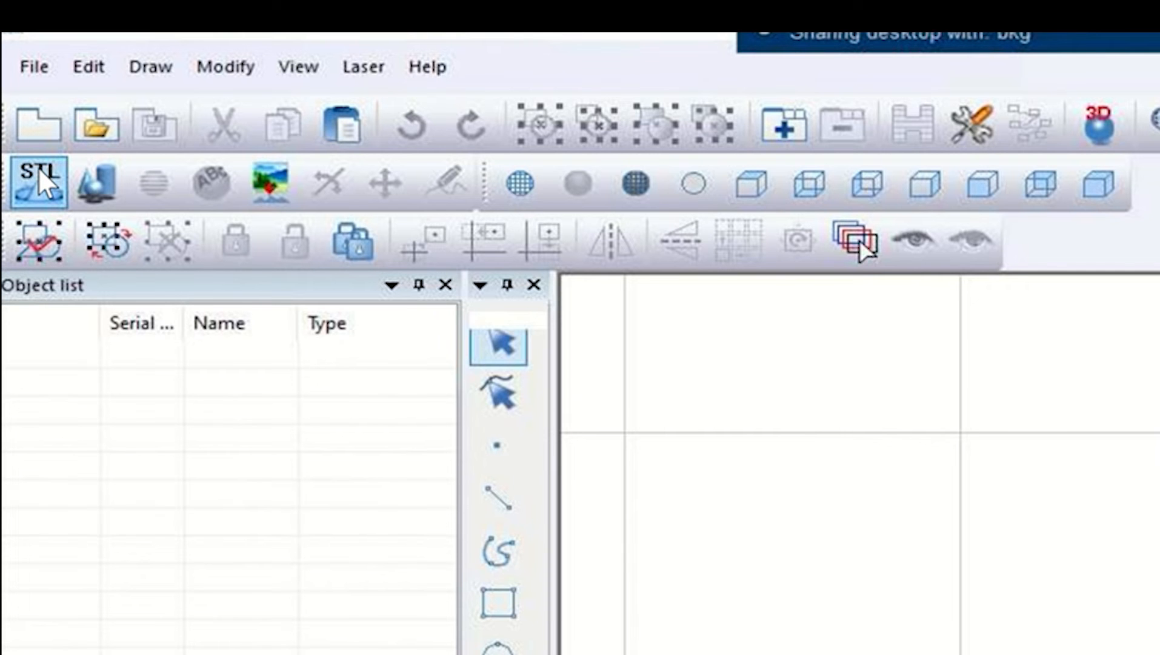
pyautogui.click(274, 190)
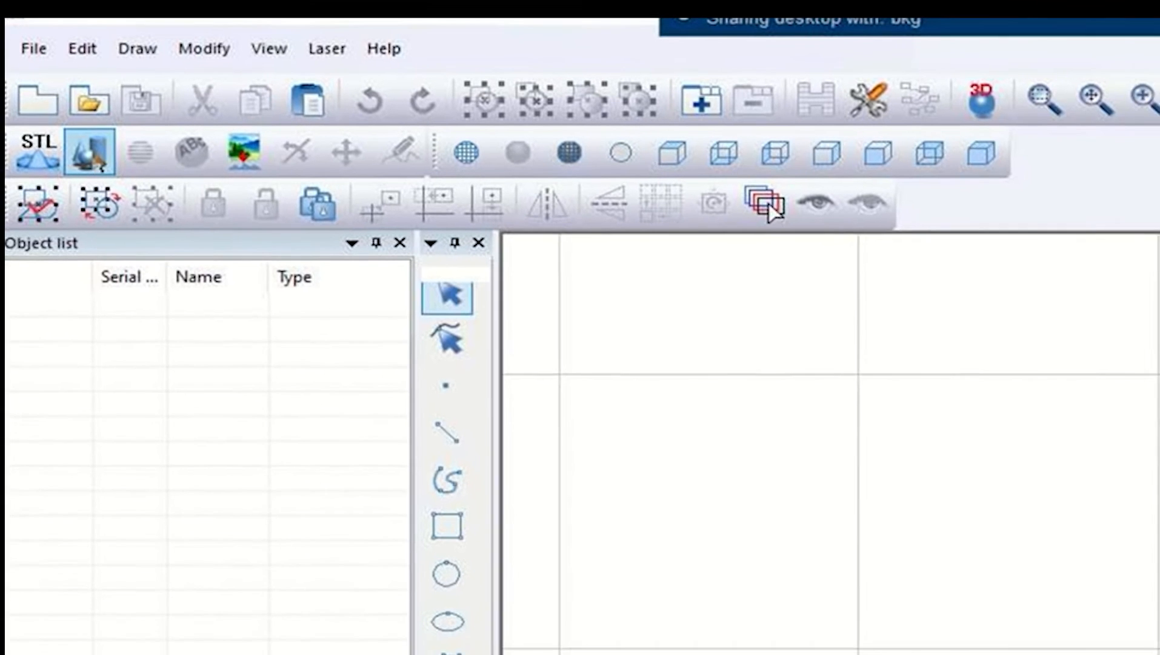
pyautogui.click(766, 202)
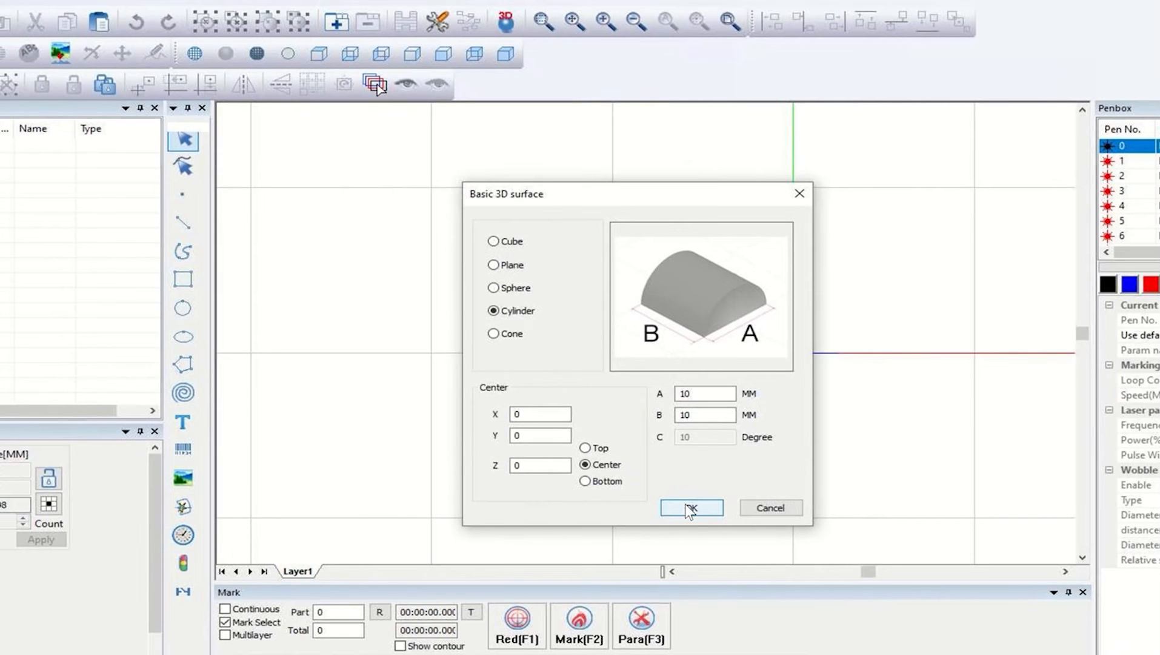
pyautogui.click(691, 508)
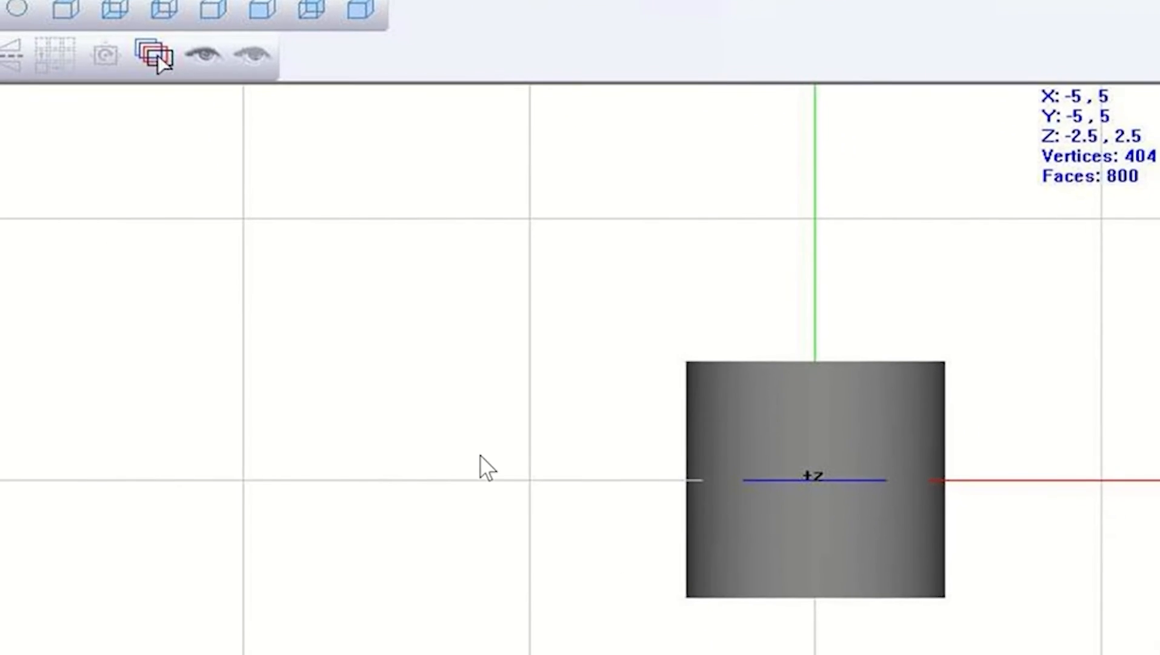
# - Examine the cylinder surface from different orbit angles, zoom levels, and the isometric and front views
pyautogui.moveTo(402, 425); pyautogui.dragTo(444, 307)
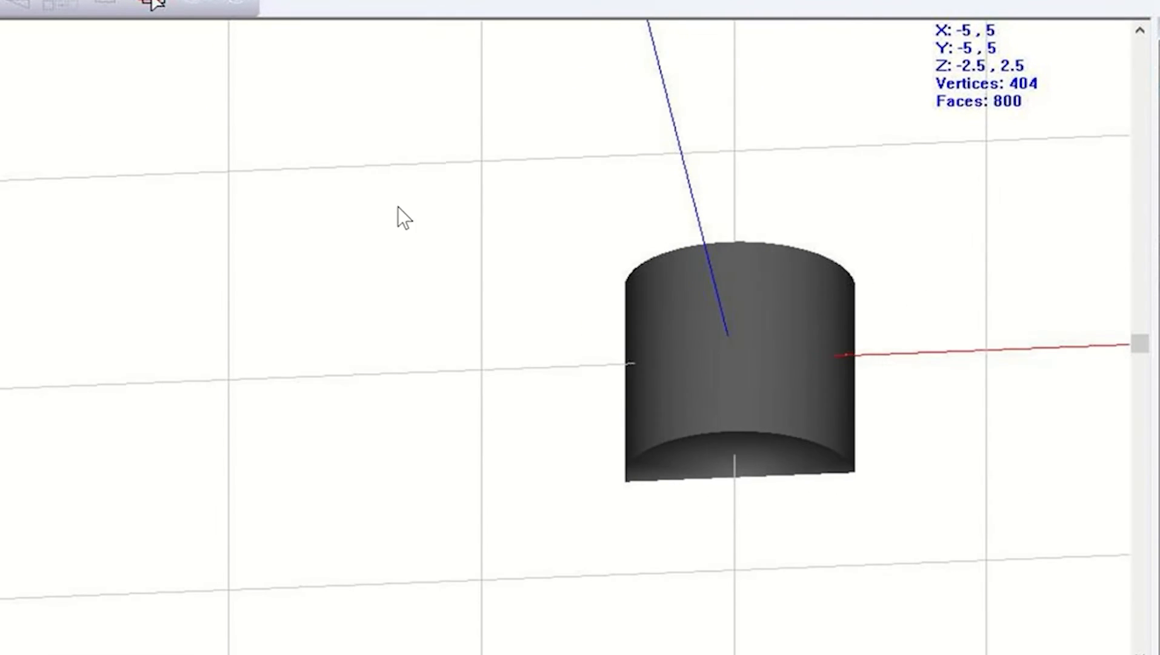
pyautogui.moveTo(398, 207); pyautogui.dragTo(423, 195)
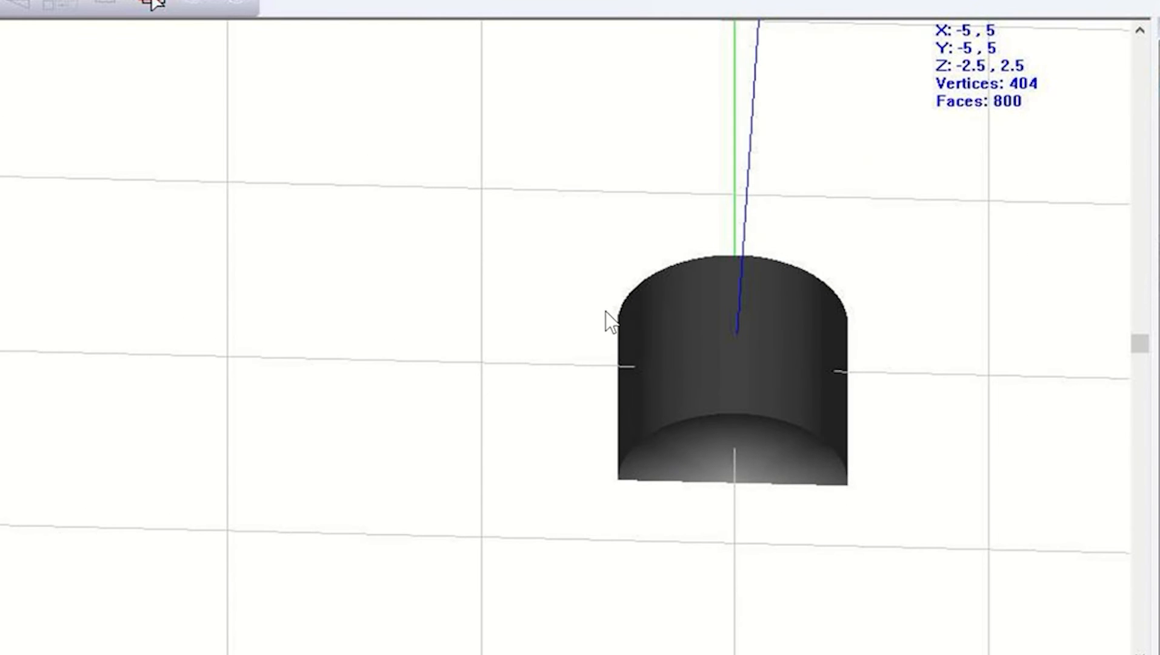
pyautogui.scroll(3, 609, 313)
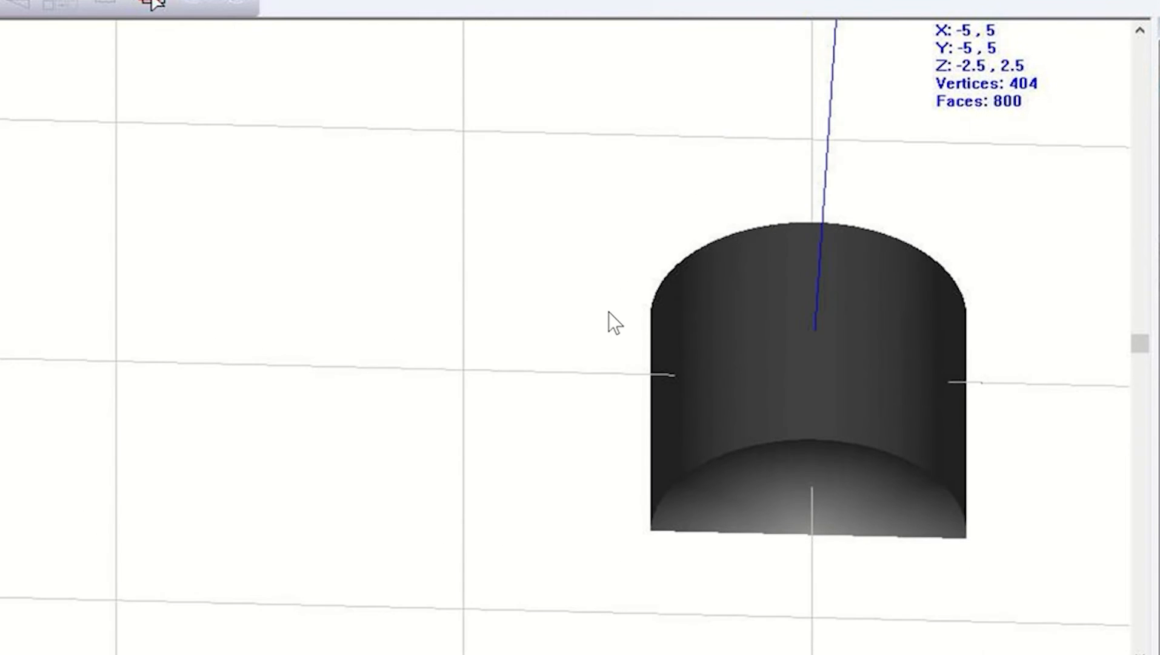
pyautogui.scroll(-5, 609, 311)
pyautogui.scroll(-2, 606, 311)
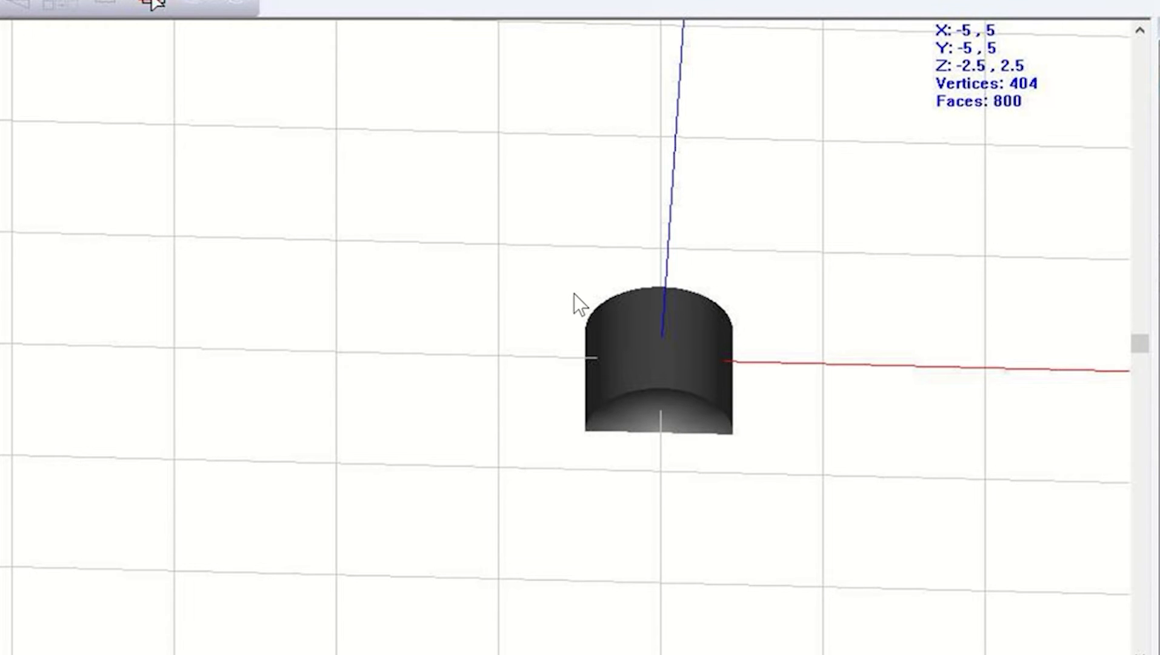
pyautogui.moveTo(668, 272); pyautogui.dragTo(609, 181, button='middle')
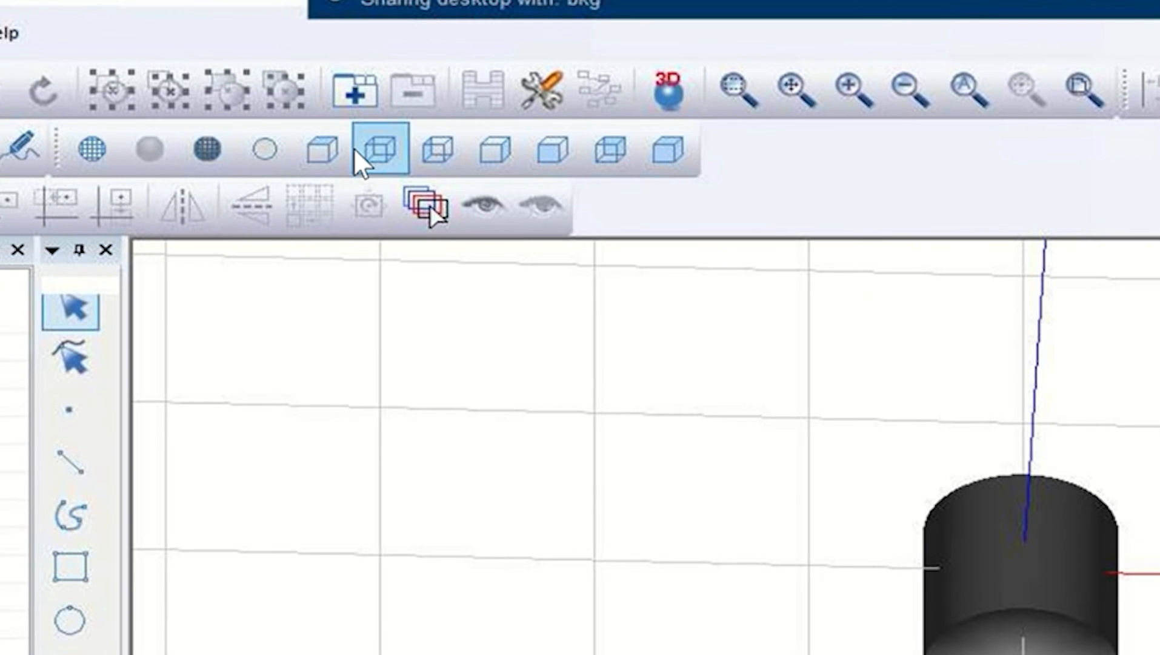
pyautogui.click(669, 157)
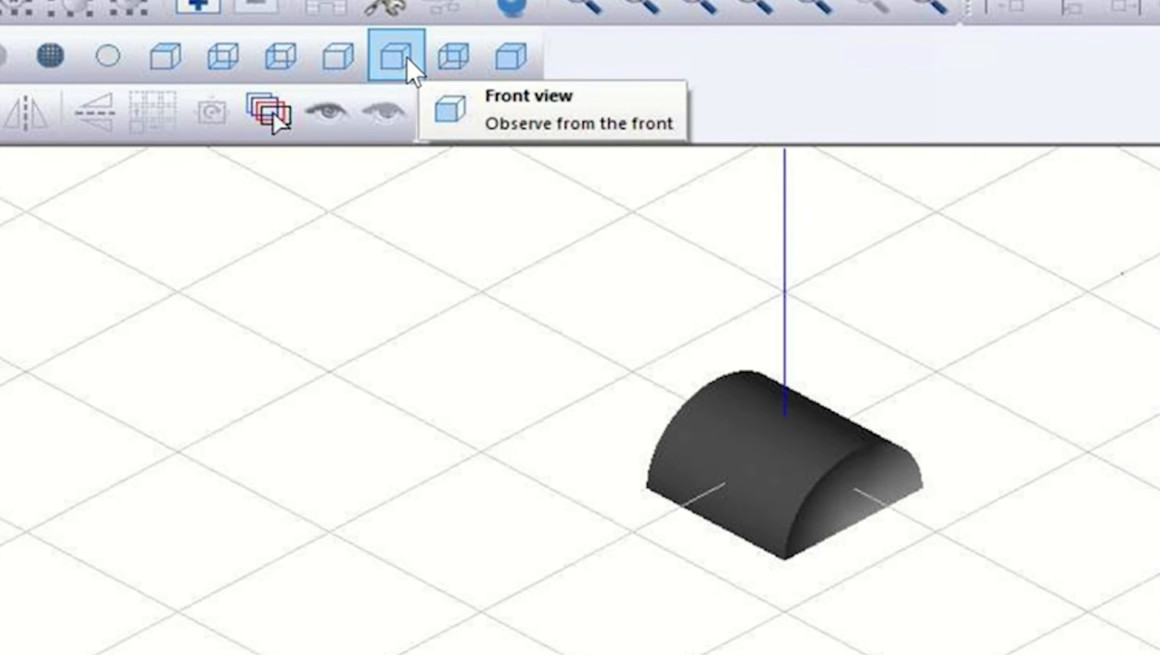
pyautogui.click(407, 59)
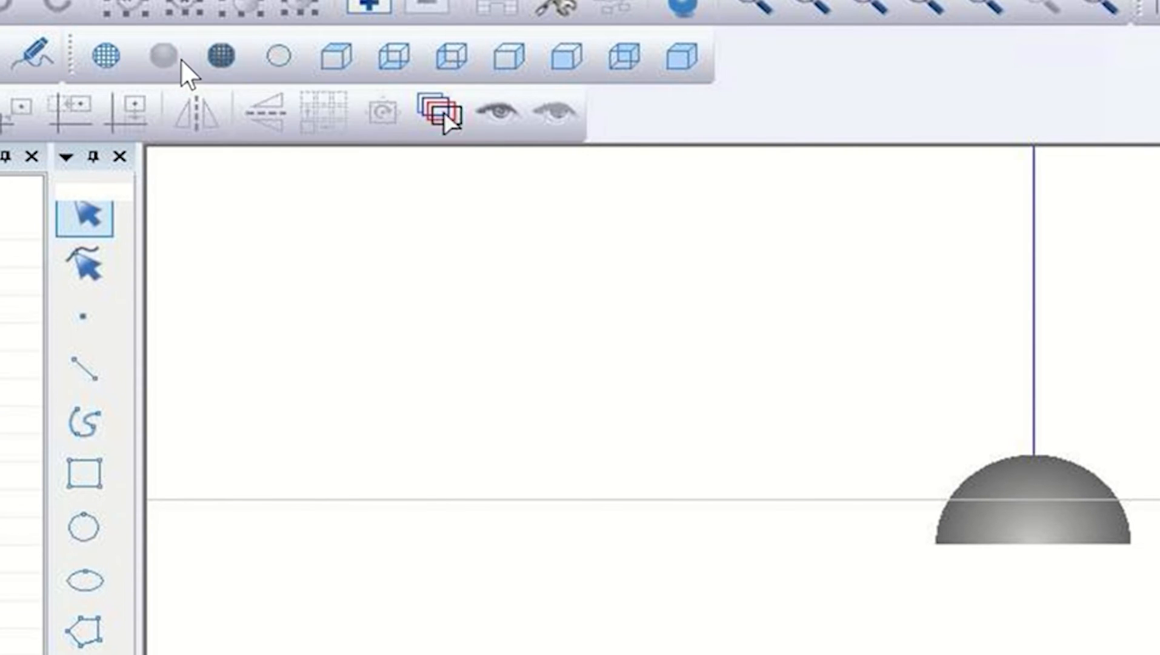
pyautogui.click(673, 58)
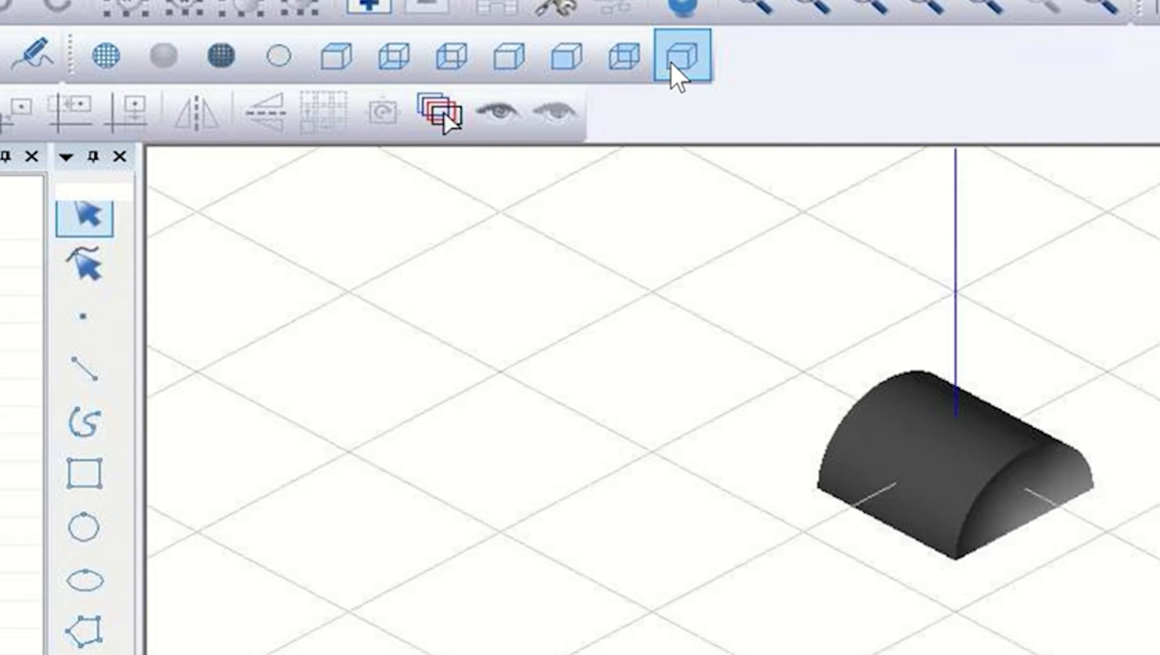
# - Compare the wireframe, shaded and render-line displays of the cylinder, ending with render lines
pyautogui.click(221, 60)
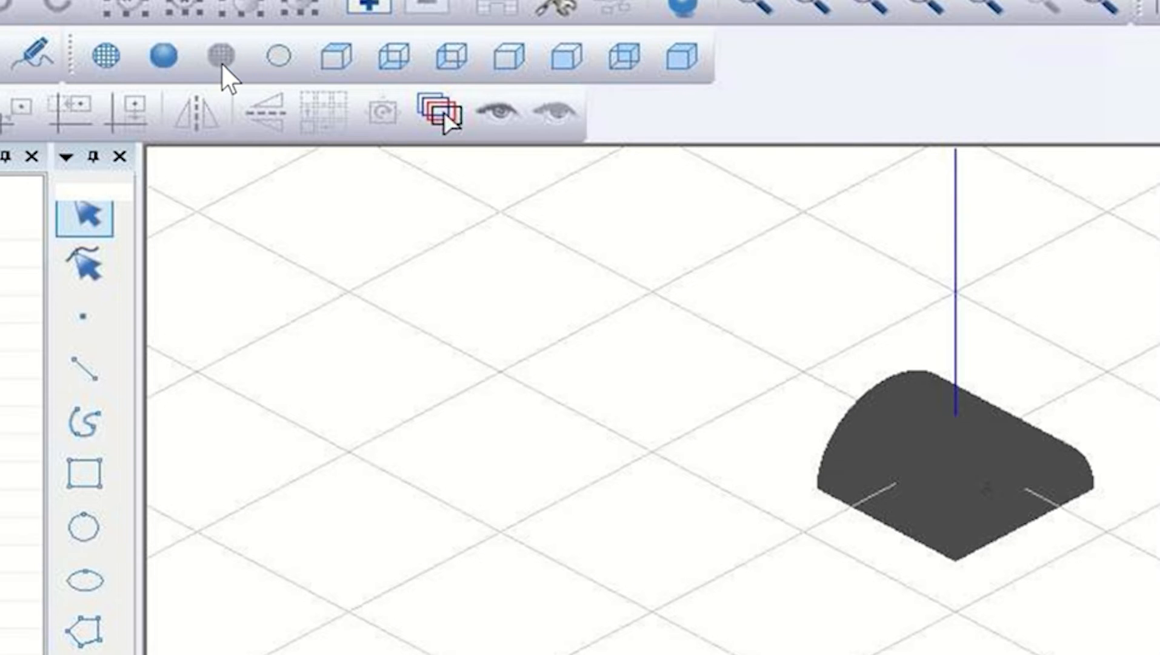
pyautogui.click(108, 62)
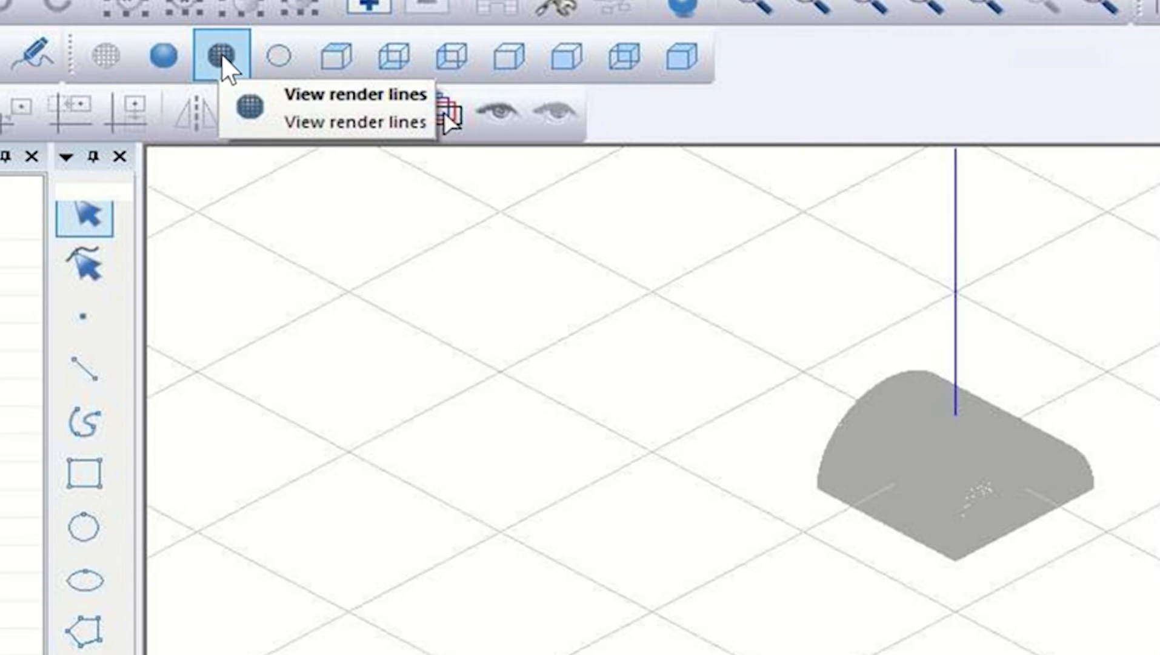
pyautogui.click(162, 56)
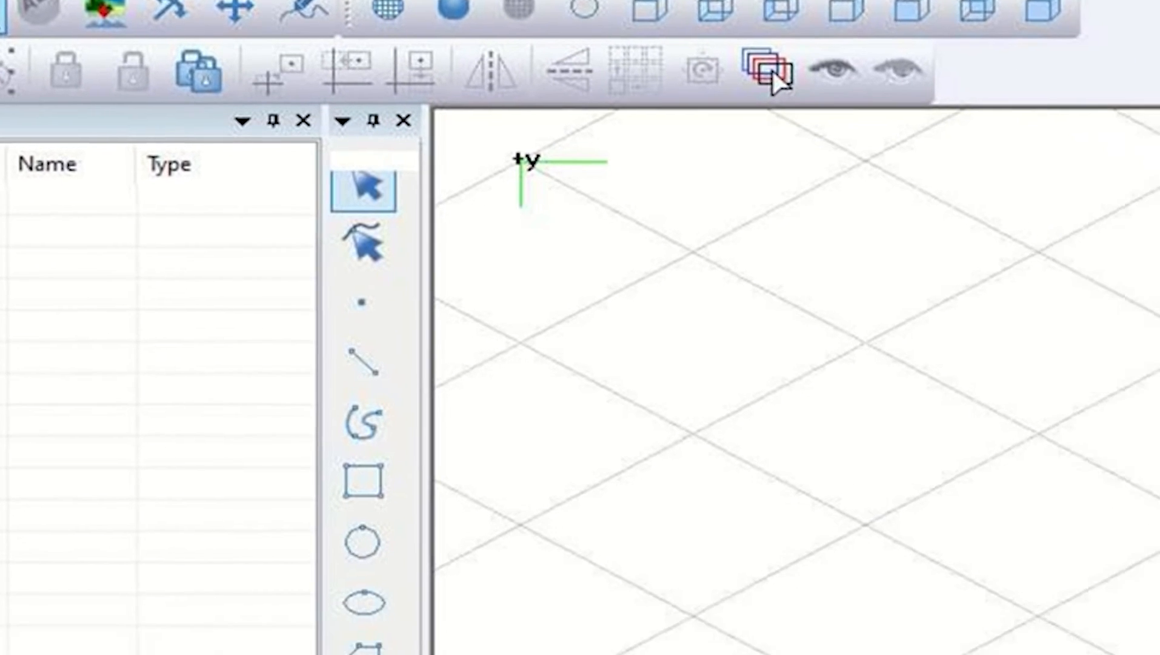
# - Open the Stratified section settings for the cylinder and take Min Z -2.5 and Max Z 2.5 from the model
pyautogui.click(191, 112)
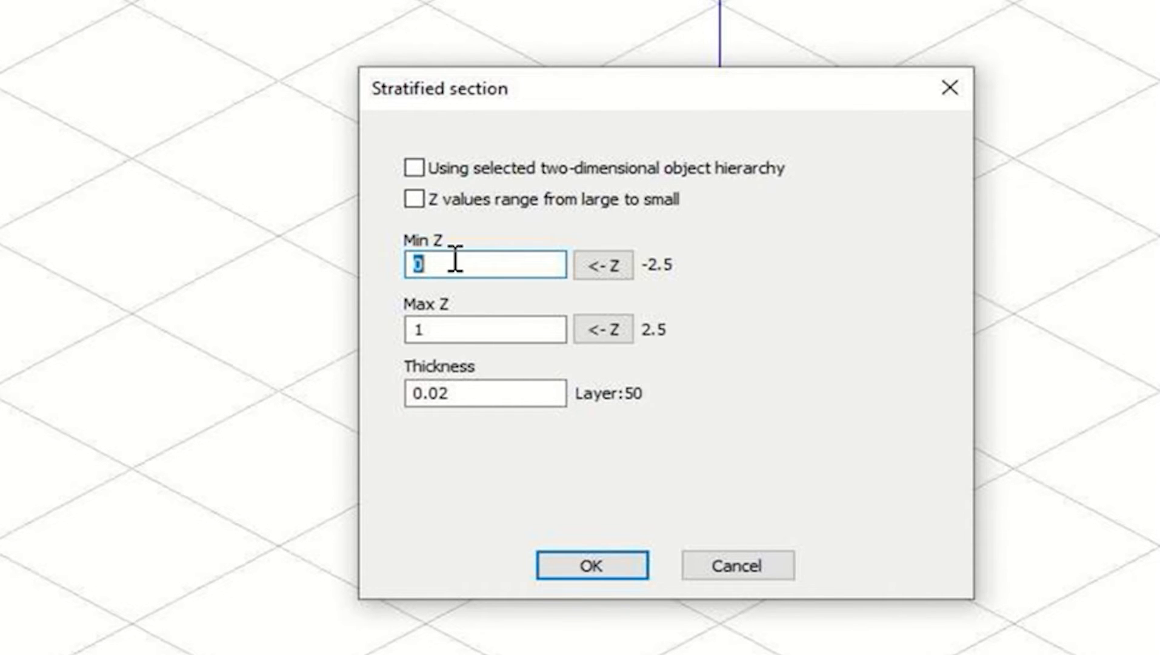
pyautogui.click(721, 567)
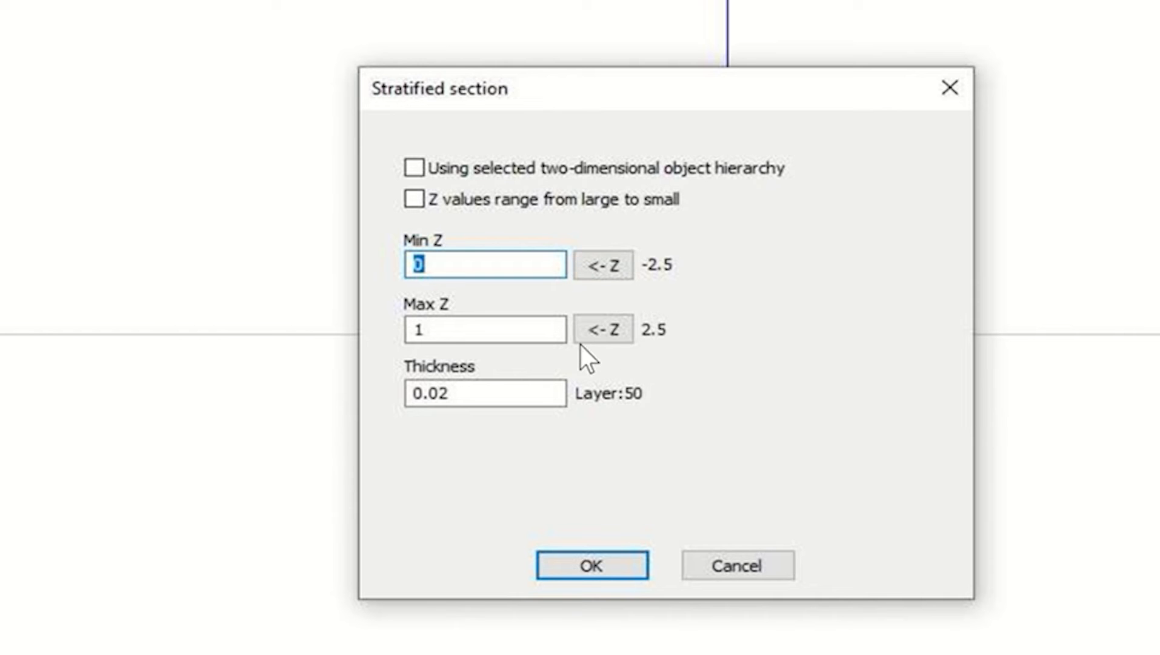
pyautogui.click(609, 270)
pyautogui.click(619, 331)
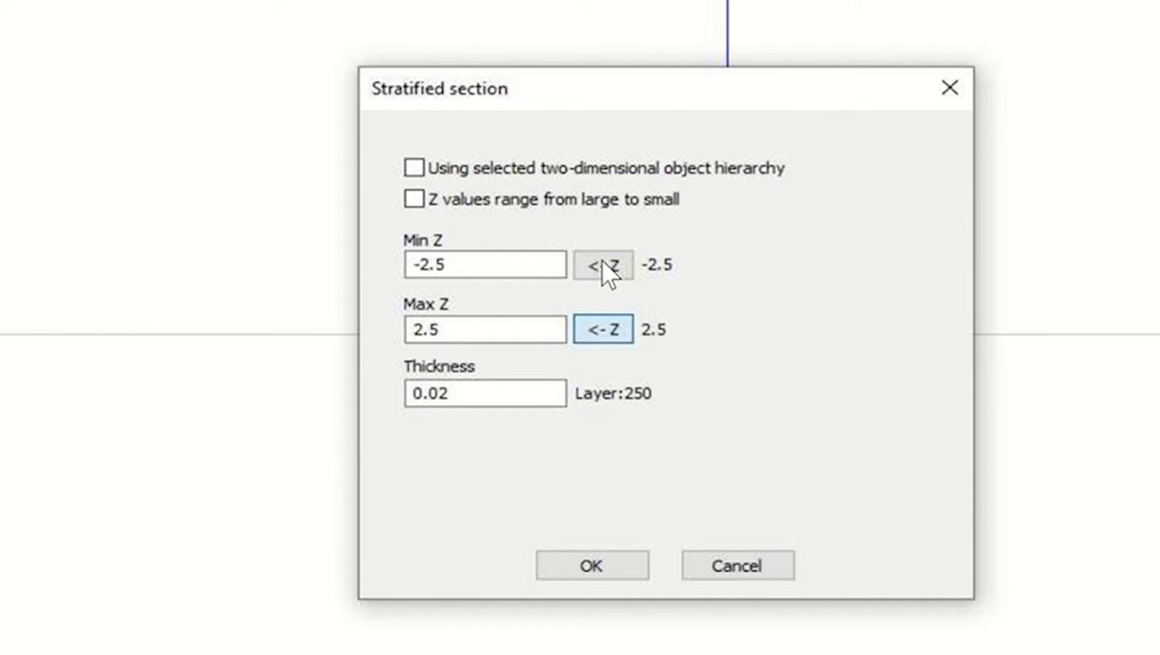
pyautogui.click(605, 332)
# - Try a slice thickness of 1 in the Stratified section settings
pyautogui.moveTo(468, 387); pyautogui.dragTo(383, 383)
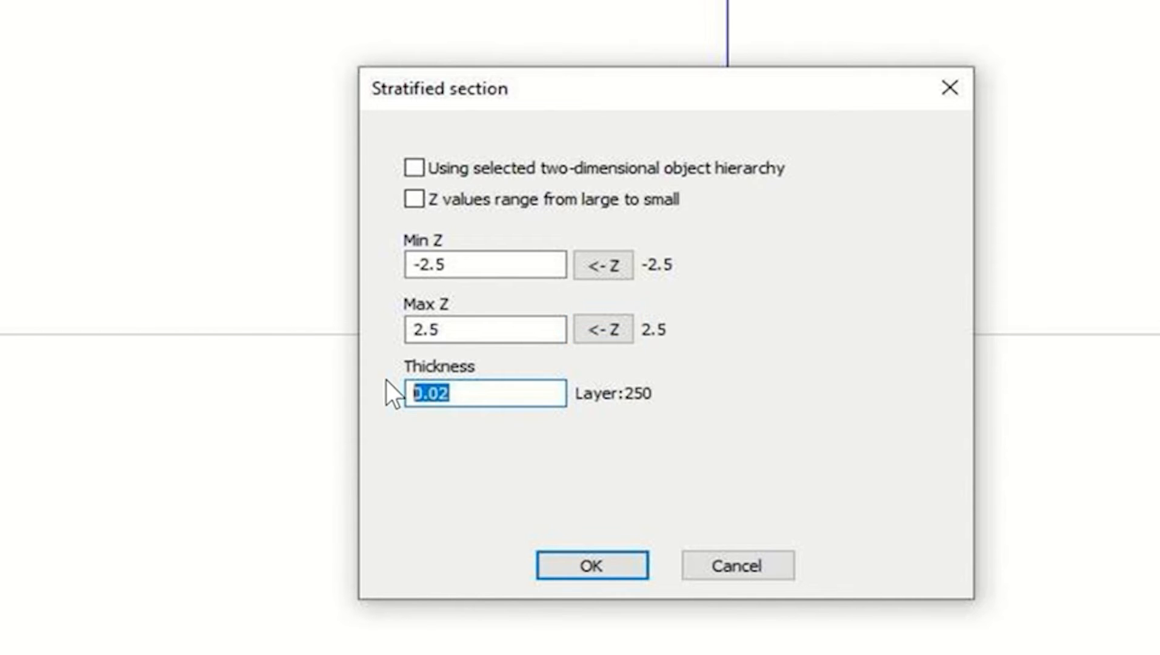
pyautogui.write('1')
pyautogui.press('Tab')
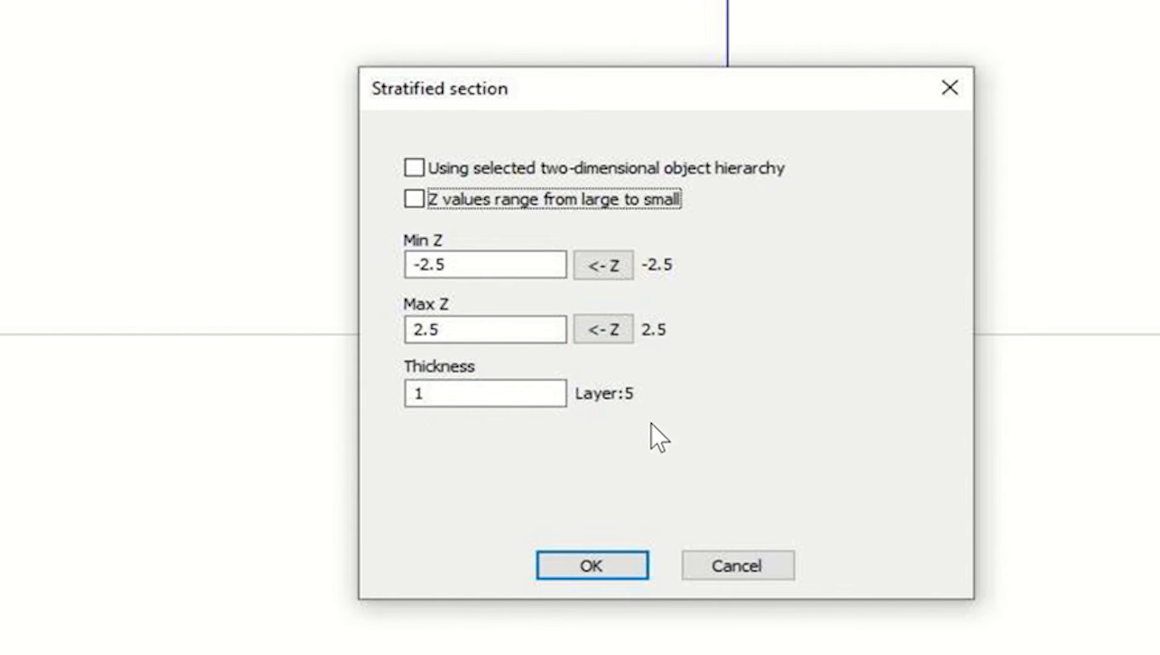
# - Set the slice thickness to 0.1 and slice the cylinder into layers
pyautogui.moveTo(534, 396); pyautogui.dragTo(341, 382)
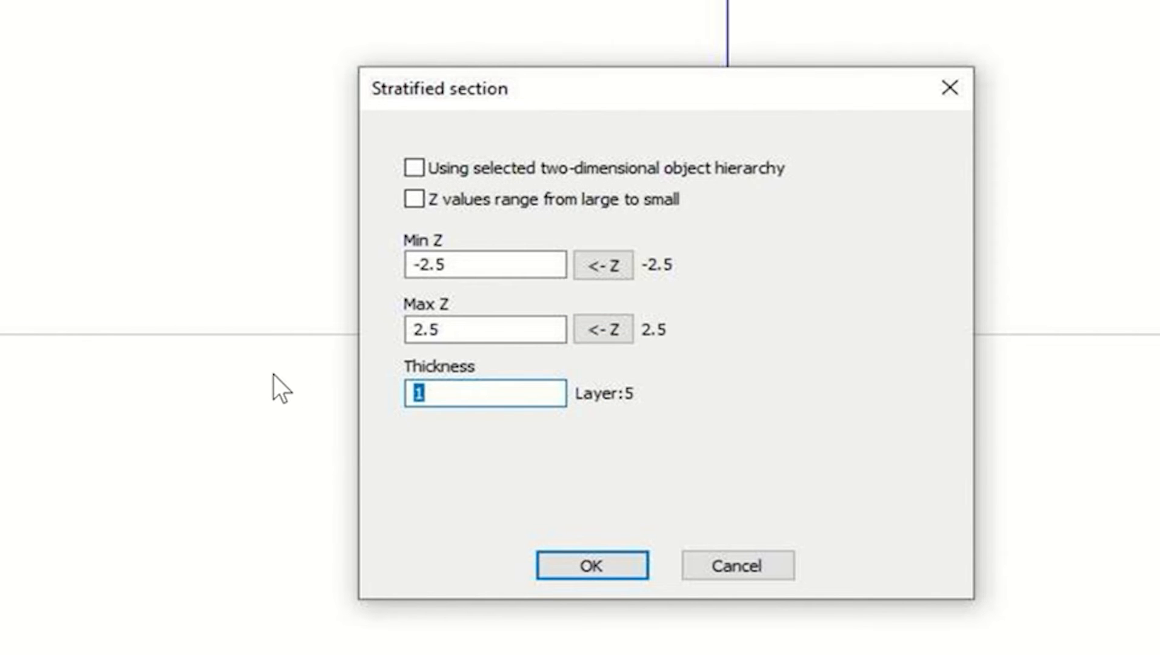
pyautogui.write('.0')
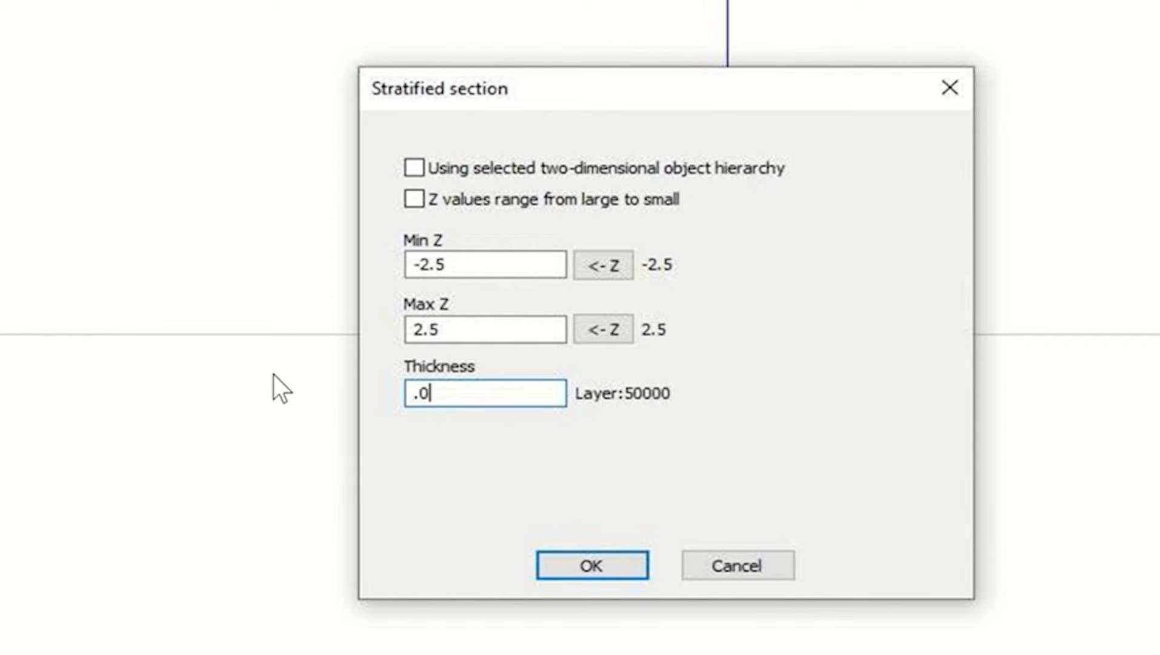
pyautogui.press('BackSpace')
pyautogui.write('1')
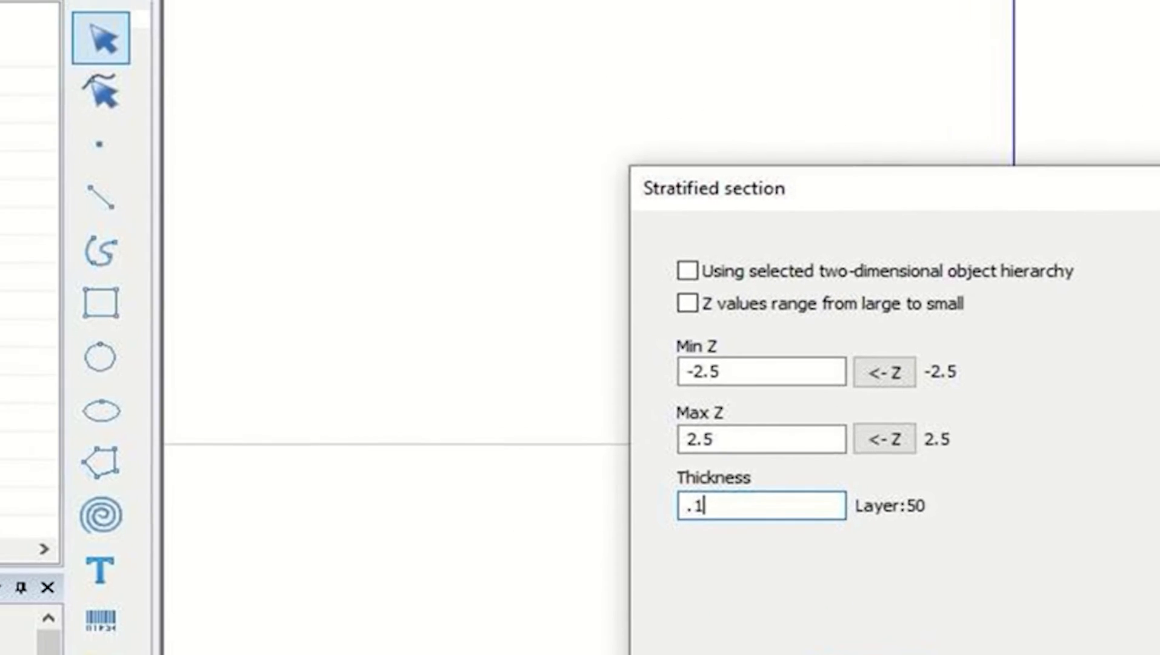
pyautogui.press('Return')
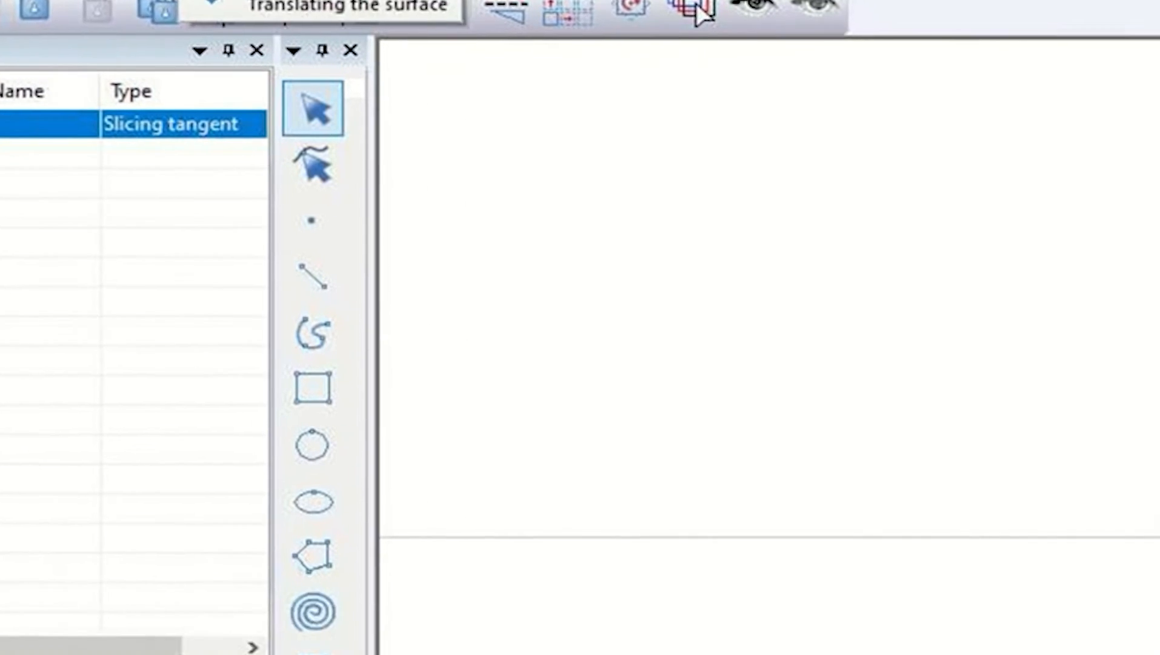
# - Review the Move Mesh, Rotate Mesh and Stratified section settings, closing each without applying it
pyautogui.click(889, 80)
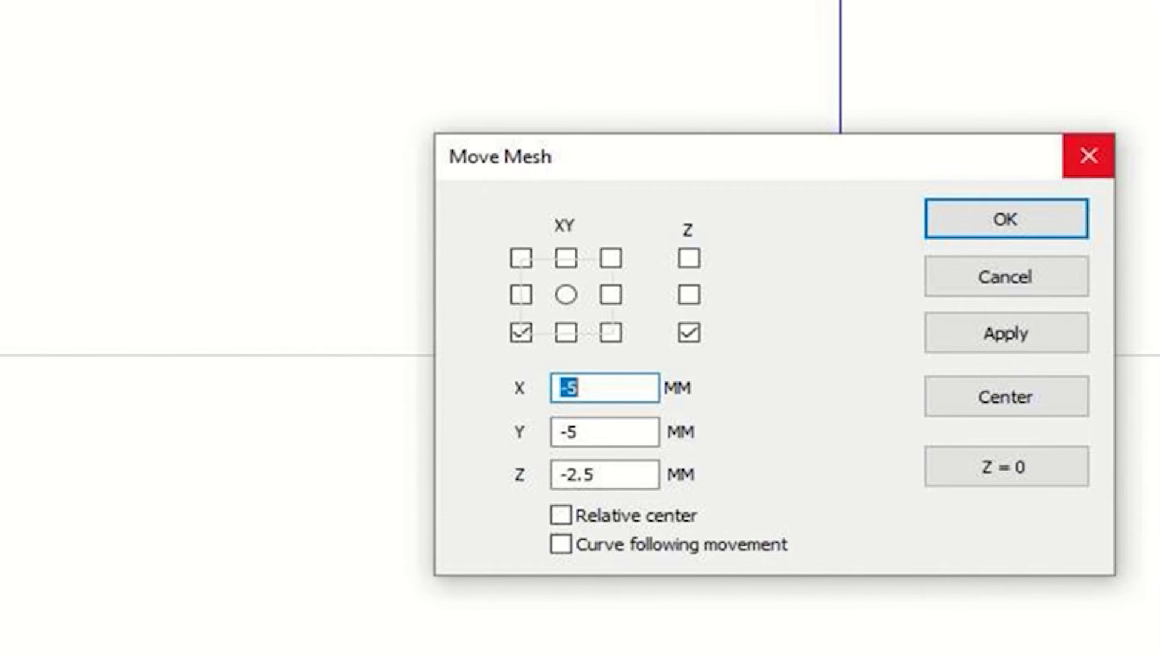
pyautogui.click(1089, 155)
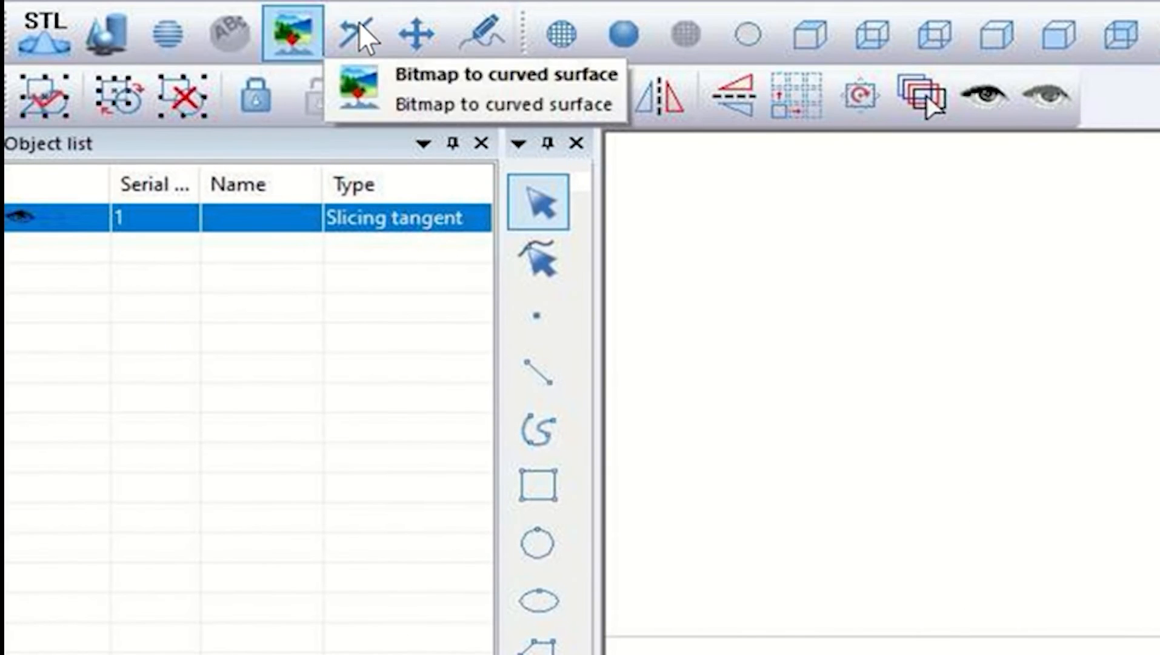
pyautogui.click(925, 95)
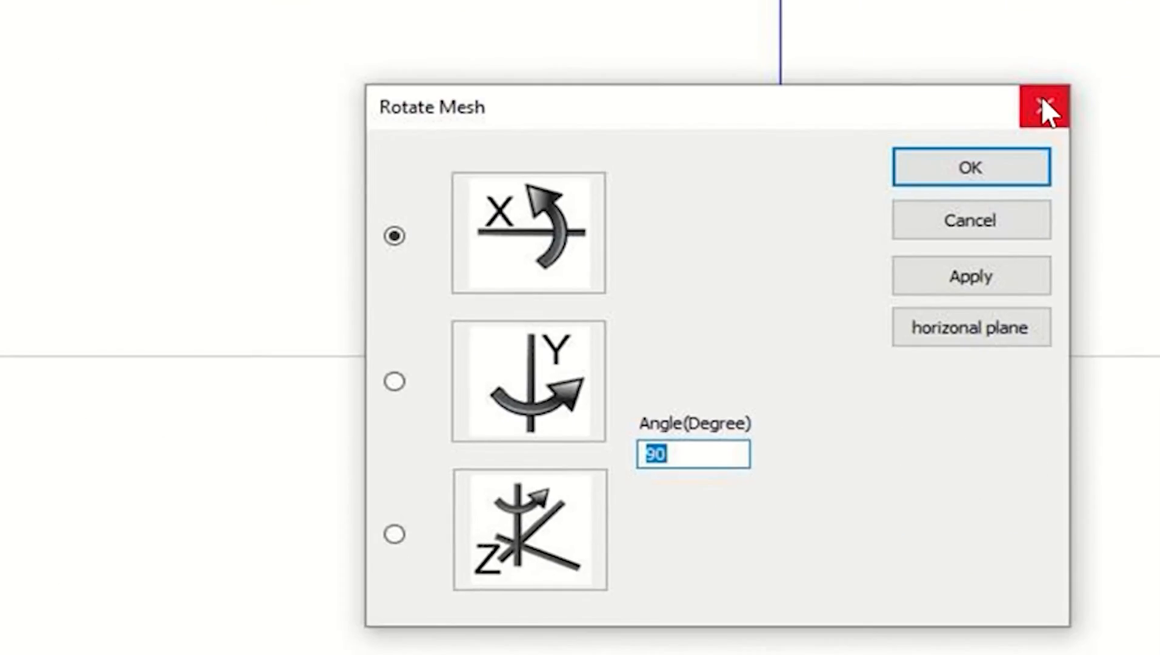
pyautogui.click(1043, 102)
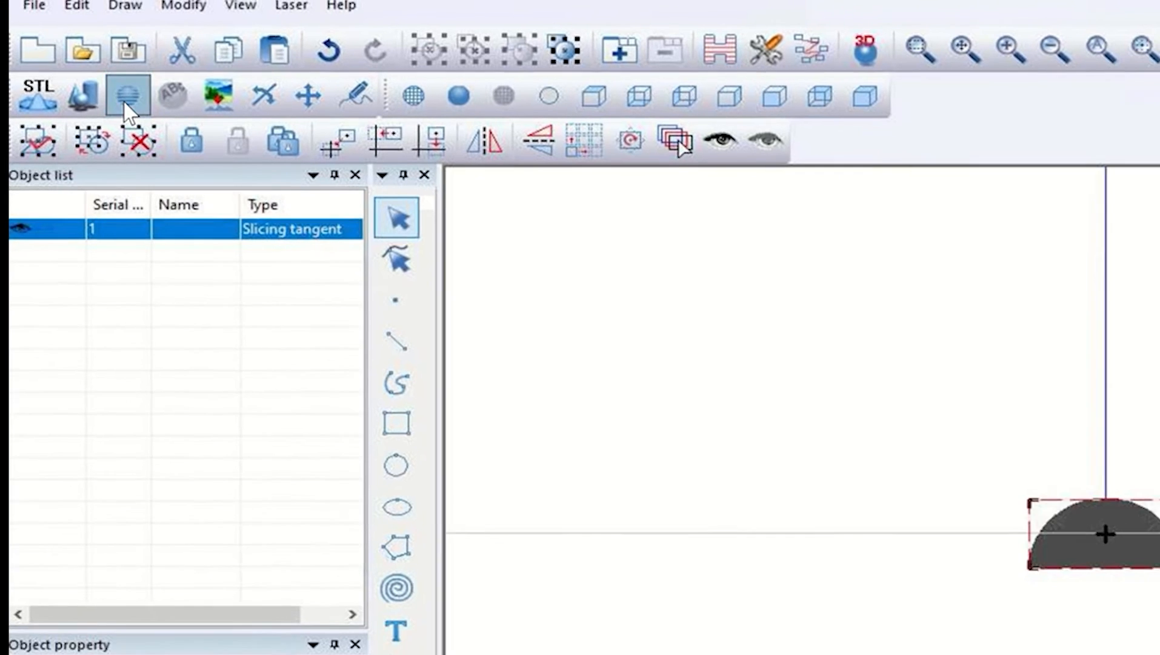
pyautogui.click(128, 97)
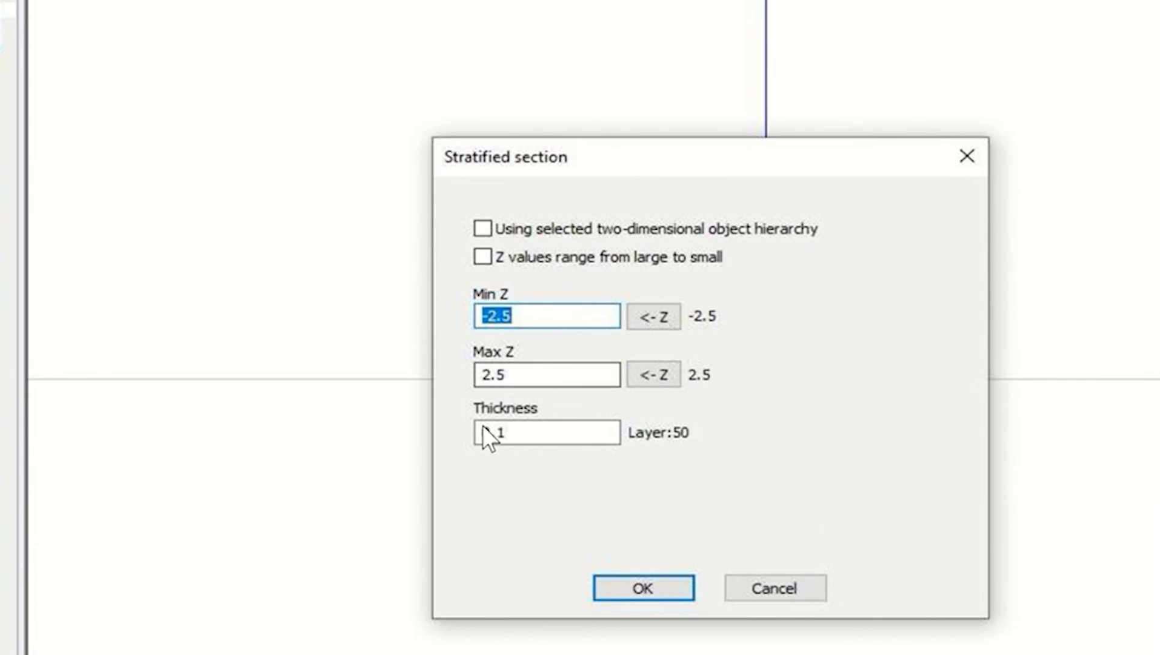
pyautogui.click(773, 588)
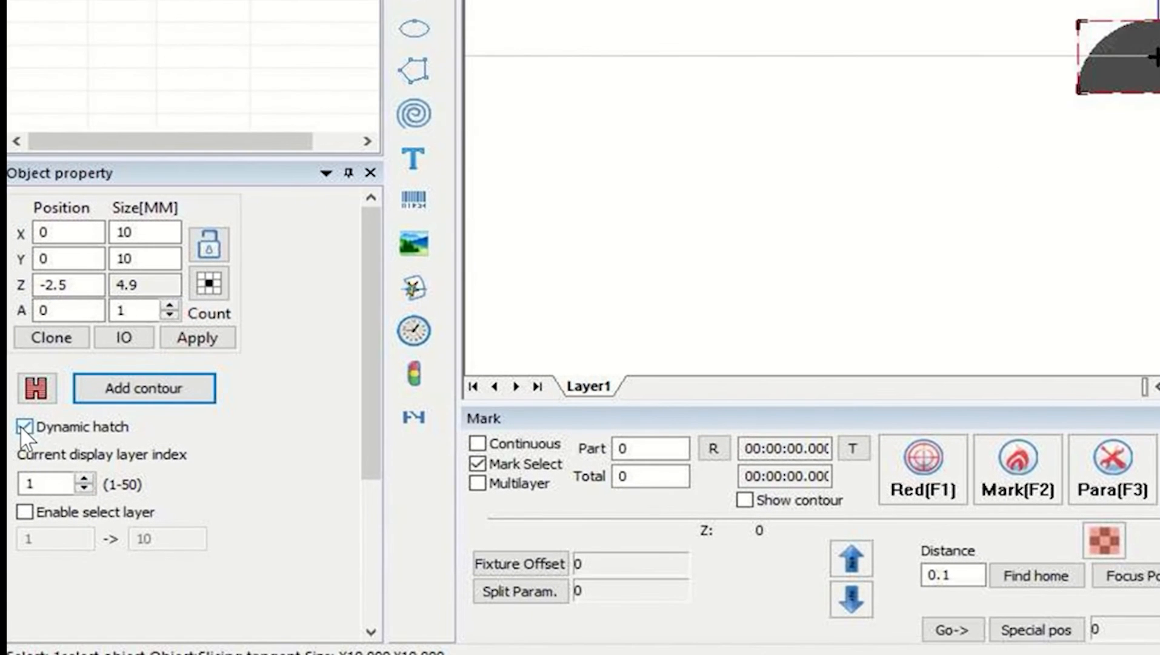
# - Toggle Dynamic hatch off and back on for the sliced object, and advance its displayed layer index beyond layer 3
pyautogui.click(23, 426)
pyautogui.click(24, 427)
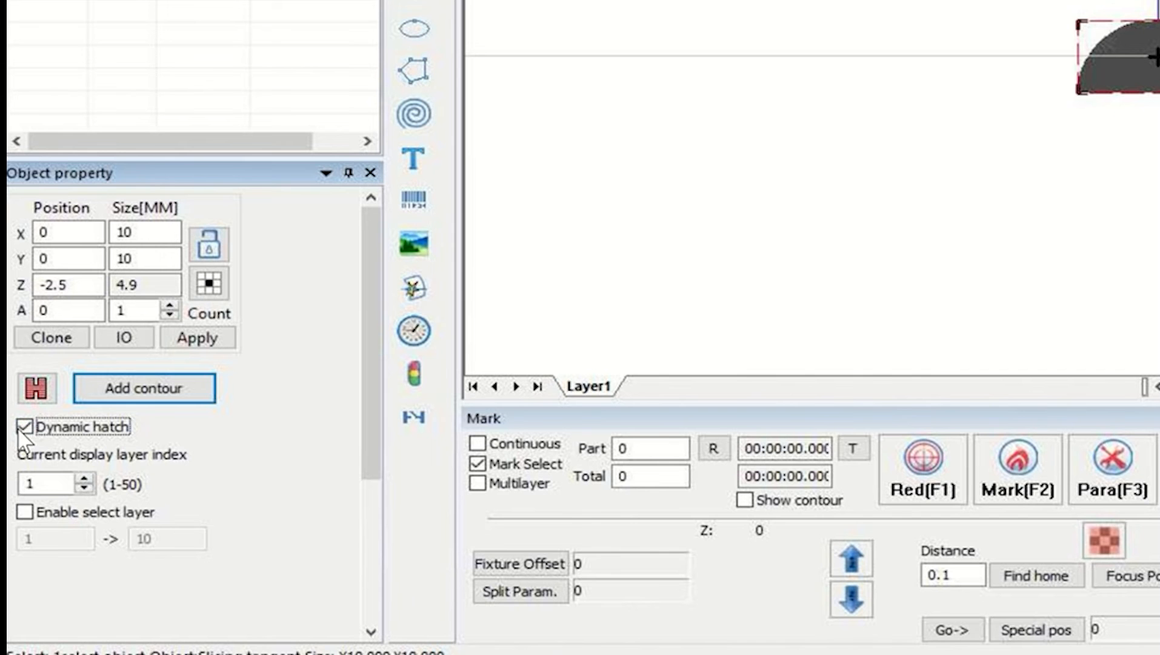
pyautogui.click(84, 479)
pyautogui.click(84, 479)
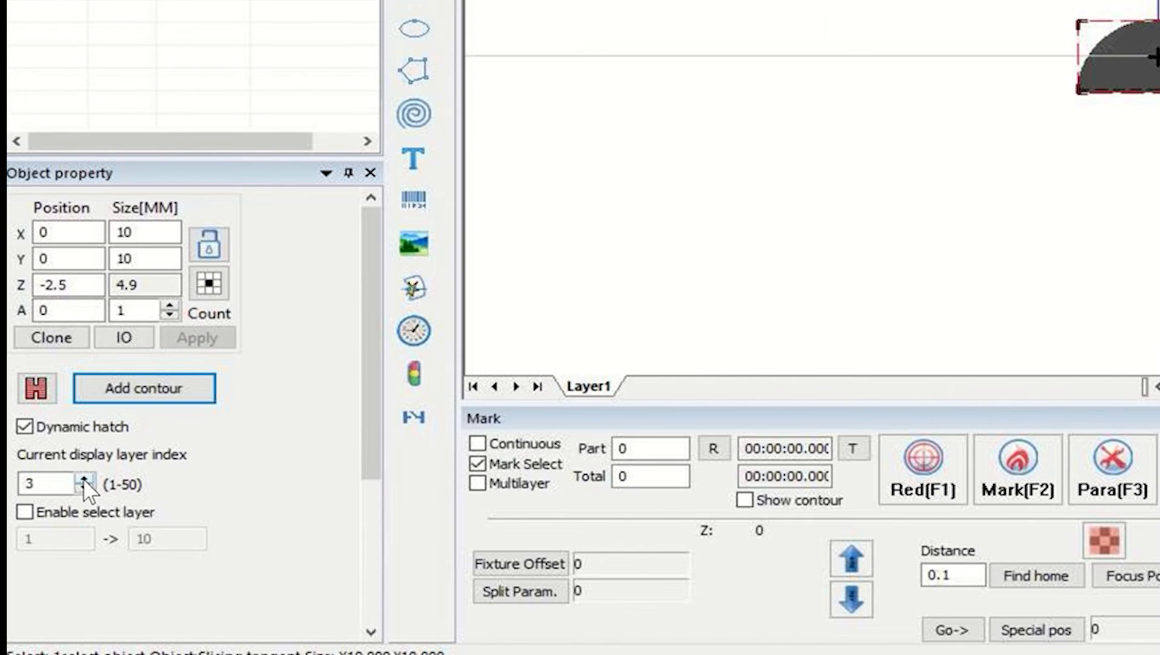
pyautogui.click(84, 479)
pyautogui.click(84, 479)
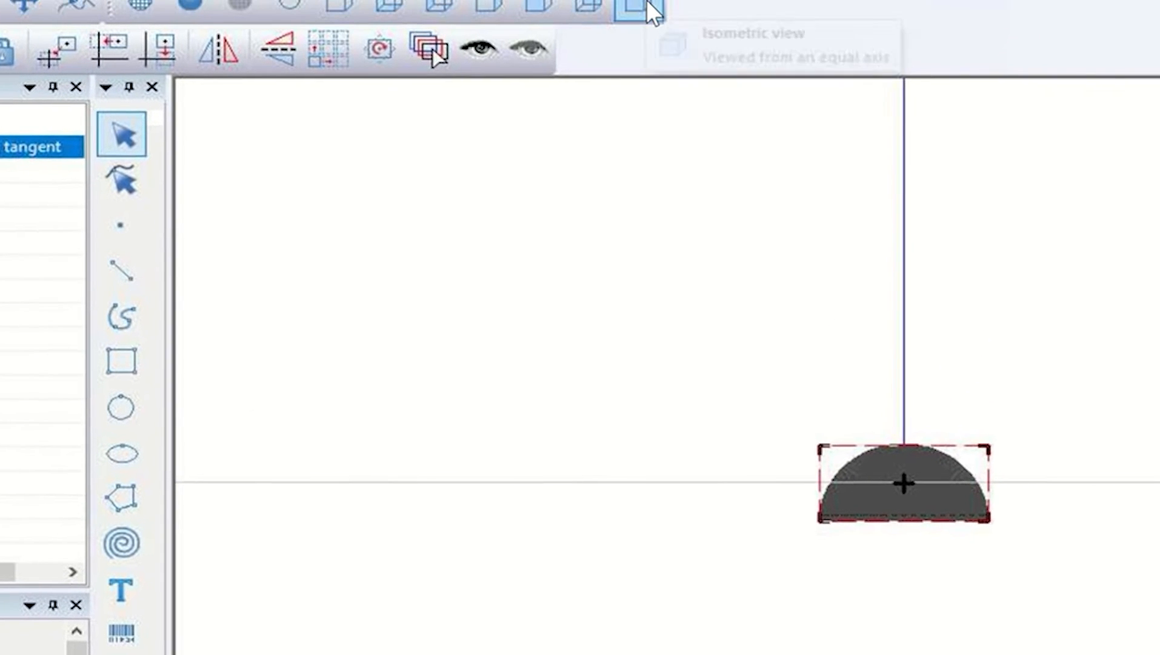
# - View the sliced cylinder from the isometric direction and inspect its layers
pyautogui.click(644, 9)
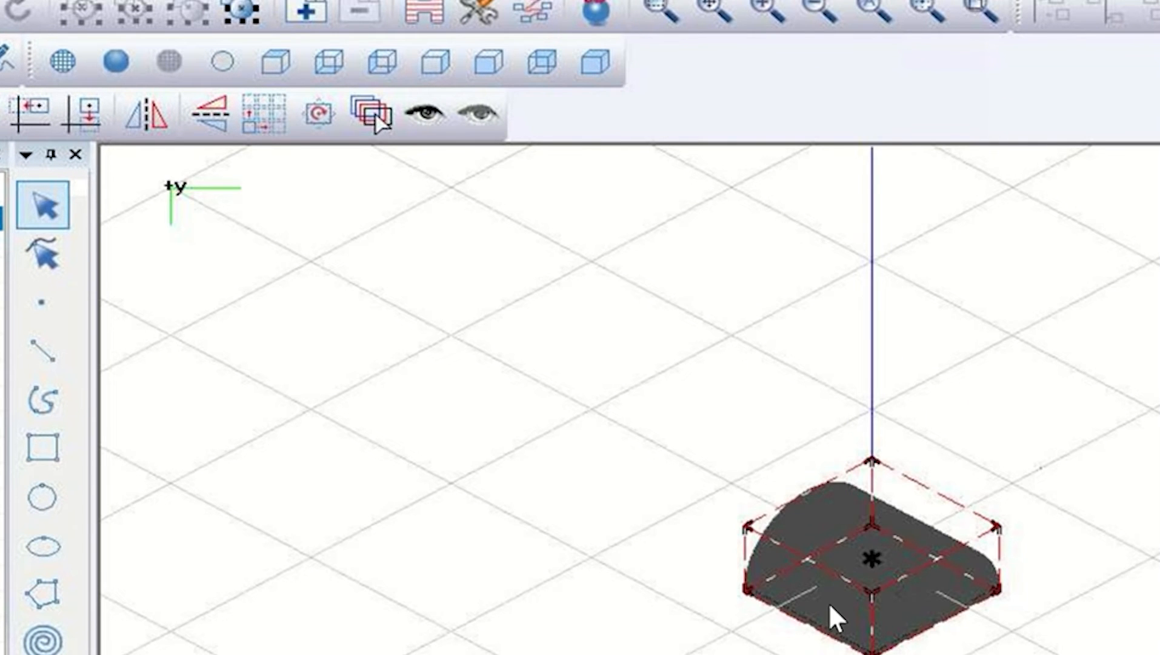
pyautogui.scroll(-1, 829, 602)
pyautogui.scroll(2, 806, 594)
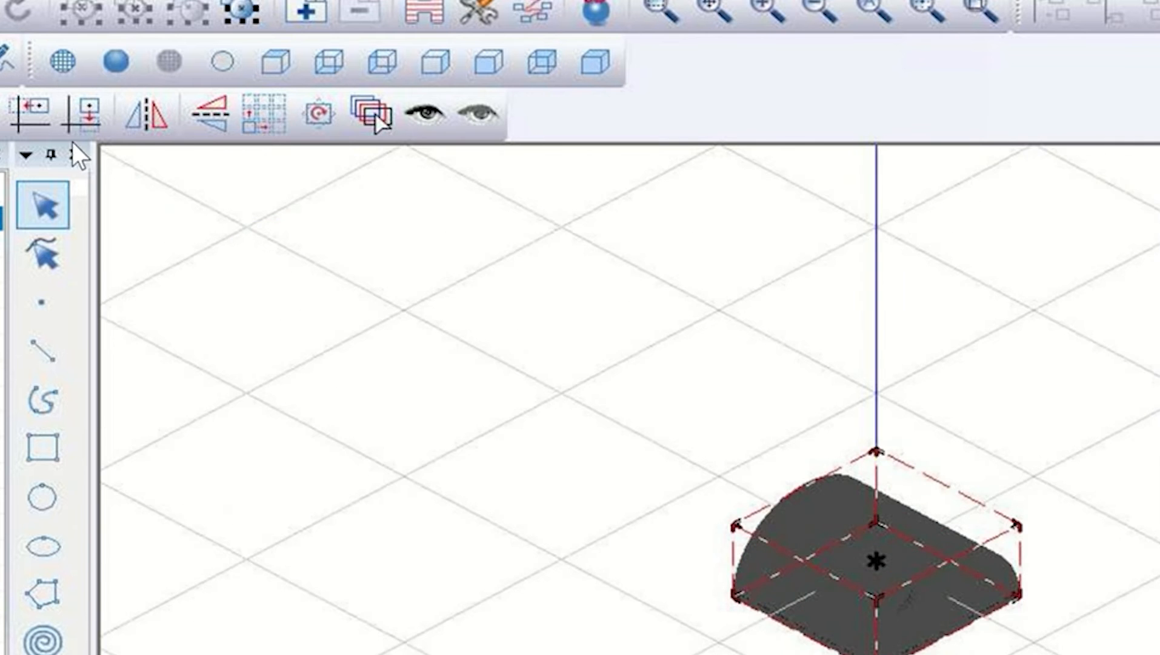
# - Advance the sliced cylinder's displayed layer index beyond layer 7 and examine the hatched layers from the isometric direction
pyautogui.click(57, 64)
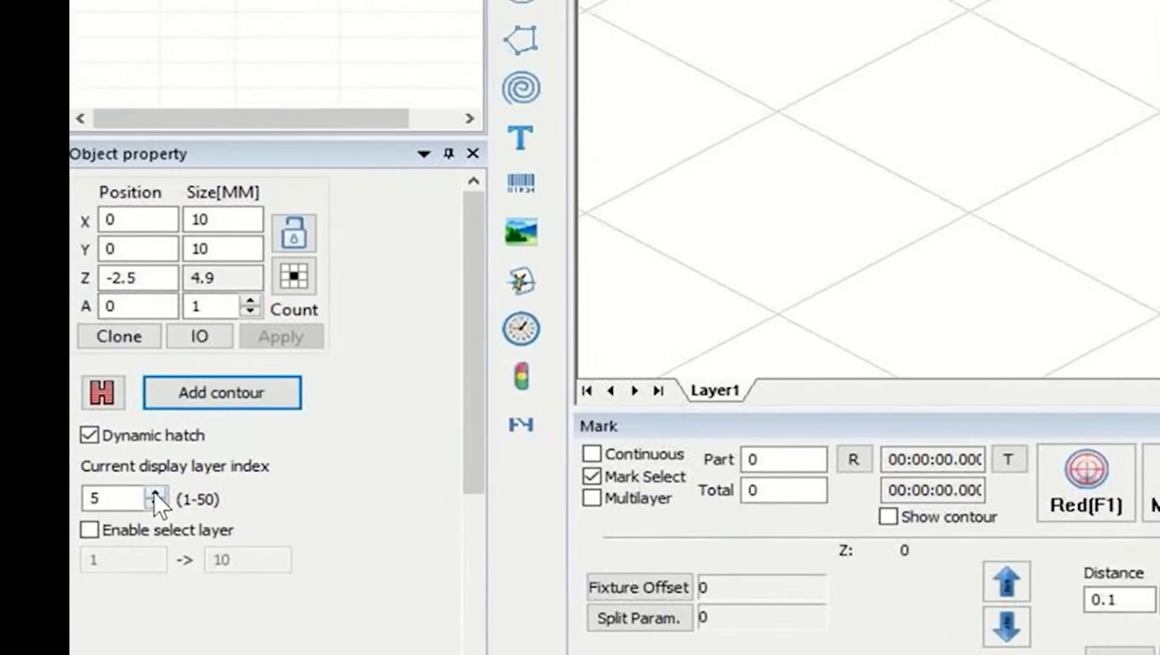
pyautogui.click(154, 491)
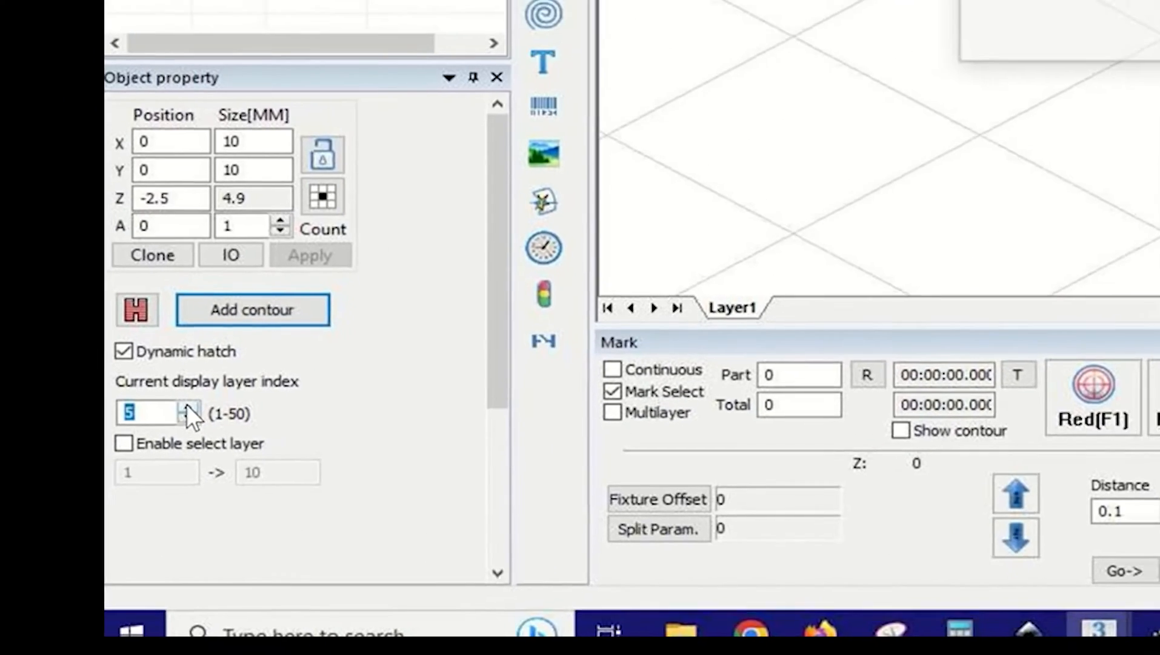
pyautogui.click(189, 408)
pyautogui.click(189, 407)
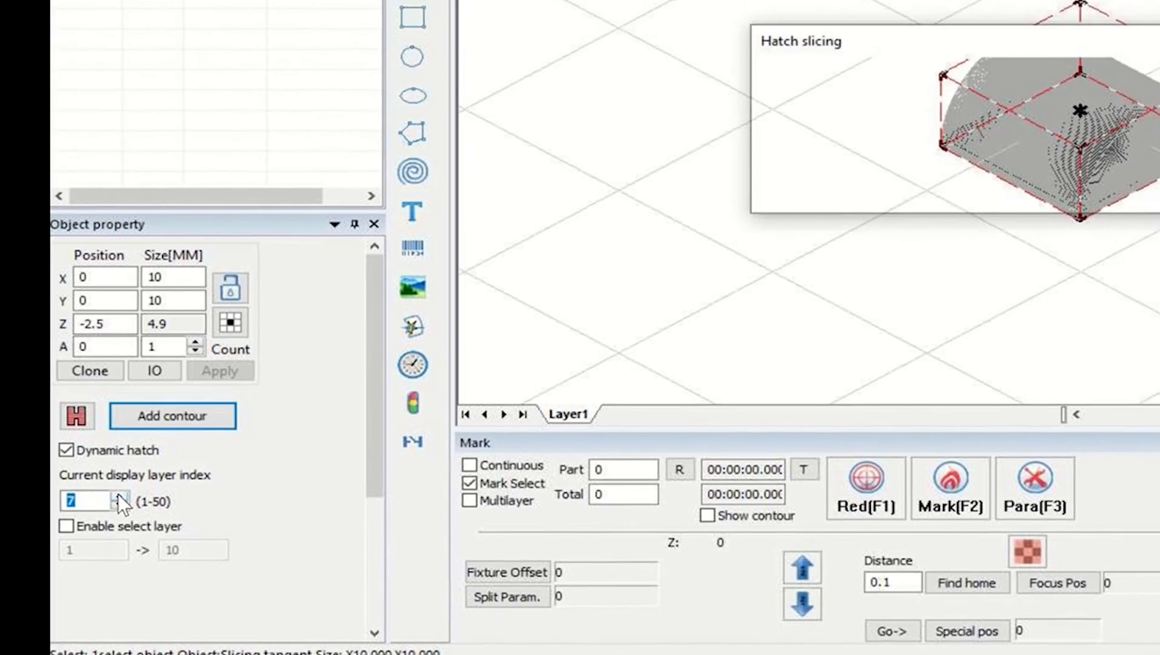
pyautogui.click(119, 496)
pyautogui.click(119, 497)
pyautogui.click(119, 496)
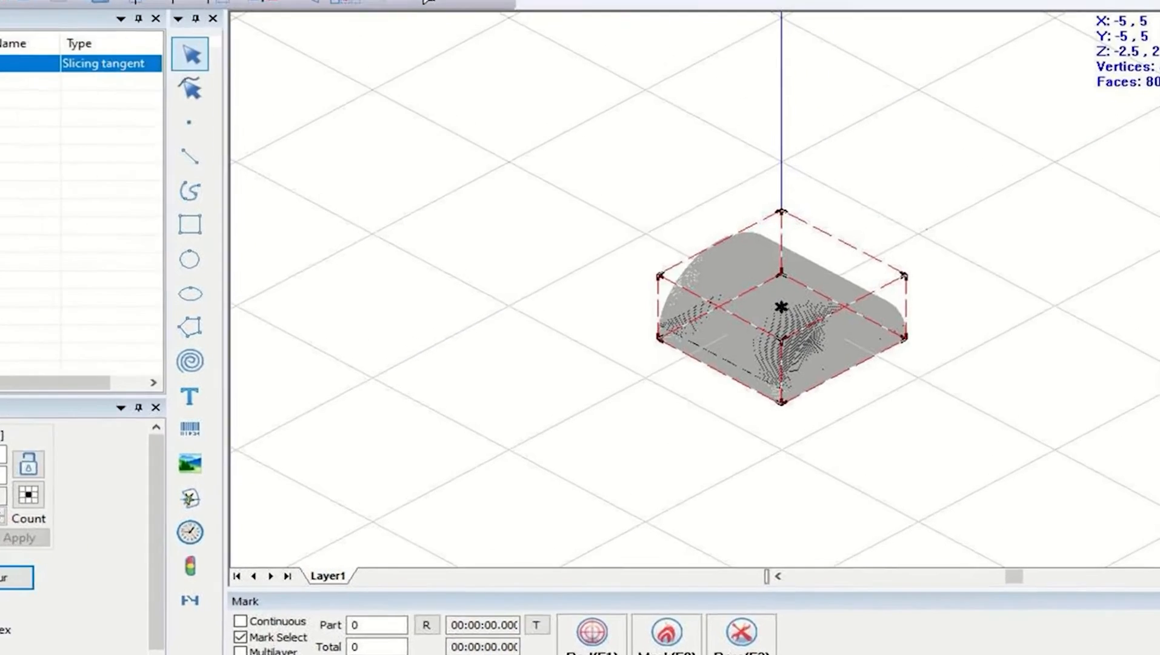
pyautogui.click(57, 586)
pyautogui.click(57, 586)
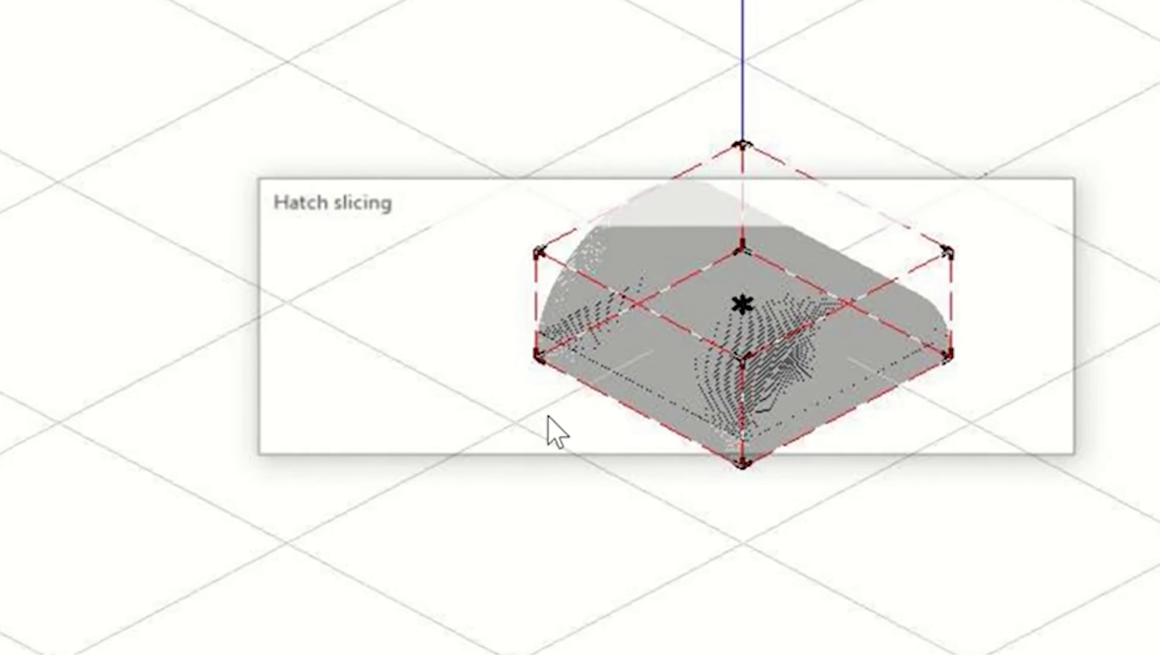
pyautogui.scroll(4, 620, 388)
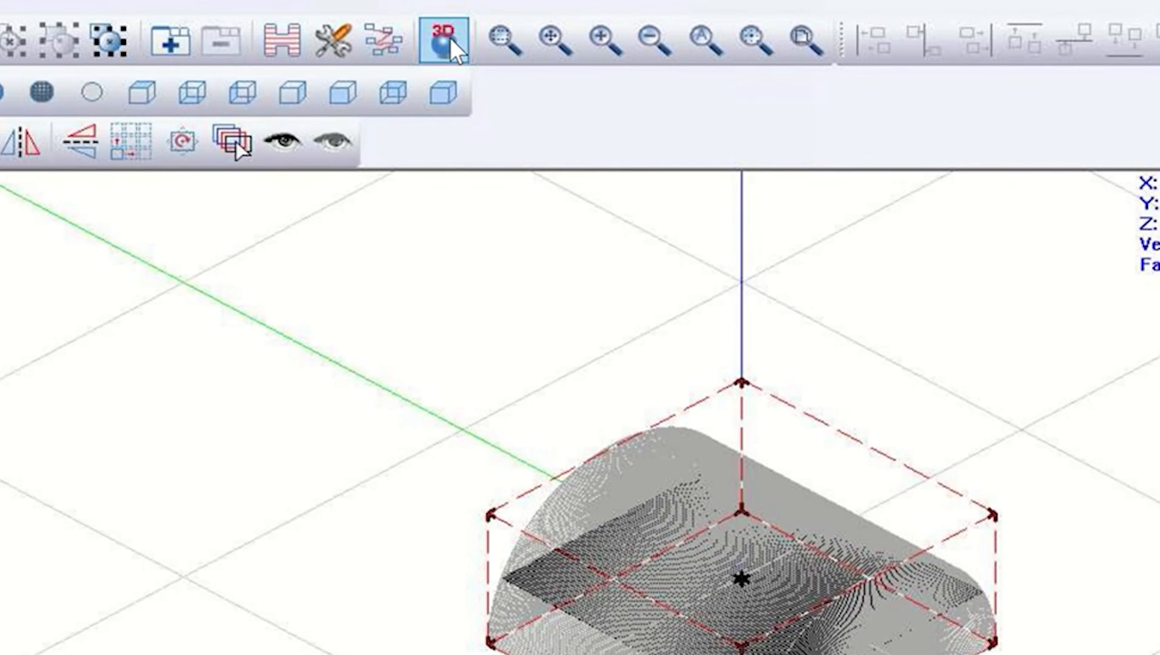
# - Switch the sliced cylinder to the 2D view and set its current display layer index to 1
pyautogui.click(451, 36)
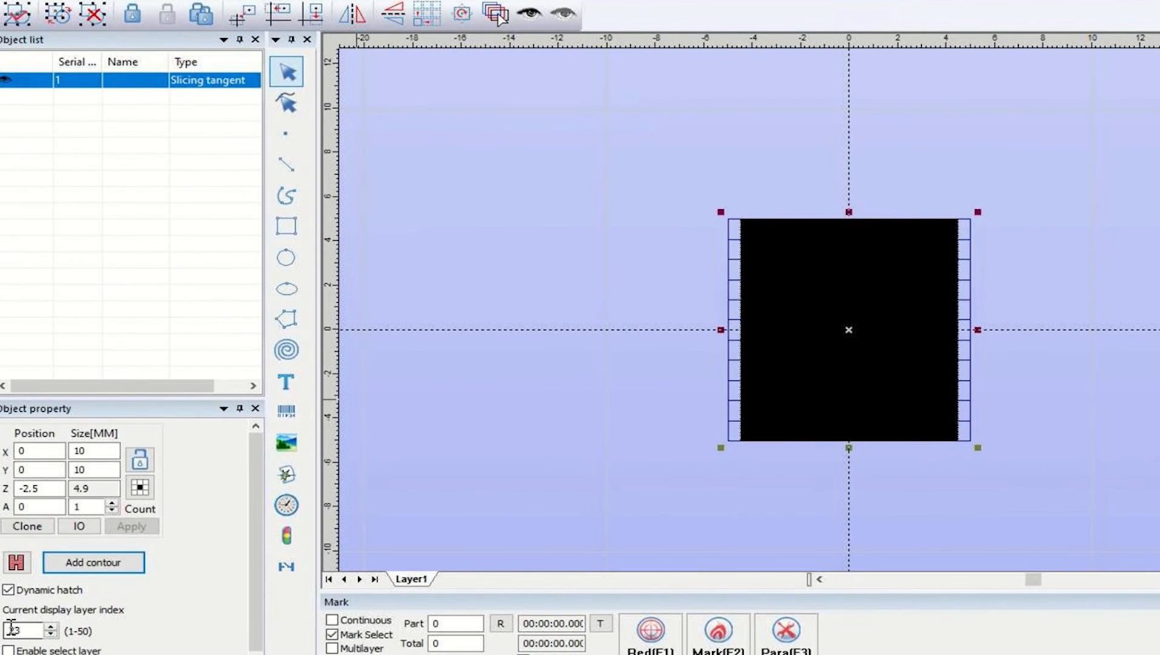
pyautogui.doubleClick(11, 629)
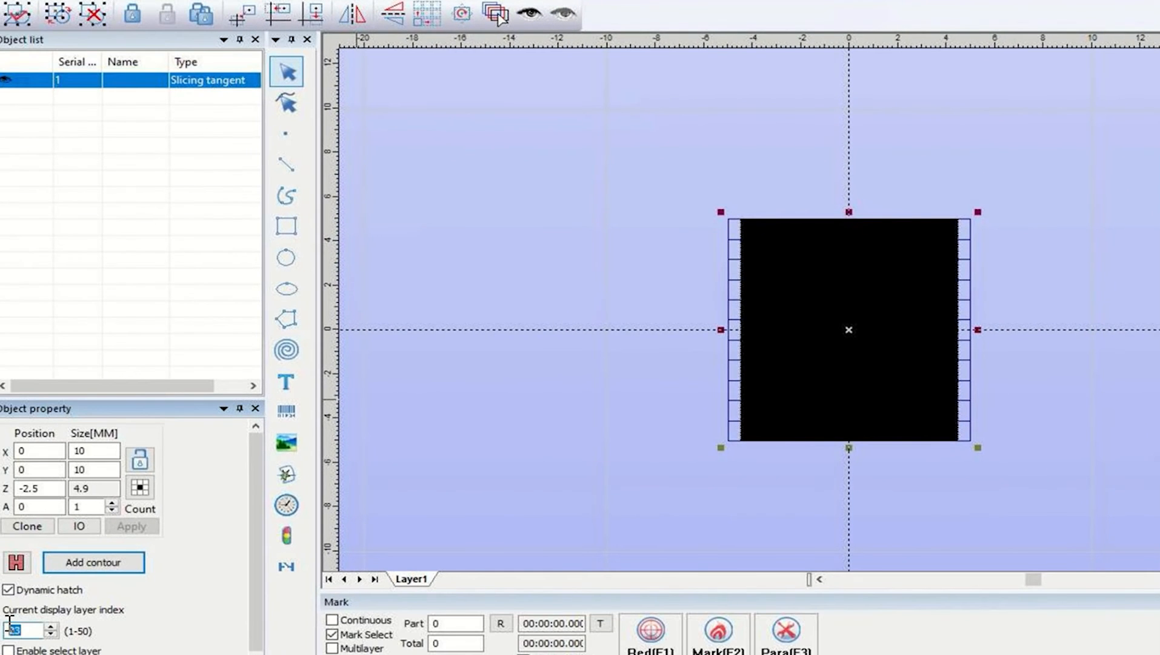
pyautogui.write('1')
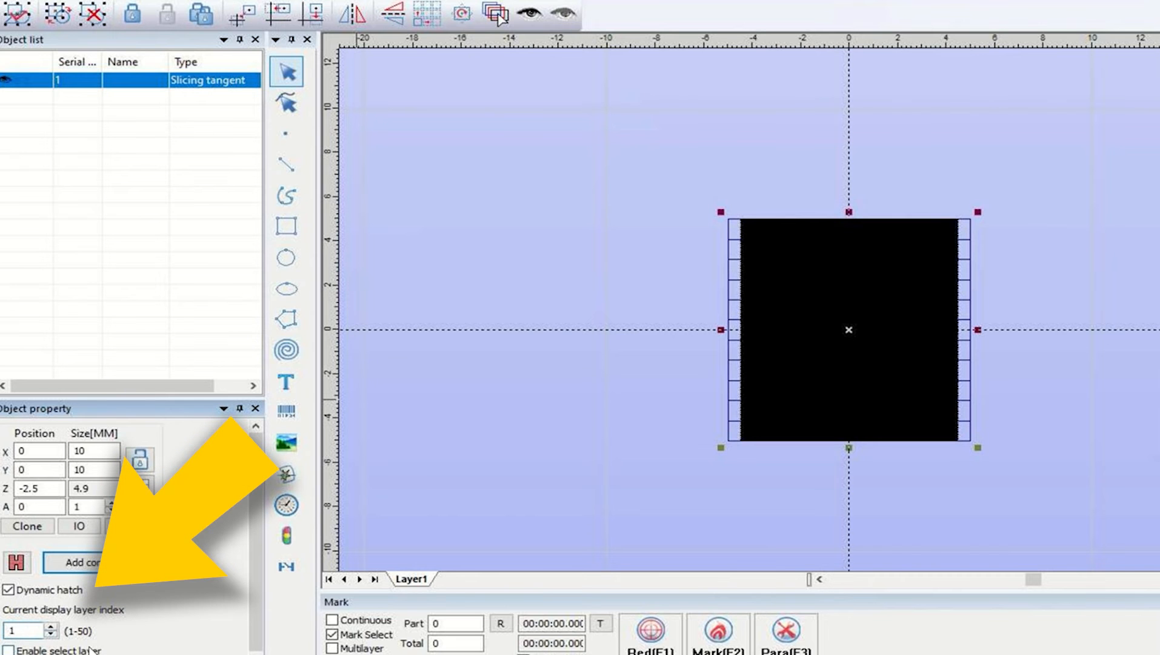
# - Raise the displayed layer index one layer at a time up to 38, examining each slice's hatched area in 2D
pyautogui.click(51, 628)
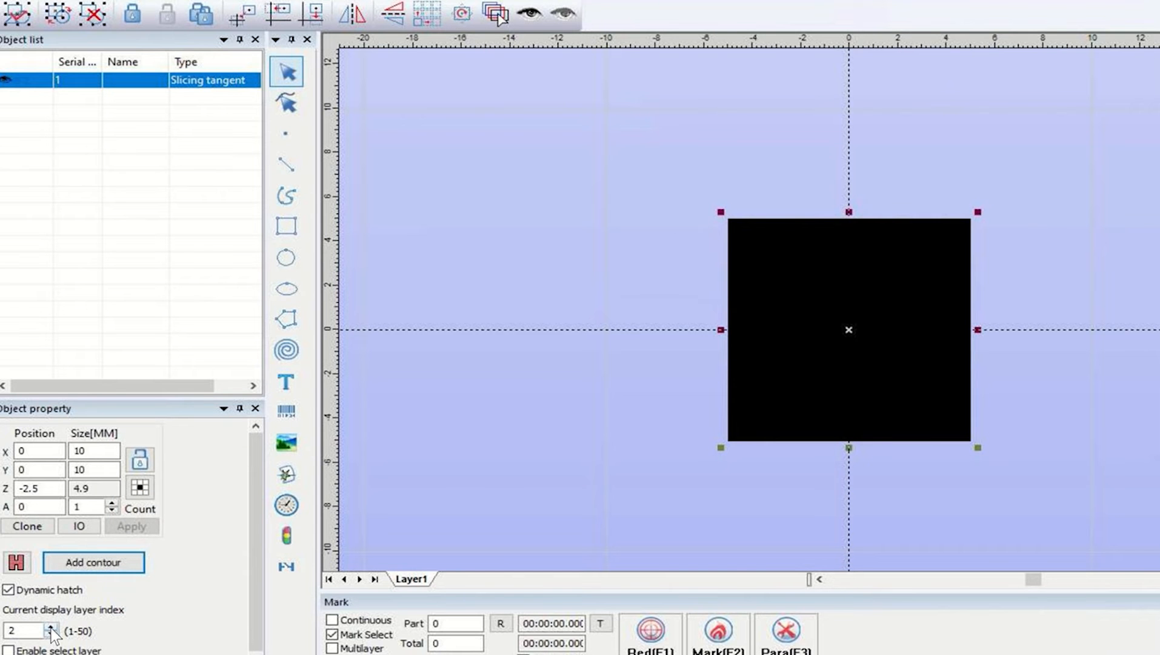
pyautogui.click(52, 626)
pyautogui.click(51, 627)
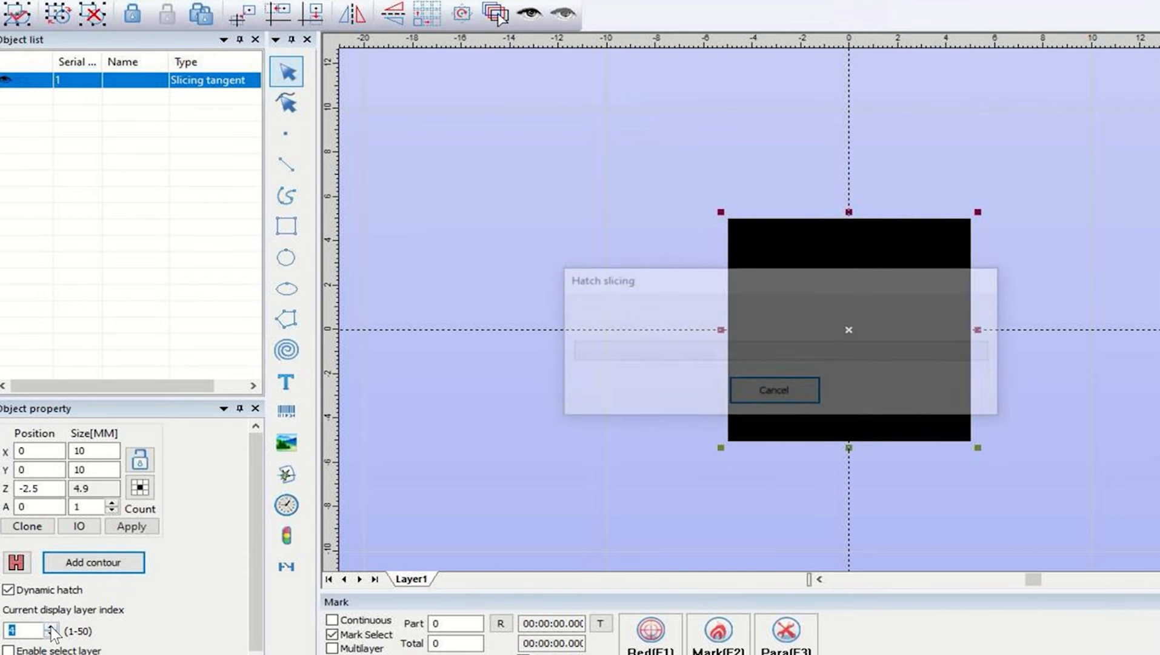
pyautogui.click(51, 626)
pyautogui.click(52, 626)
pyautogui.click(52, 626)
pyautogui.click(52, 628)
pyautogui.click(52, 627)
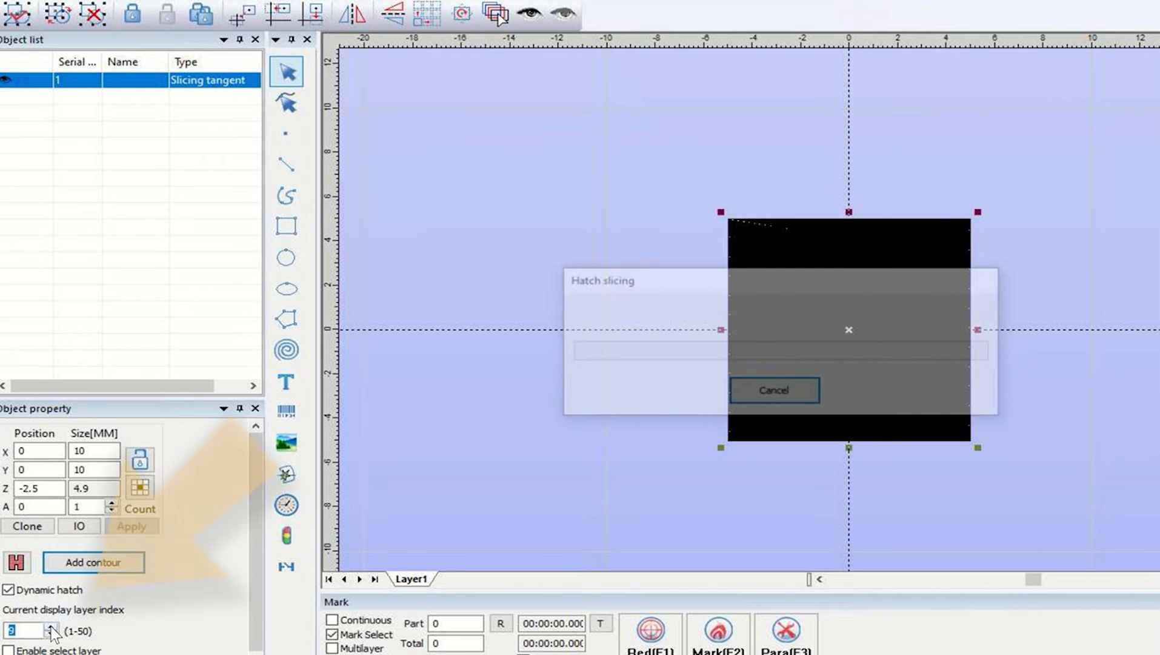
pyautogui.click(51, 627)
pyautogui.click(51, 628)
pyautogui.click(51, 628)
pyautogui.click(52, 628)
pyautogui.click(52, 628)
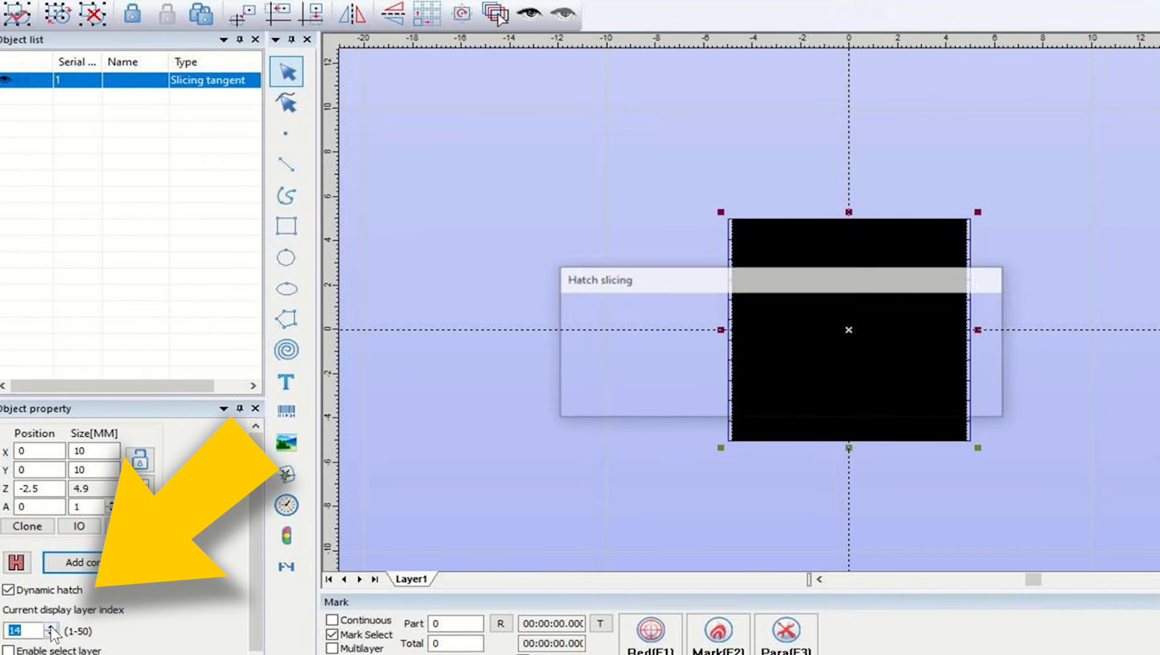
pyautogui.click(52, 627)
pyautogui.click(52, 628)
pyautogui.click(52, 628)
pyautogui.click(52, 628)
pyautogui.click(52, 627)
pyautogui.click(52, 627)
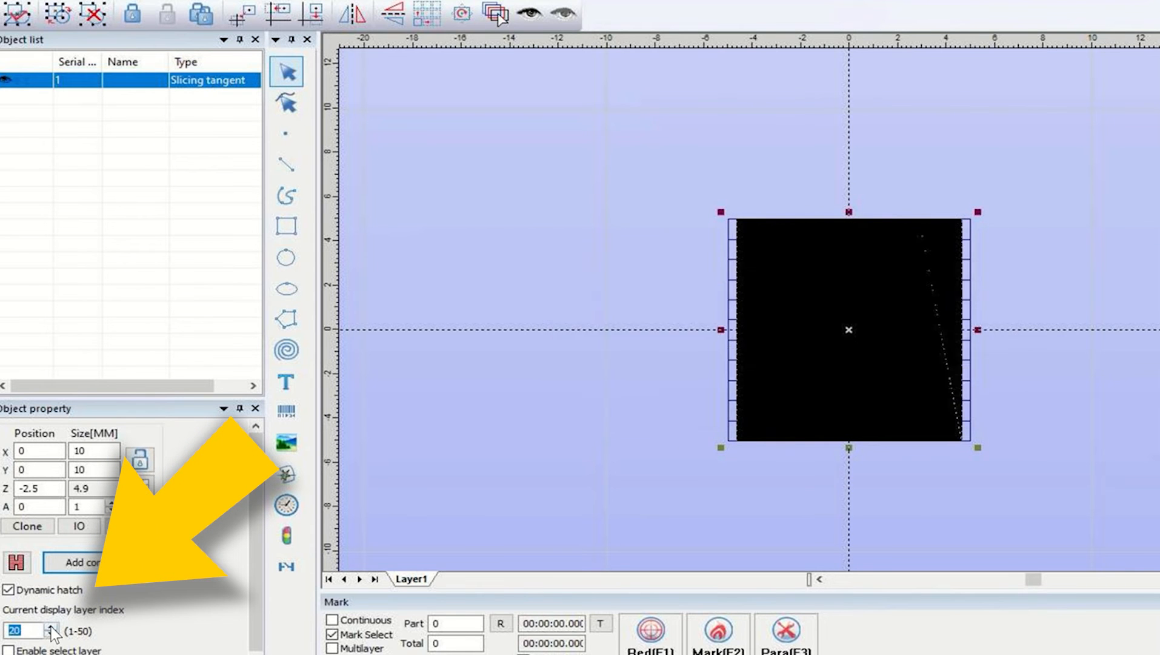
pyautogui.click(52, 628)
pyautogui.click(52, 627)
pyautogui.click(51, 627)
pyautogui.click(52, 628)
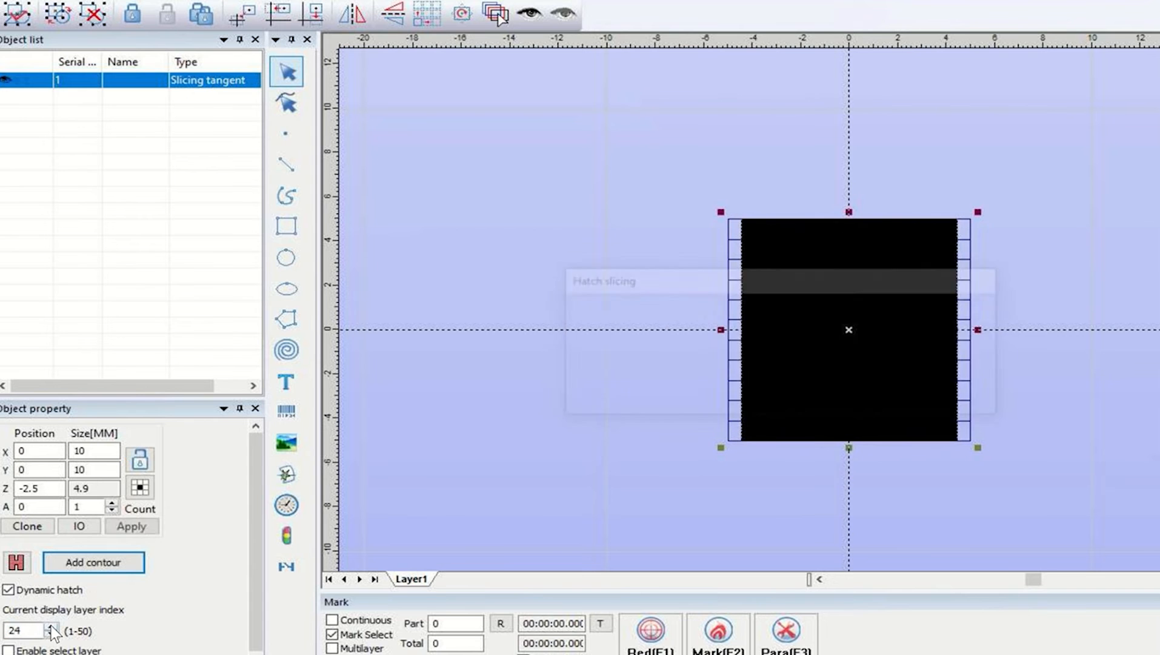
pyautogui.click(51, 628)
pyautogui.click(51, 627)
pyautogui.click(52, 628)
pyautogui.click(51, 628)
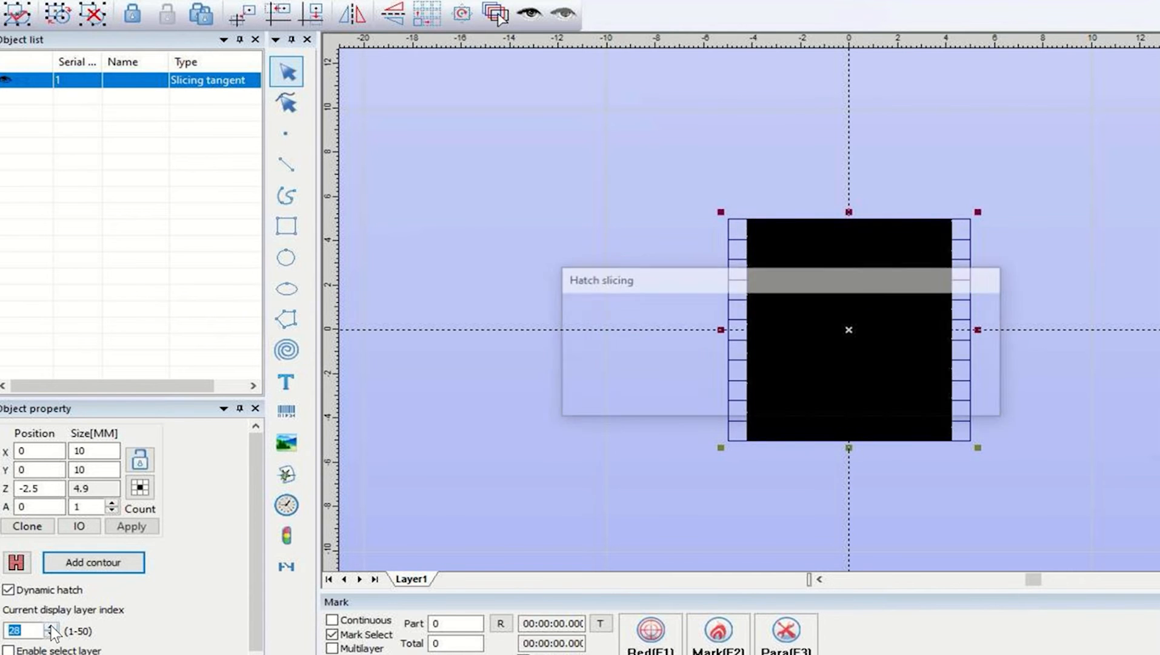
pyautogui.click(52, 628)
pyautogui.click(51, 627)
pyautogui.click(51, 628)
pyautogui.click(51, 627)
pyautogui.click(51, 627)
pyautogui.click(51, 627)
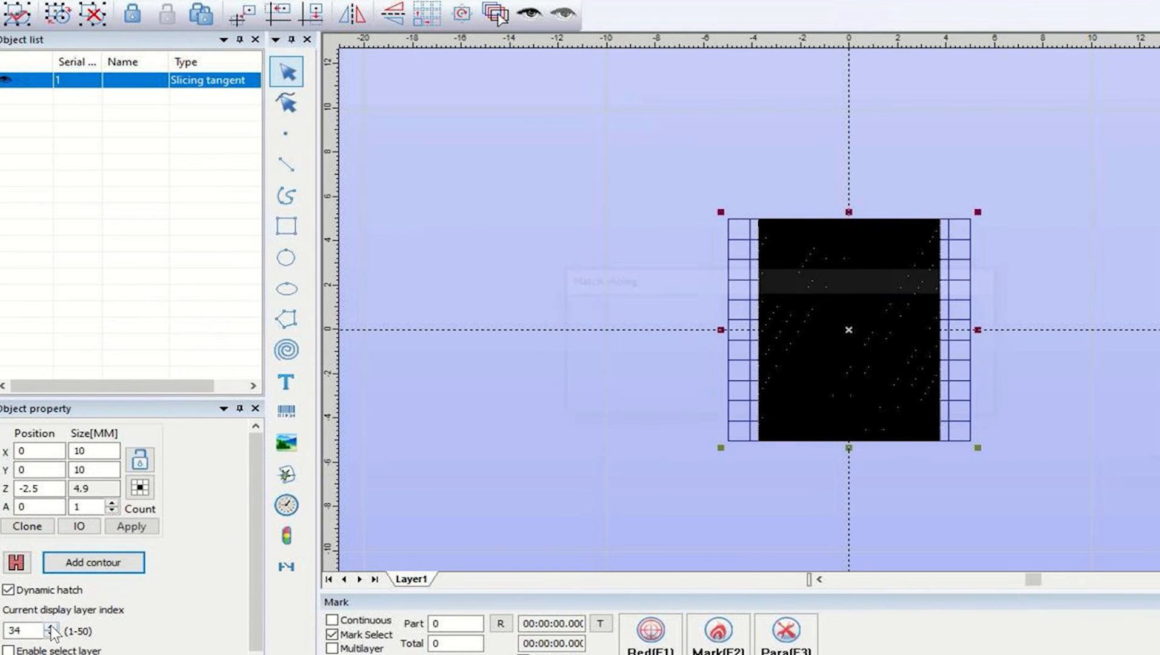
pyautogui.click(52, 627)
pyautogui.click(51, 627)
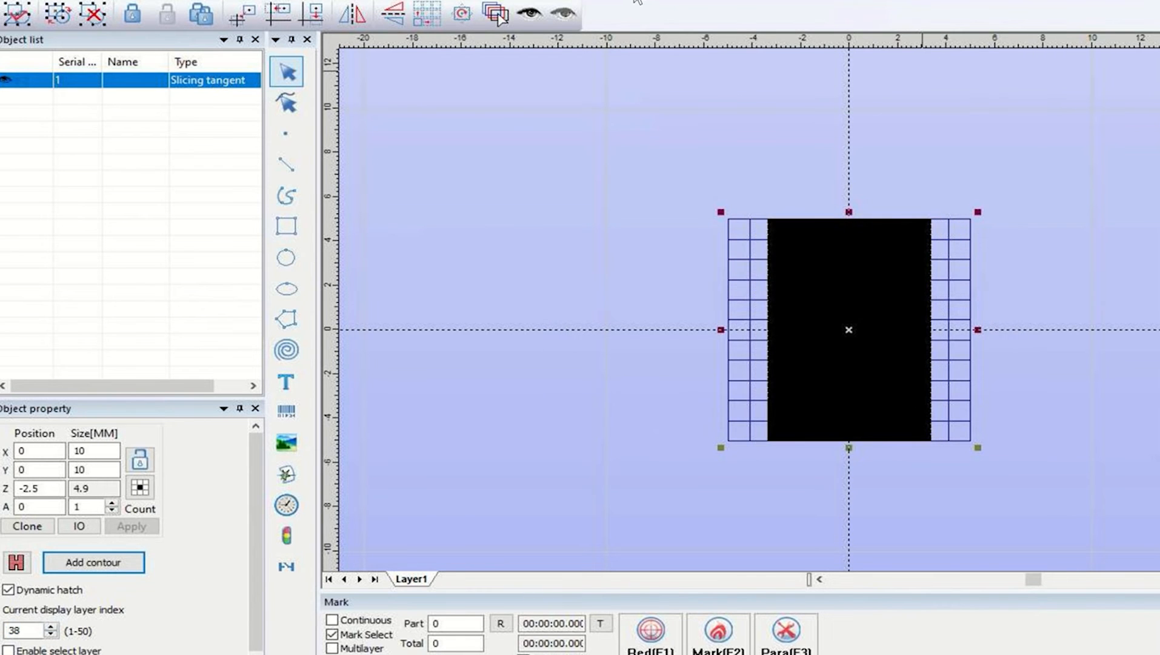
# - Compare the current slice in the 2D and 3D views, viewing the sliced cylinder from the isometric direction in 3D
pyautogui.click(646, 1)
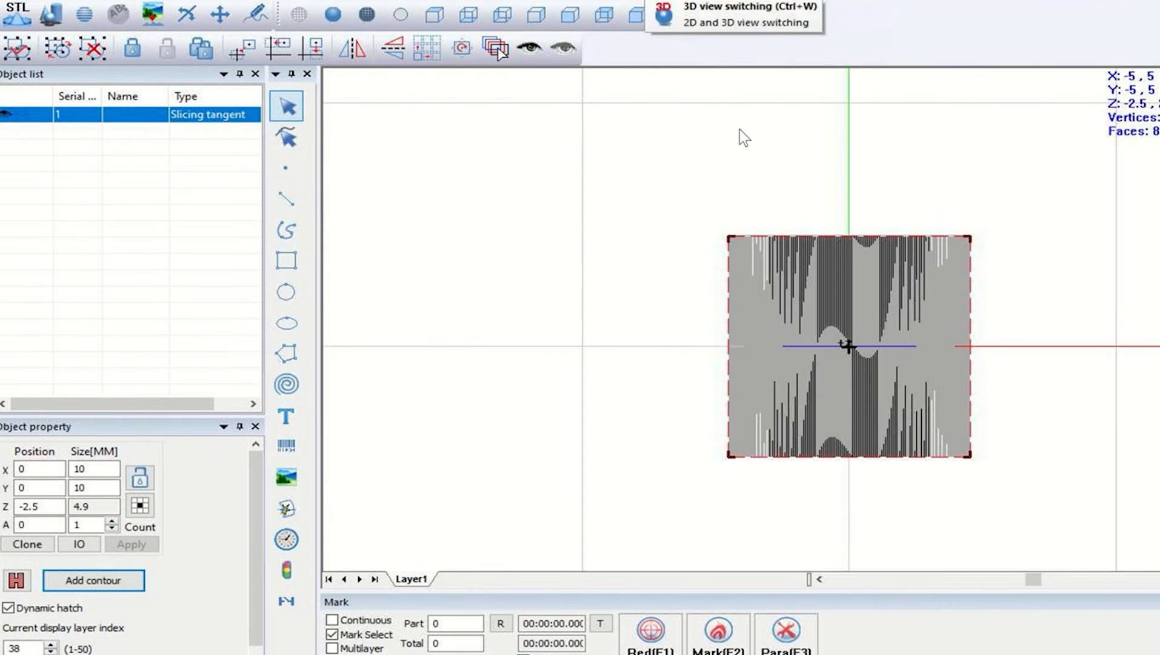
pyautogui.click(640, 15)
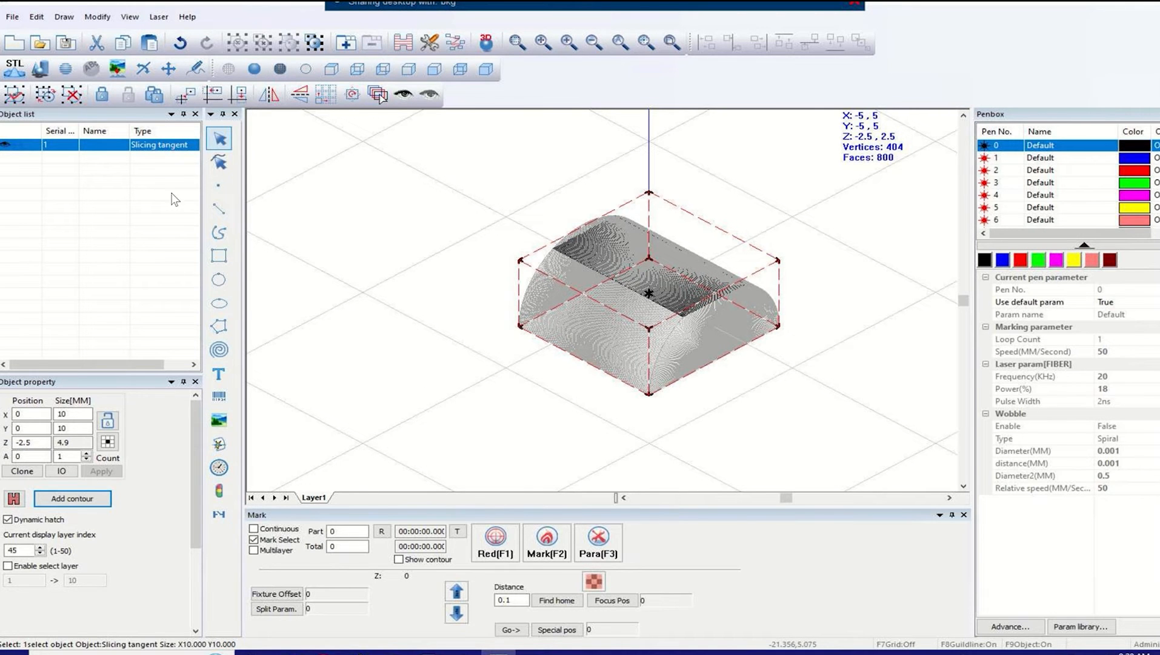
pyautogui.click(485, 43)
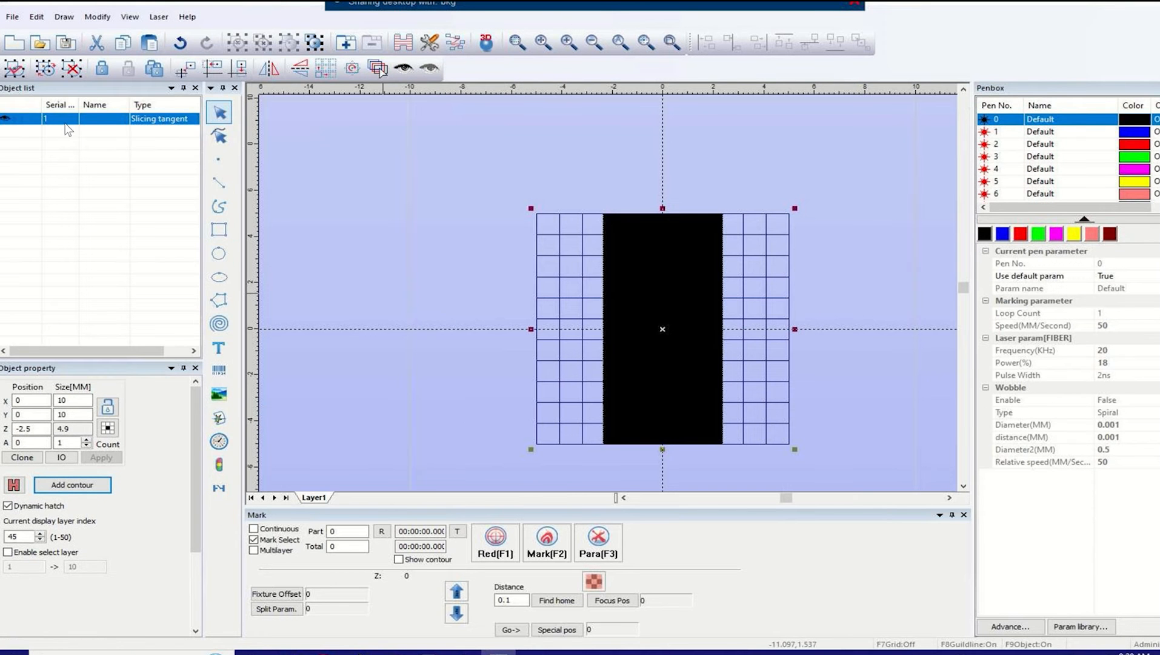
pyautogui.click(488, 44)
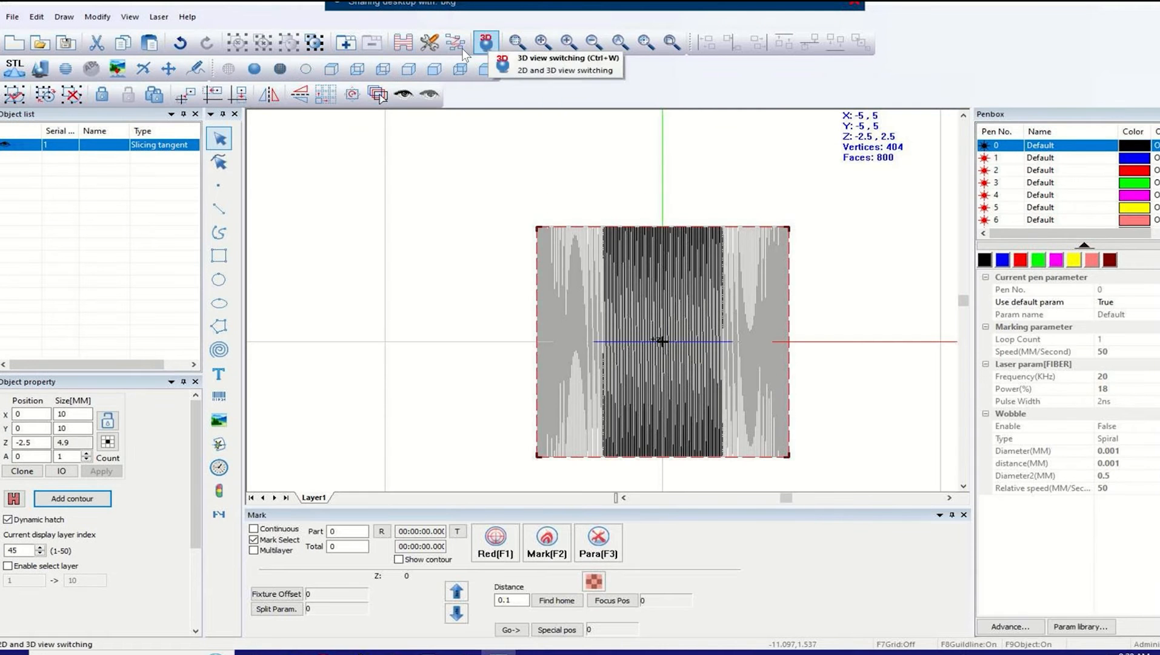
pyautogui.click(460, 69)
pyautogui.click(427, 70)
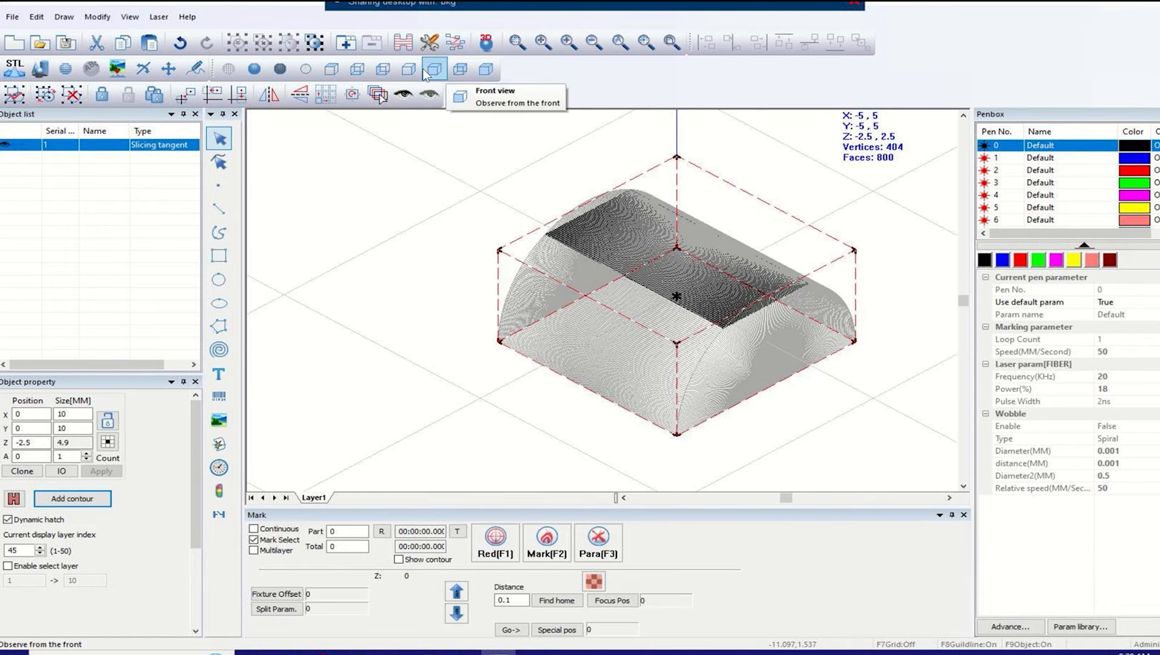
pyautogui.click(486, 69)
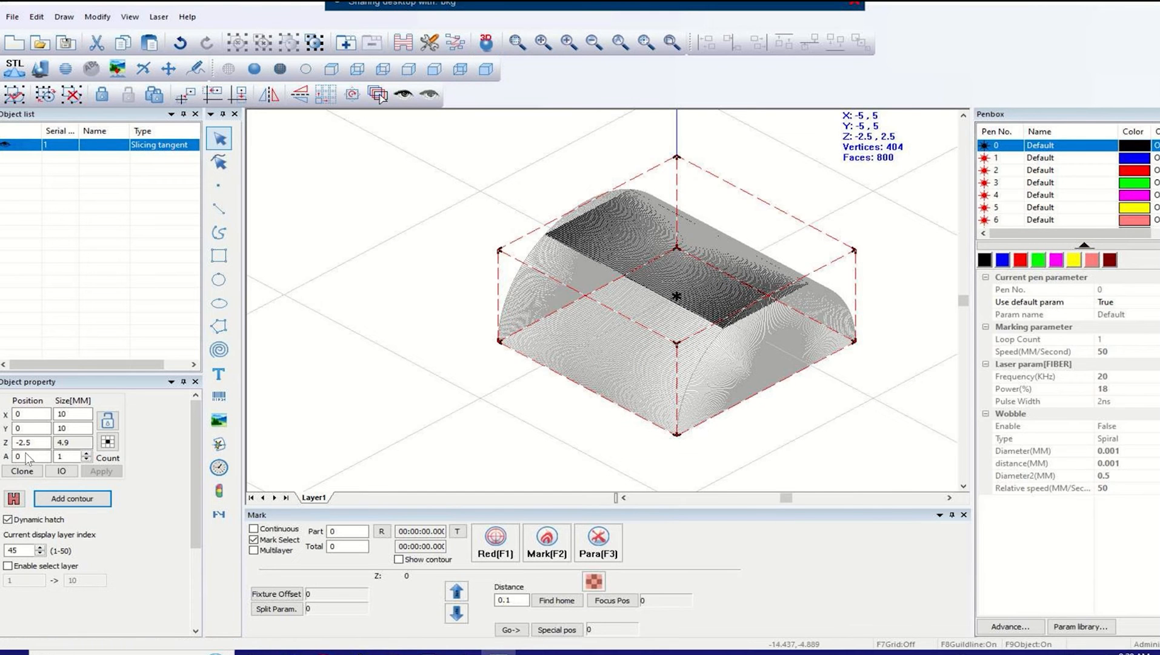
# - In the 2D view, draw a circle about 14.7 mm in diameter around the slice, roughly centred on the origin, and select it
pyautogui.click(486, 43)
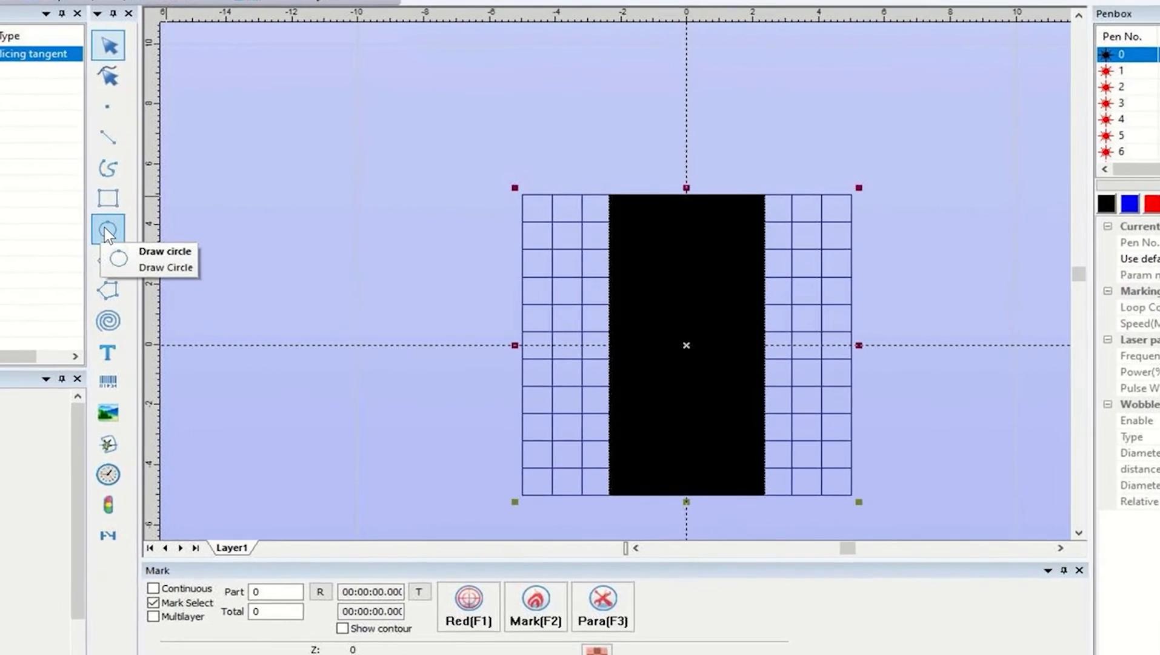
pyautogui.scroll(1, 388, 178)
pyautogui.scroll(-1, 388, 178)
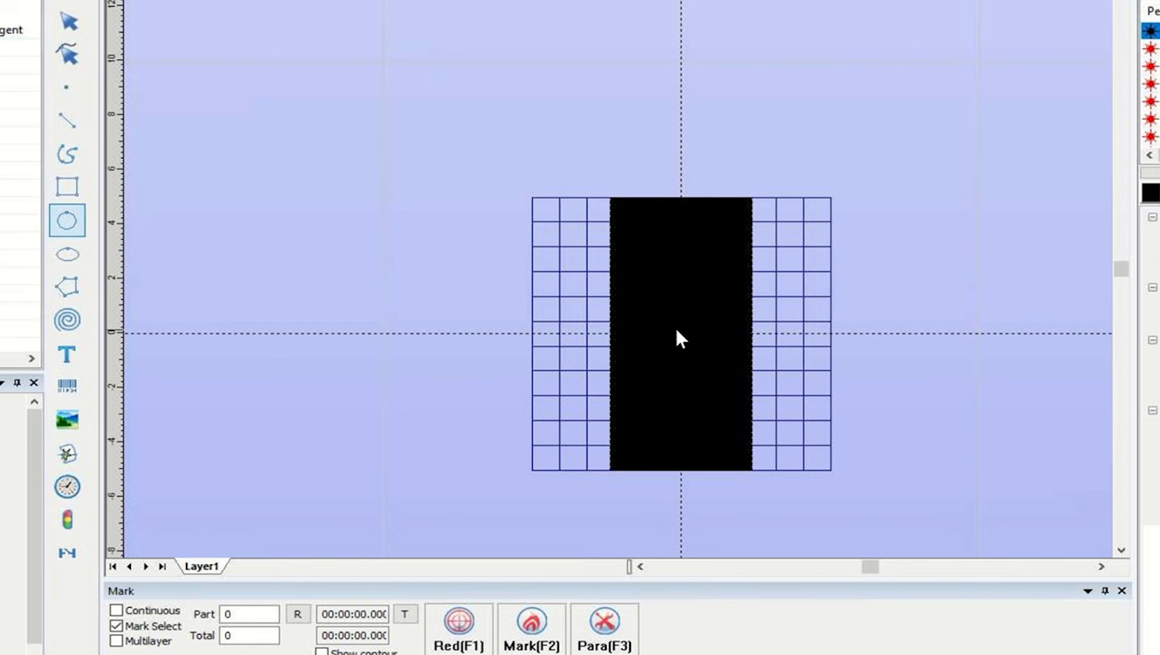
pyautogui.moveTo(676, 329); pyautogui.dragTo(767, 508)
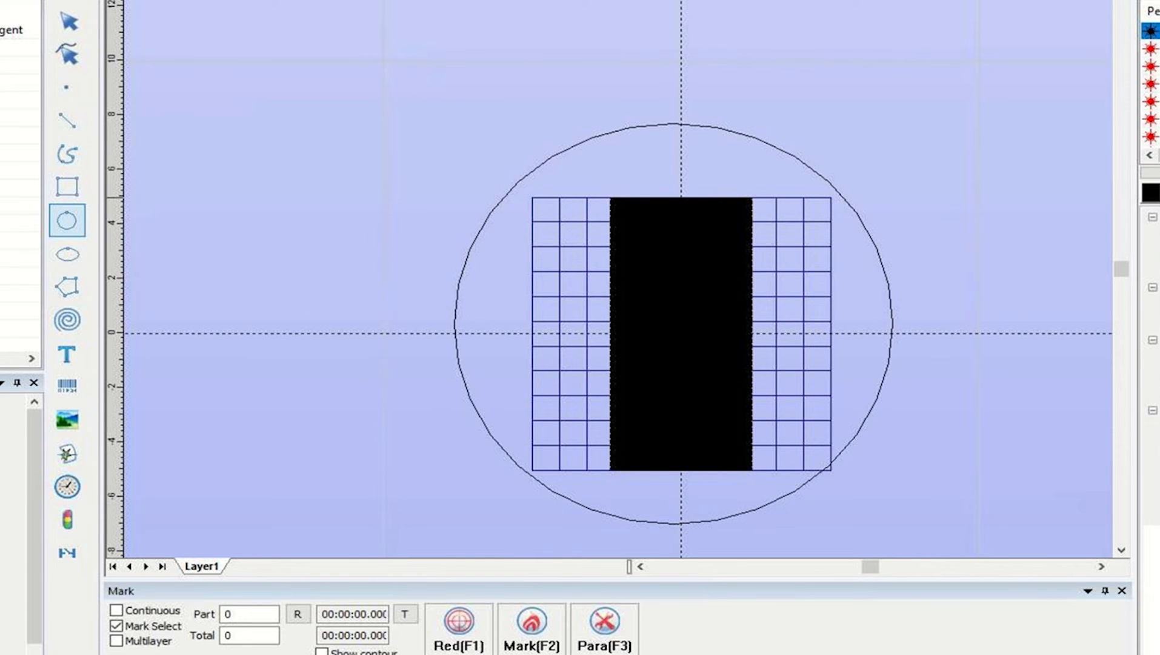
pyautogui.click(51, 64)
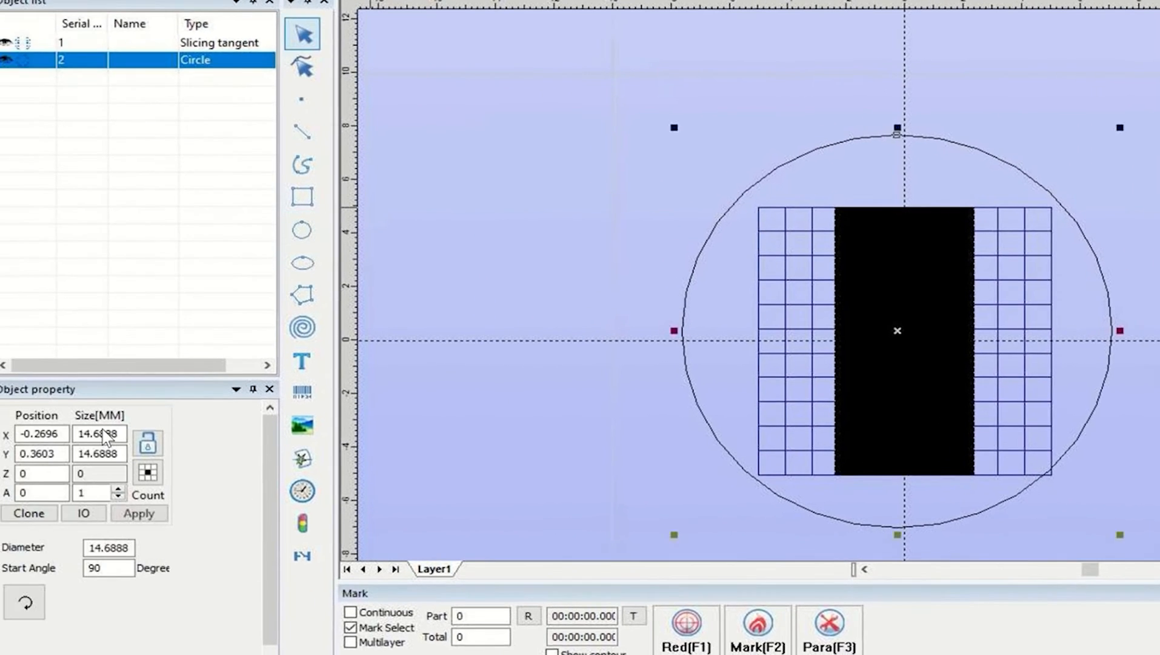
# - Set the circle's X and Y sizes to 25.4 mm and apply the change
pyautogui.click(123, 434)
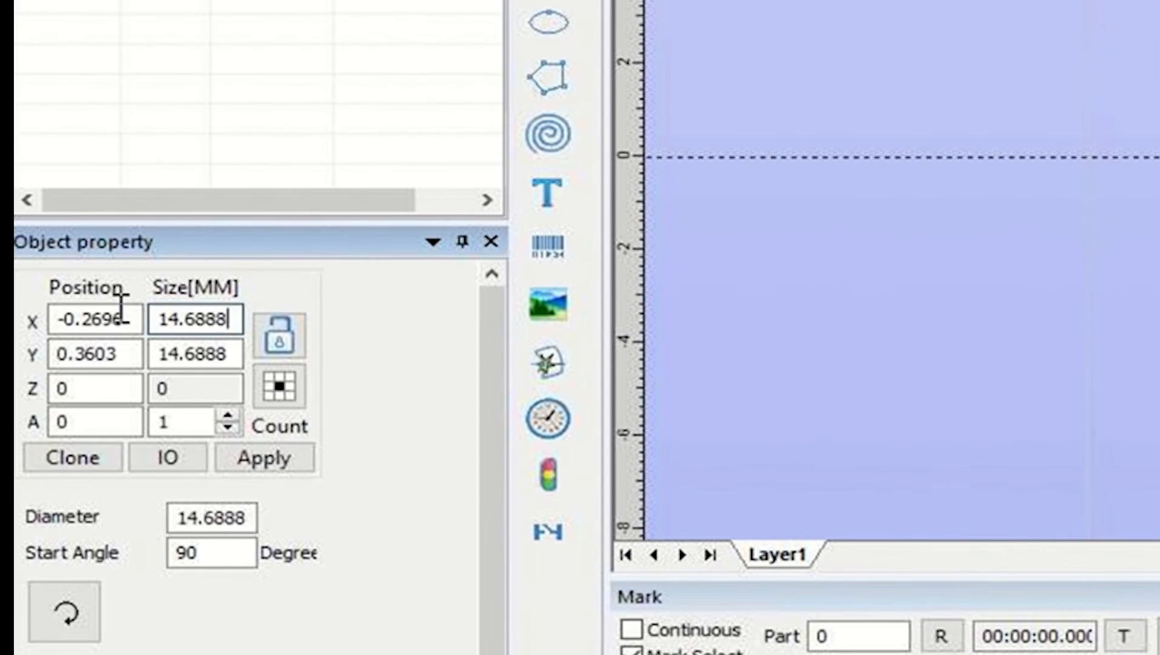
pyautogui.moveTo(121, 308); pyautogui.dragTo(70, 308)
pyautogui.write('25.4')
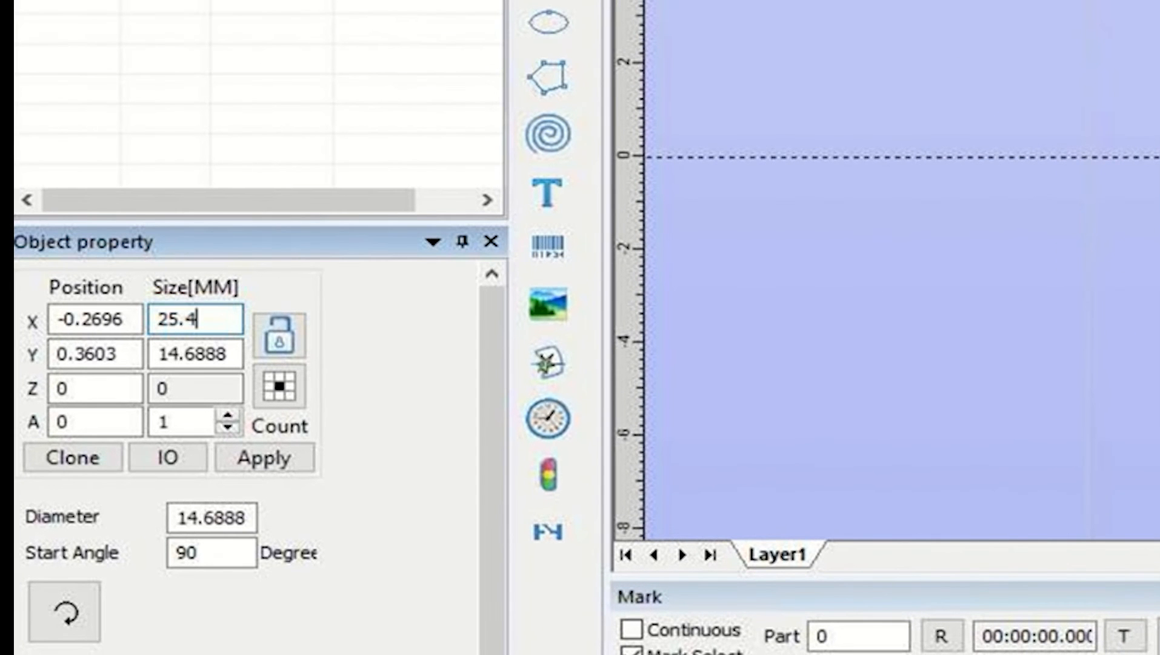
pyautogui.press('Tab')
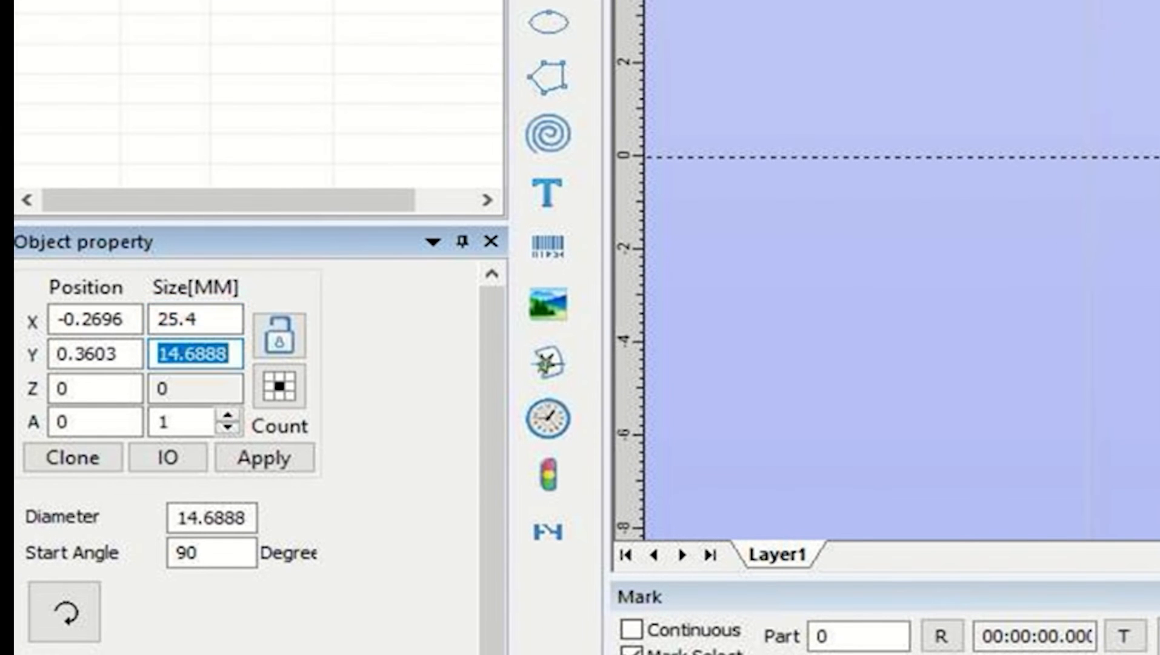
pyautogui.write('25.4')
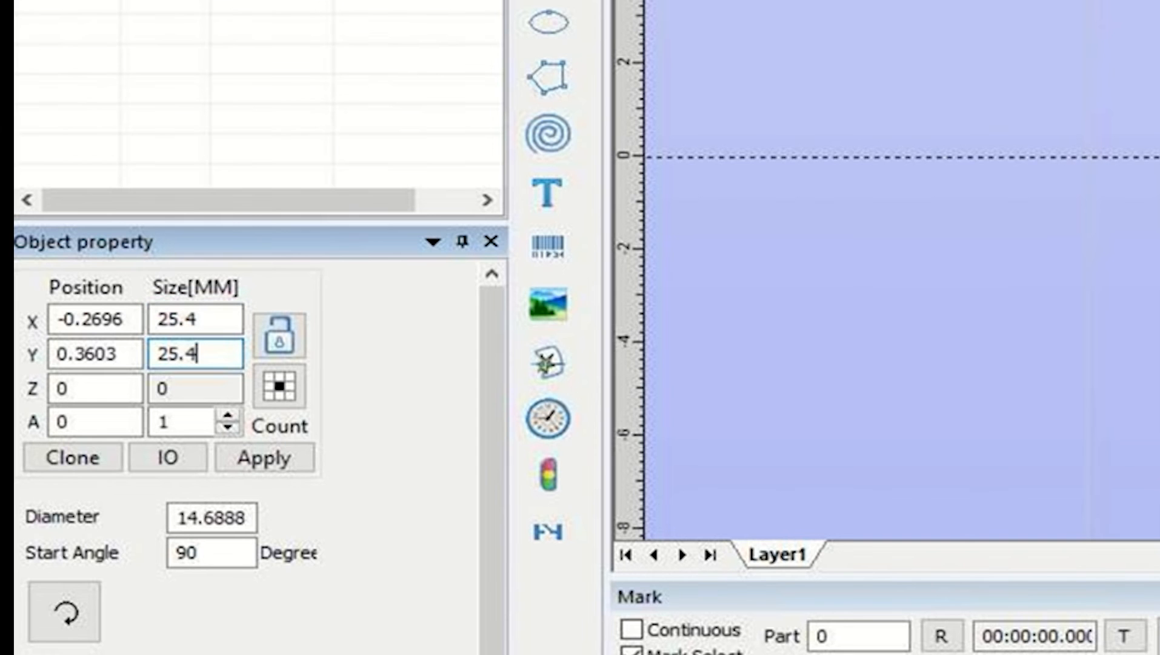
pyautogui.click(259, 462)
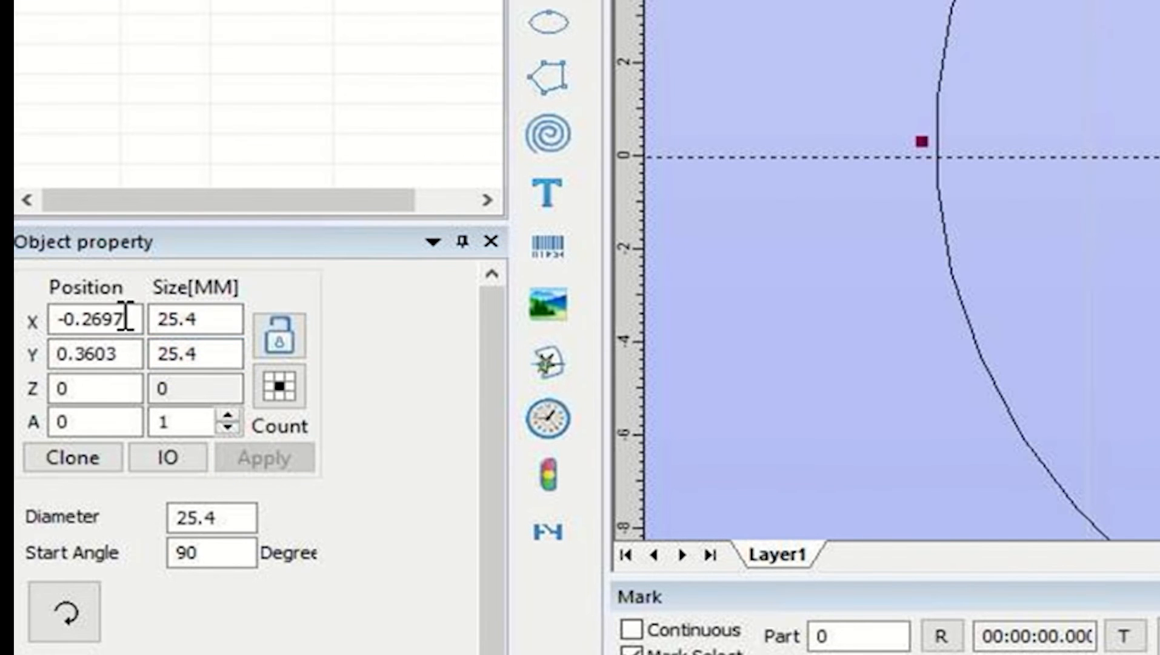
# - Set the circle's X and Y positions to 0 and apply the change
pyautogui.moveTo(124, 319); pyautogui.dragTo(50, 317)
pyautogui.write('0')
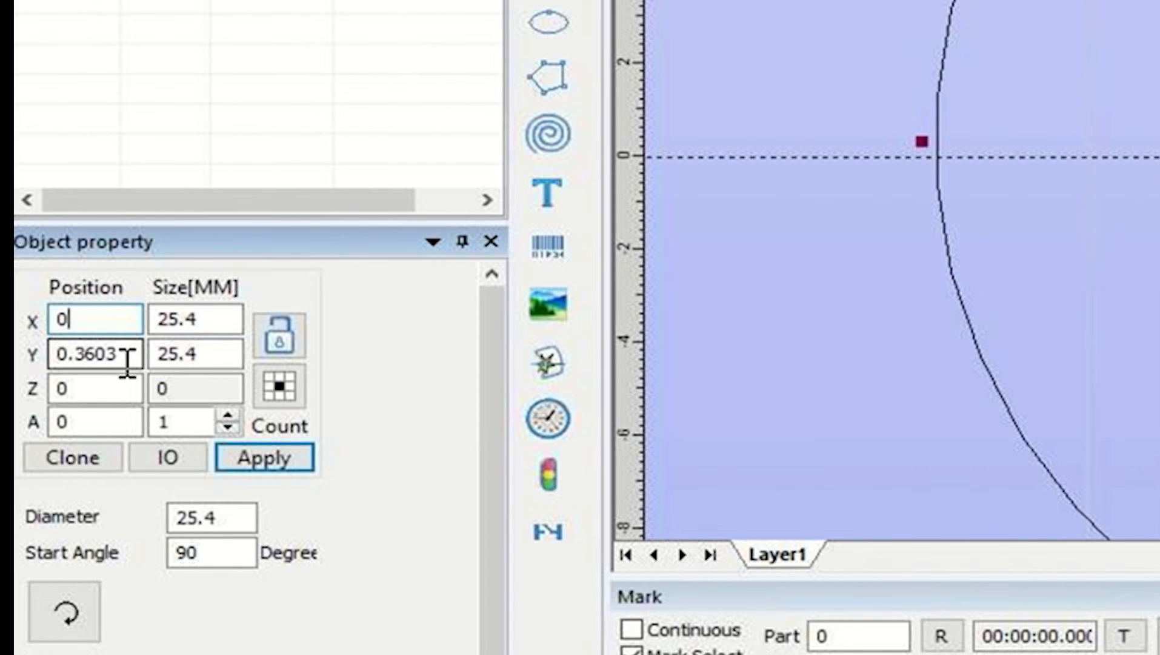
pyautogui.moveTo(124, 357); pyautogui.dragTo(31, 355)
pyautogui.write('0')
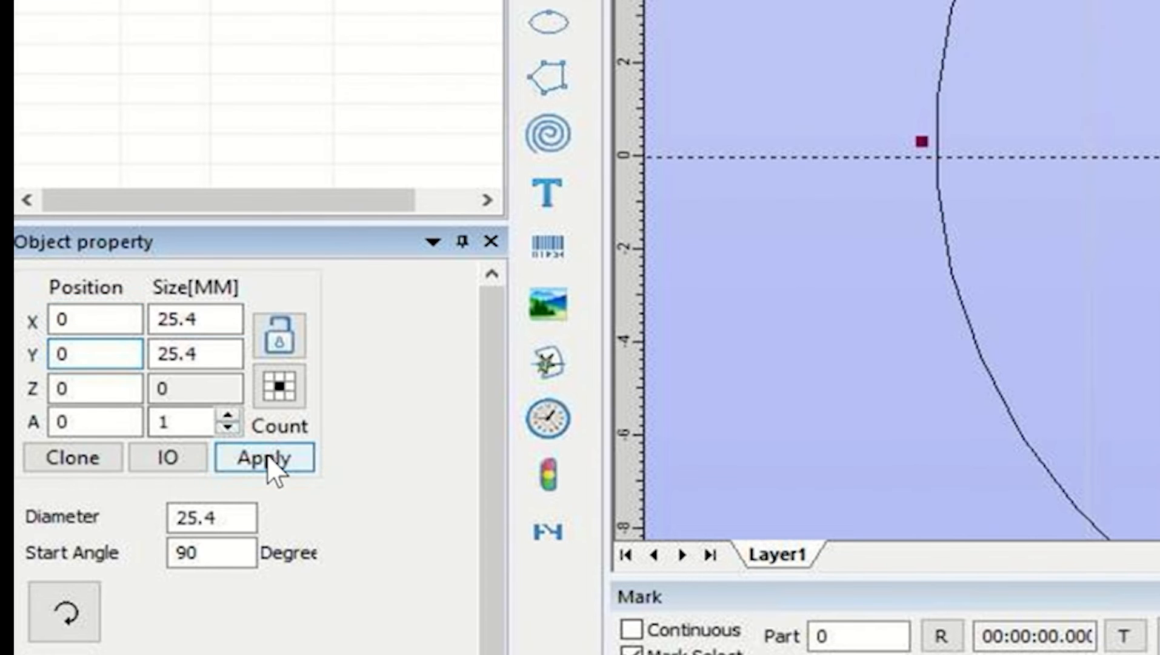
pyautogui.click(267, 462)
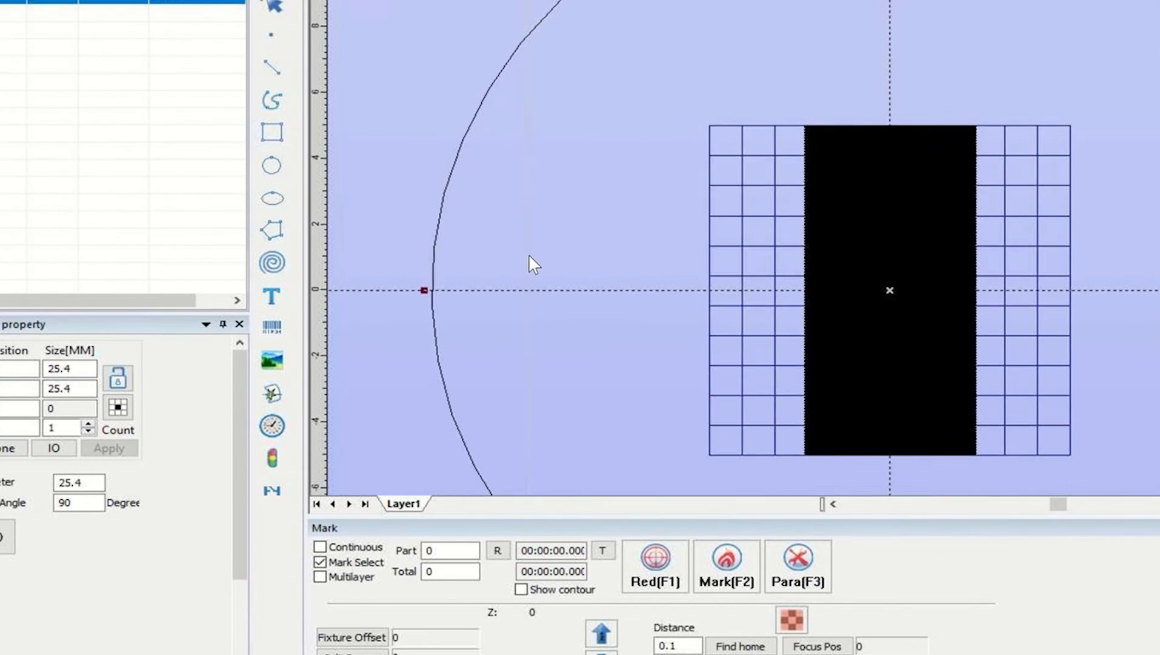
# - Shrink the circle freehand to about 12.9 mm in diameter and place it around the slice, roughly centred on the origin
pyautogui.scroll(1, 705, 226)
pyautogui.scroll(-6, 704, 226)
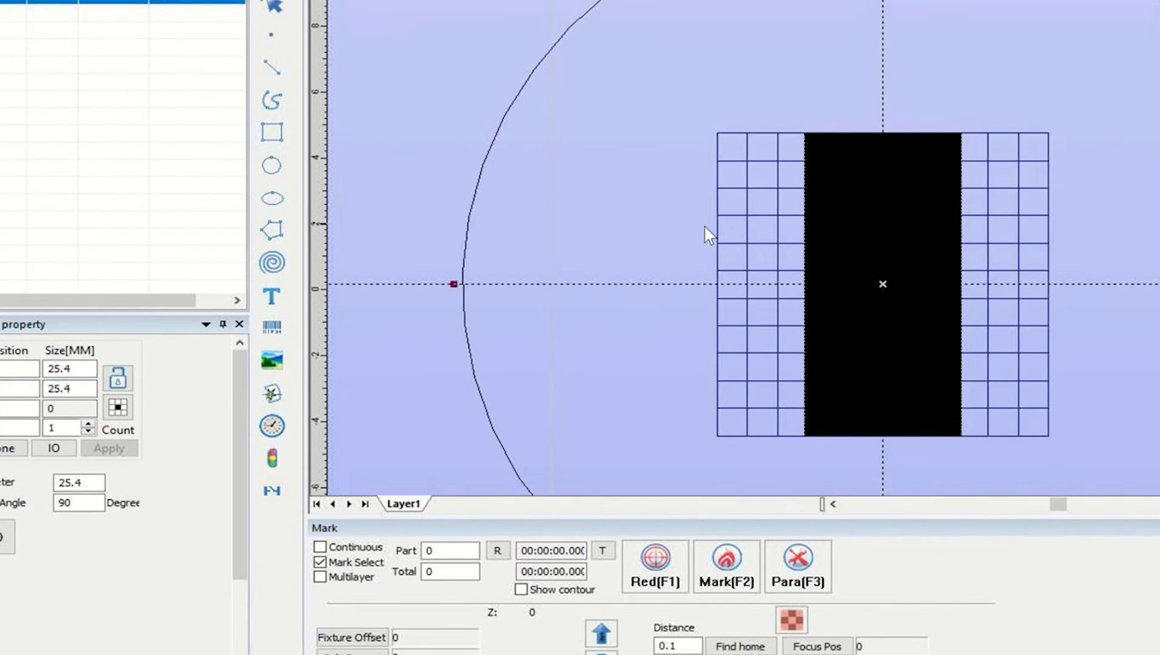
pyautogui.scroll(-2, 704, 224)
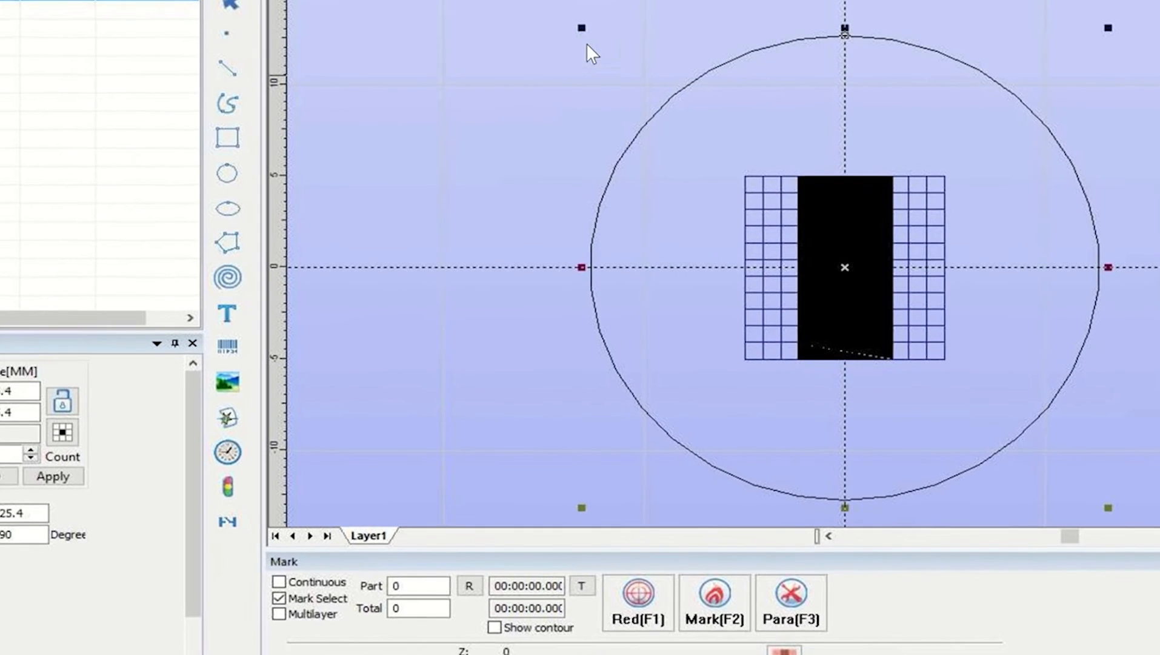
pyautogui.moveTo(582, 28); pyautogui.dragTo(904, 367)
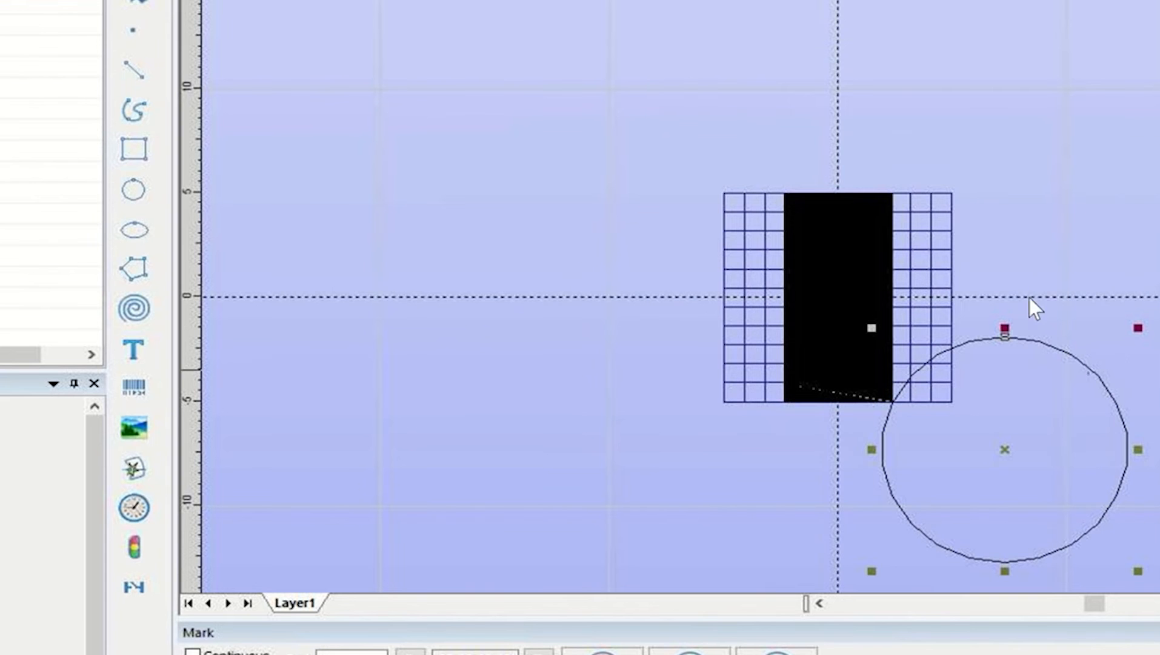
pyautogui.moveTo(1030, 297); pyautogui.dragTo(978, 256)
pyautogui.moveTo(1006, 451); pyautogui.dragTo(836, 281)
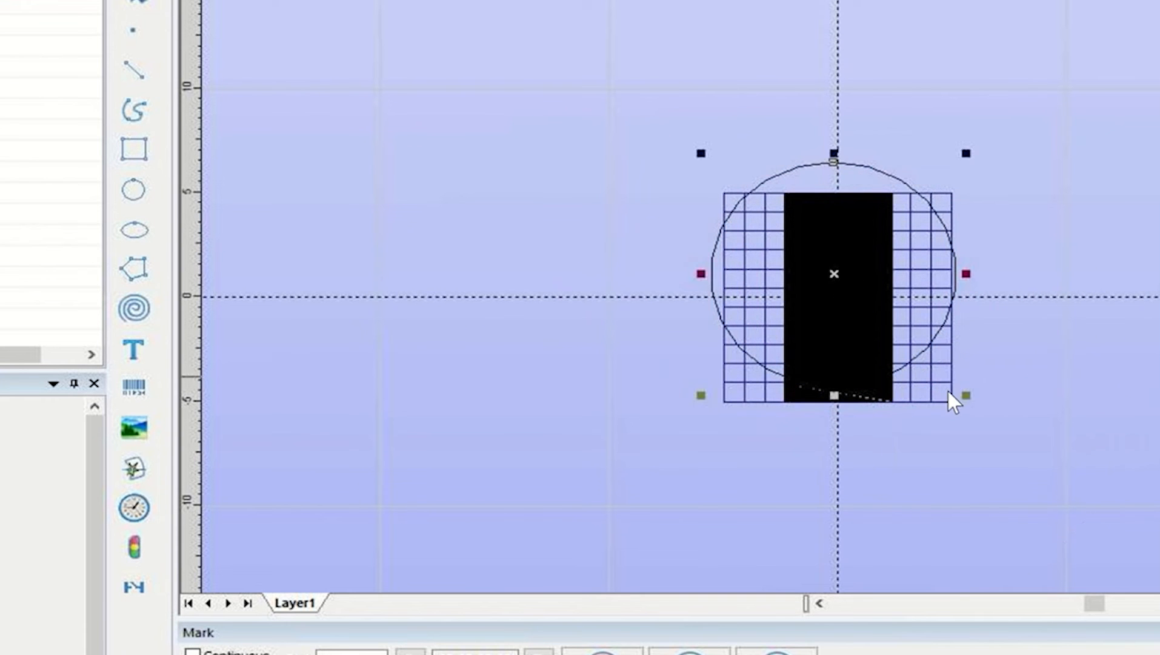
pyautogui.moveTo(967, 395); pyautogui.dragTo(982, 469)
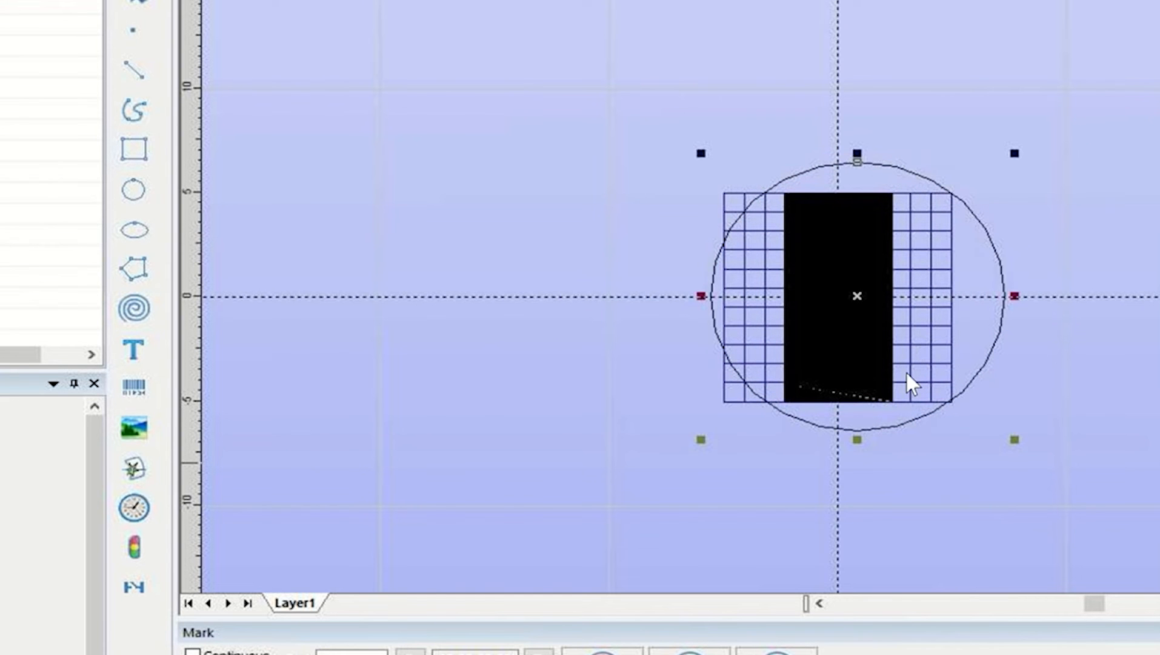
pyautogui.moveTo(980, 220); pyautogui.dragTo(954, 224)
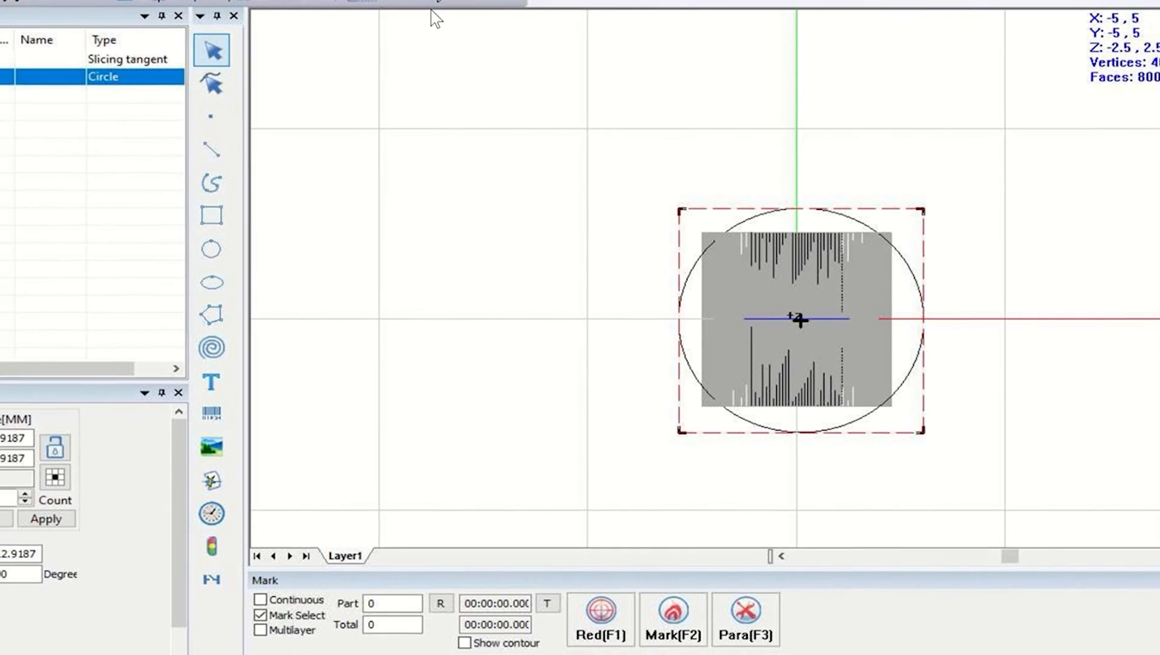
# - Return to the 2D view and add the circle as a contour to the Slicing tangent object
pyautogui.click(447, 5)
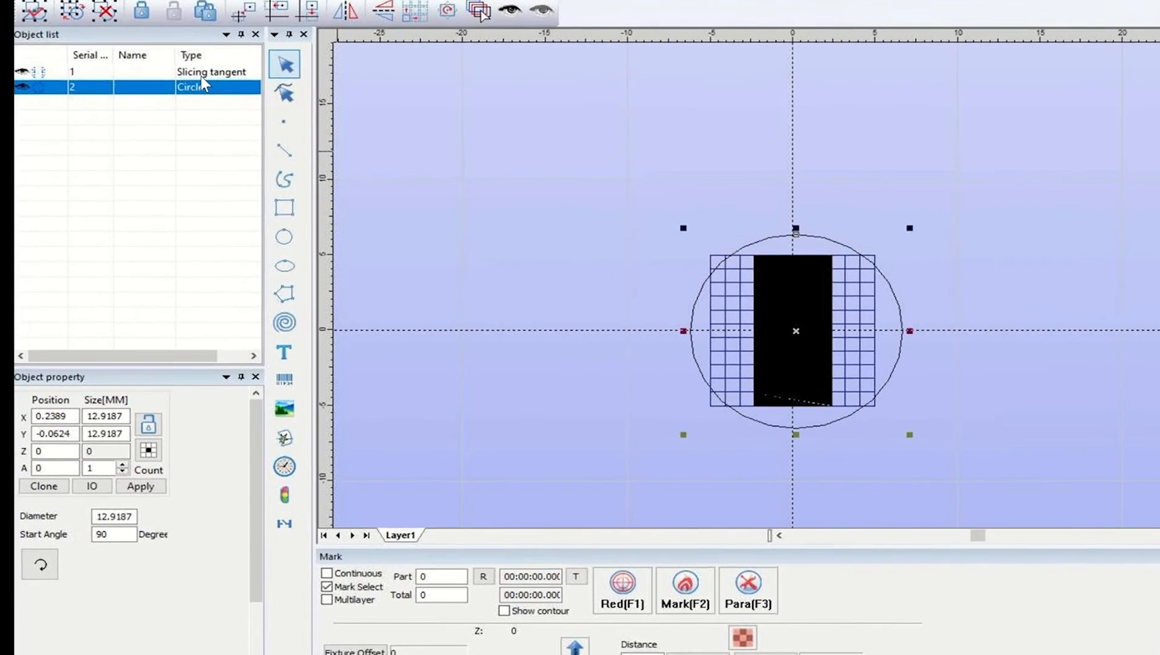
pyautogui.click(191, 73)
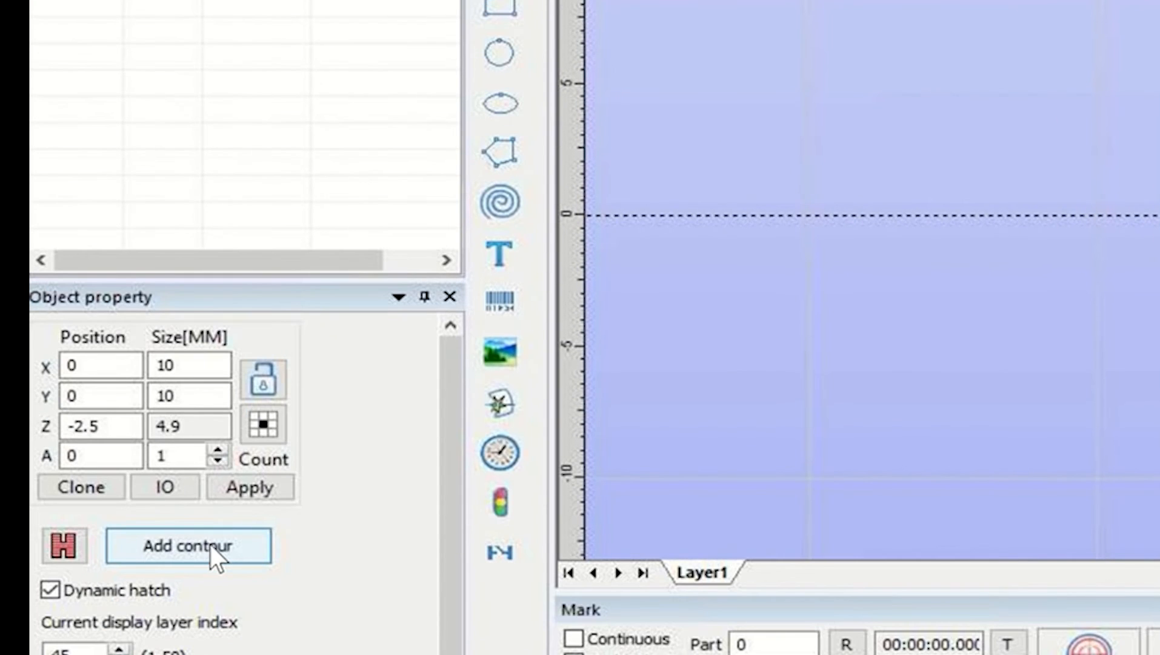
pyautogui.click(209, 544)
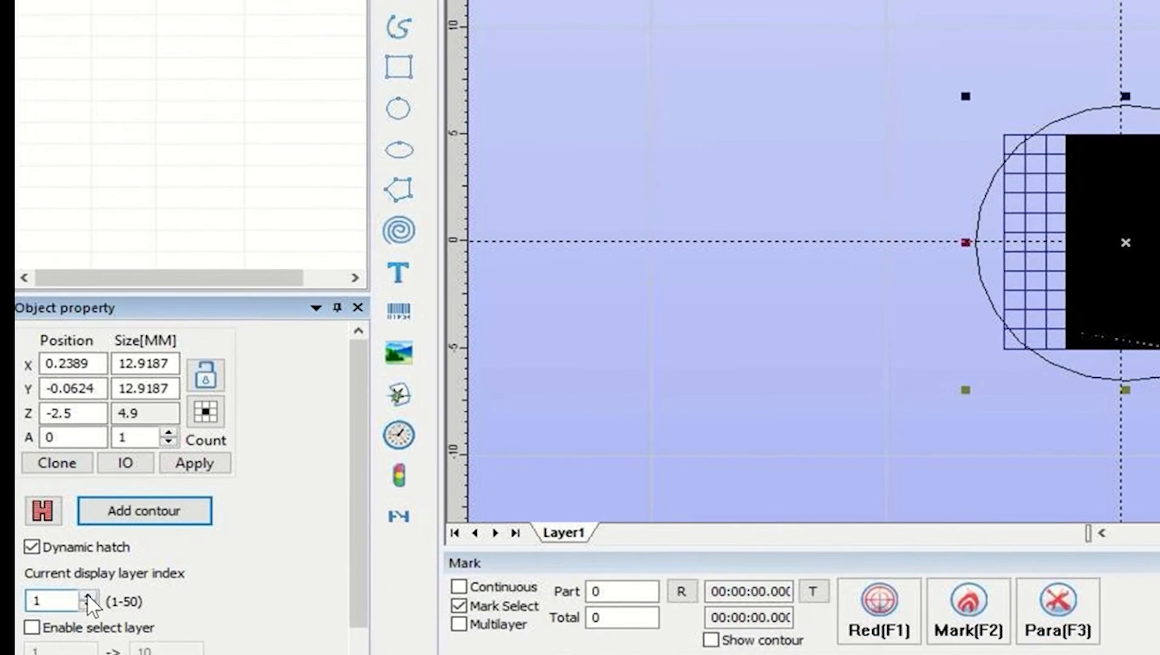
# - Raise the displayed layer index one layer at a time up to 8, examining the hatch between the circle and the slice
pyautogui.click(88, 595)
pyautogui.click(88, 596)
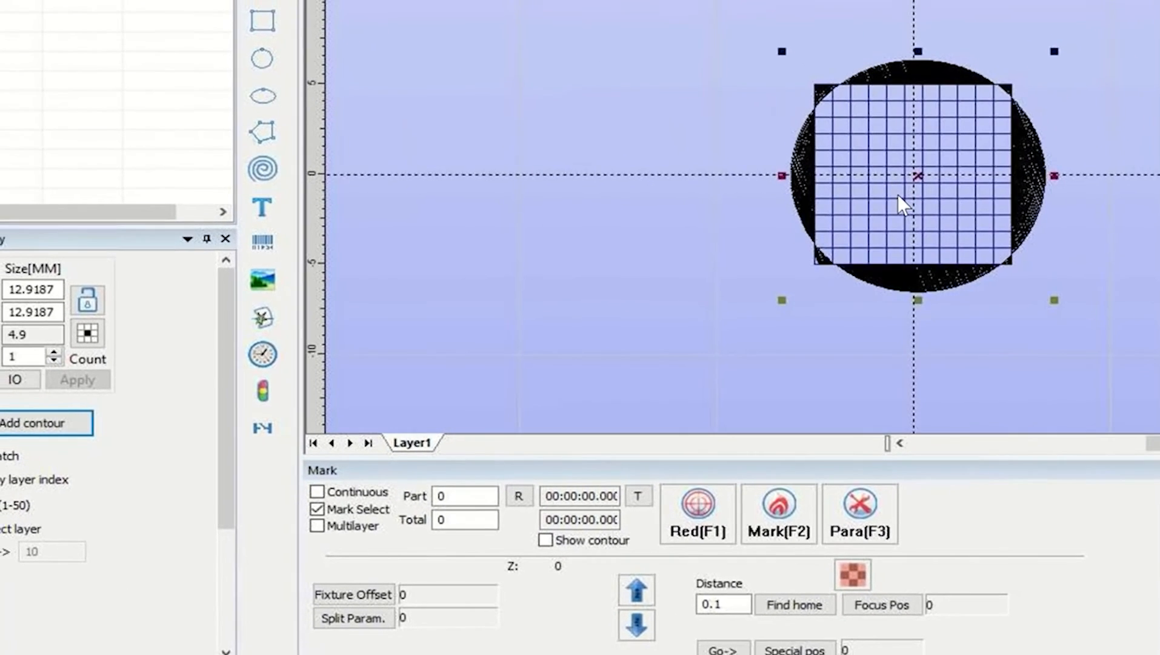
pyautogui.scroll(3, 908, 193)
pyautogui.scroll(1, 908, 193)
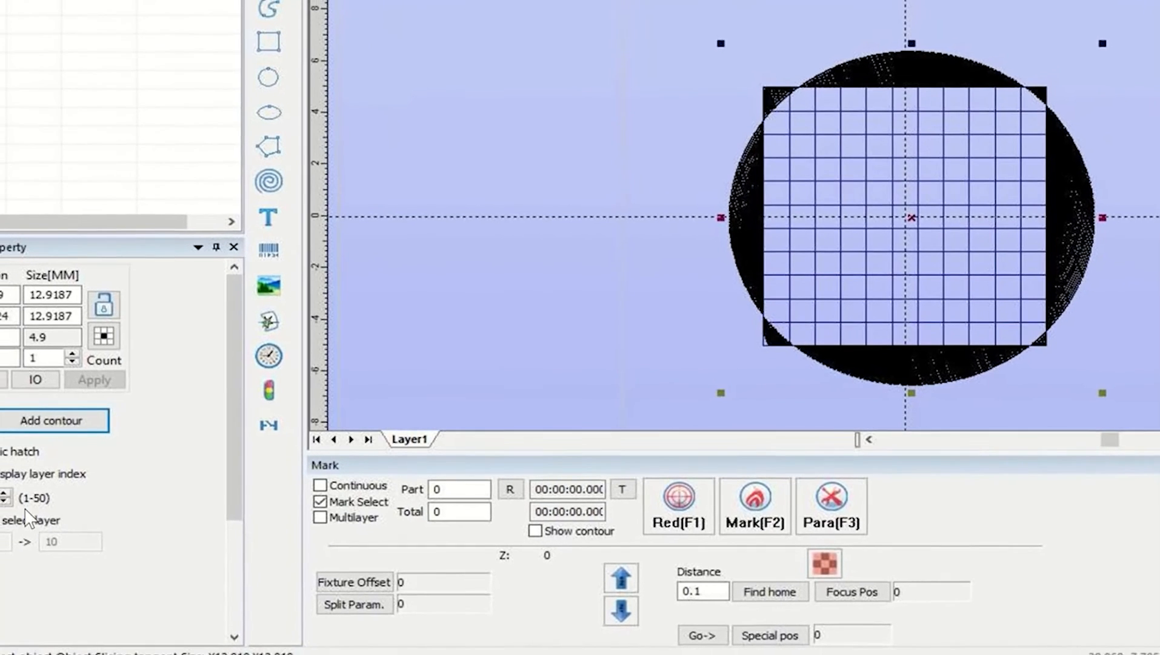
pyautogui.click(2, 494)
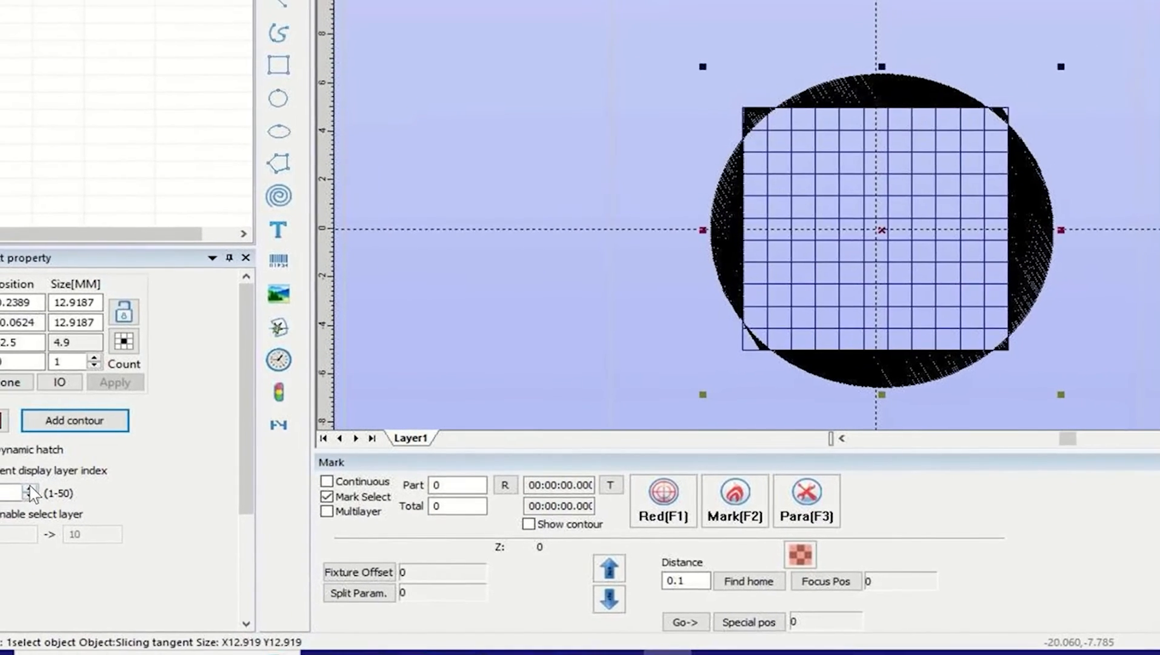
pyautogui.click(23, 489)
pyautogui.click(23, 489)
pyautogui.click(23, 489)
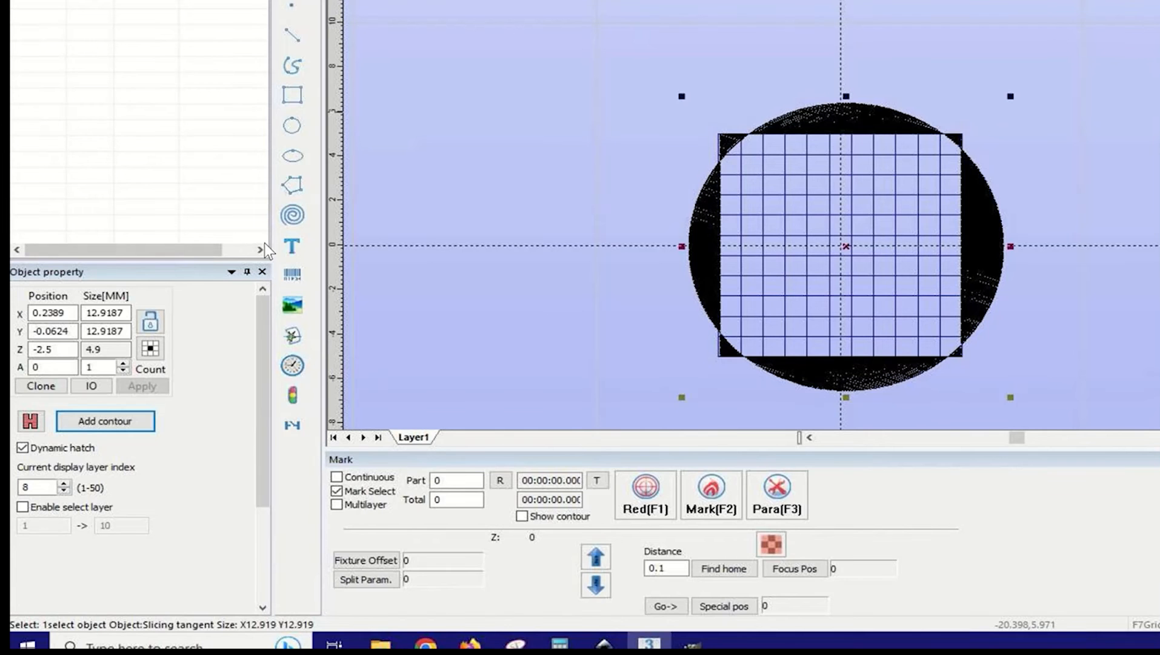
# - Undo the contour addition and select the restored circle around the slice
pyautogui.click(430, 250)
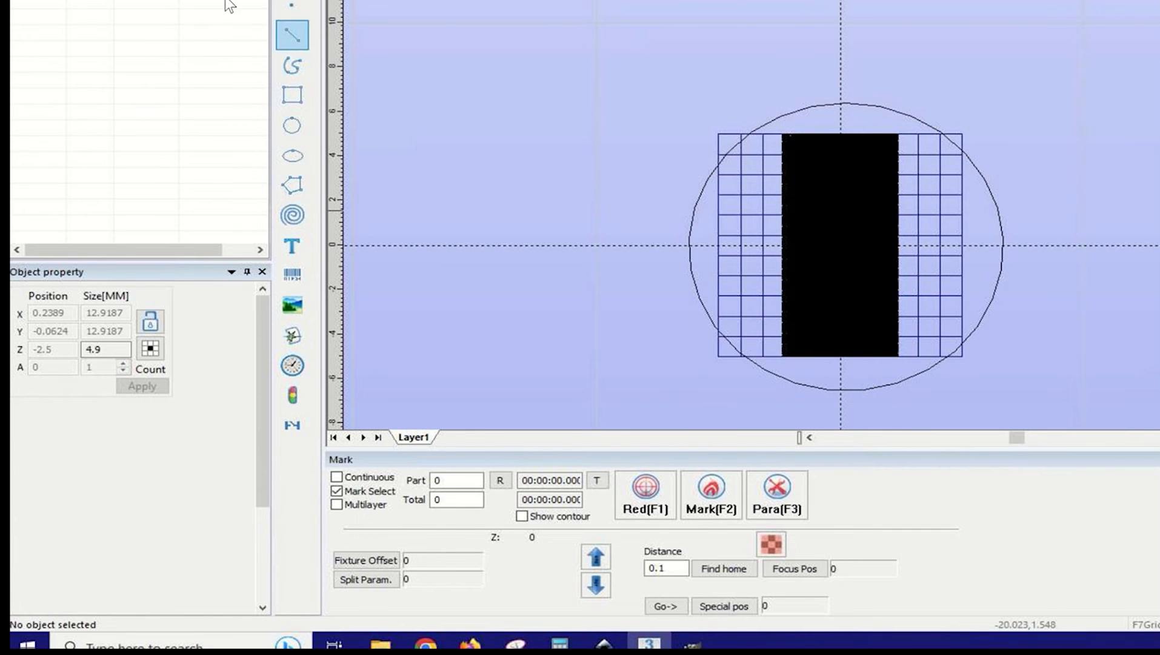
pyautogui.click(935, 125)
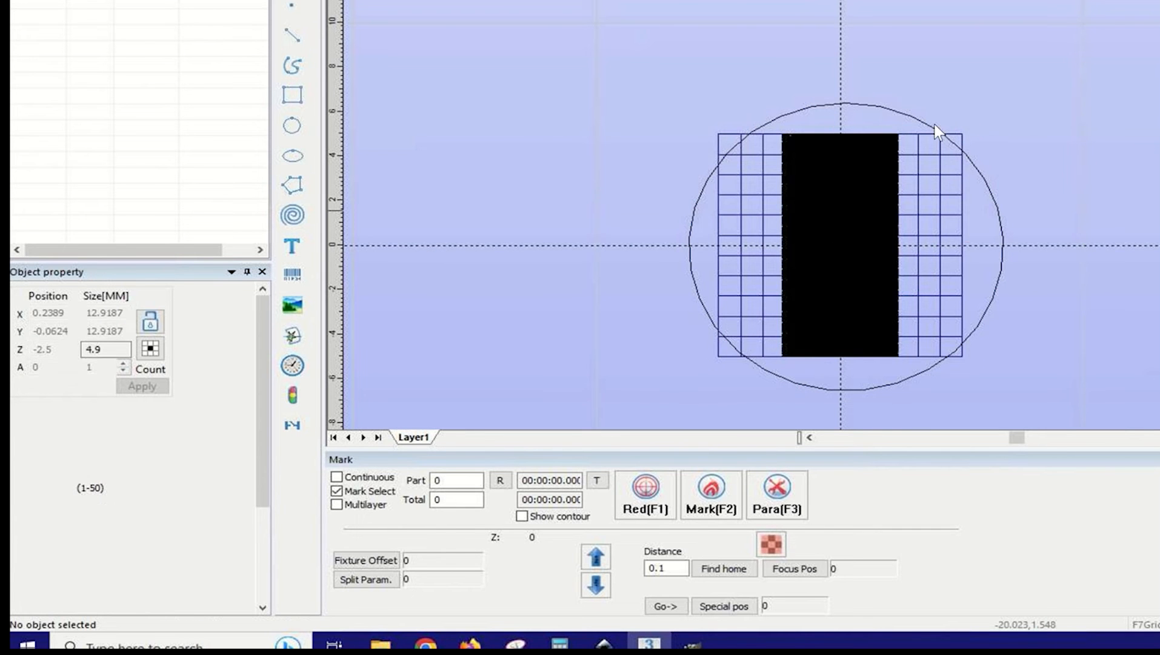
pyautogui.click(866, 101)
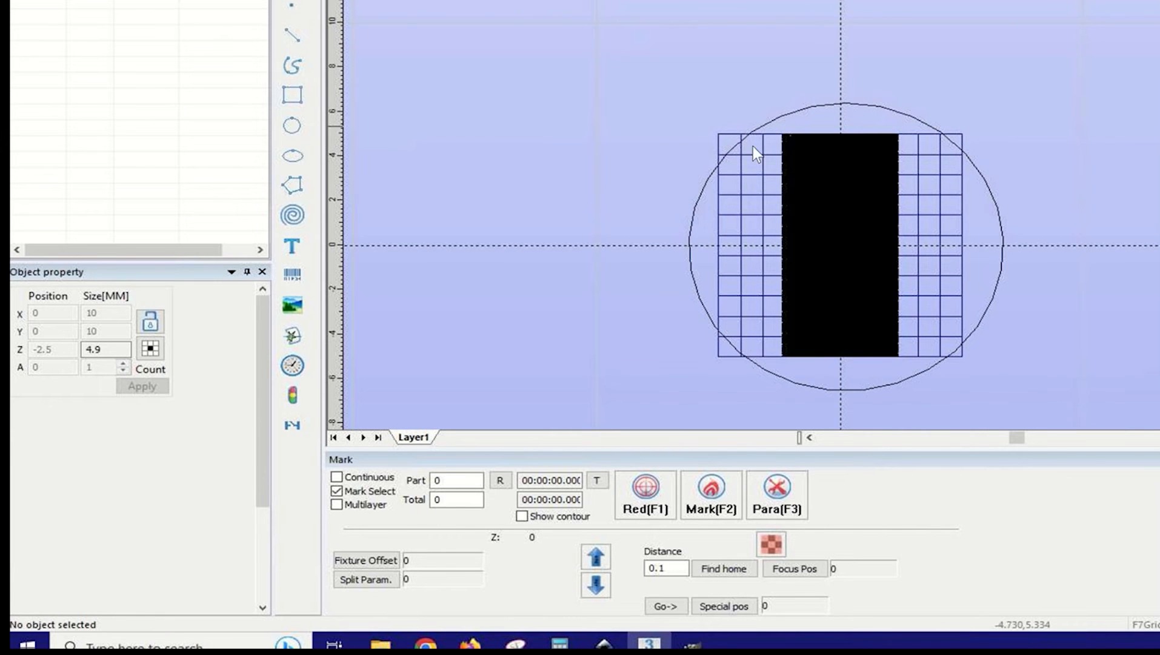
pyautogui.click(772, 119)
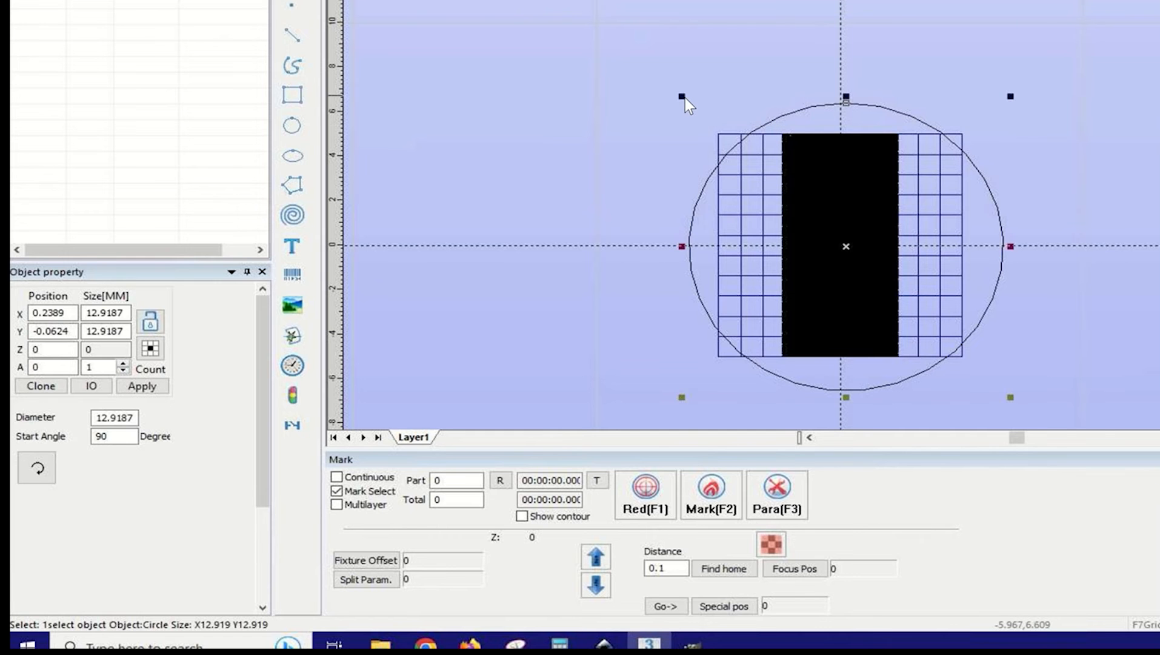
# - Enlarge the circle freehand to about 15.9 mm in diameter so that it encloses the whole slice
pyautogui.moveTo(682, 95); pyautogui.dragTo(650, 57)
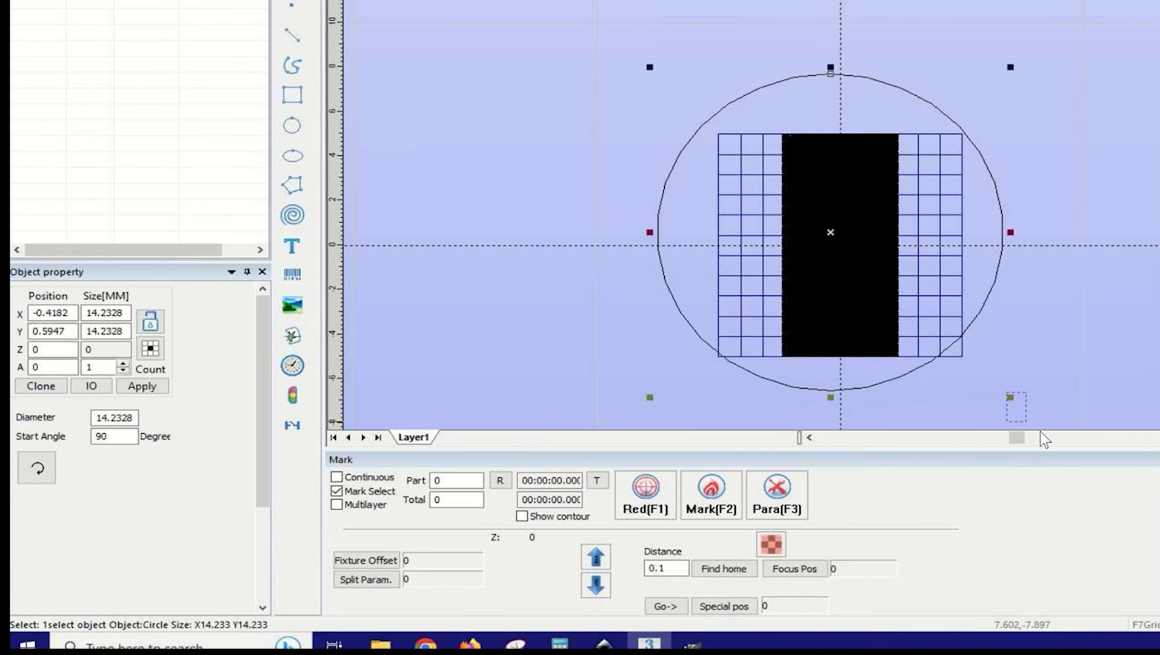
pyautogui.click(1009, 397)
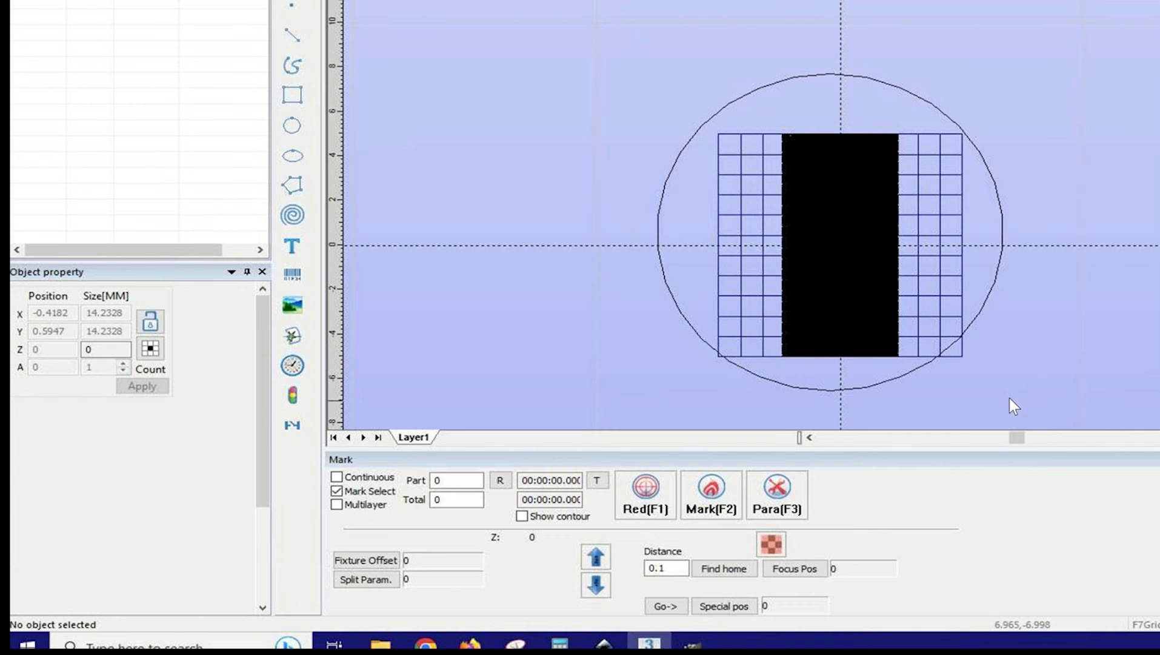
pyautogui.click(978, 318)
pyautogui.moveTo(1011, 398)
pyautogui.mouseDown()
pyautogui.moveTo(1019, 431)
pyautogui.moveTo(1061, 462)
pyautogui.mouseUp()
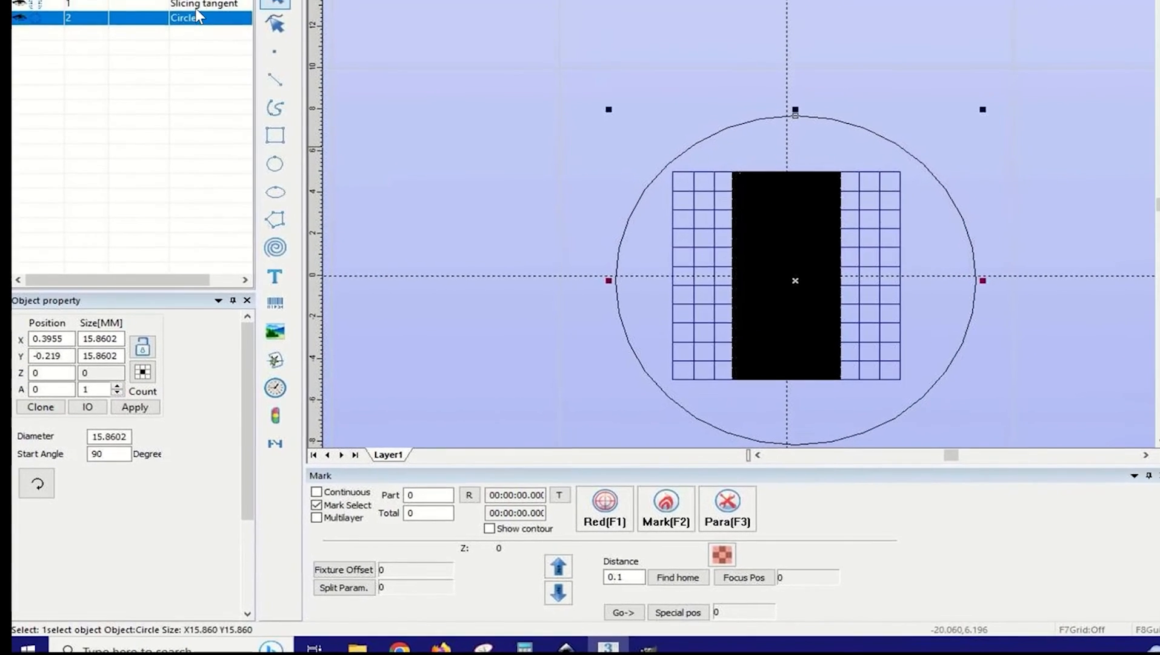
# - Add the enlarged circle as a contour to the Slicing tangent object
pyautogui.click(194, 2)
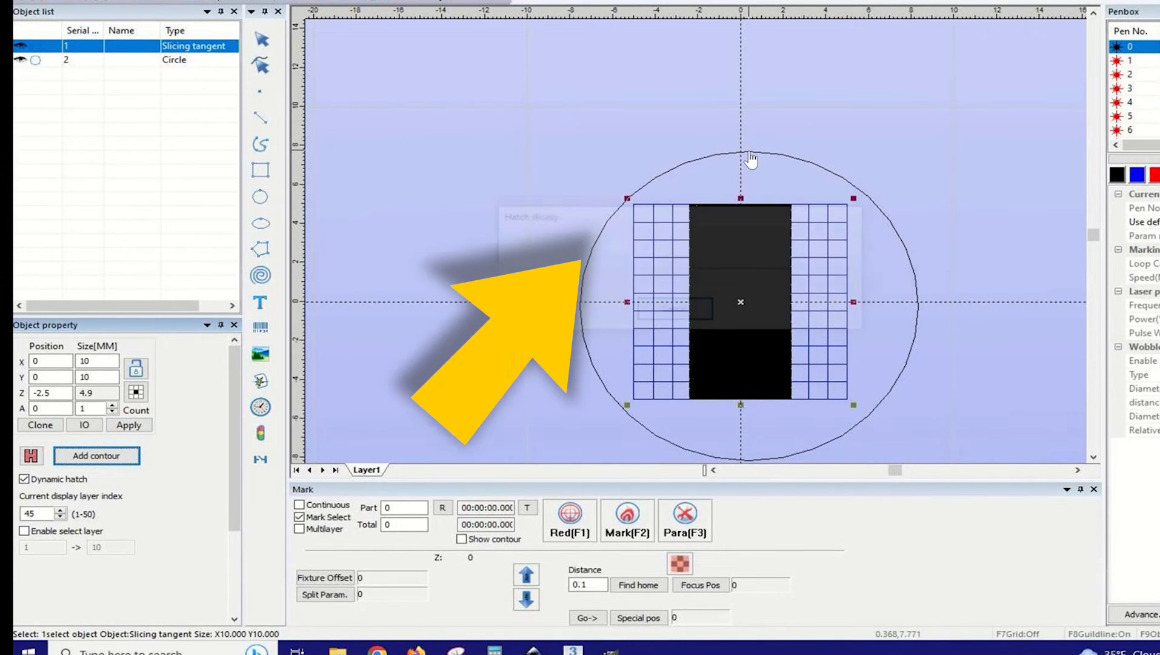
pyautogui.click(750, 153)
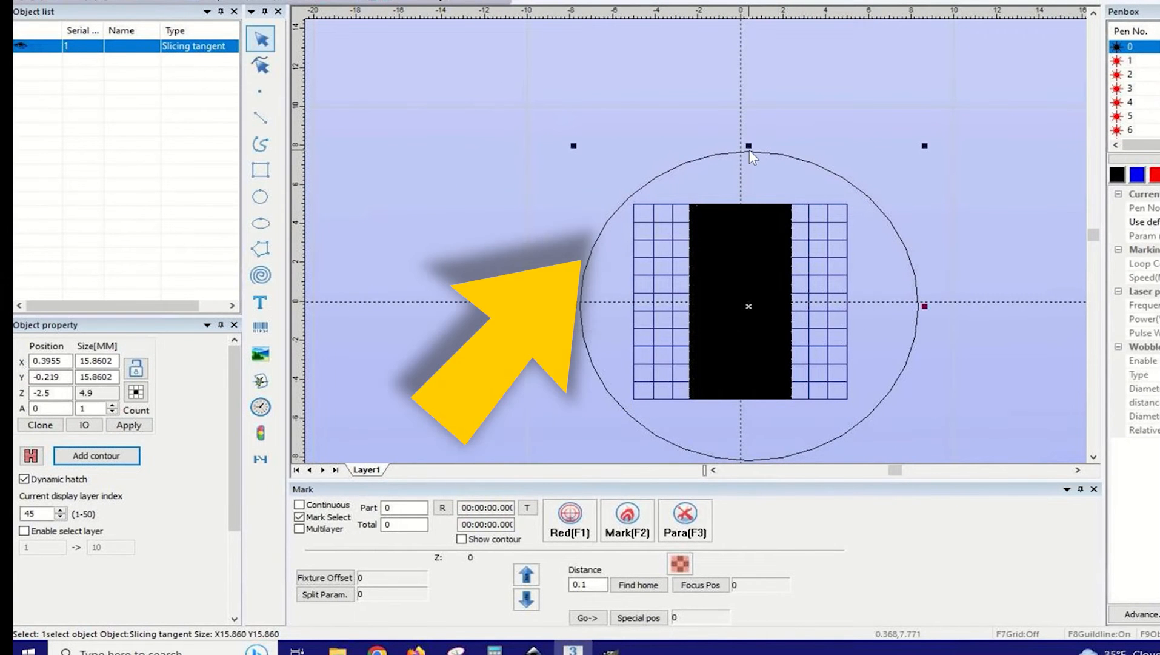
# - Change the displayed layer index to 44 and raise it to 47, examining the hatch around the slice's narrow upper layers
pyautogui.click(61, 516)
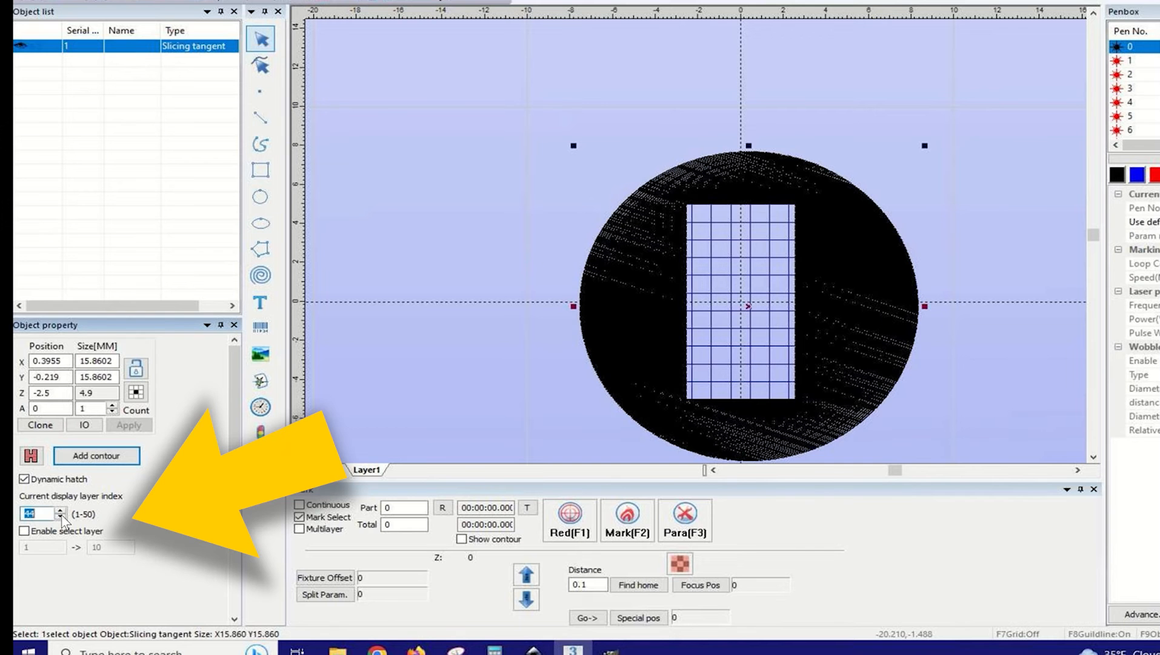
pyautogui.click(60, 510)
pyautogui.click(60, 510)
pyautogui.click(60, 510)
# - Set the displayed layer index to 2 and raise it step by step to 50, examining the hatch around the slice on each layer
pyautogui.click(41, 513)
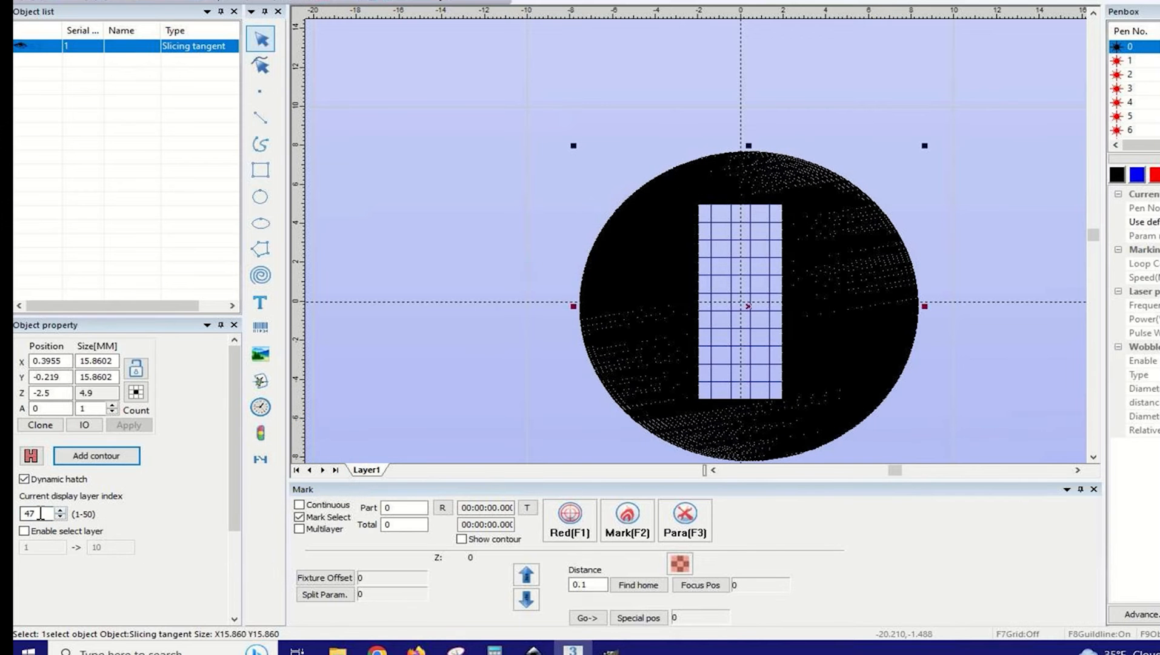
pyautogui.doubleClick(27, 513)
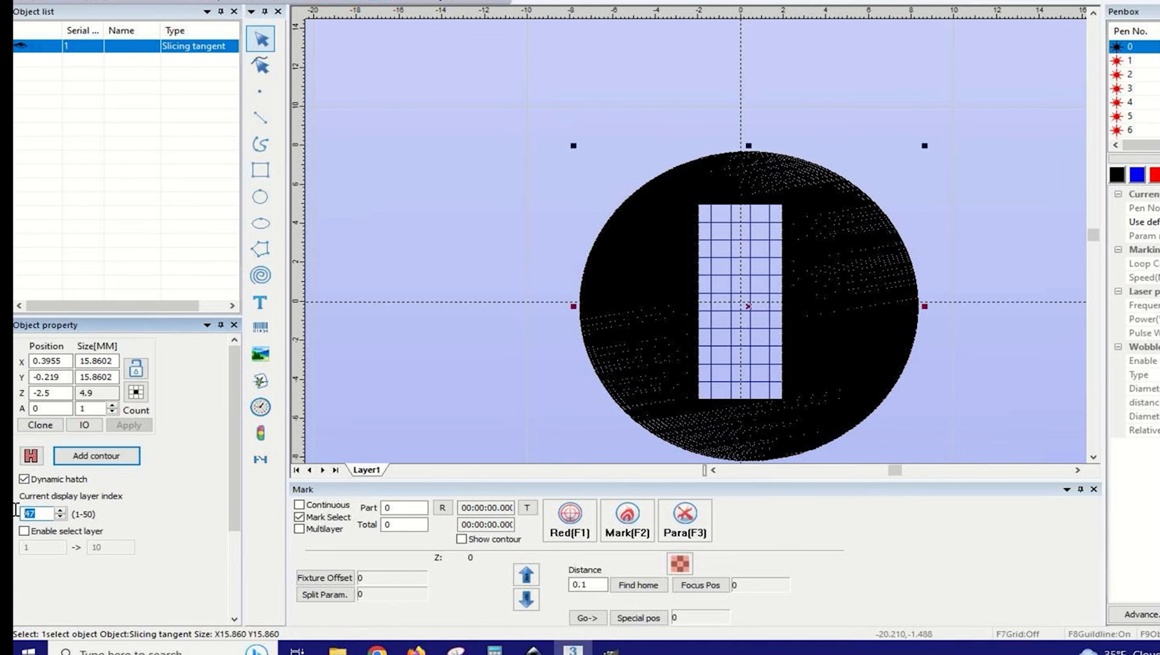
pyautogui.click(61, 511)
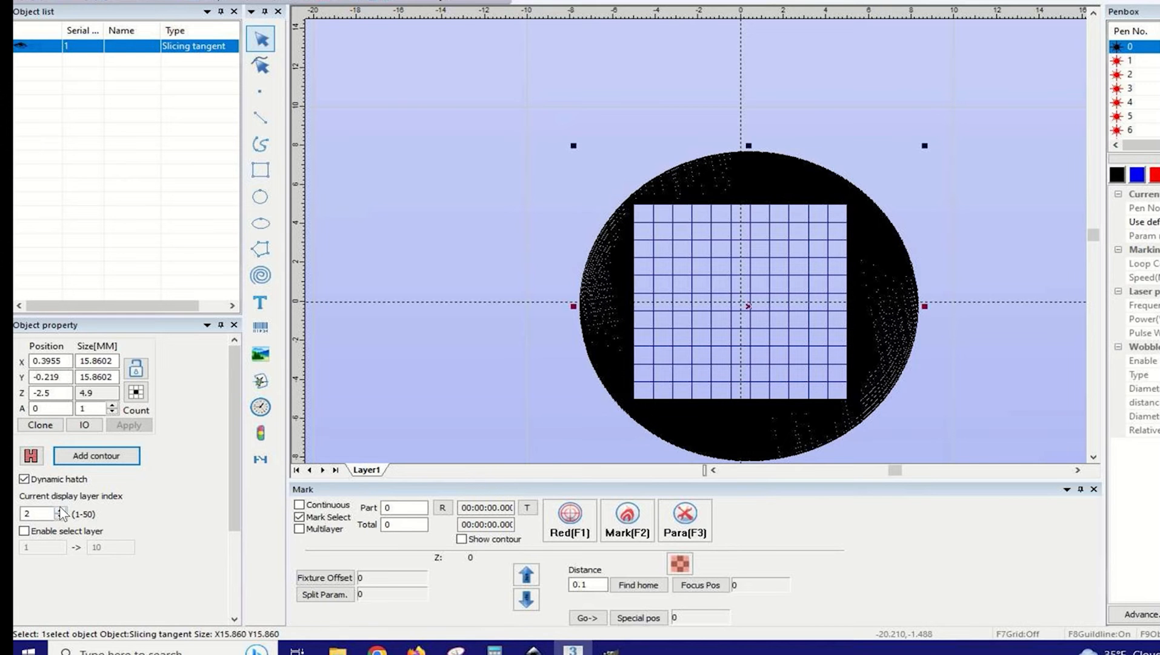
pyautogui.click(61, 511)
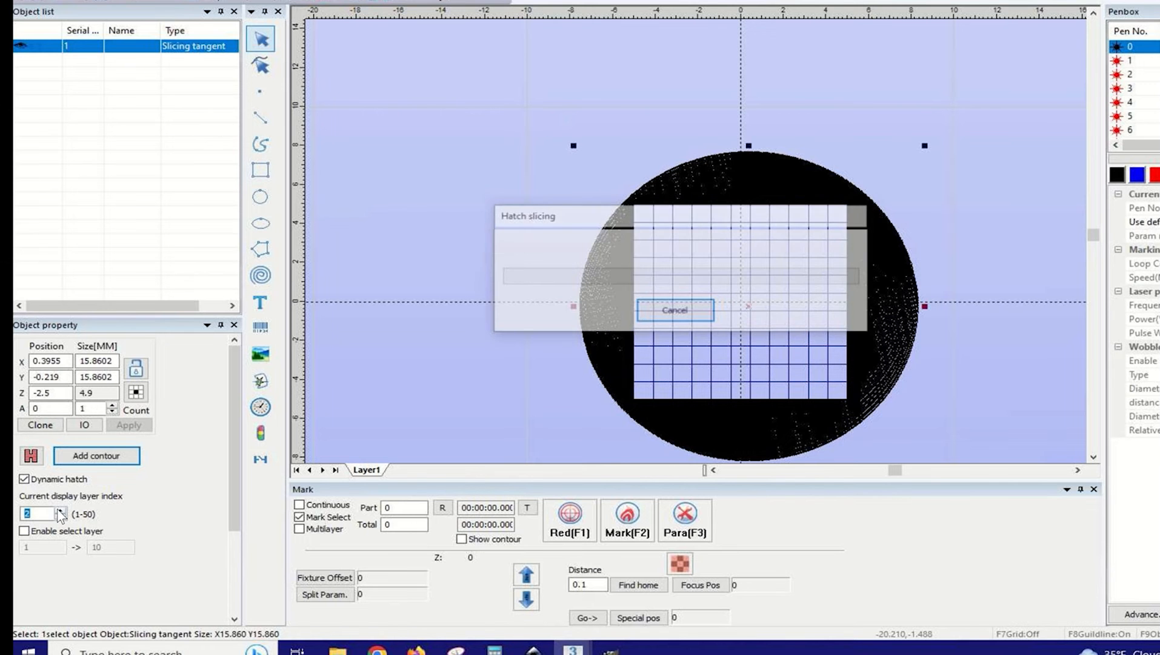
pyautogui.click(61, 511)
pyautogui.click(61, 511)
pyautogui.click(60, 511)
pyautogui.click(60, 511)
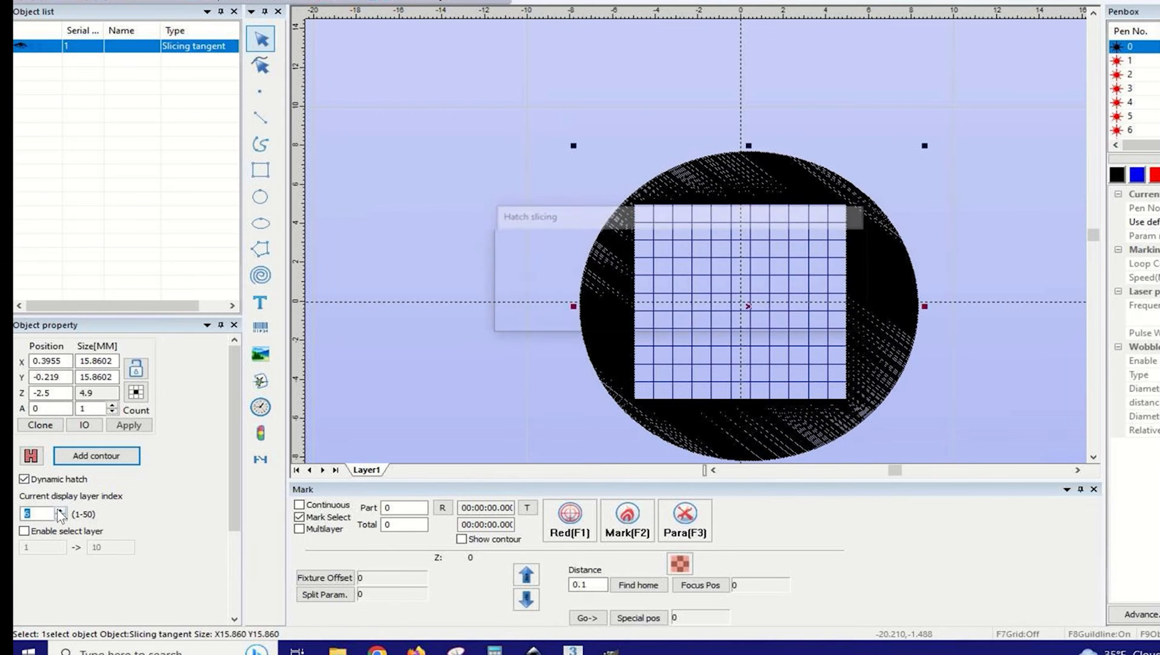
pyautogui.click(60, 511)
pyautogui.click(60, 511)
pyautogui.click(60, 511)
pyautogui.click(60, 511)
pyautogui.click(61, 511)
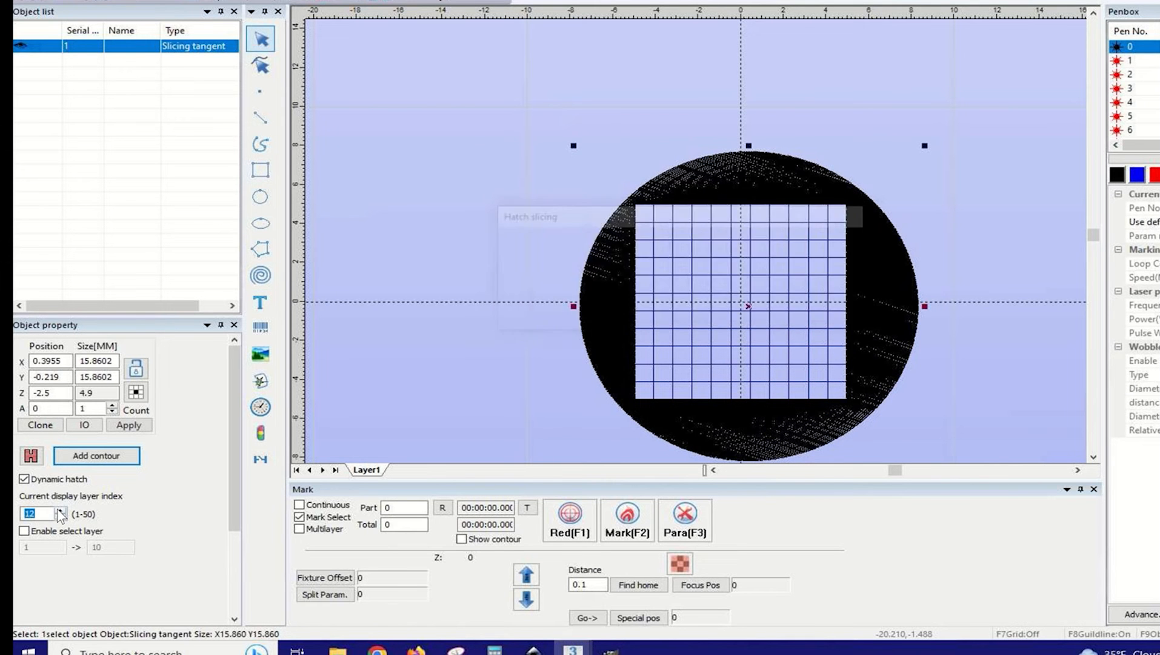
pyautogui.click(60, 511)
pyautogui.click(61, 511)
pyautogui.click(61, 511)
pyautogui.click(61, 511)
pyautogui.click(60, 511)
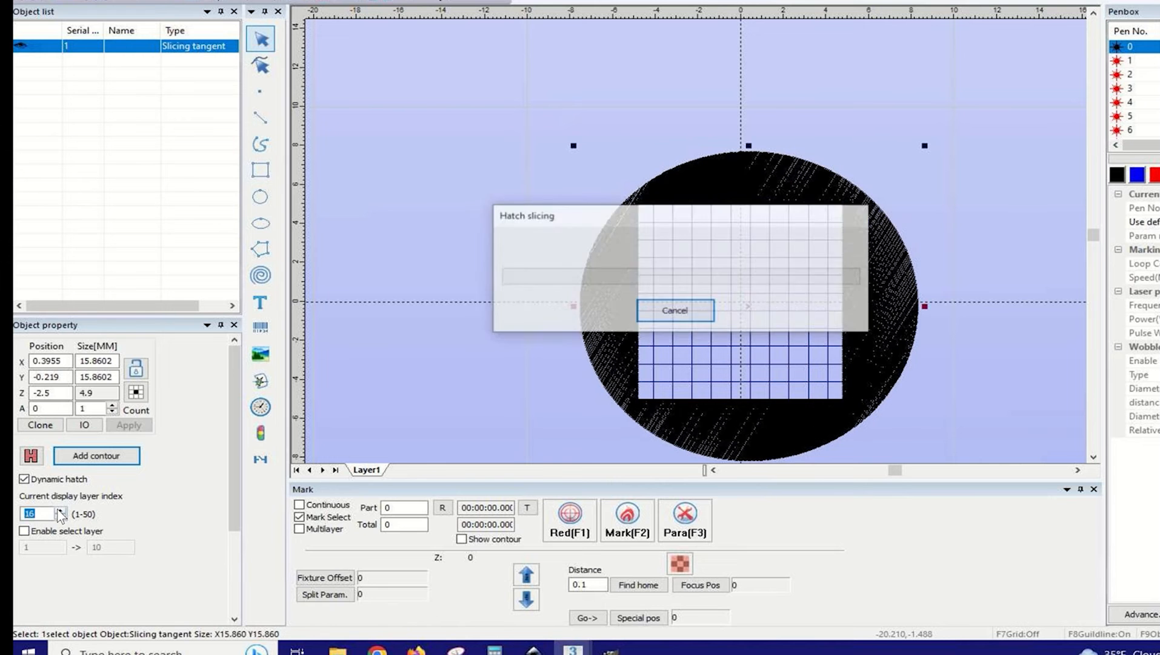
pyautogui.click(61, 511)
pyautogui.click(60, 511)
pyautogui.click(60, 511)
pyautogui.click(61, 511)
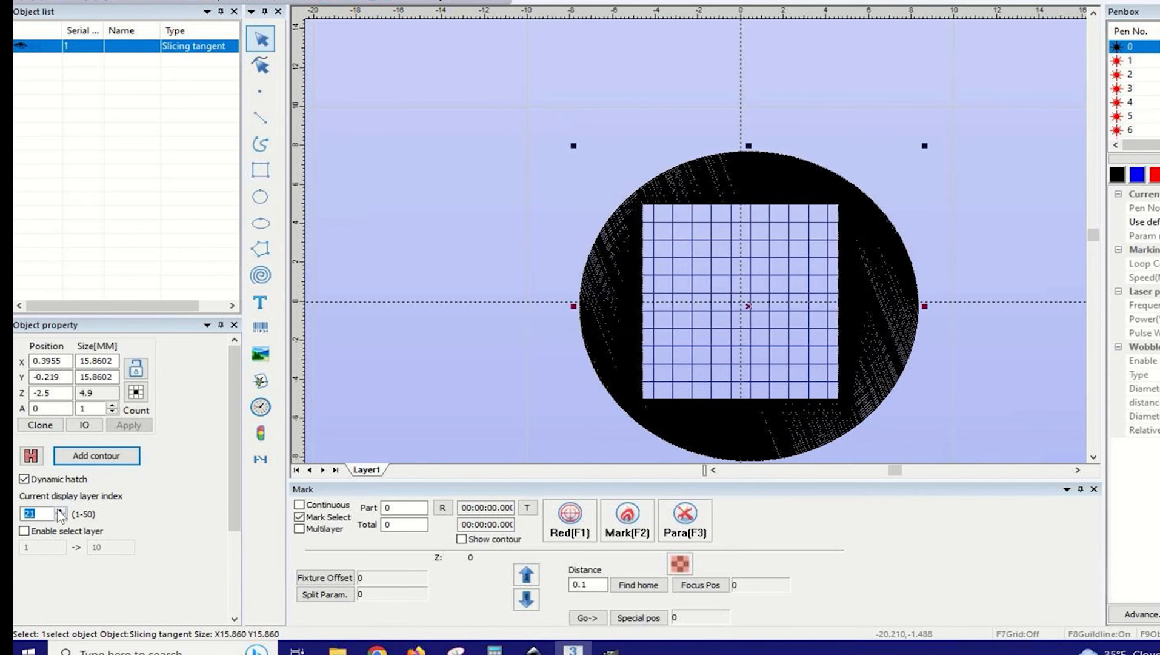
pyautogui.click(61, 511)
pyautogui.click(60, 511)
pyautogui.click(61, 511)
pyautogui.click(61, 511)
pyautogui.click(60, 511)
pyautogui.click(61, 511)
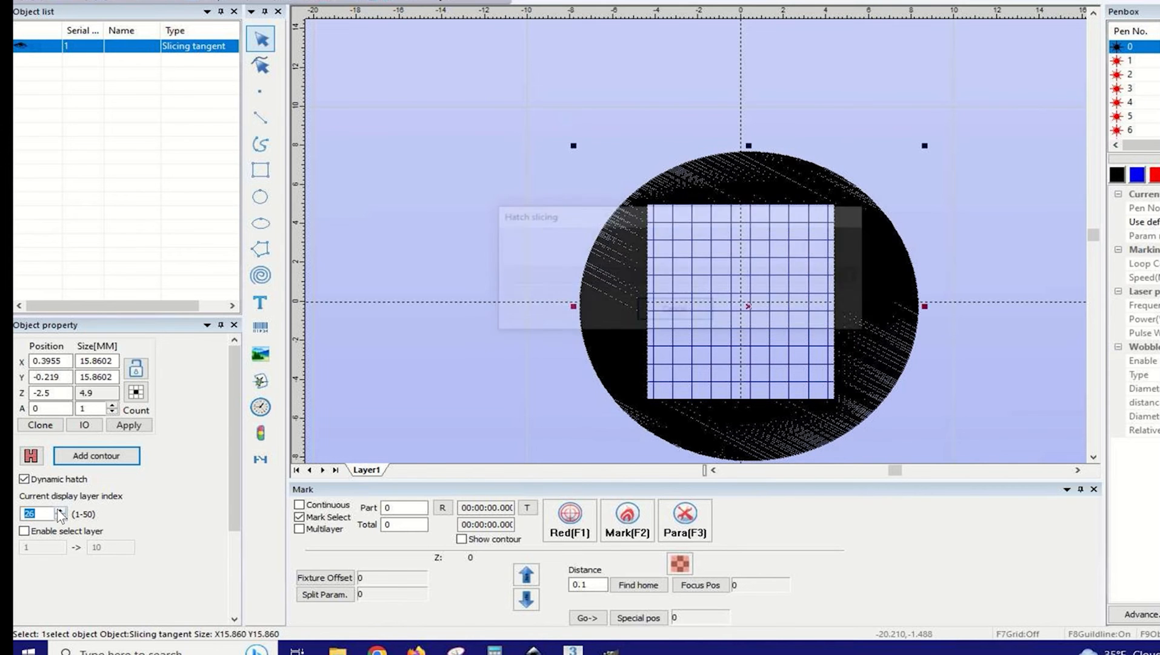
pyautogui.click(60, 511)
pyautogui.click(61, 511)
pyautogui.click(61, 511)
pyautogui.click(61, 511)
pyautogui.click(61, 512)
pyautogui.click(60, 511)
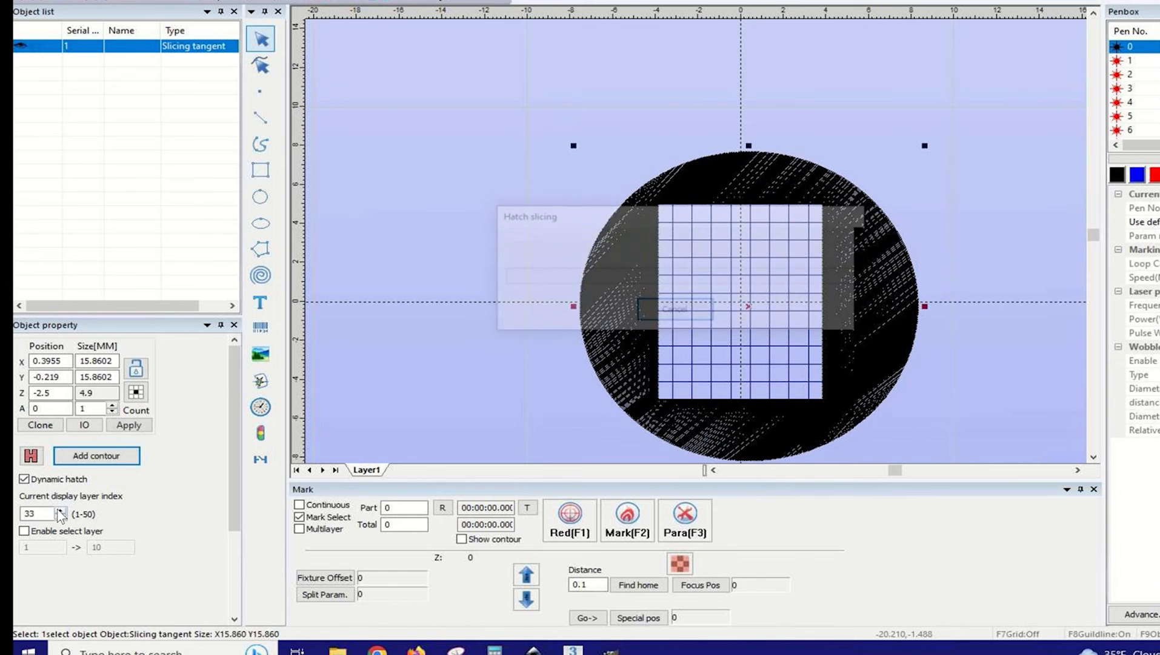
pyautogui.click(60, 511)
pyautogui.click(61, 511)
pyautogui.click(61, 511)
pyautogui.click(61, 511)
pyautogui.click(60, 511)
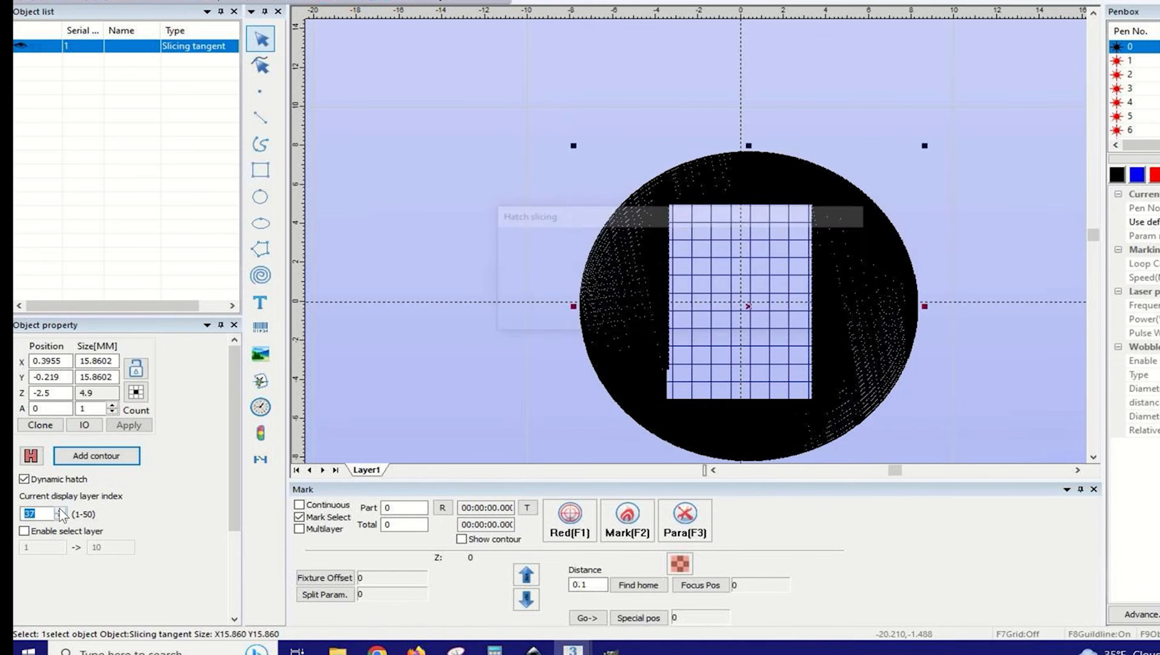
pyautogui.click(61, 511)
pyautogui.click(61, 511)
pyautogui.click(61, 511)
pyautogui.click(60, 511)
pyautogui.click(61, 511)
pyautogui.click(61, 511)
pyautogui.click(60, 511)
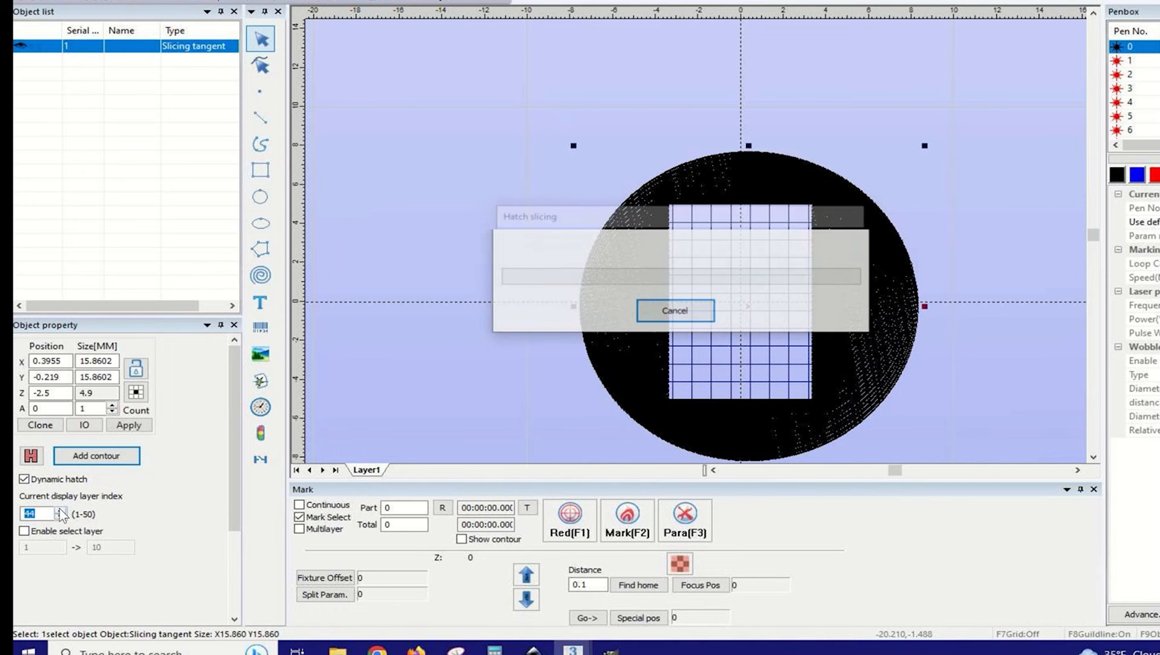
pyautogui.click(61, 511)
pyautogui.click(61, 511)
pyautogui.click(61, 511)
pyautogui.click(60, 511)
pyautogui.click(61, 511)
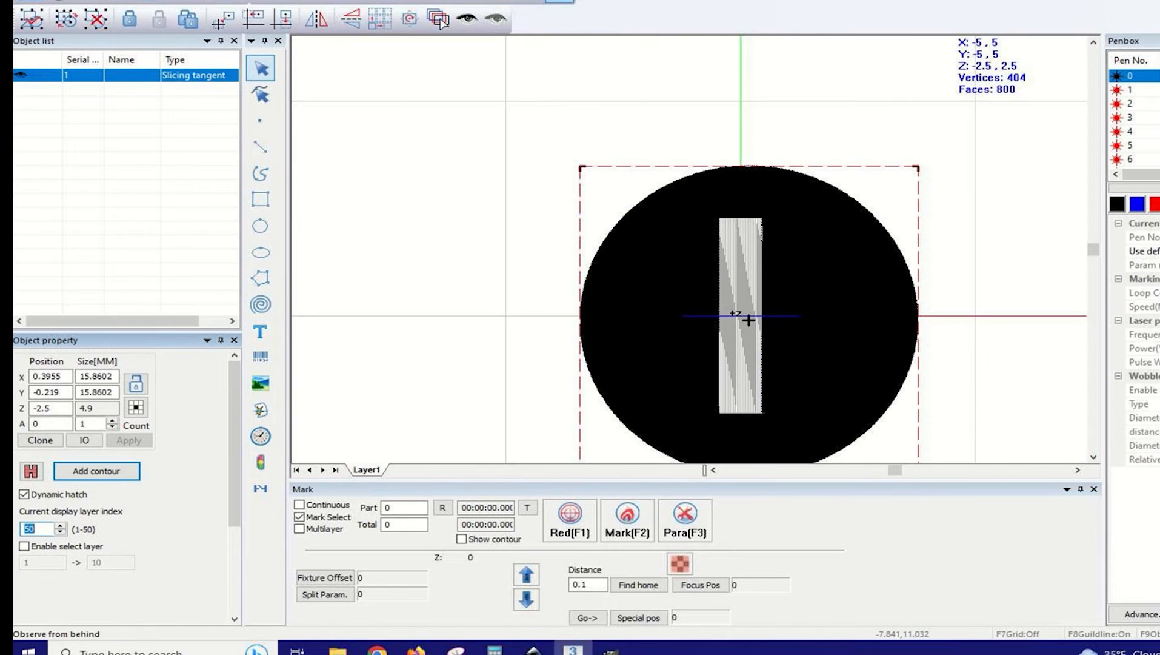
pyautogui.click(559, 1)
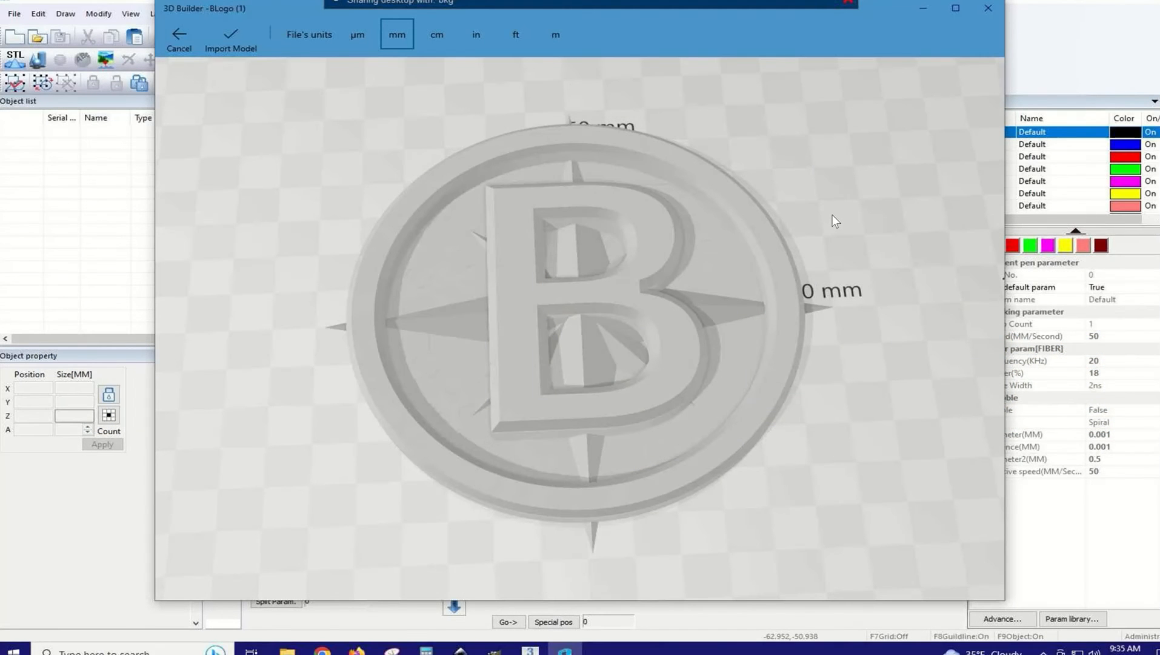
# - Examine the BLogo (1) model at an angle in 3D Builder, and close both the viewer and File Explorer
pyautogui.moveTo(816, 223); pyautogui.dragTo(545, 169)
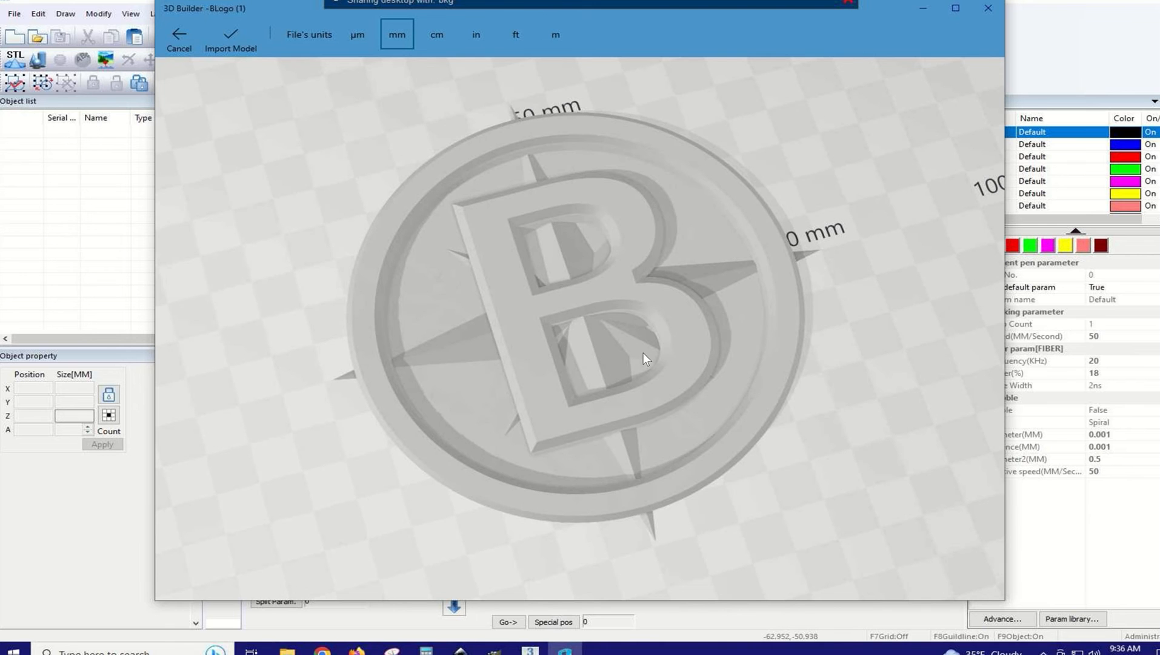
pyautogui.click(990, 9)
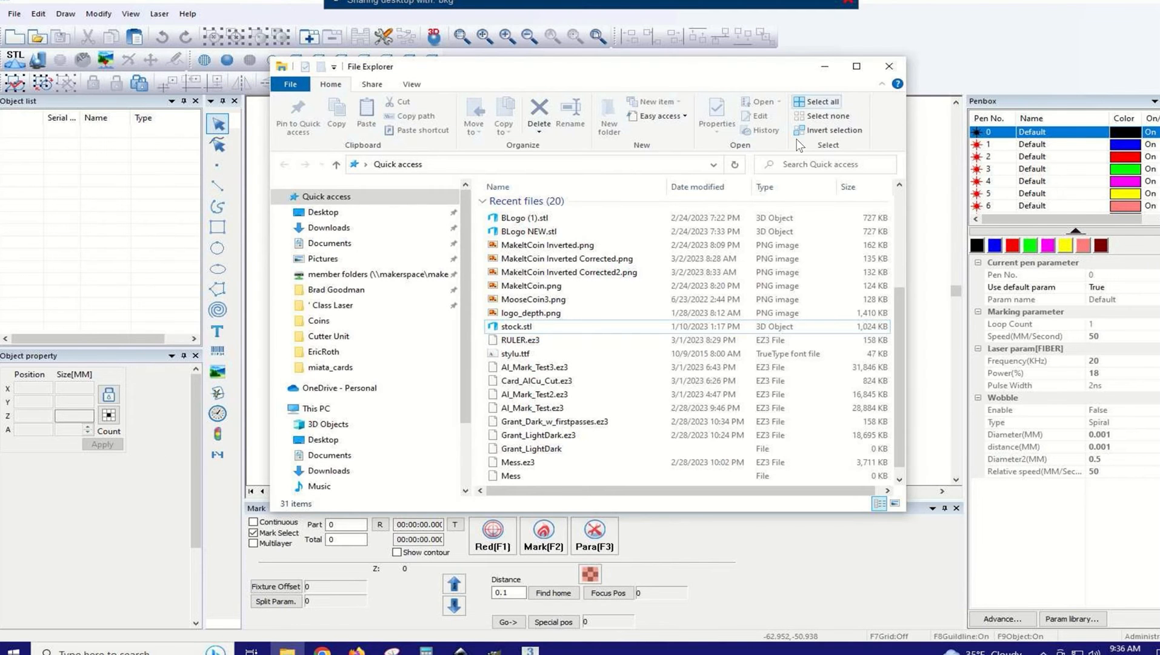
pyautogui.click(891, 67)
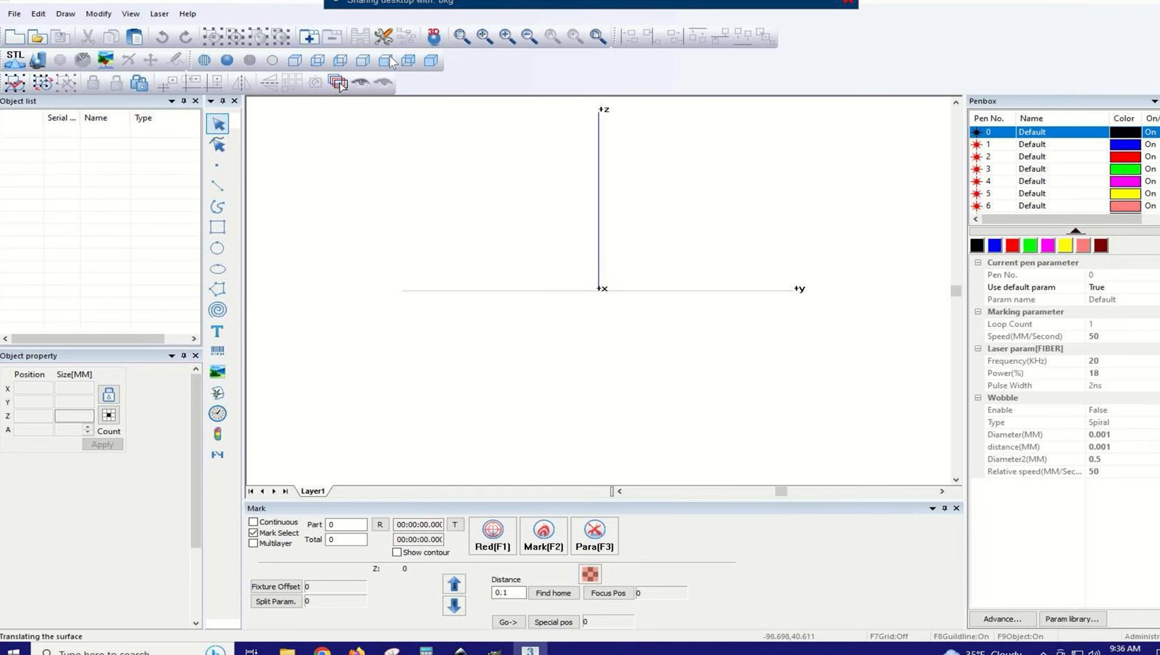
# - Load BLogo (1).stl from the Downloads folder as the 3D surface in the laser software's 3D view
pyautogui.click(430, 37)
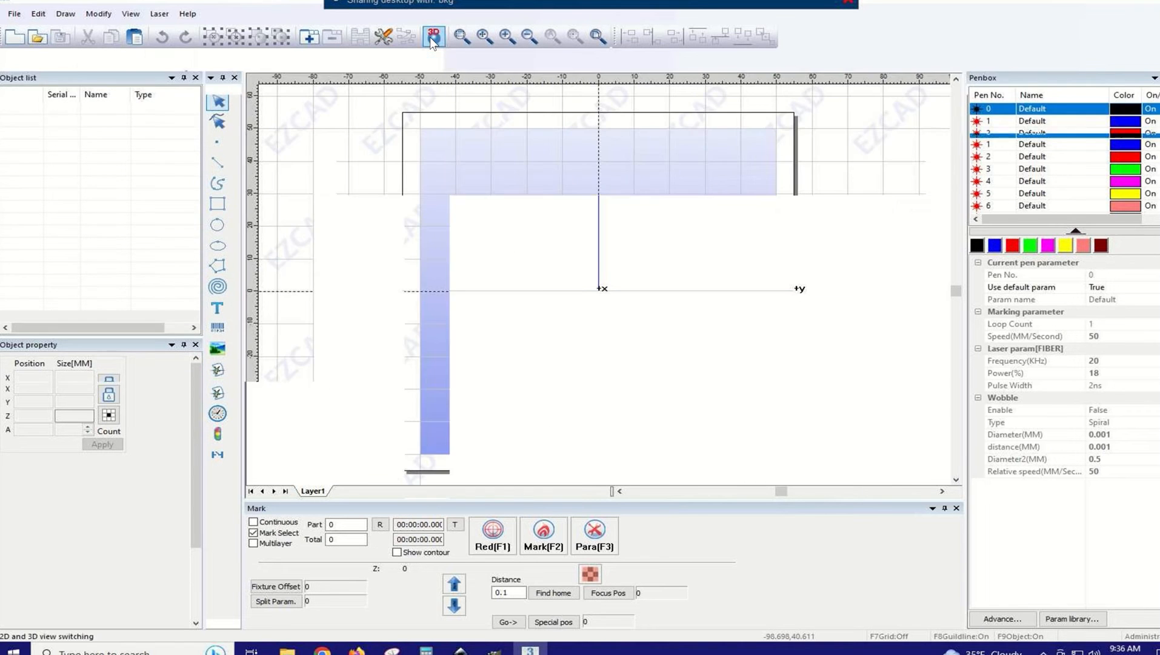
pyautogui.click(429, 37)
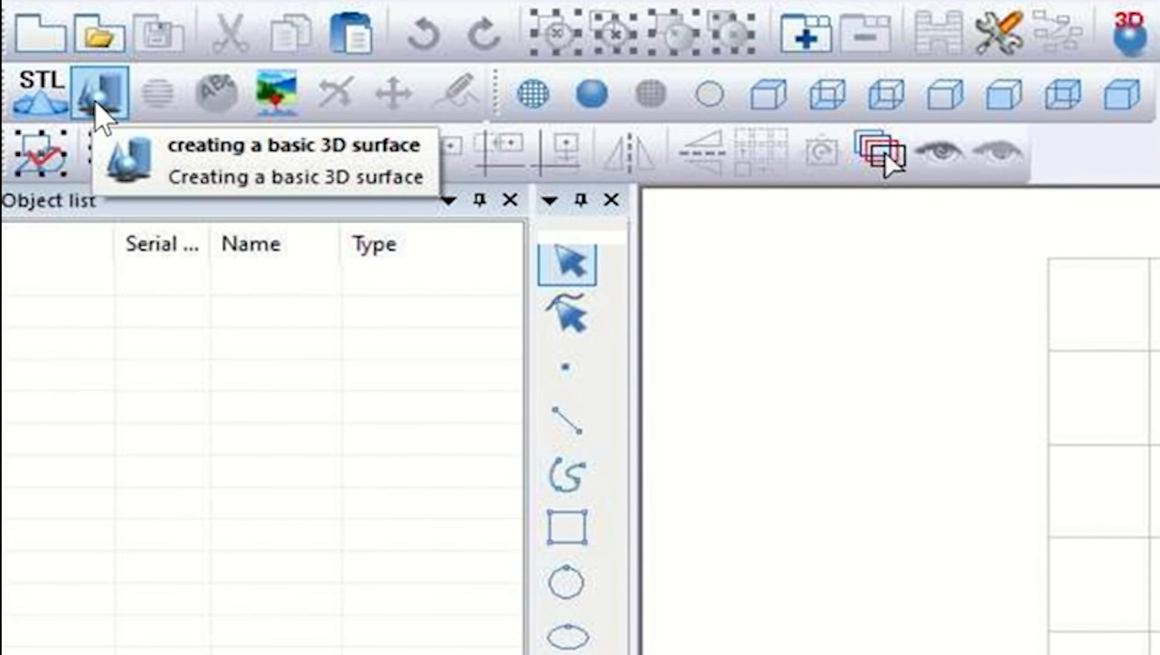
pyautogui.click(44, 103)
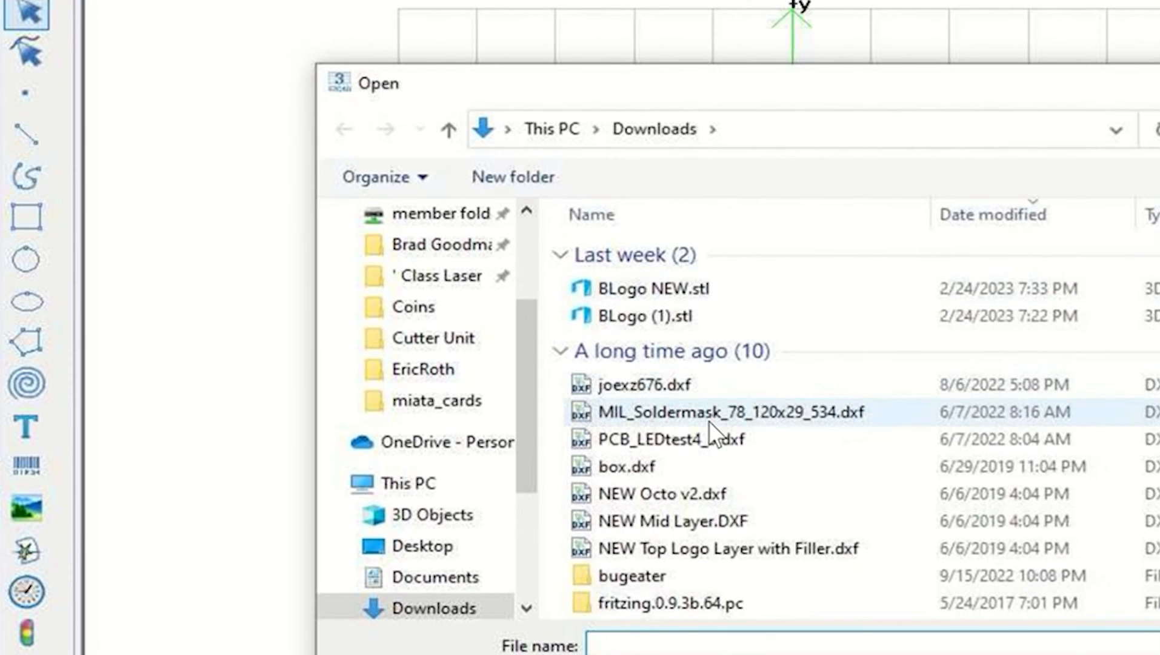
pyautogui.scroll(-1, 833, 481)
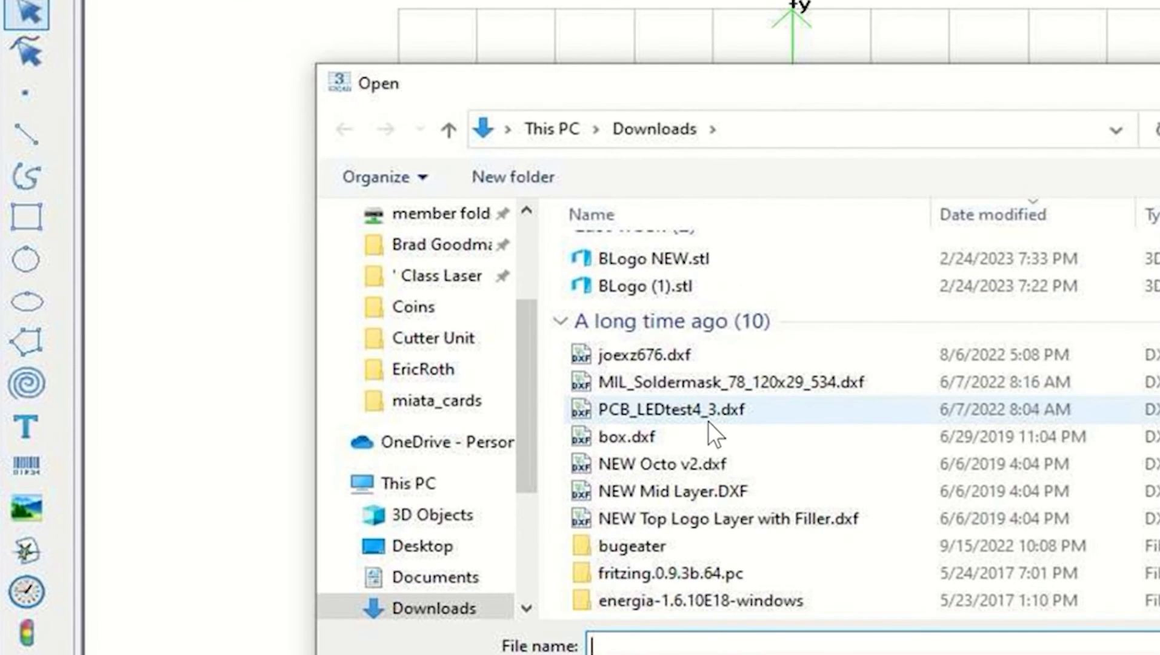
pyautogui.click(631, 286)
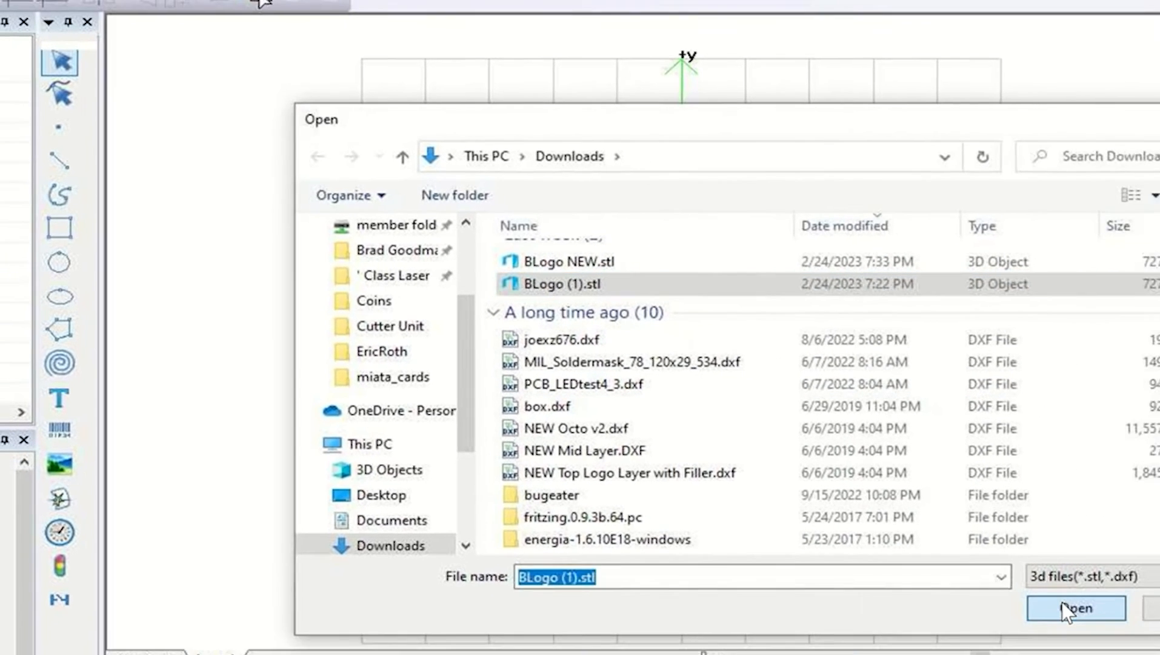
pyautogui.click(1115, 626)
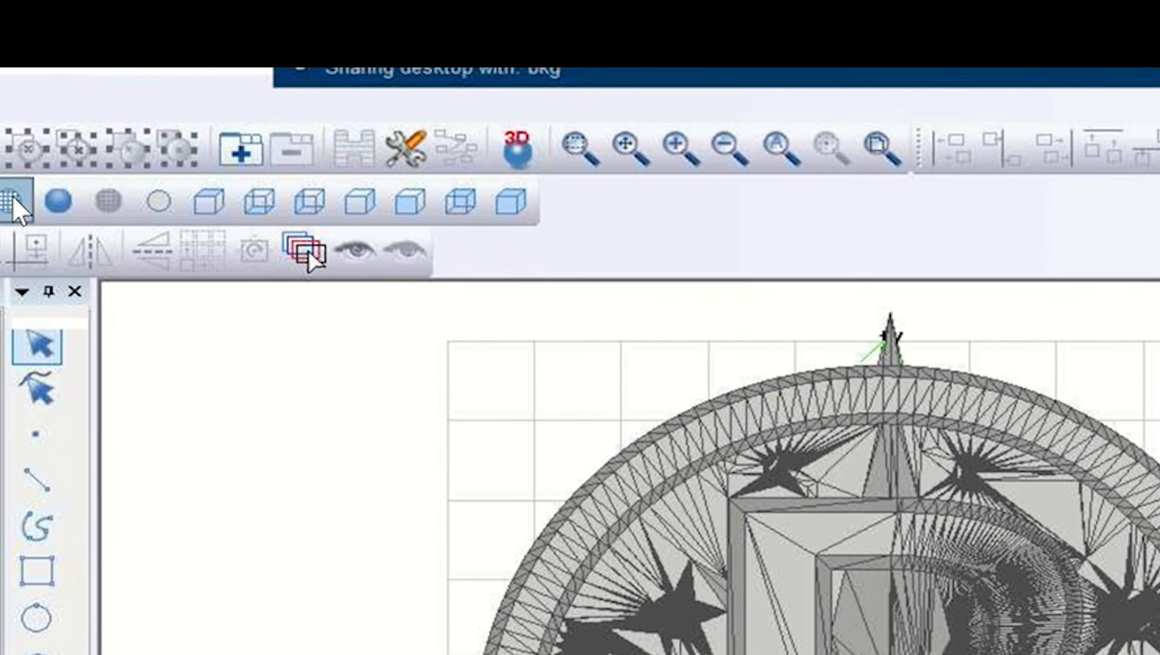
# - Display the logo surface as a triangulated mesh and examine it from angled, isometric and side views
pyautogui.click(11, 195)
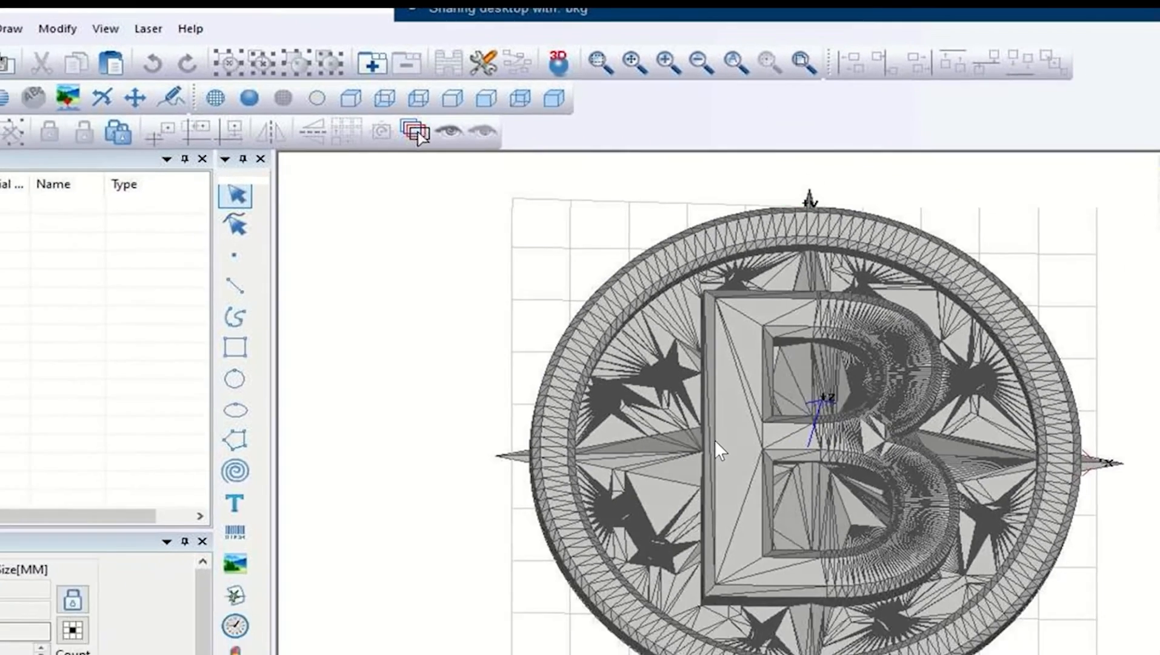
pyautogui.moveTo(715, 442); pyautogui.dragTo(625, 380, button='middle')
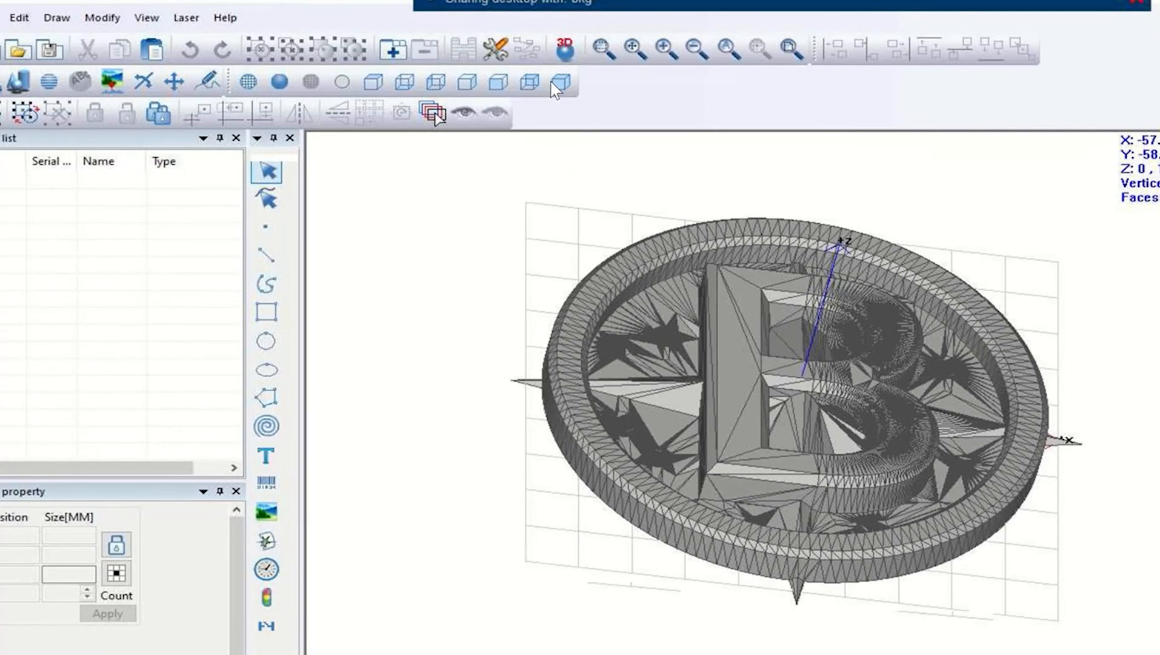
pyautogui.click(559, 84)
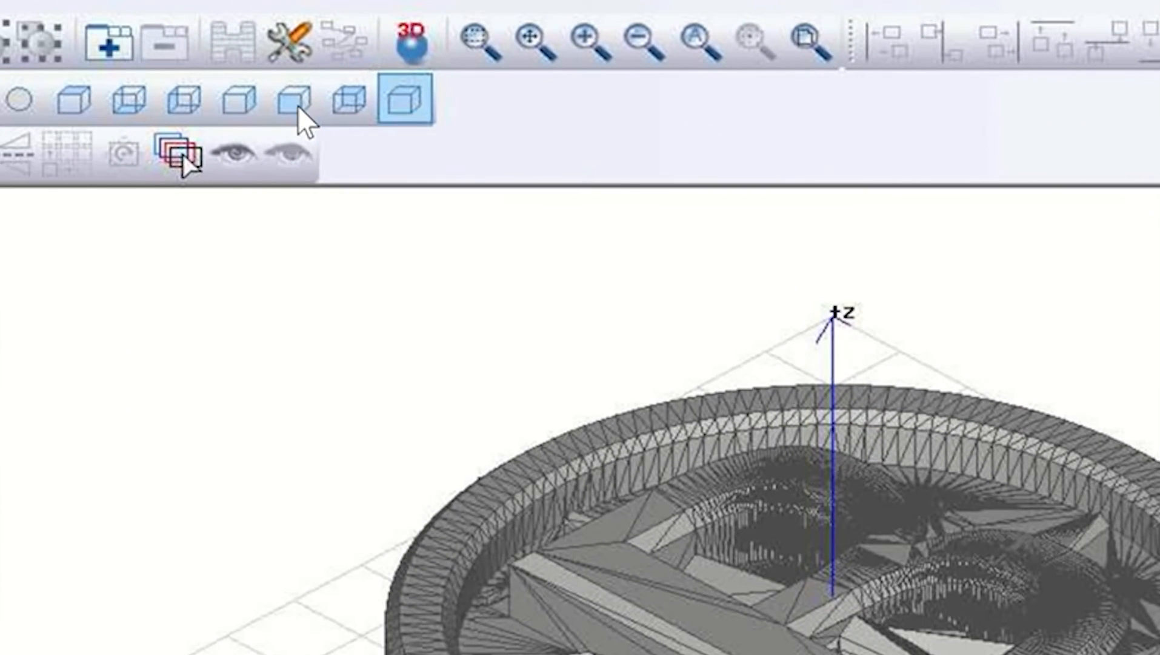
pyautogui.click(298, 105)
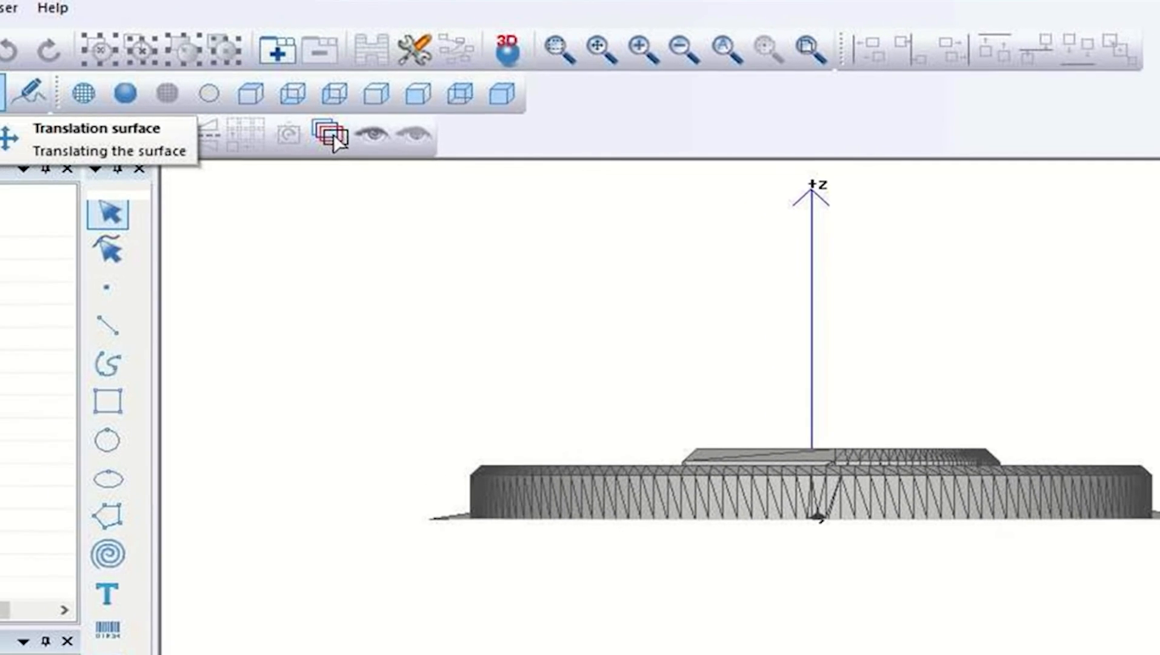
# - Review the Move Mesh options for the logo surface and cancel without applying a translation
pyautogui.click(26, 93)
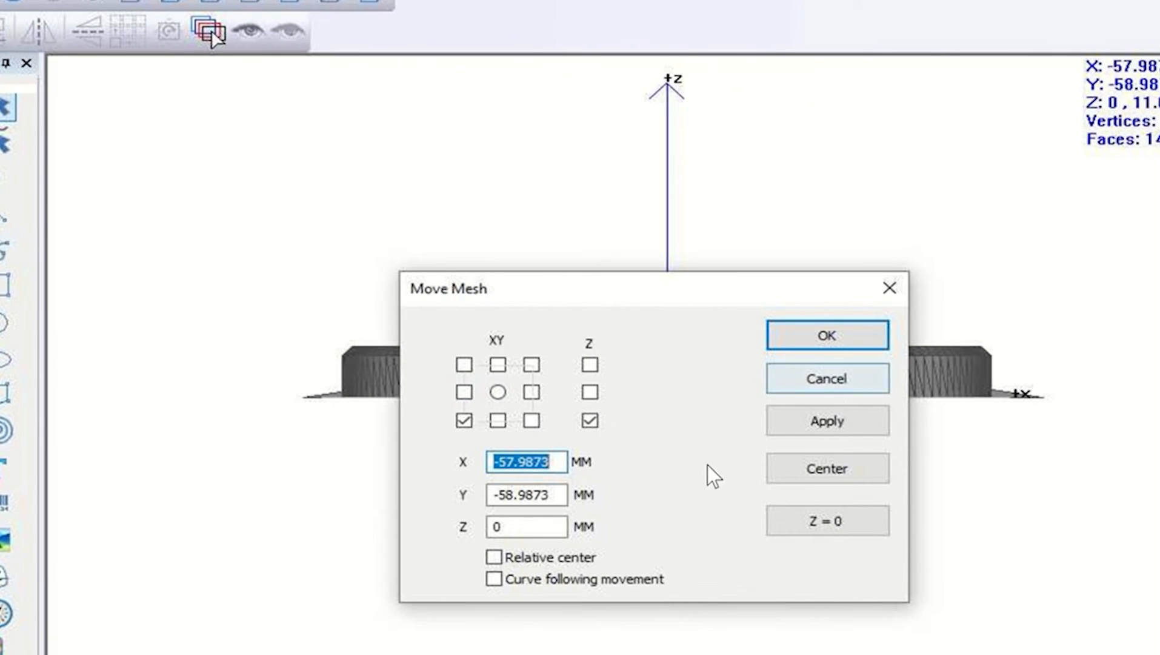
pyautogui.click(820, 384)
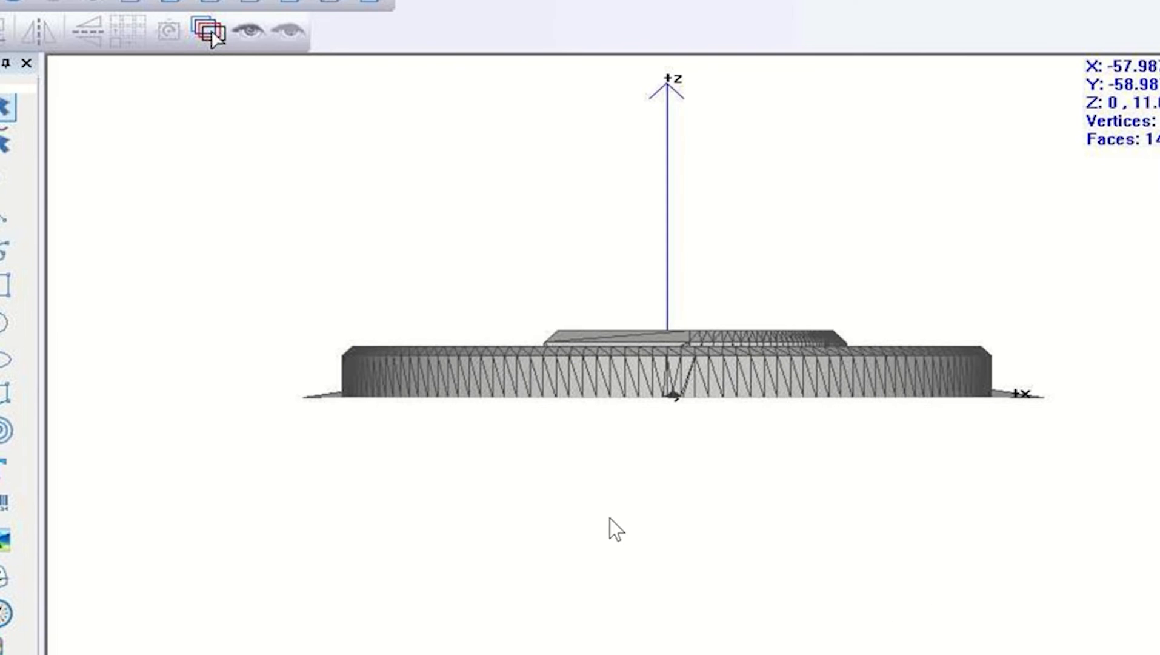
pyautogui.moveTo(582, 606); pyautogui.dragTo(624, 652)
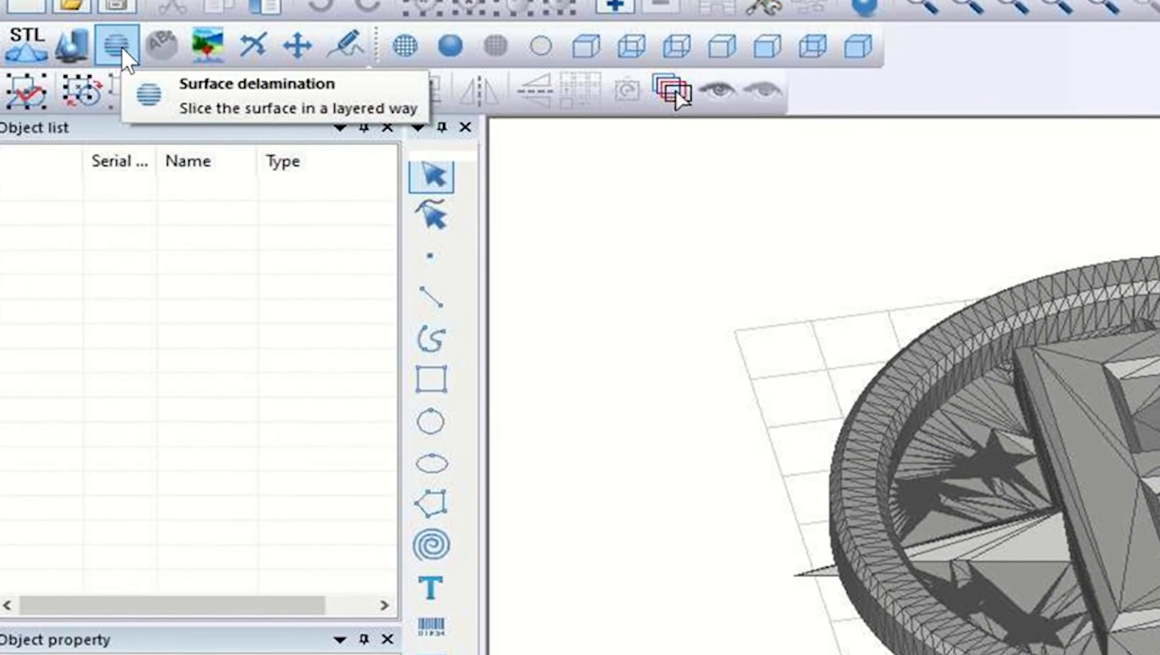
# - Slice the logo surface into layers from Z 0 to 11.684 with a layer thickness of 0.4
pyautogui.click(121, 48)
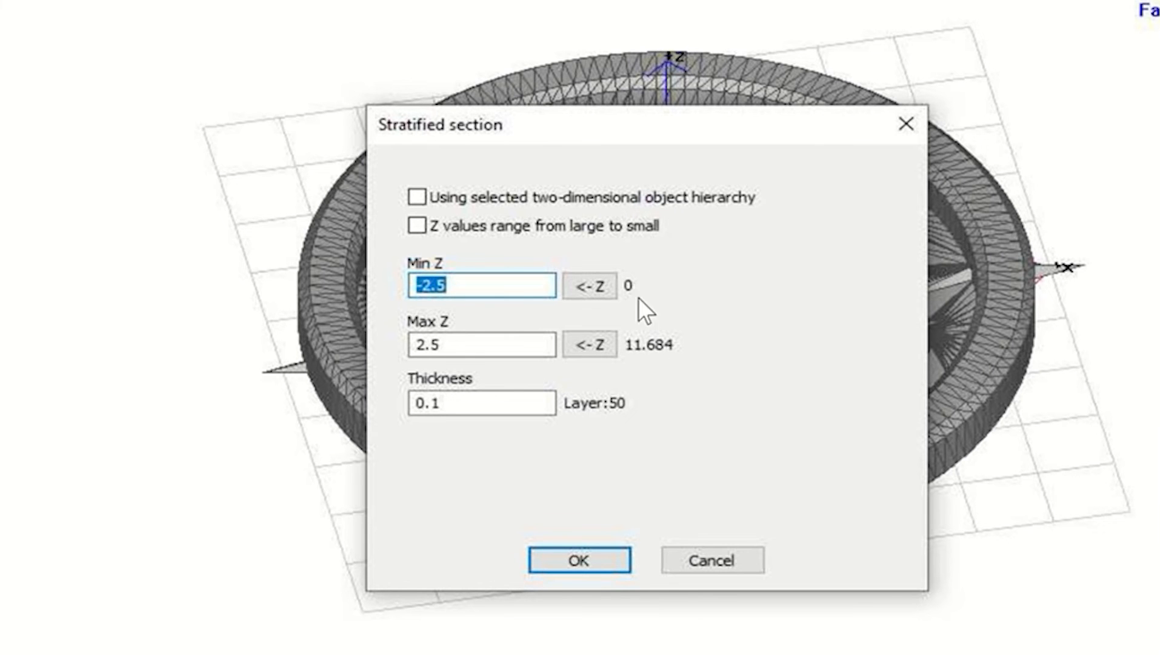
pyautogui.click(590, 291)
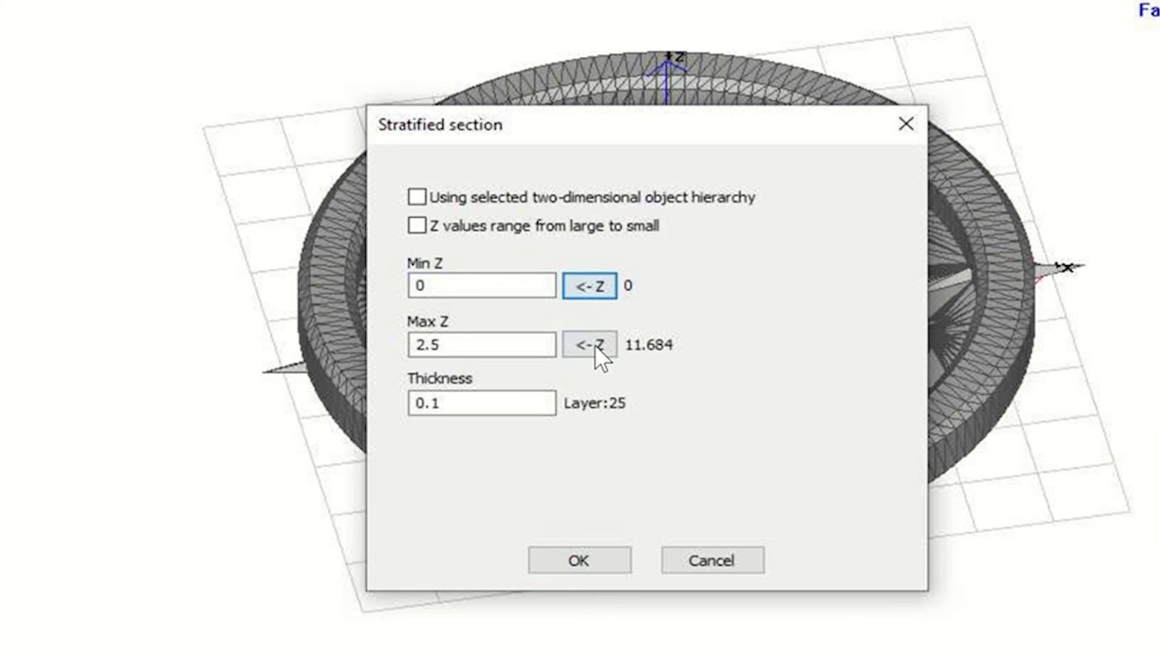
pyautogui.click(595, 346)
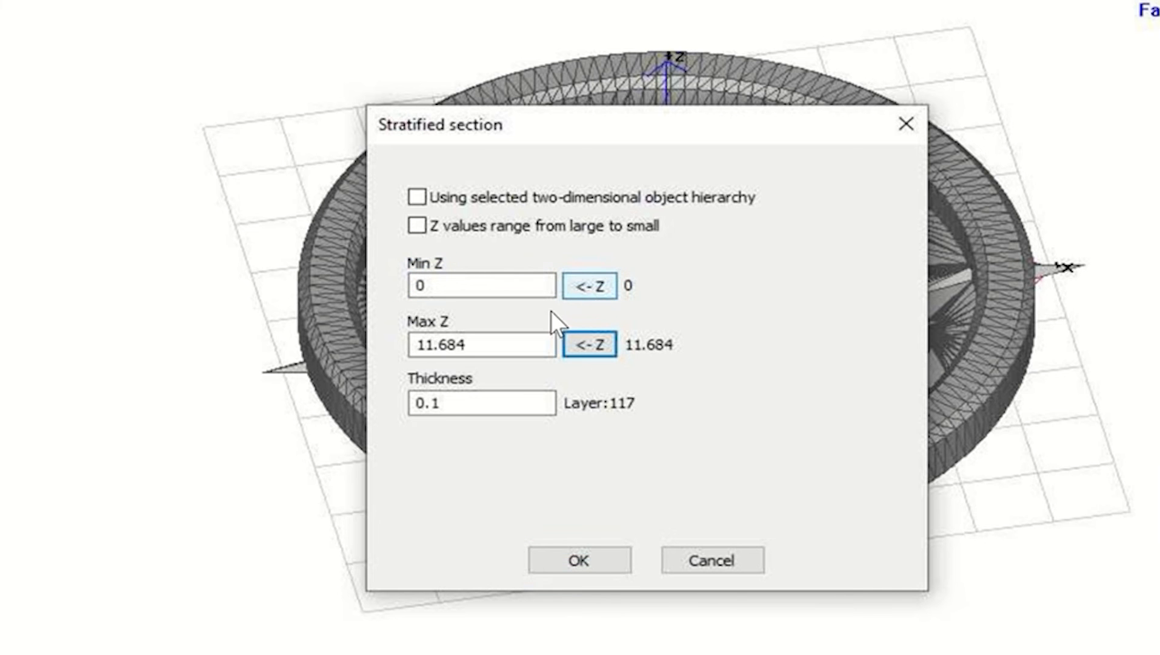
pyautogui.click(447, 403)
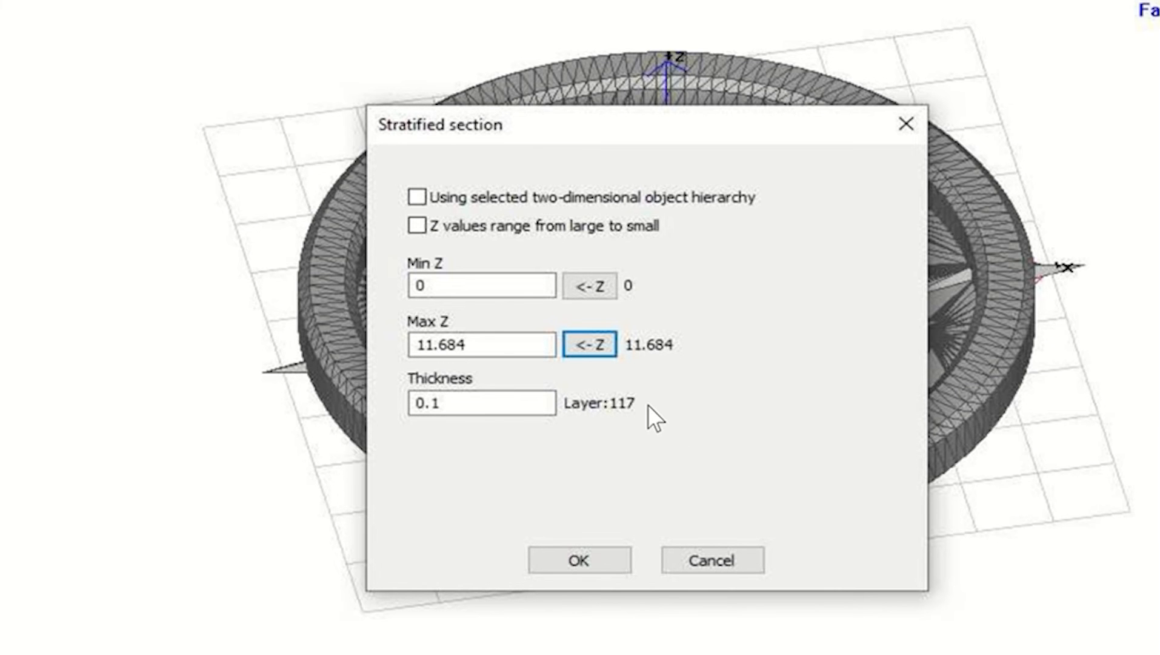
pyautogui.click(440, 404)
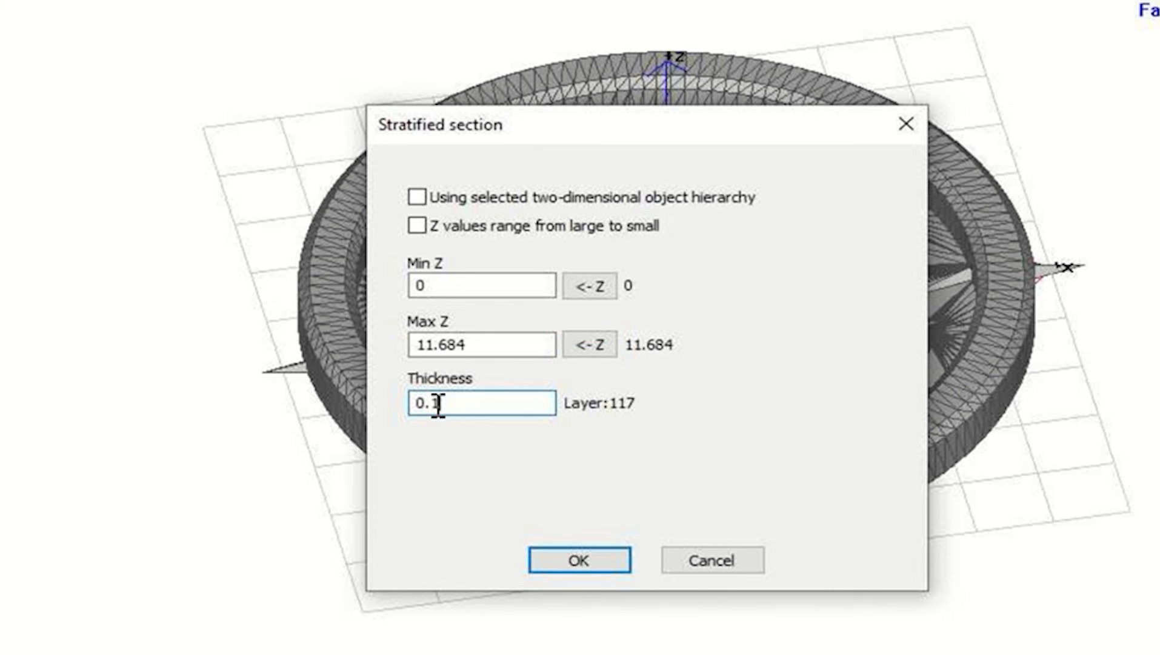
pyautogui.write('2')
pyautogui.write('4')
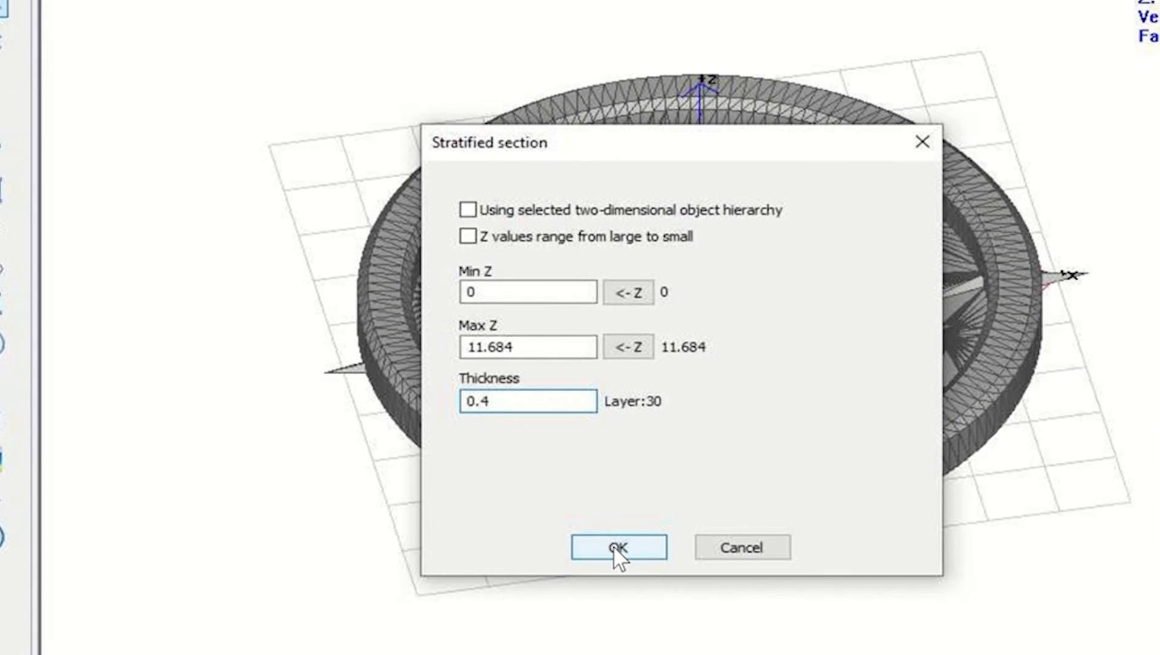
pyautogui.click(617, 548)
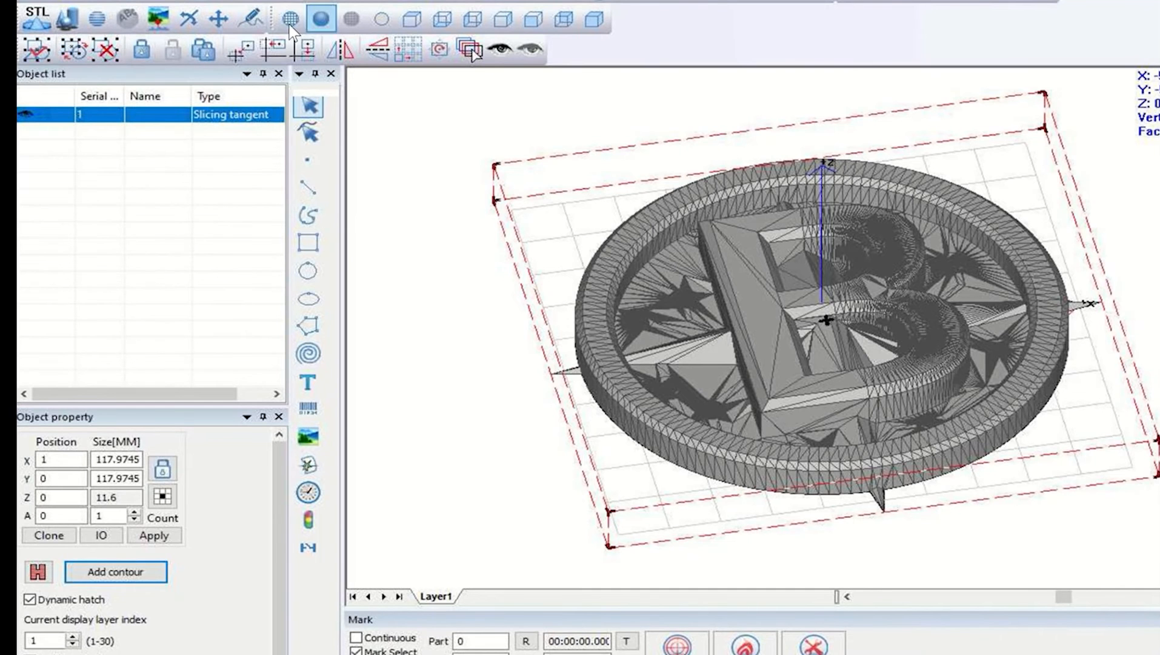
# - Display the logo surface as a wireframe and step through its sliced layers up to layer 29
pyautogui.click(290, 20)
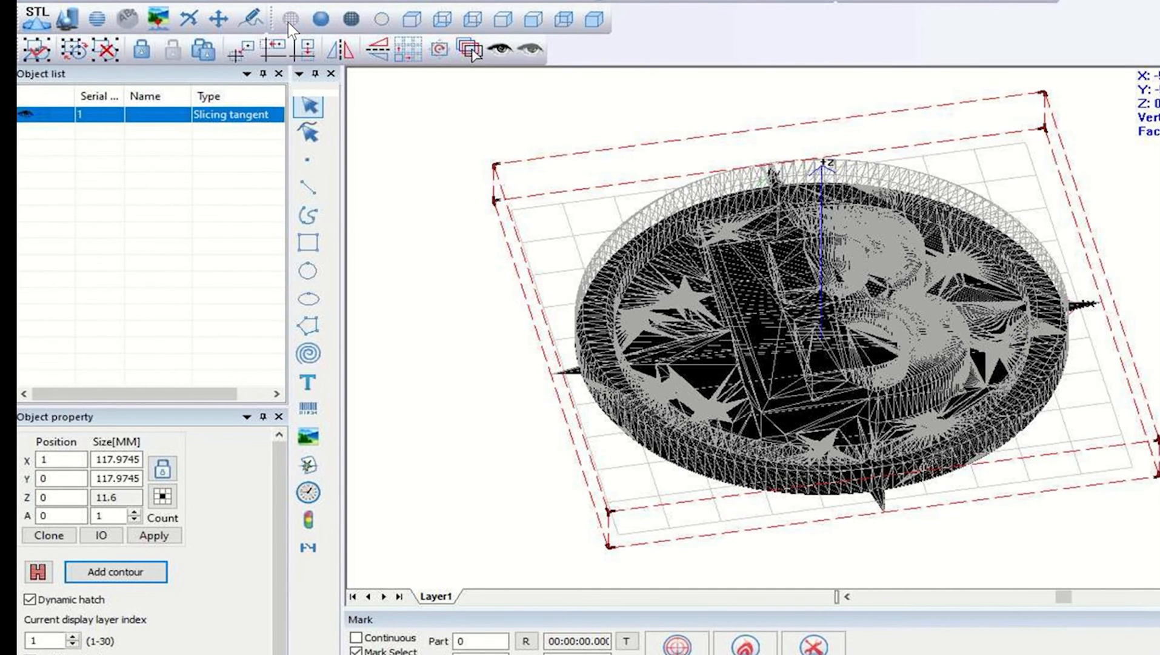
pyautogui.click(73, 636)
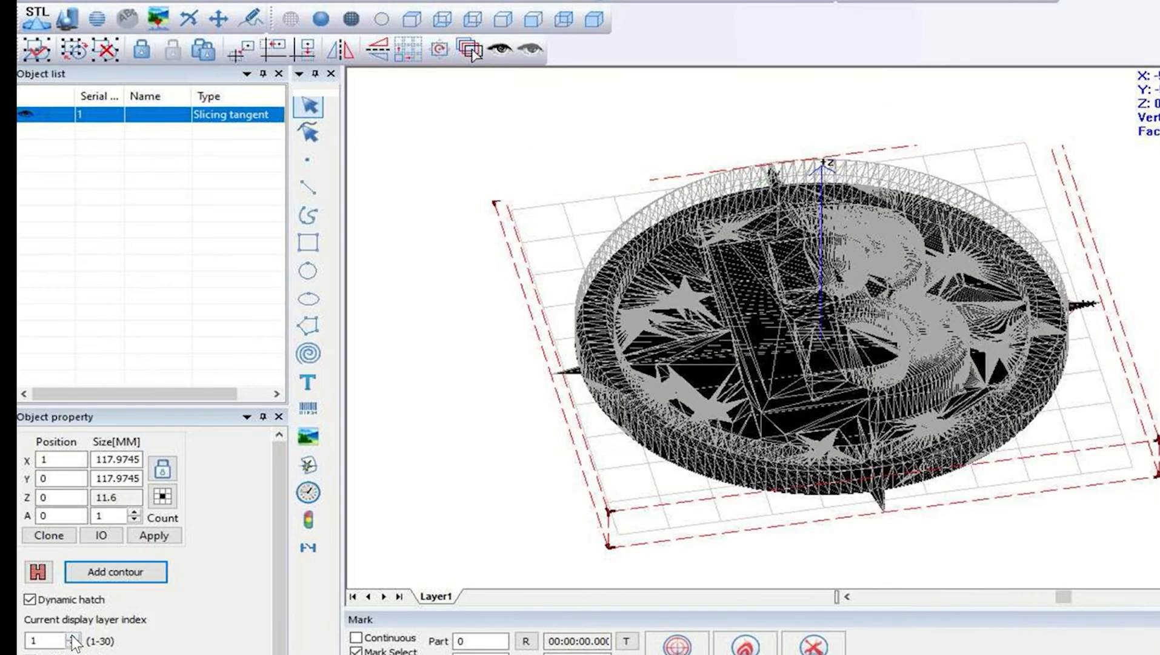
pyautogui.click(73, 637)
pyautogui.click(72, 636)
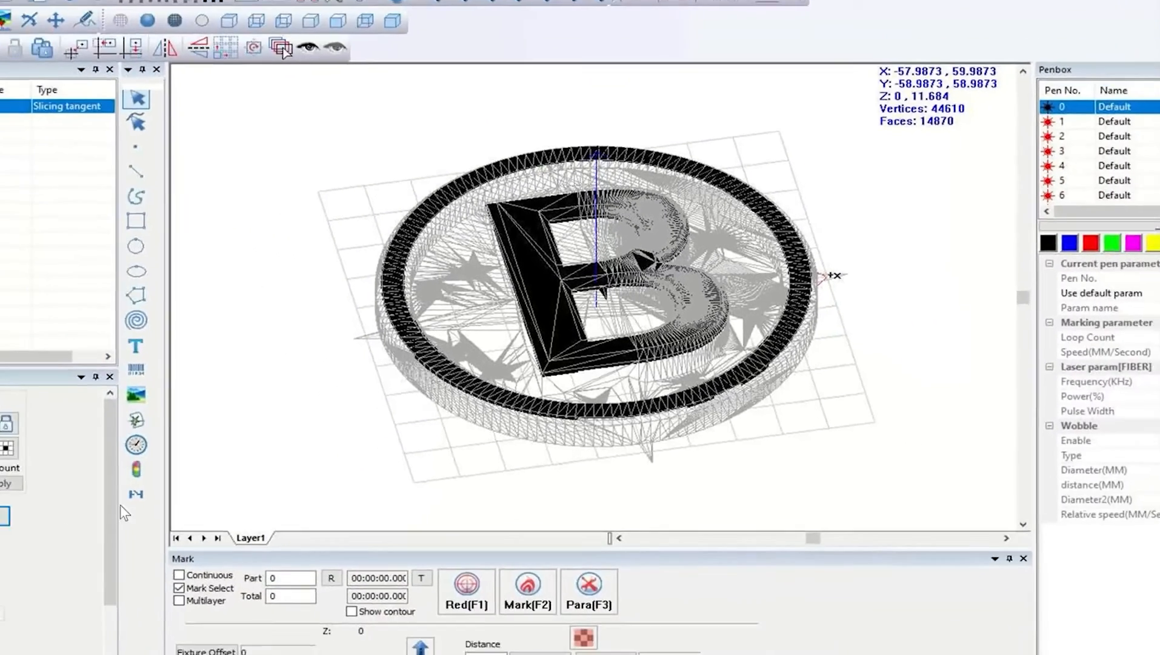
pyautogui.click(41, 526)
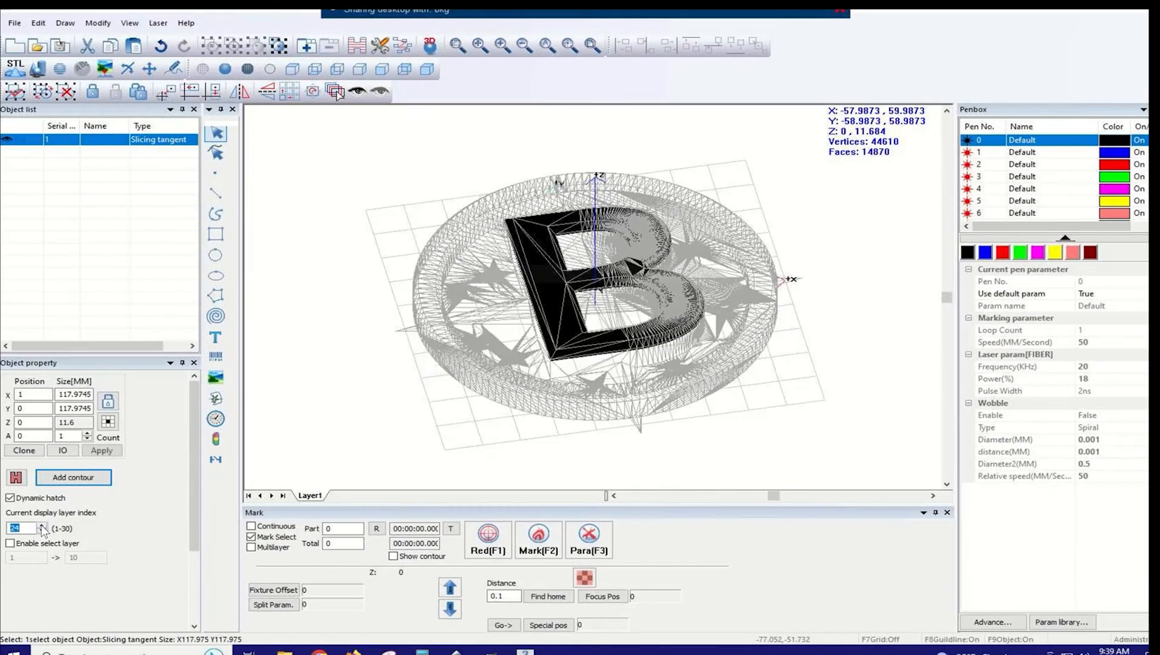
pyautogui.click(42, 526)
pyautogui.click(41, 525)
pyautogui.click(41, 525)
pyautogui.click(41, 525)
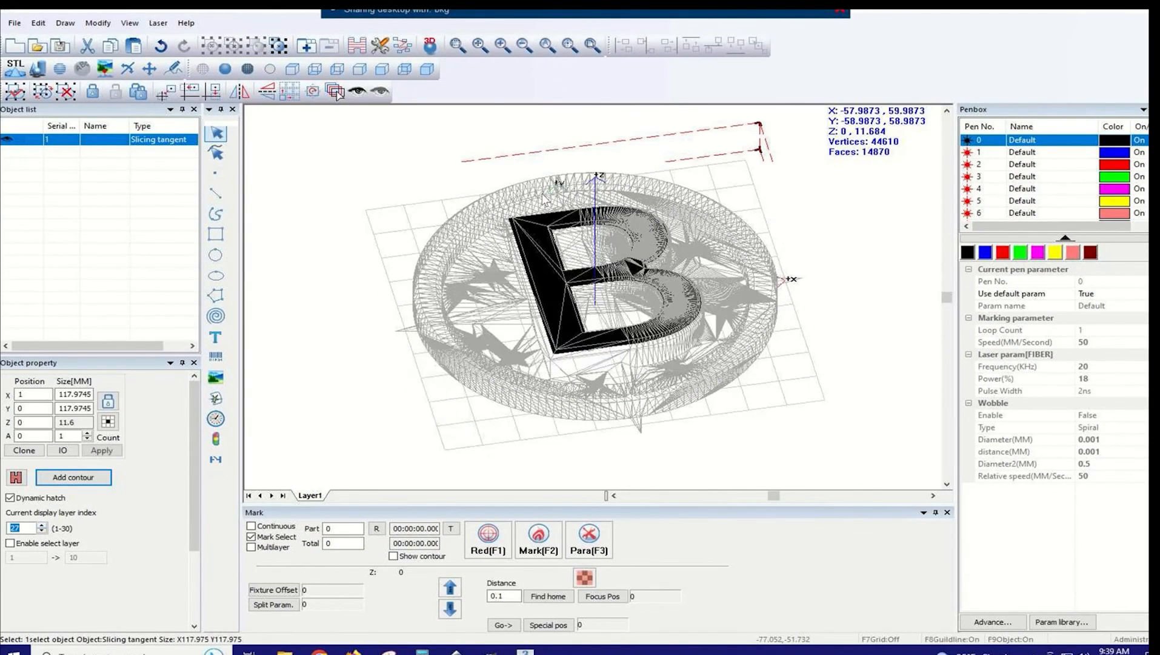
# - Return to the 2D view and resize the sliced logo to 25.4 by 25.4 mm
pyautogui.click(430, 46)
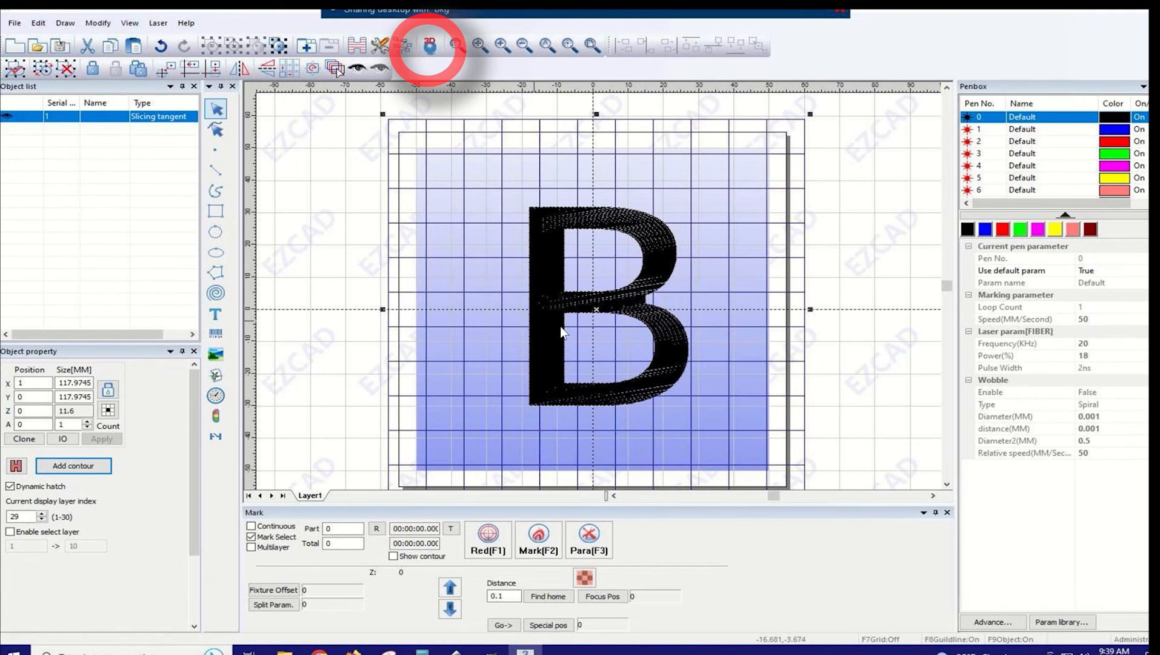
pyautogui.scroll(-3, 561, 326)
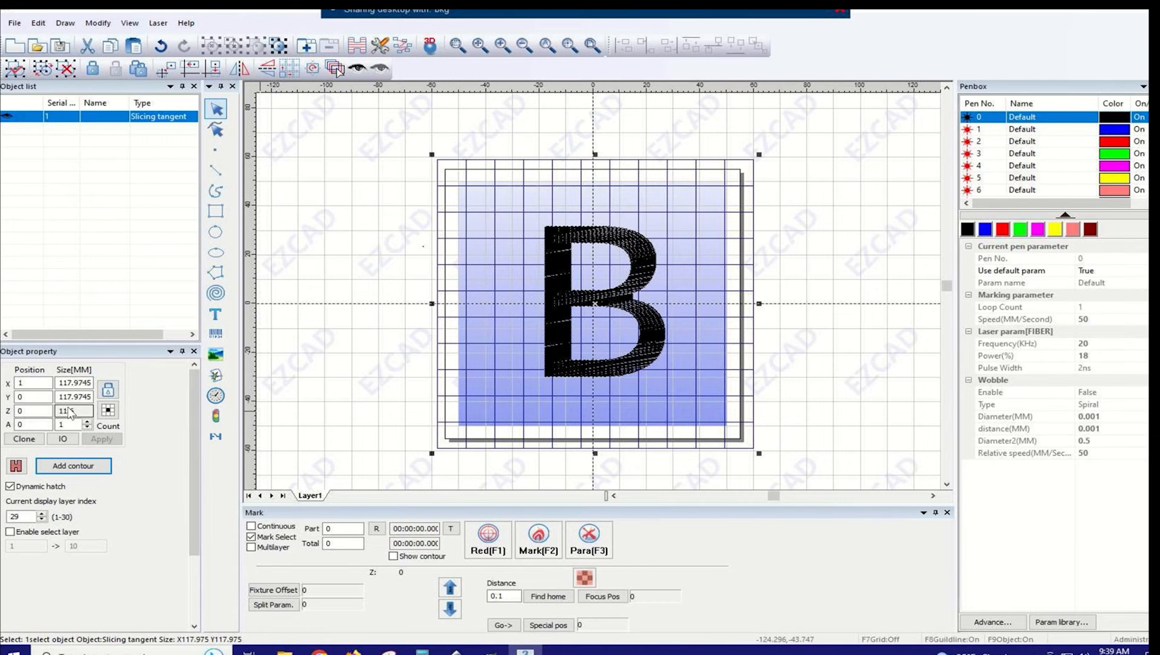
pyautogui.moveTo(78, 410); pyautogui.dragTo(59, 410)
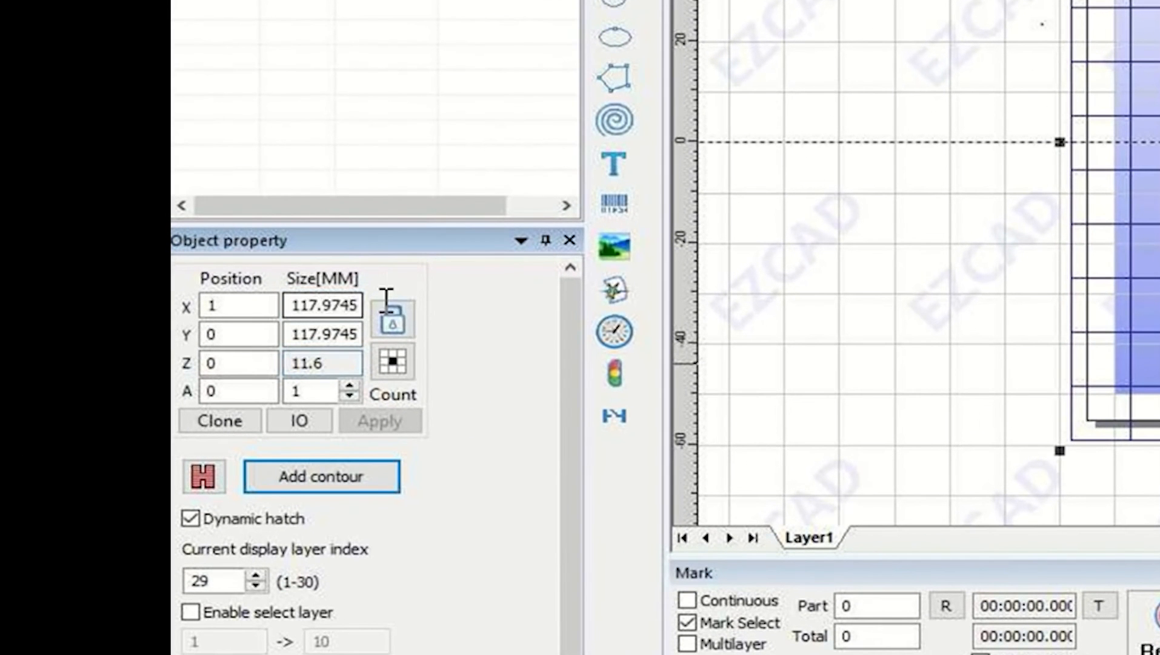
pyautogui.doubleClick(328, 314)
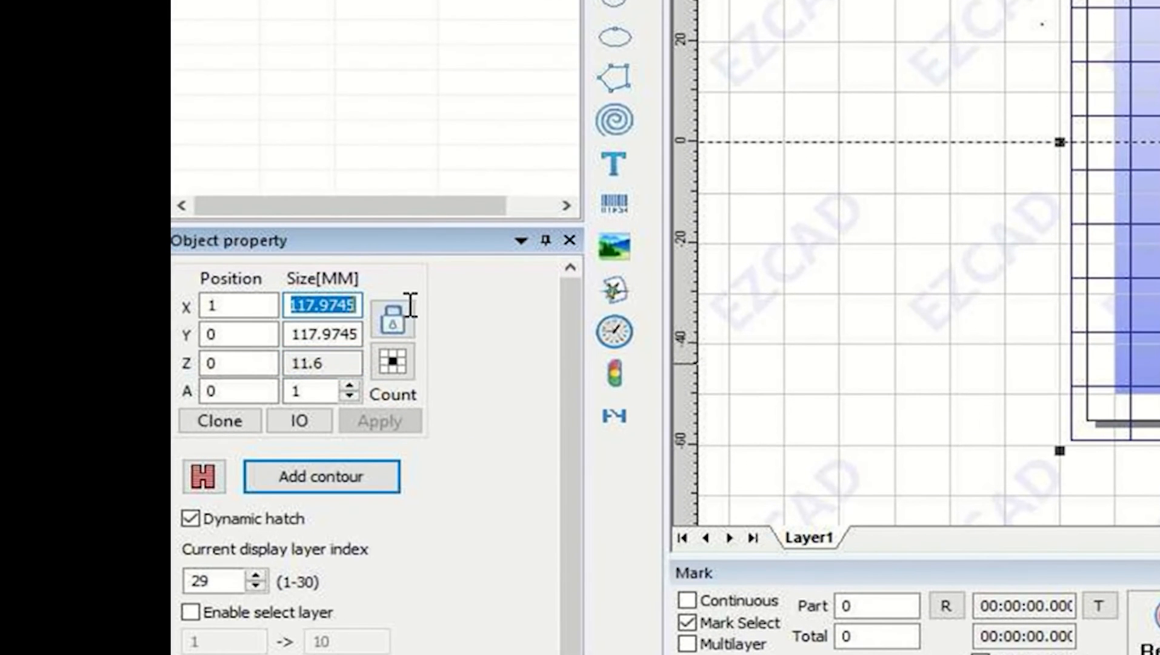
pyautogui.write('25.')
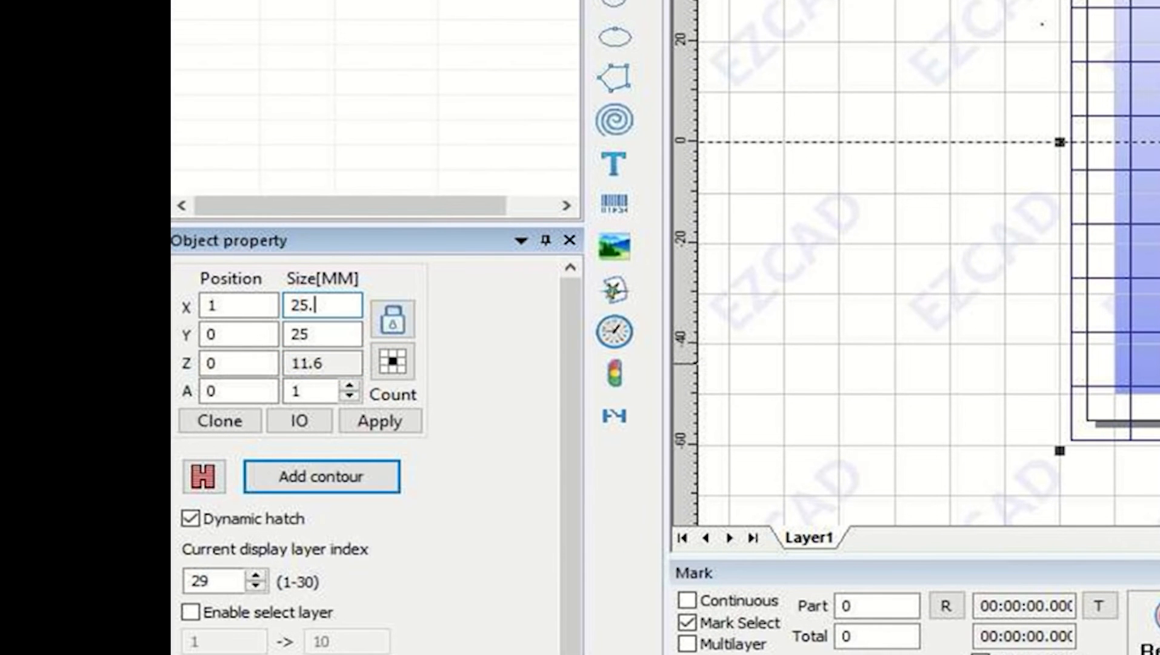
pyautogui.write('4')
pyautogui.click(401, 419)
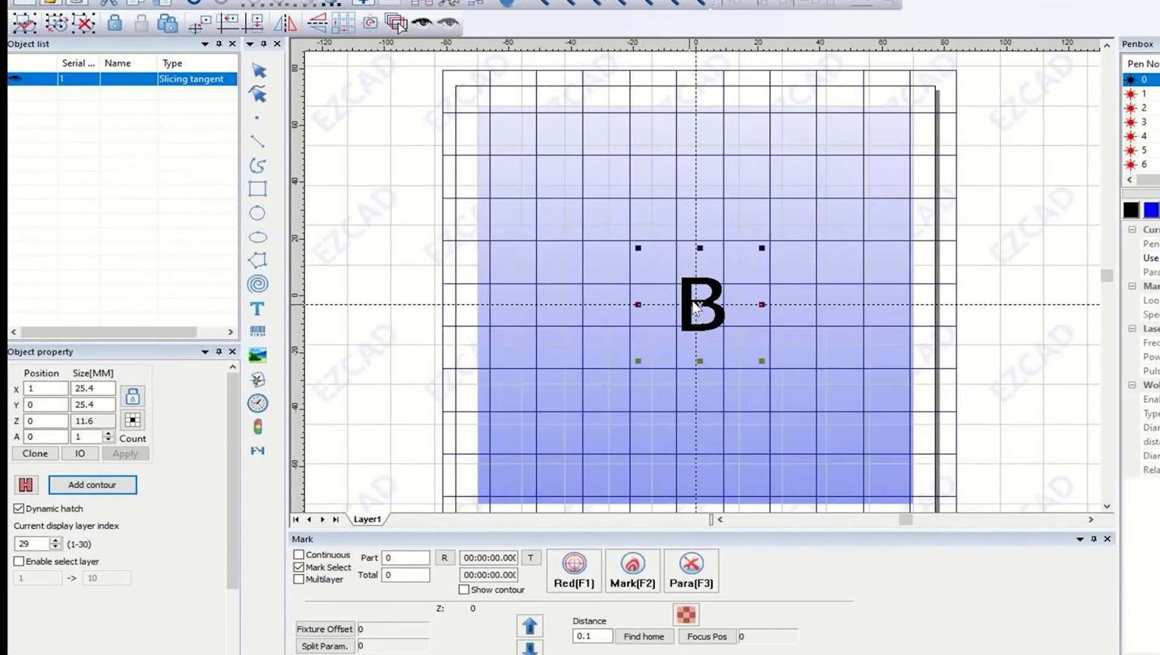
# - Set the sliced logo's X and Y size to 23 mm
pyautogui.scroll(2, 696, 307)
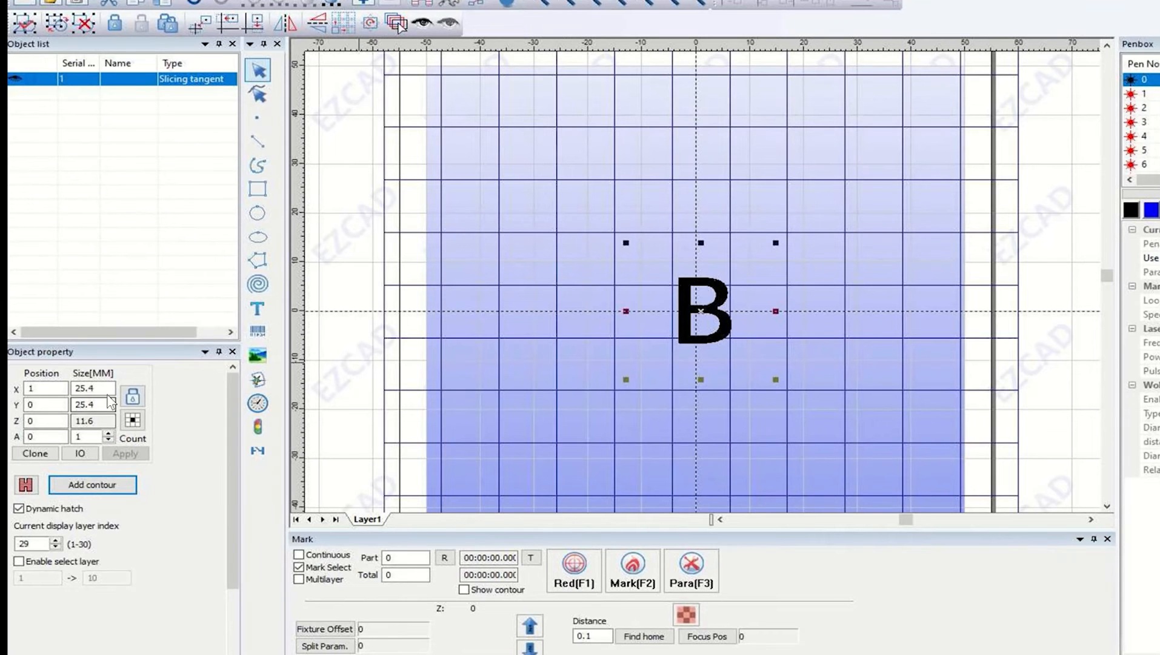
pyautogui.moveTo(106, 388); pyautogui.dragTo(67, 393)
pyautogui.write('23')
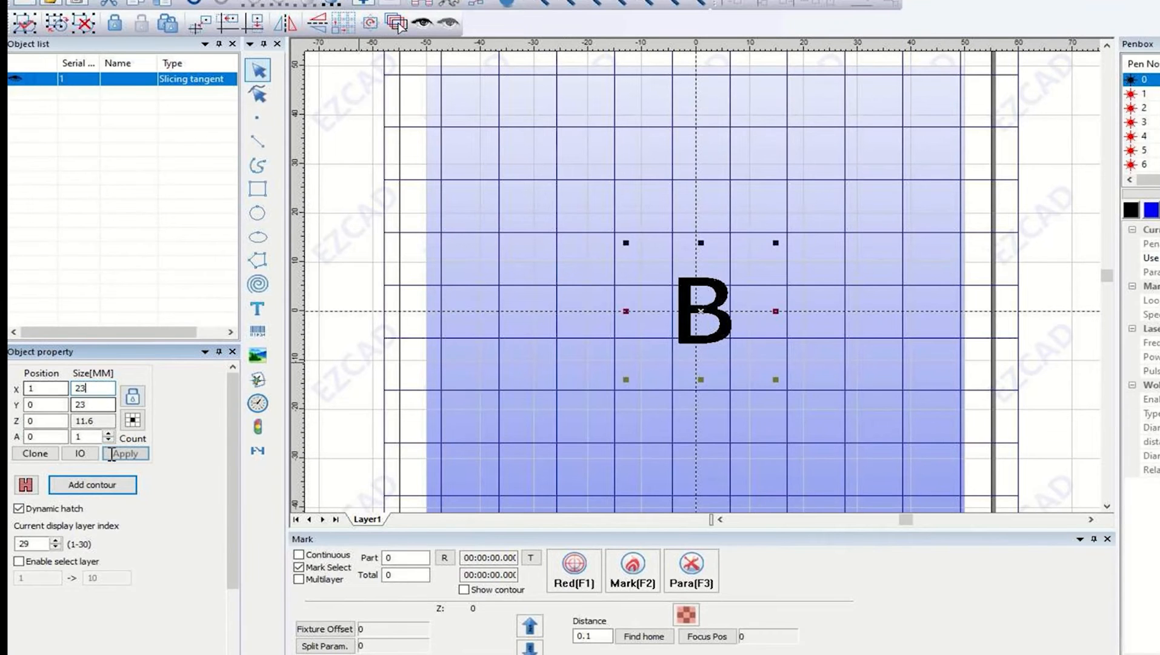
pyautogui.click(125, 453)
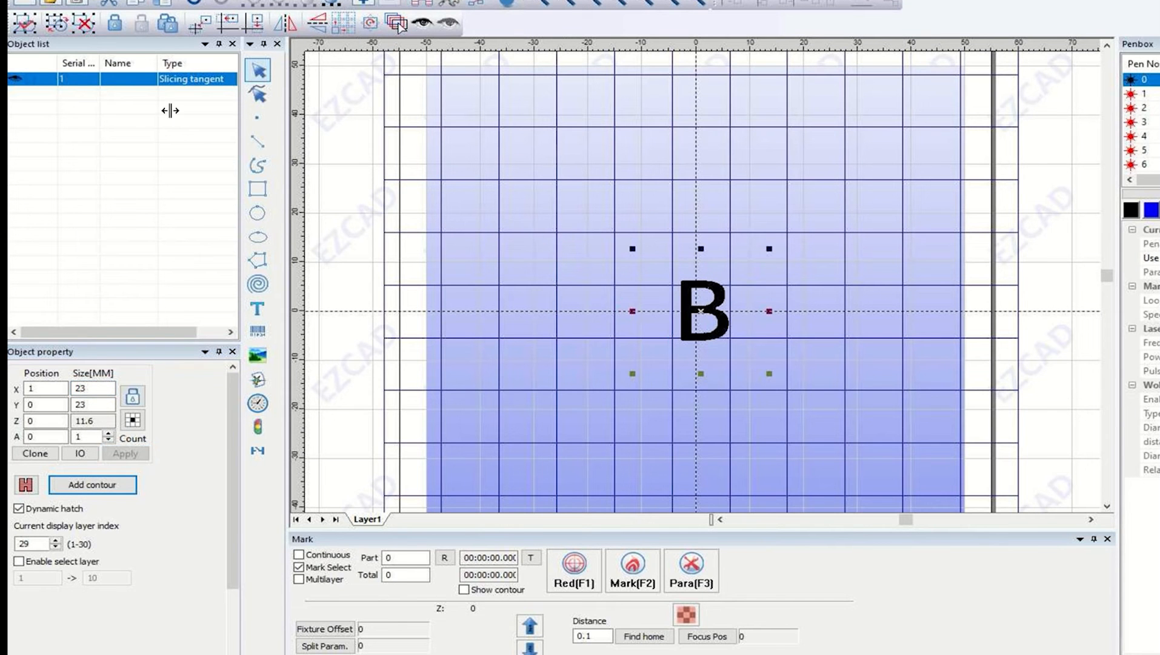
# - Draw a circle about 32.4 mm in diameter beside the logo and select it in the object list
pyautogui.click(258, 213)
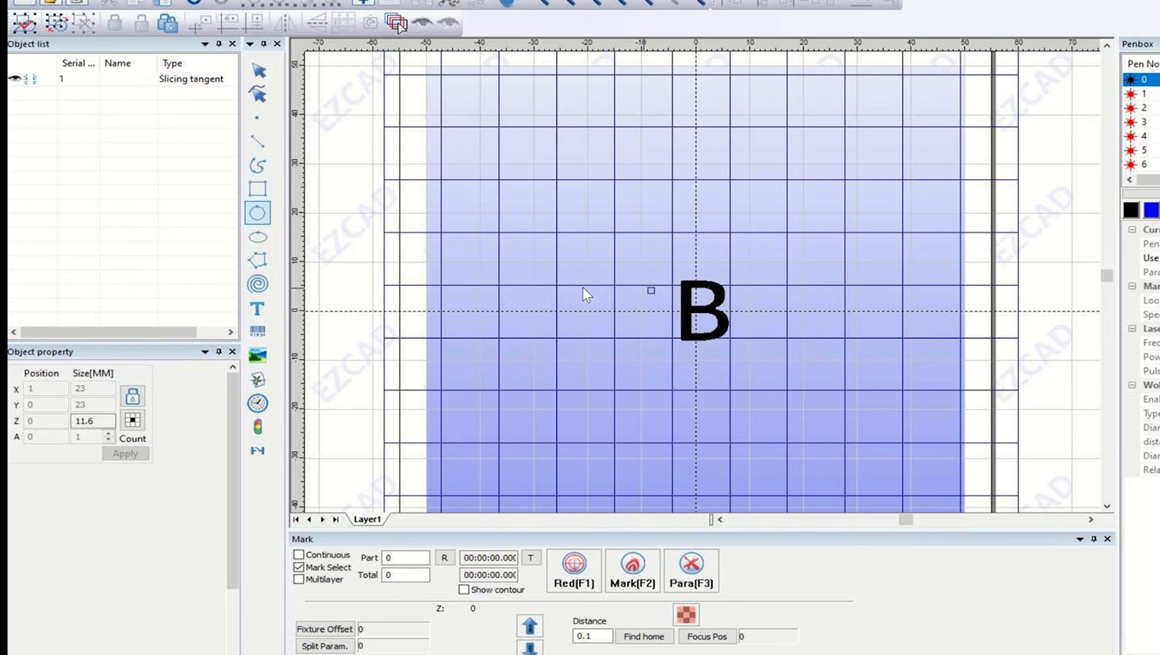
pyautogui.moveTo(624, 351); pyautogui.dragTo(629, 355)
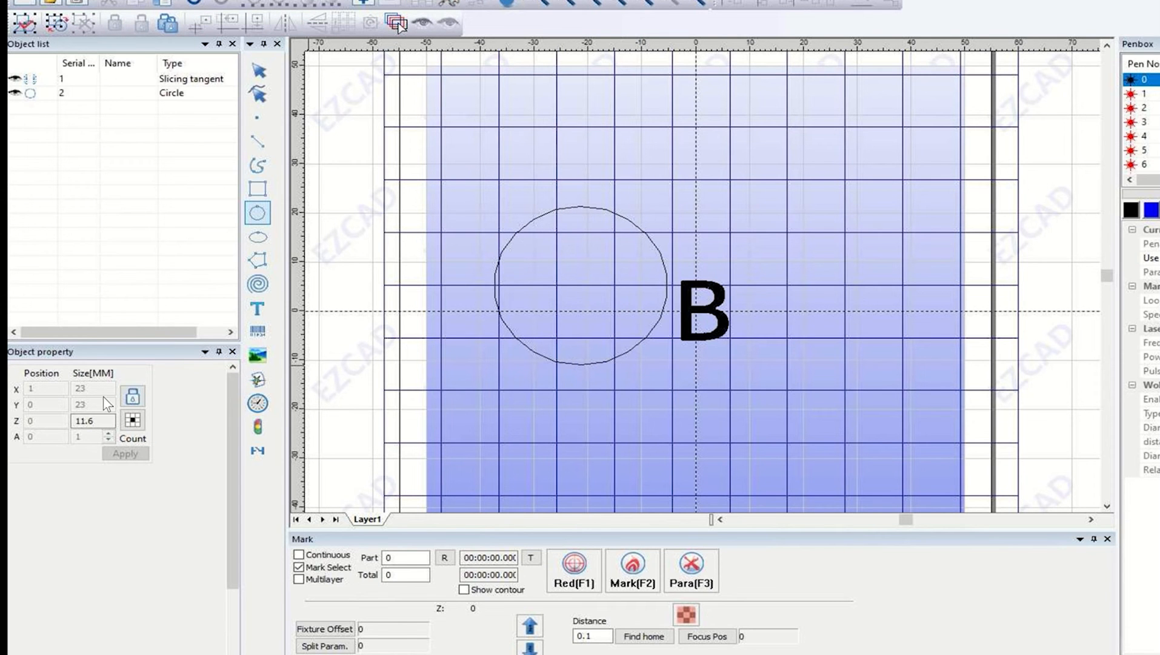
pyautogui.click(134, 93)
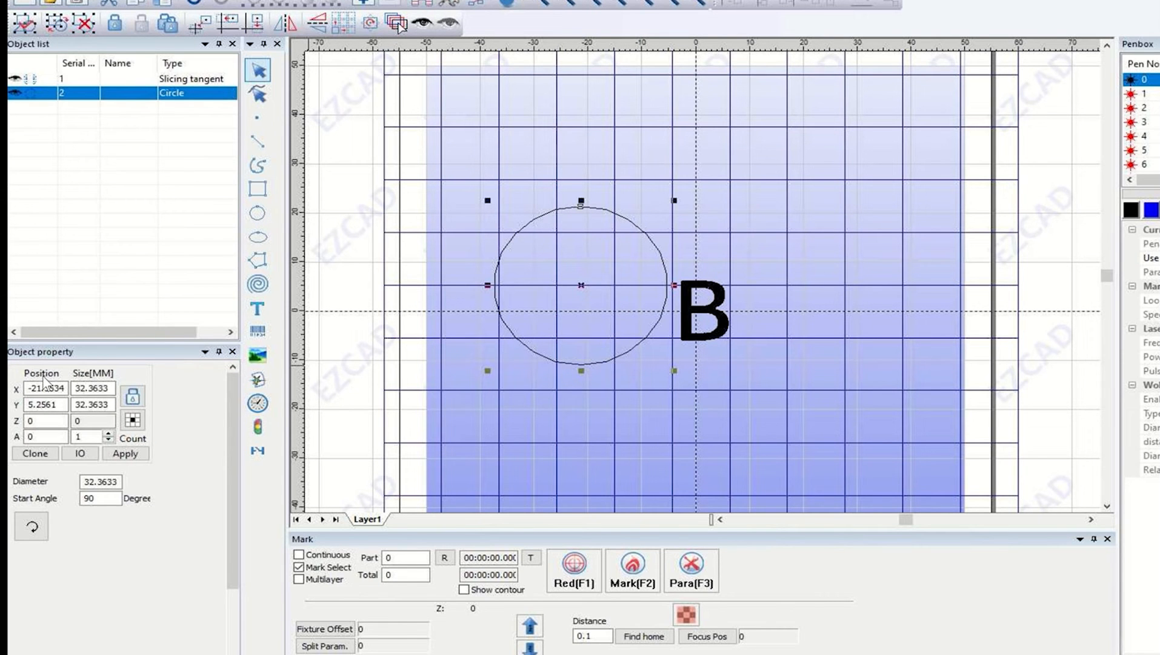
# - Set the circle's size to 25.4 mm and place it at position X 0, Y 0
pyautogui.moveTo(110, 388); pyautogui.dragTo(71, 388)
pyautogui.write('25.4')
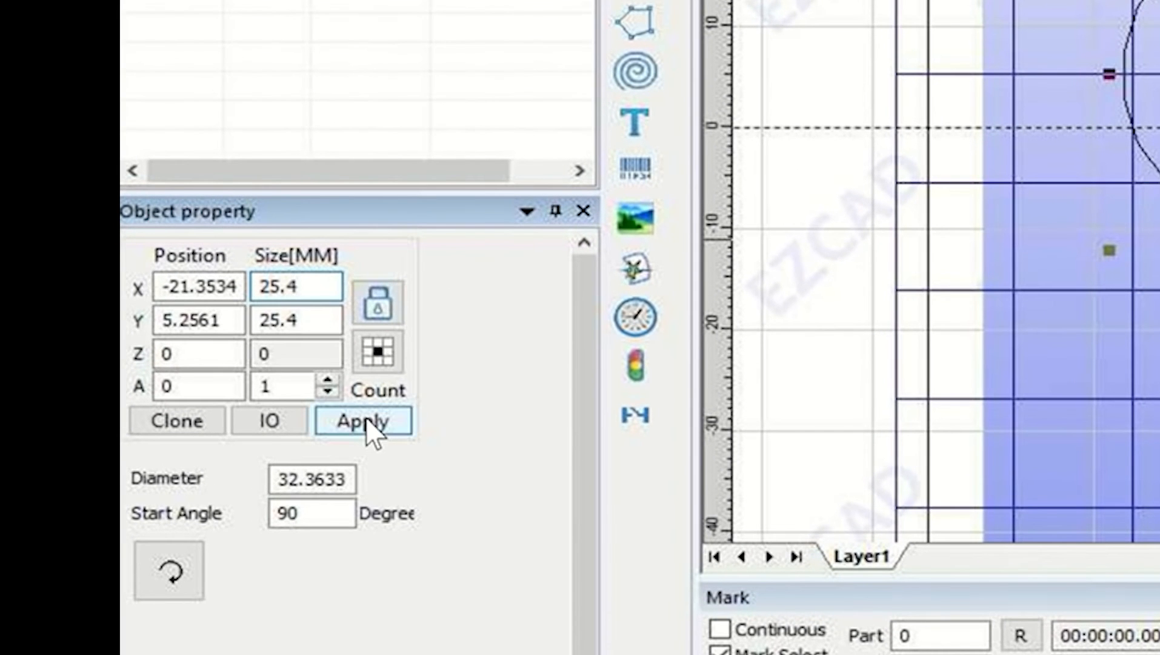
pyautogui.moveTo(238, 285); pyautogui.dragTo(155, 314)
pyautogui.write('0')
pyautogui.click(227, 317)
pyautogui.write('0')
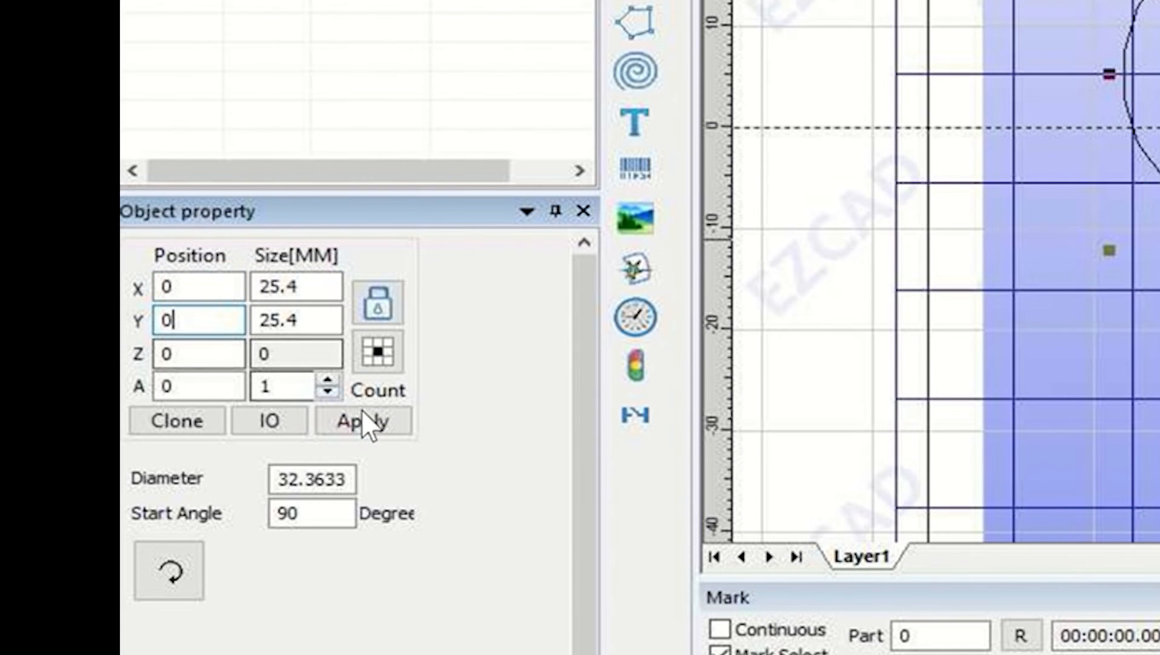
pyautogui.click(364, 417)
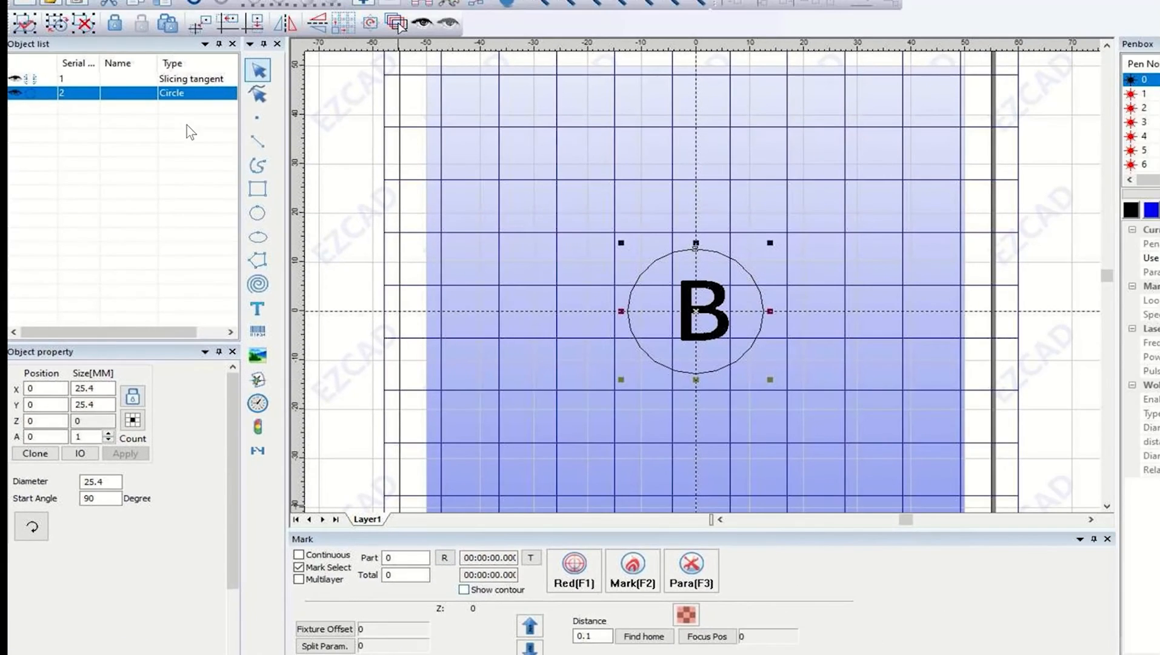
# - Enable the Show contour marking option for the circle and switch it off again
pyautogui.click(465, 589)
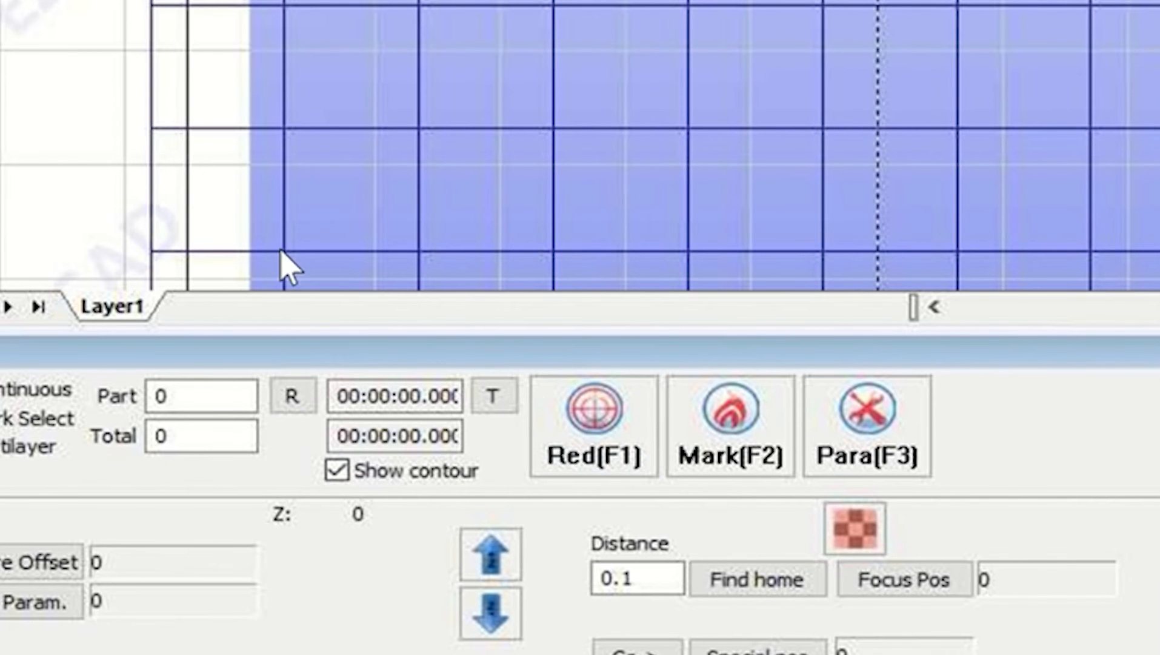
pyautogui.click(337, 470)
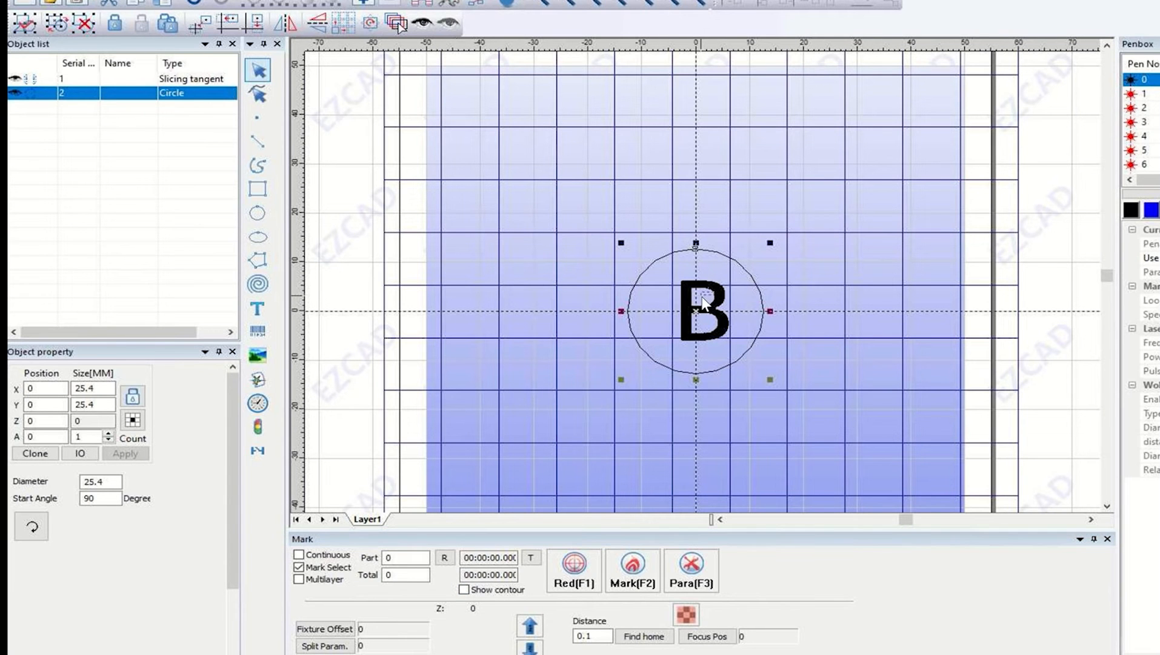
# - Nudge the sliced logo inside the circle to about X 0.61, Y -0.75 and deselect it
pyautogui.click(193, 82)
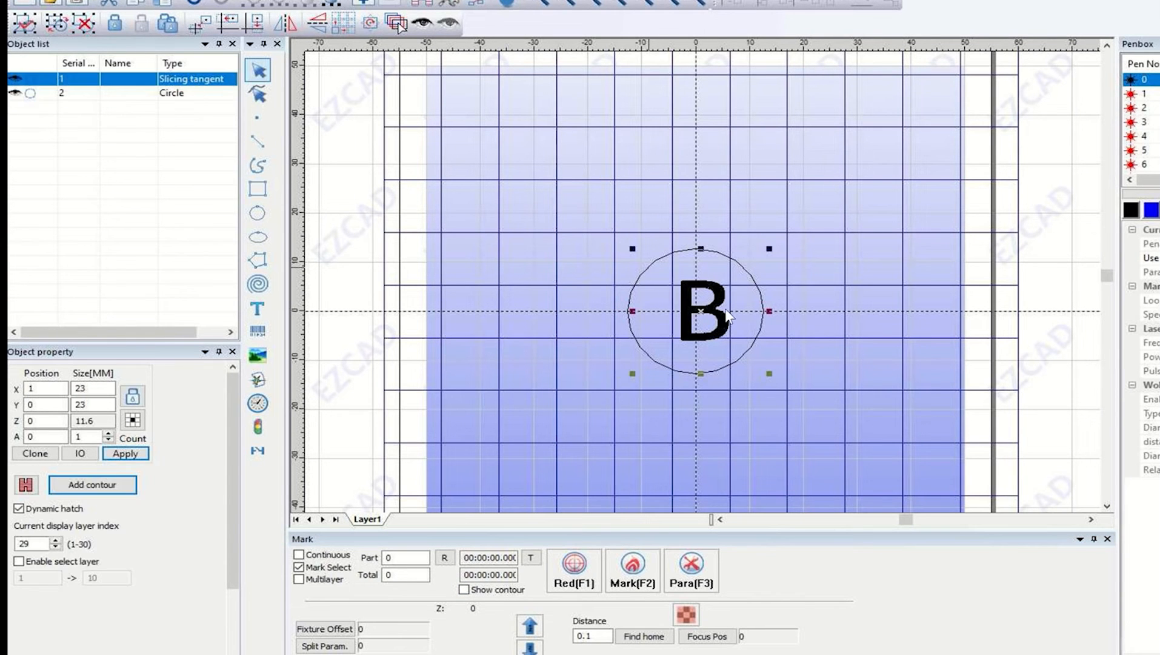
pyautogui.moveTo(716, 308)
pyautogui.mouseDown()
pyautogui.moveTo(705, 307)
pyautogui.moveTo(713, 312)
pyautogui.mouseUp()
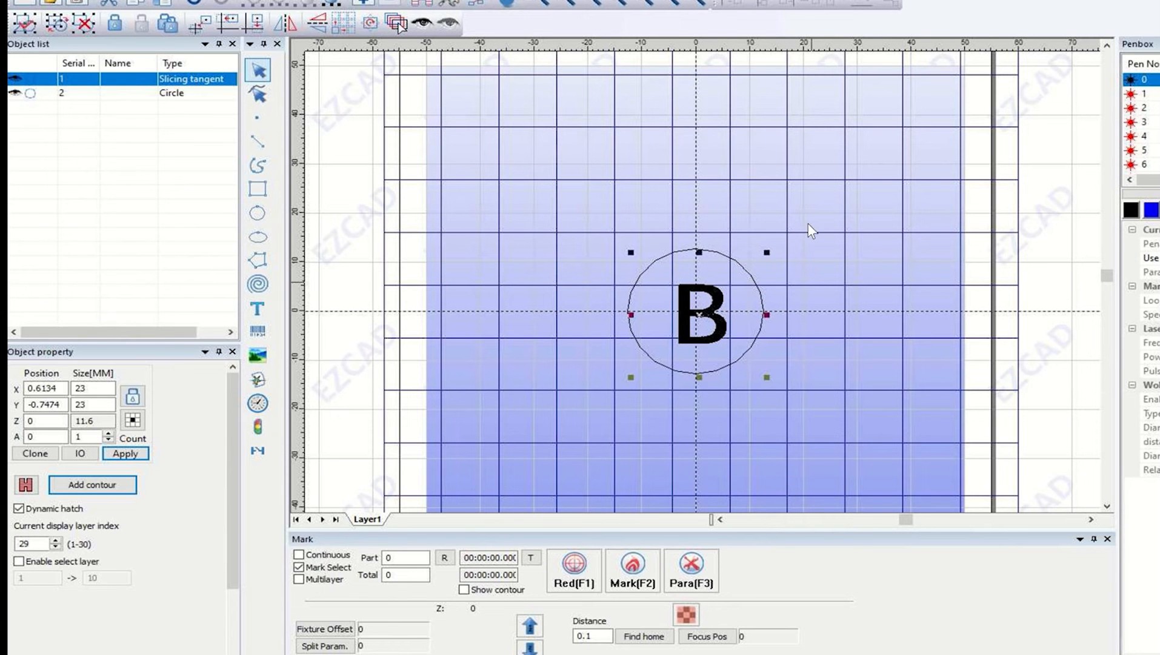
pyautogui.click(763, 213)
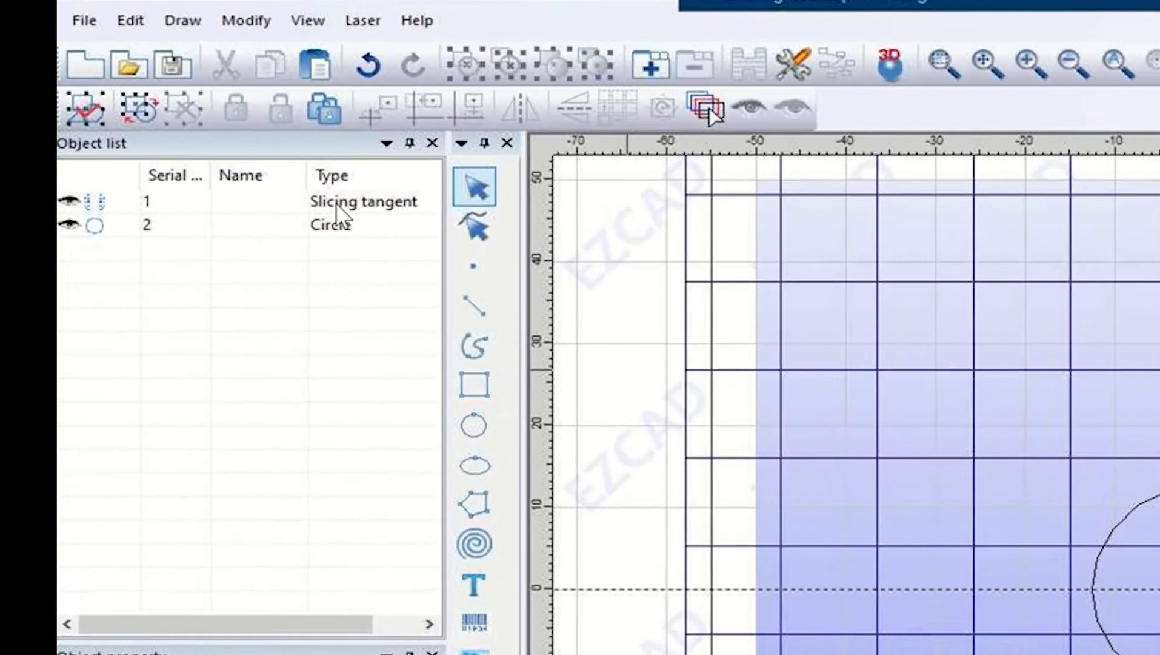
# - Set the sliced logo to 25.4 mm at position X 0, Y 0, and display its layer 2
pyautogui.click(339, 203)
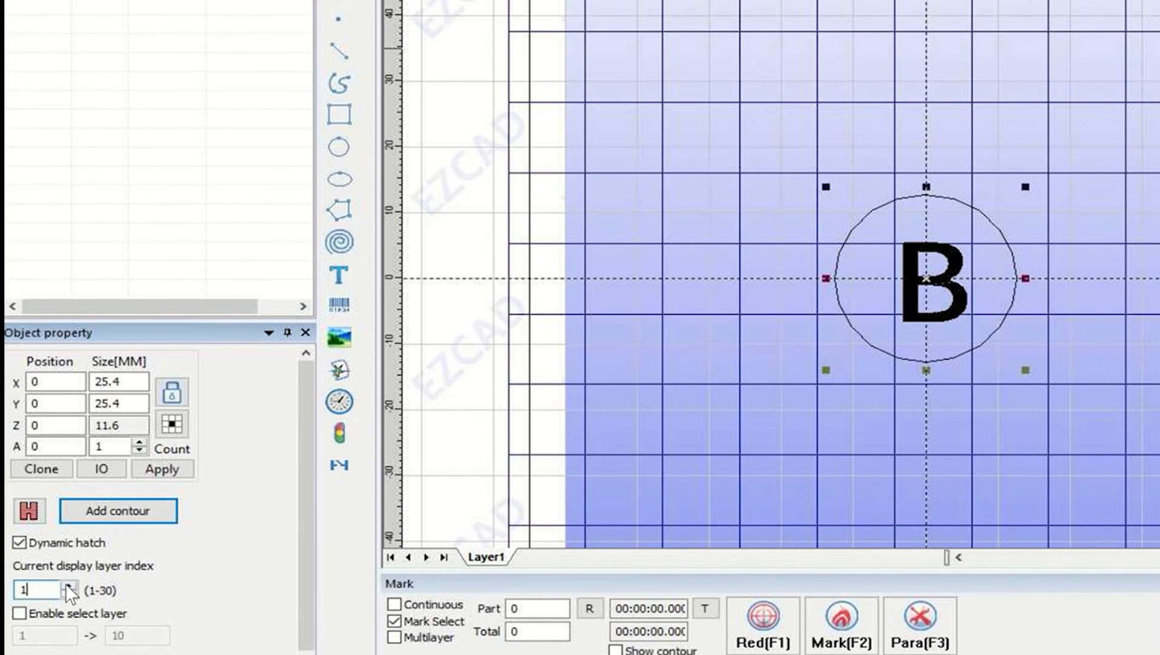
pyautogui.click(69, 586)
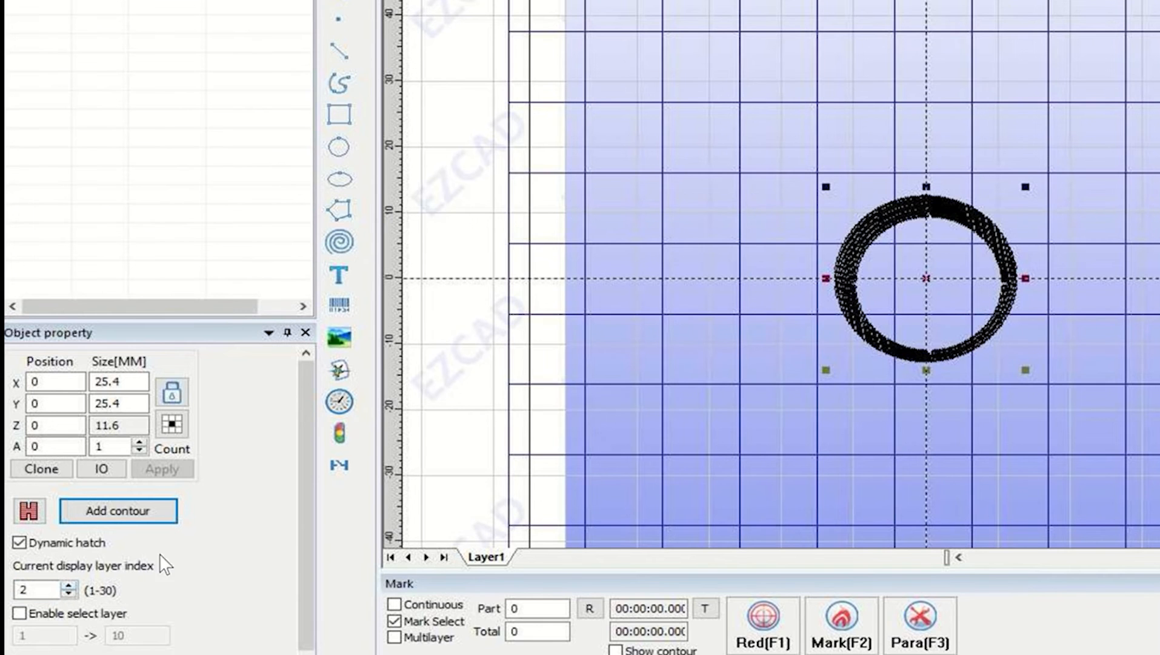
pyautogui.scroll(-2, 940, 292)
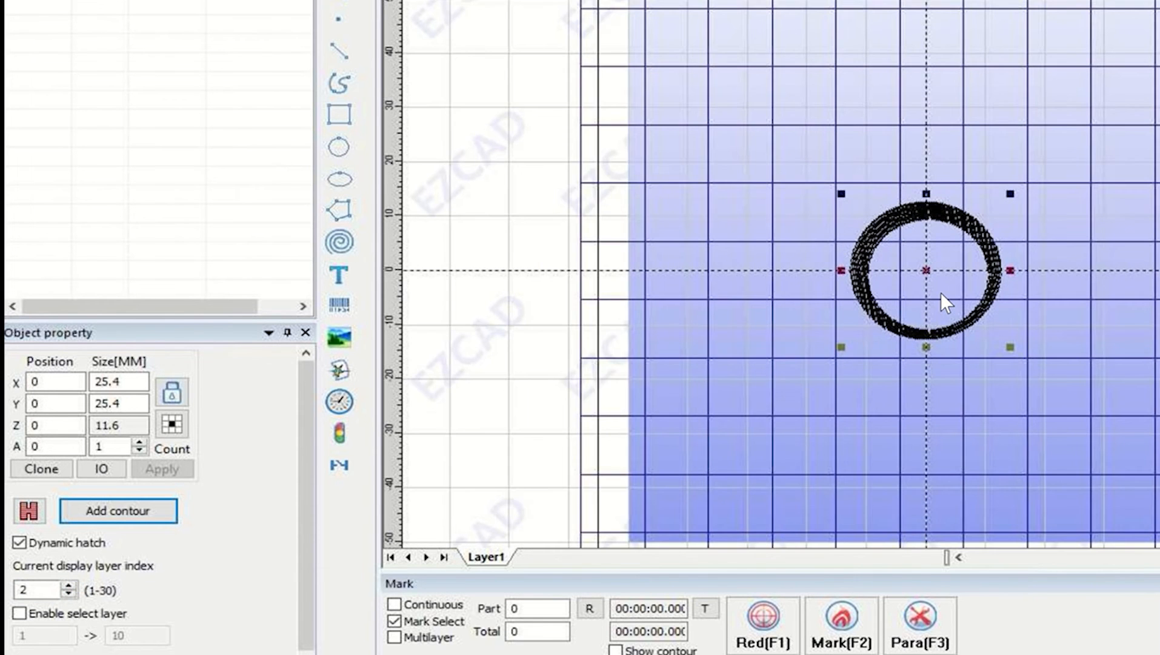
# - Step through the sliced logo's displayed layers one at a time, from layer 3 up past layer 6, inspecting the hatching up close
pyautogui.scroll(2, 941, 292)
pyautogui.scroll(2, 941, 293)
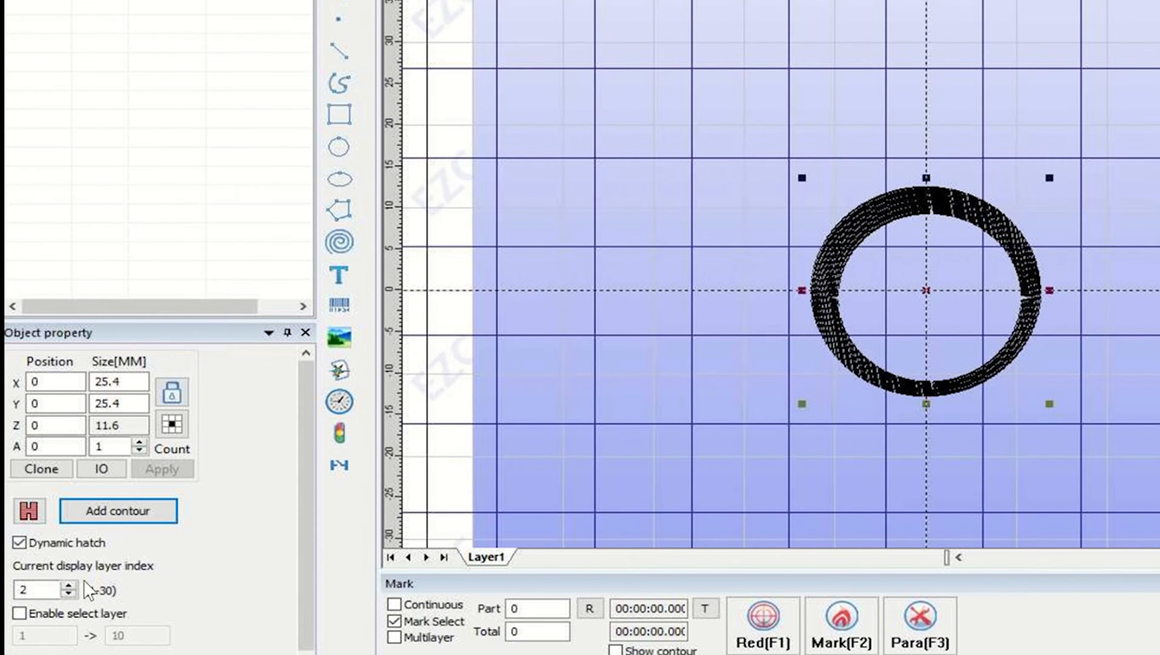
pyautogui.click(69, 583)
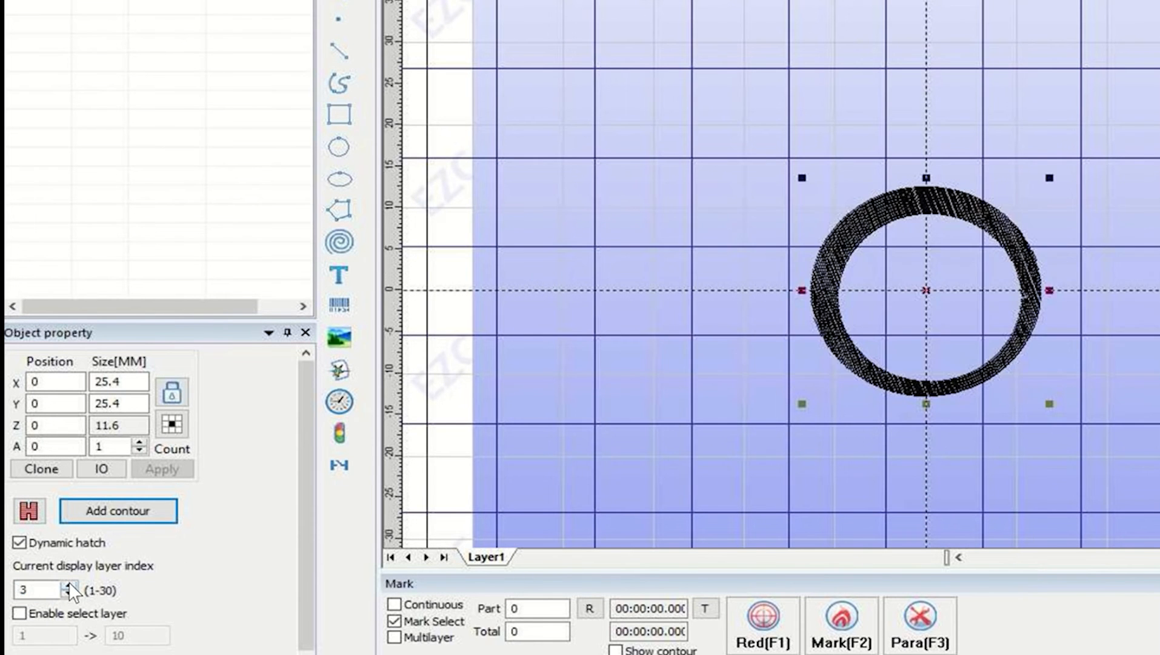
pyautogui.click(70, 583)
pyautogui.click(69, 582)
pyautogui.click(69, 582)
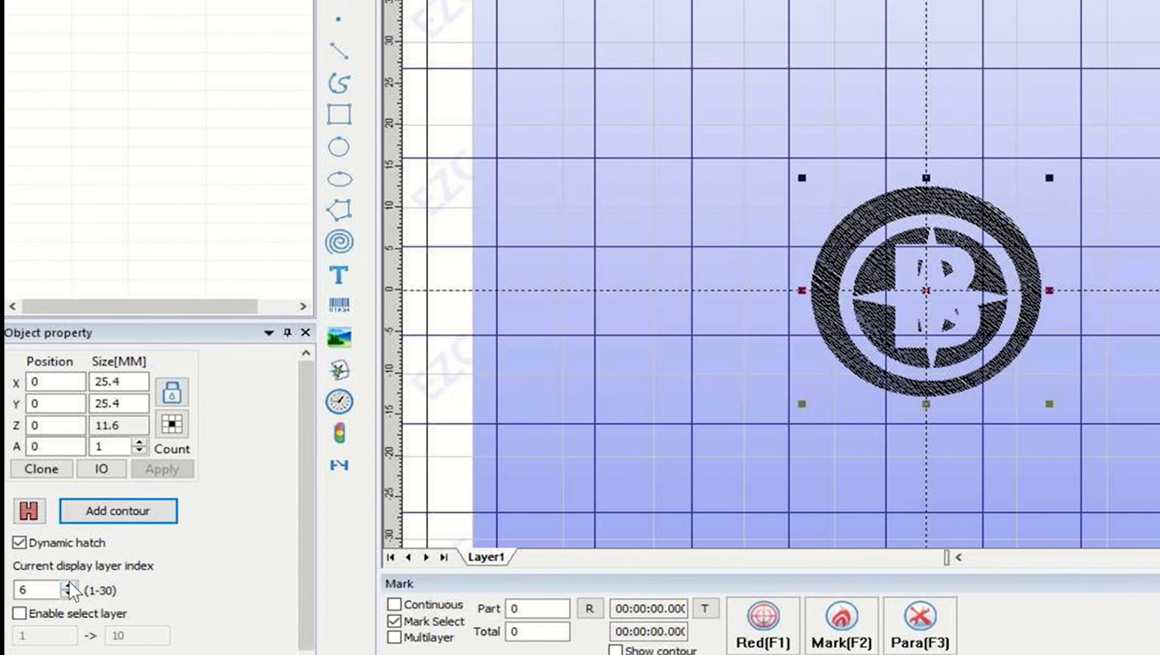
pyautogui.click(69, 584)
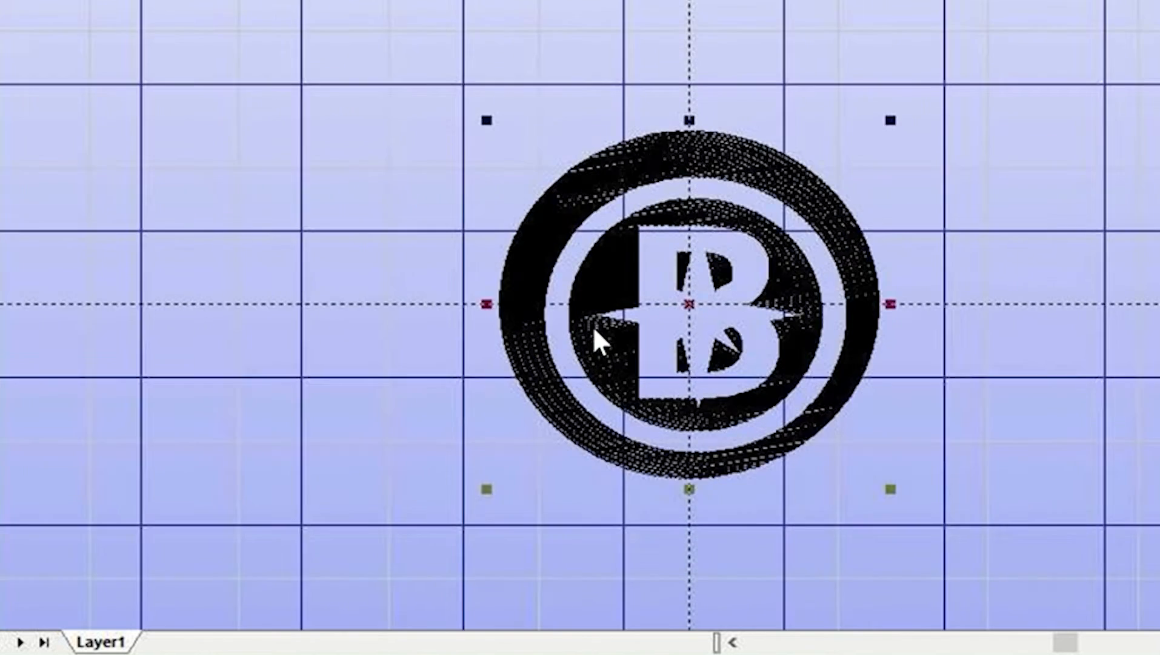
pyautogui.scroll(2, 593, 326)
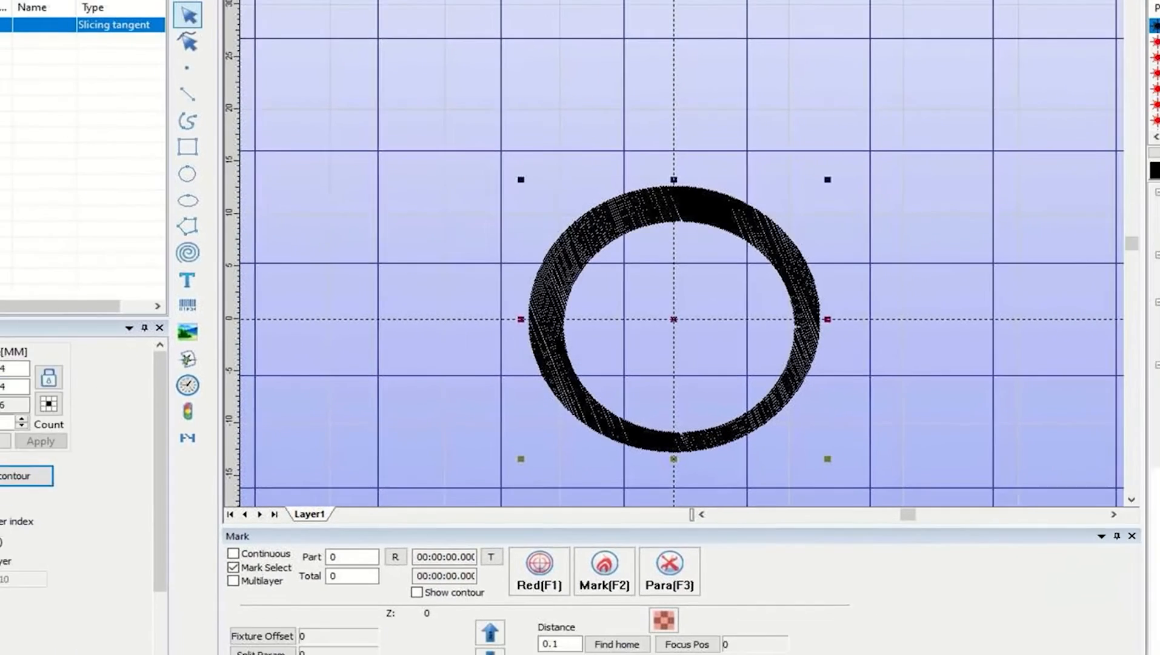
# - Advance the sliced logo's displayed layer to 6 and go back to layer 5 to compare the two
pyautogui.click(38, 513)
pyautogui.click(38, 512)
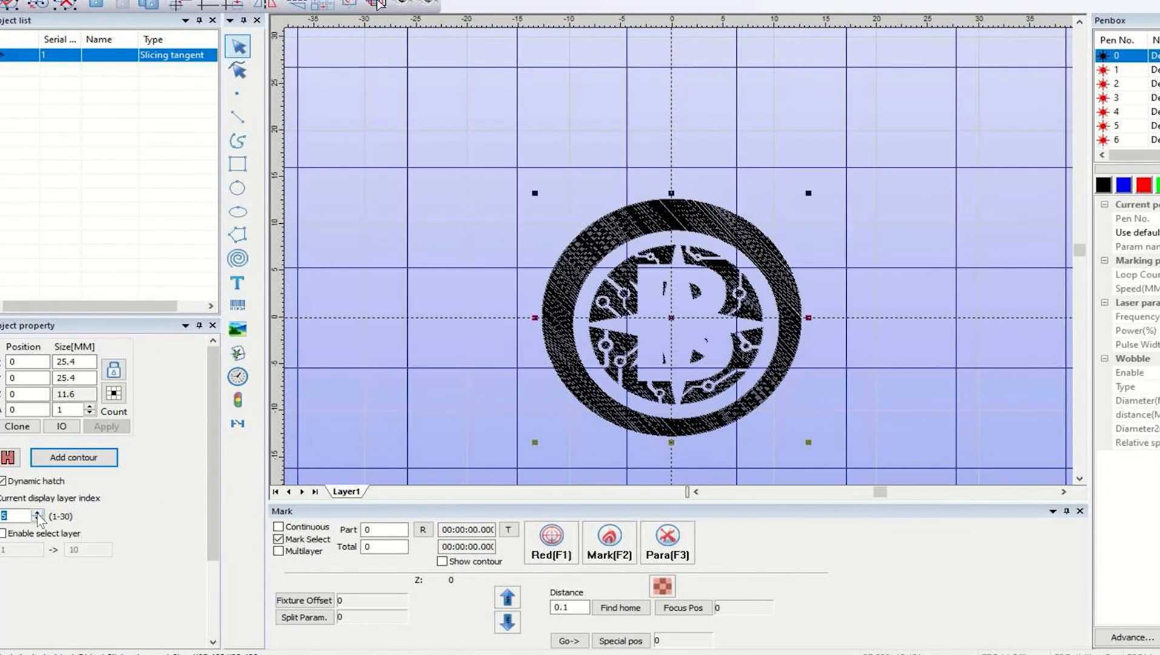
pyautogui.click(37, 512)
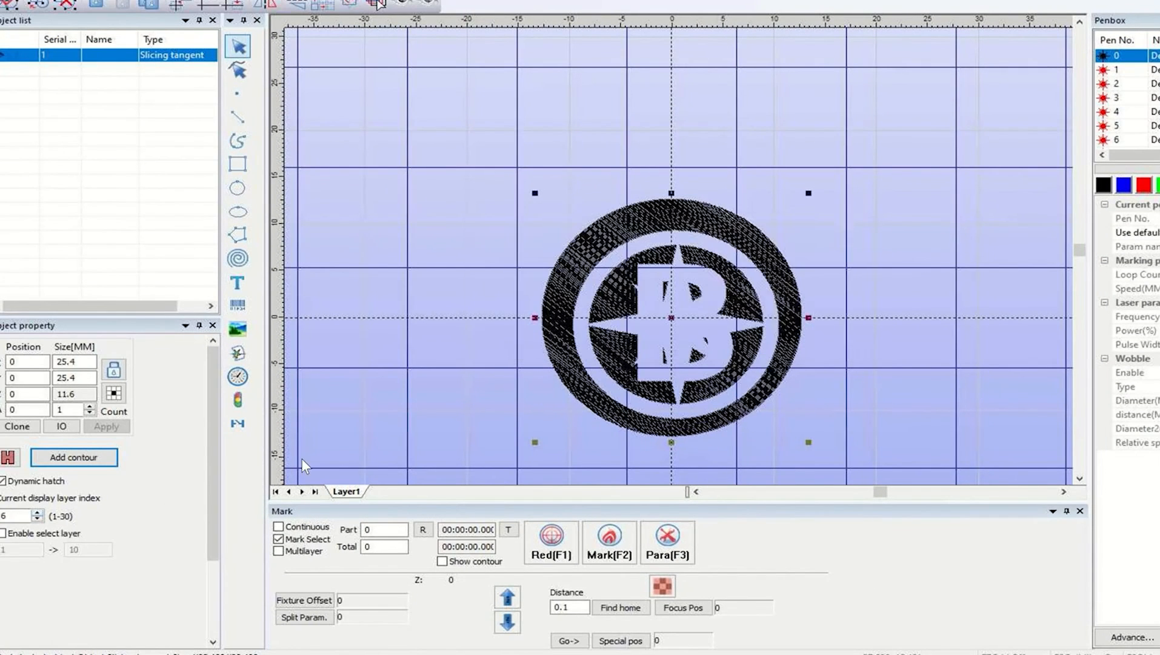
pyautogui.click(37, 519)
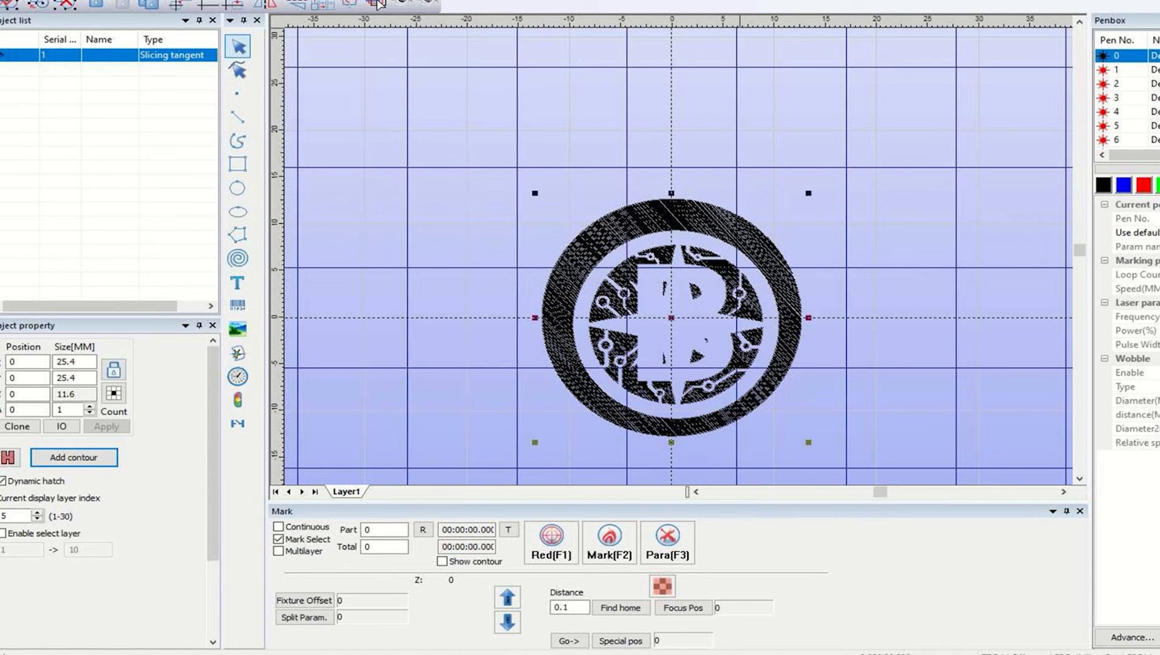
# - Switch to the 3D view with an isometric orientation and examine the displayed slice against the STL mesh
pyautogui.click(377, 3)
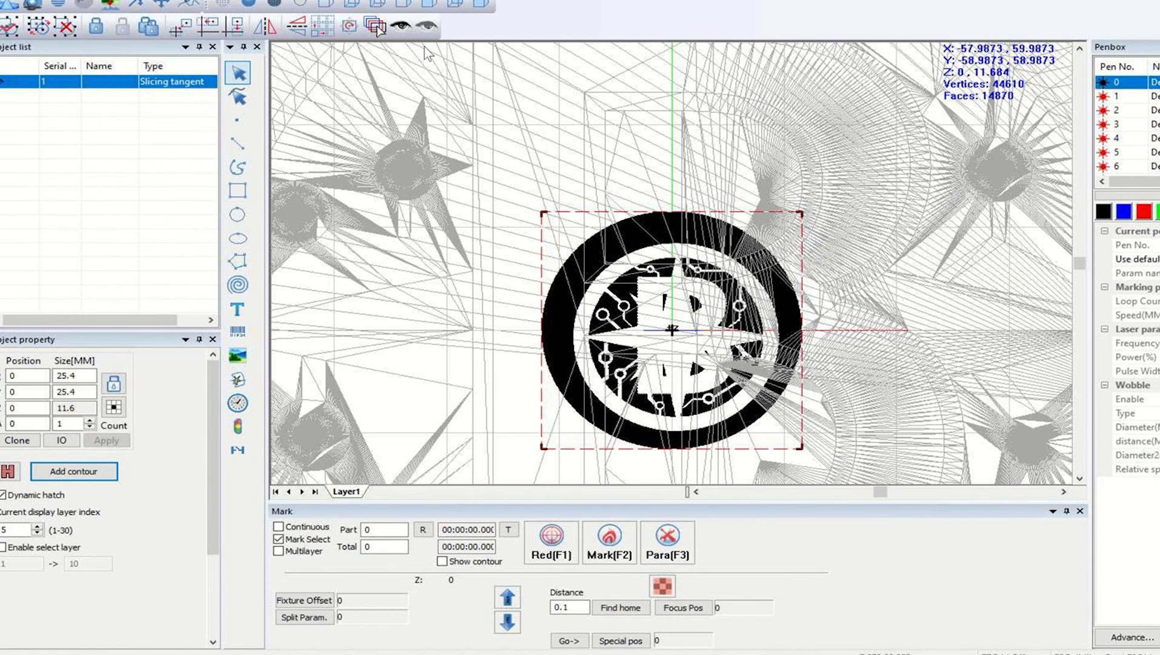
pyautogui.click(482, 5)
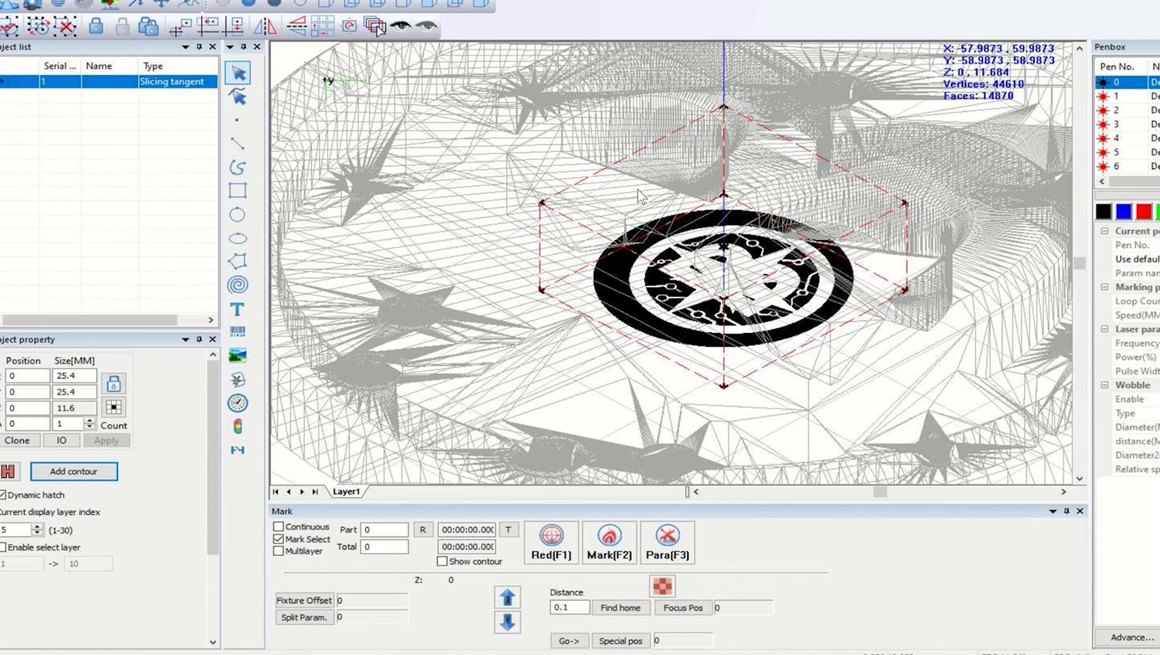
pyautogui.scroll(1, 637, 189)
pyautogui.scroll(-2, 635, 188)
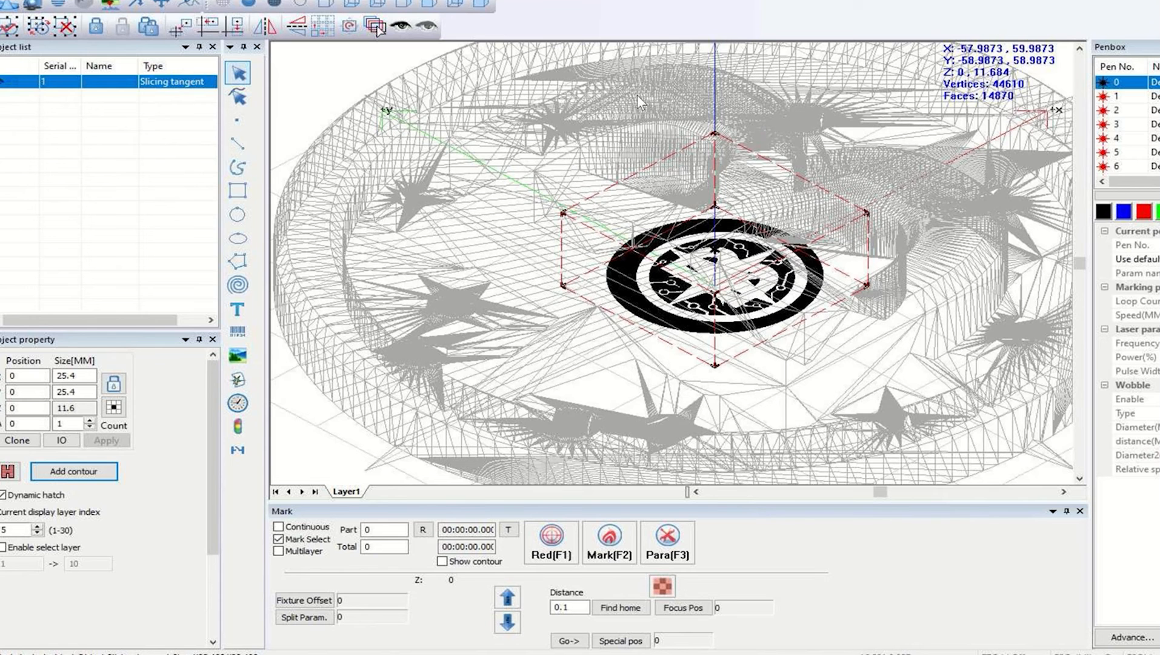
pyautogui.scroll(2, 672, 279)
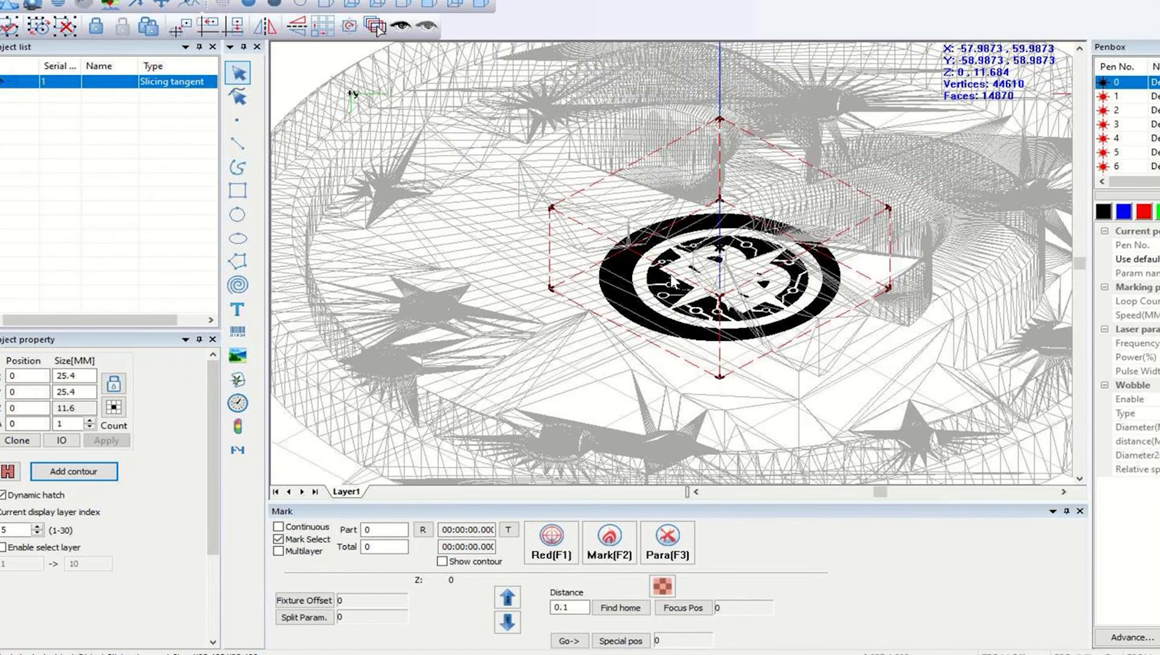
pyautogui.scroll(1, 673, 281)
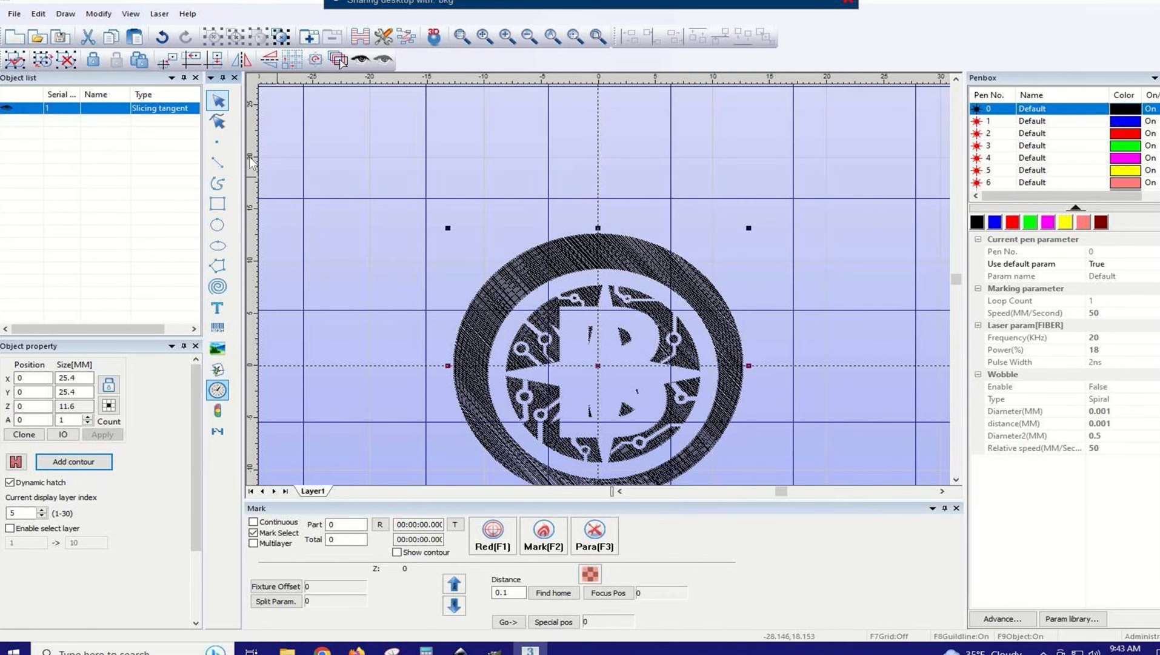
# - Open the sliced logo's hatch settings for review and close them without changing anything
pyautogui.click(217, 122)
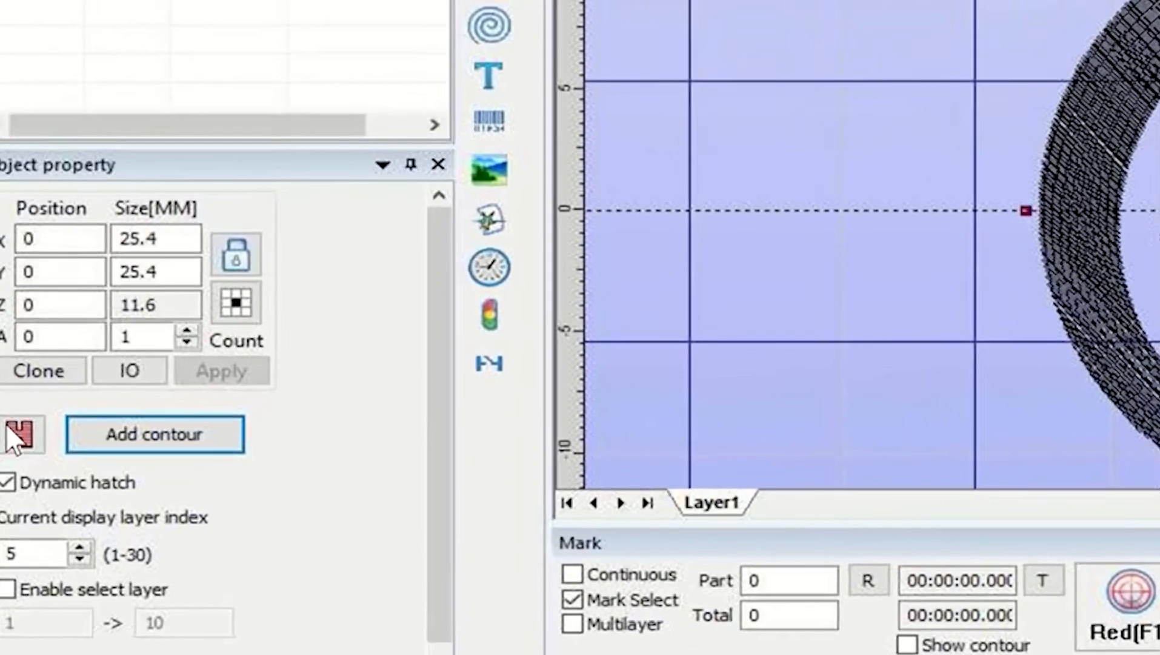
pyautogui.click(18, 434)
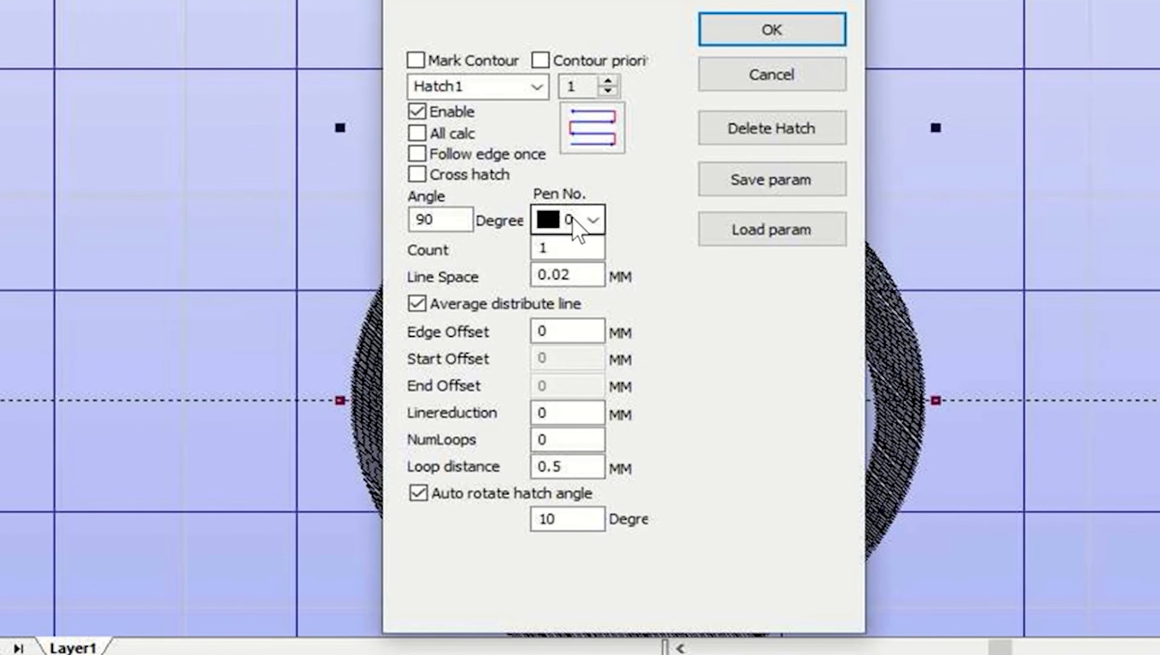
pyautogui.click(755, 73)
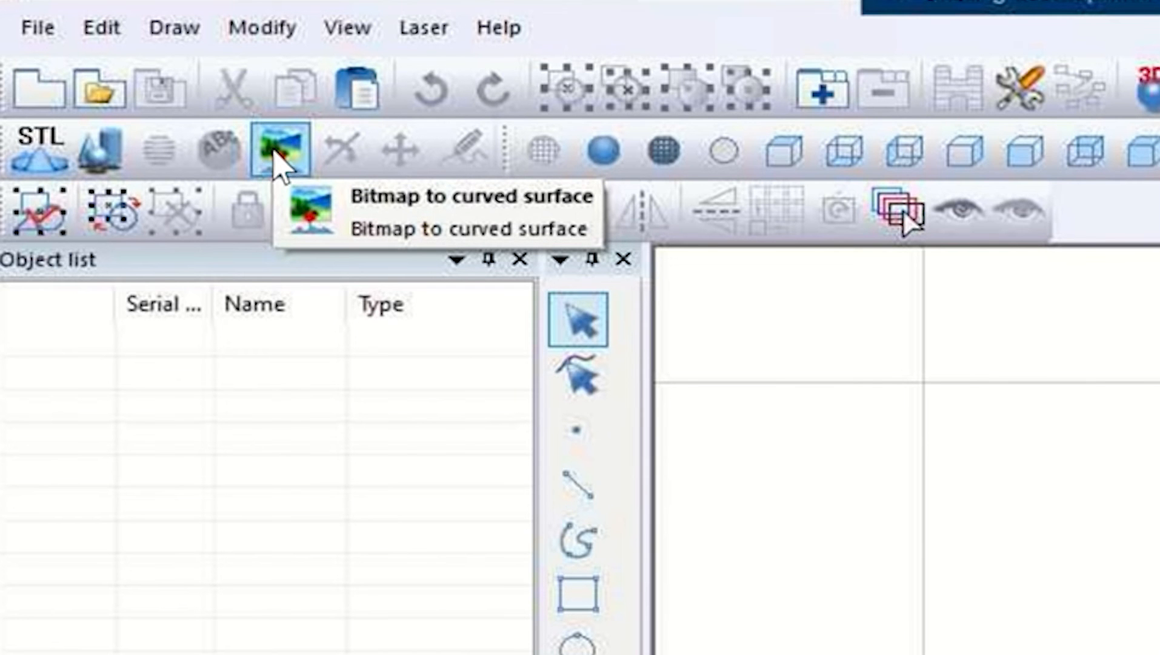
# - Toggle the empty workspace between its 3D and 2D displays and open the Bitmap to curved surface tool in 3D mode
pyautogui.click(274, 152)
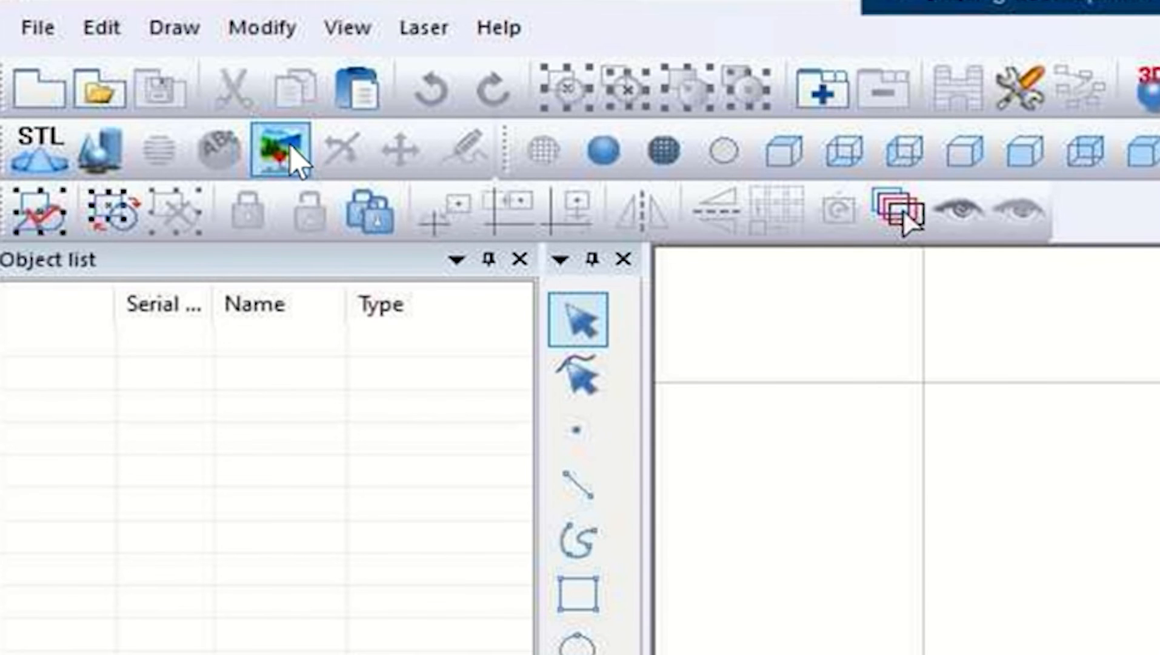
pyautogui.click(295, 159)
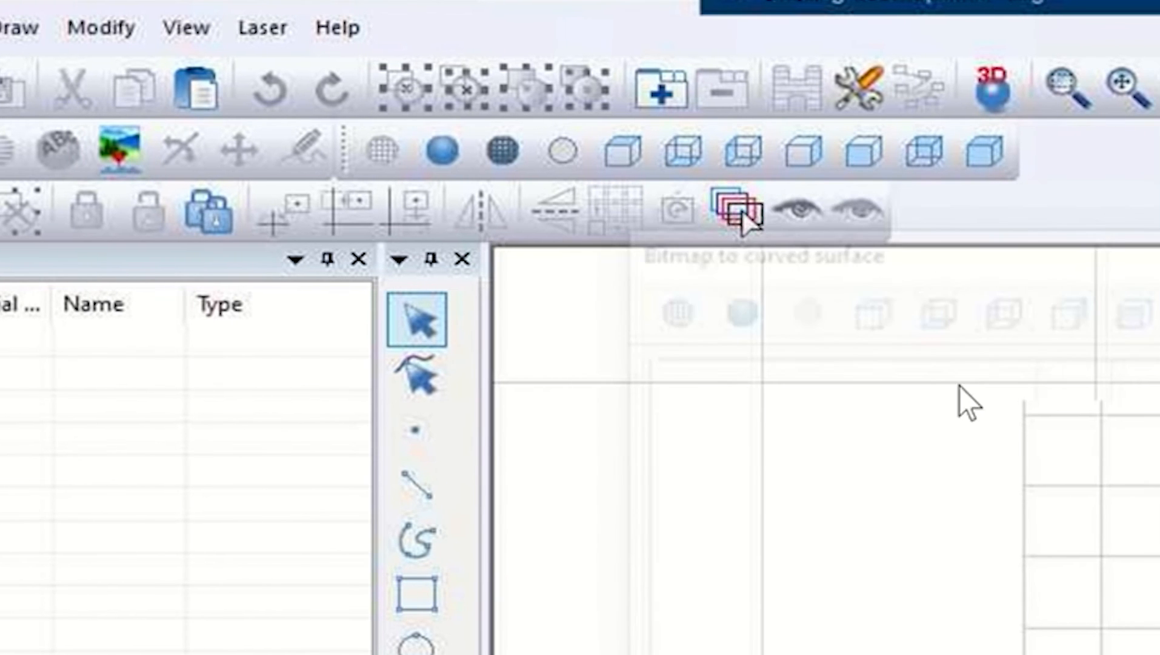
pyautogui.click(991, 77)
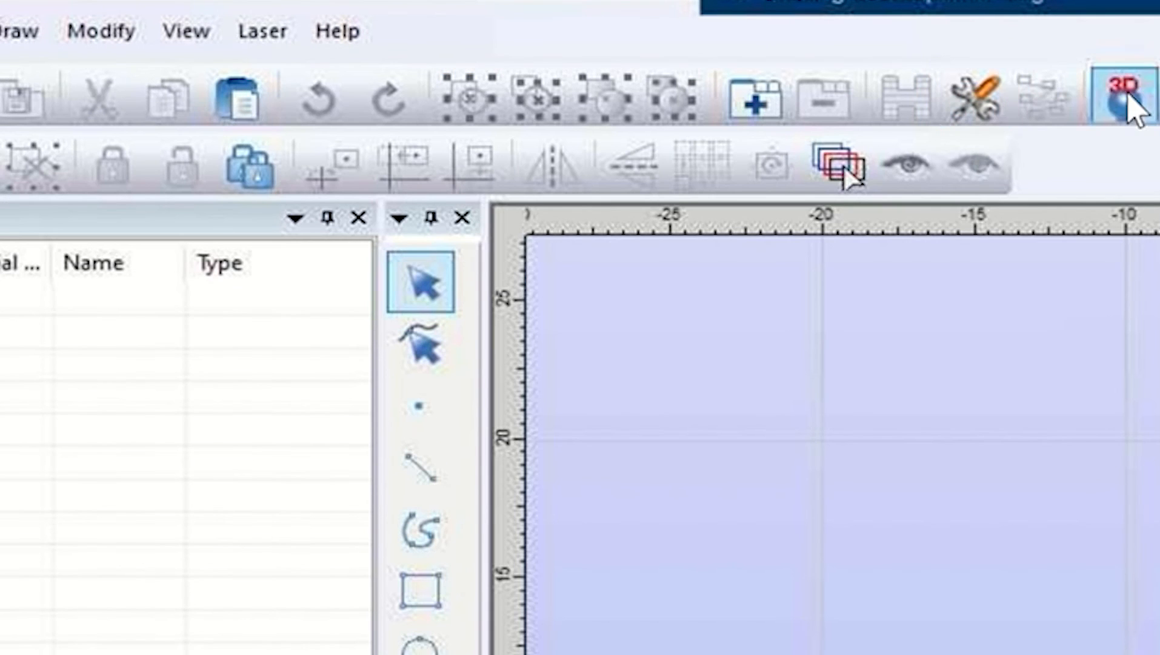
pyautogui.click(1128, 104)
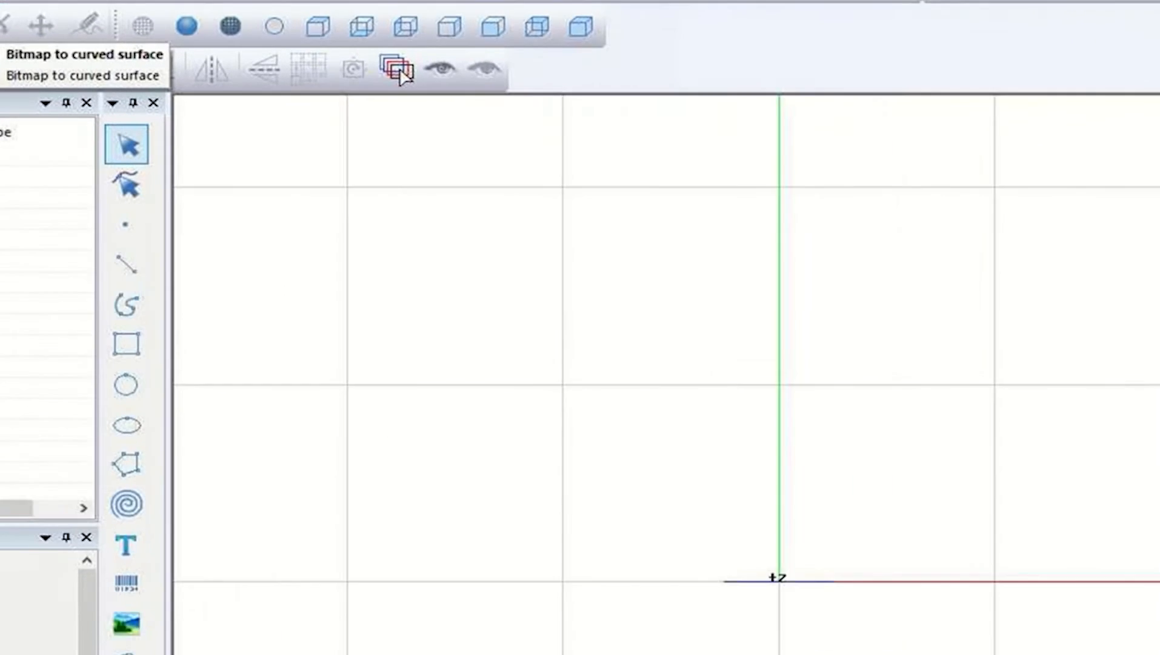
pyautogui.click(397, 69)
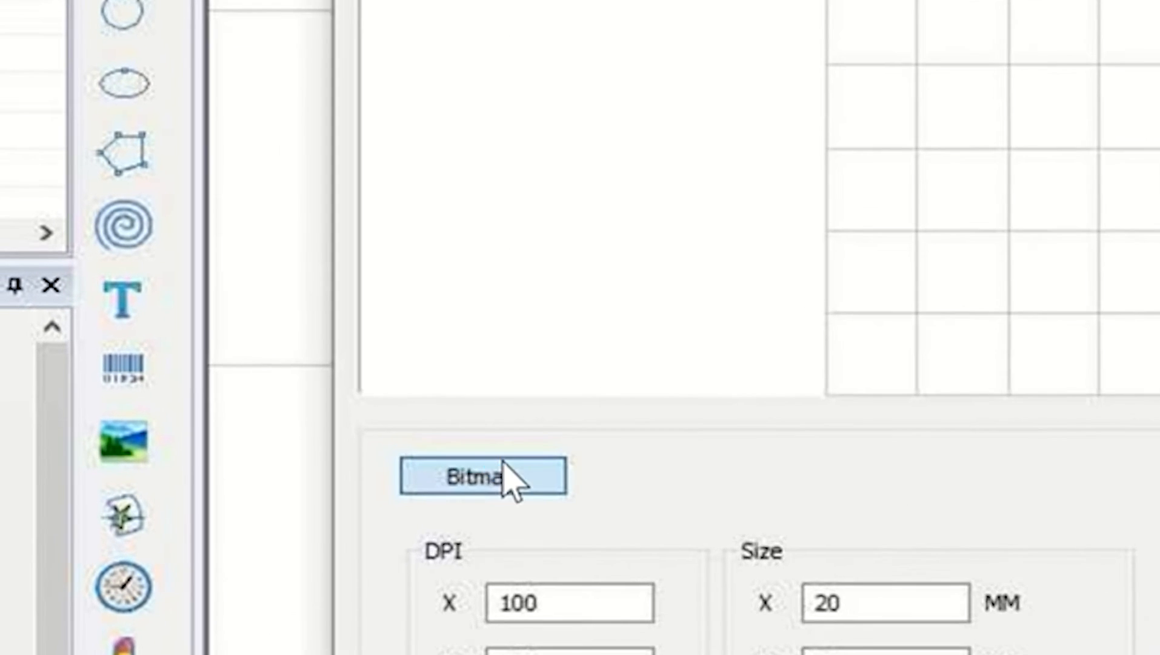
# - Compare previews of the normal, inverted and corrected MakeItCoin PNG images in the Downloads folder, and cancel without loading one
pyautogui.click(220, 505)
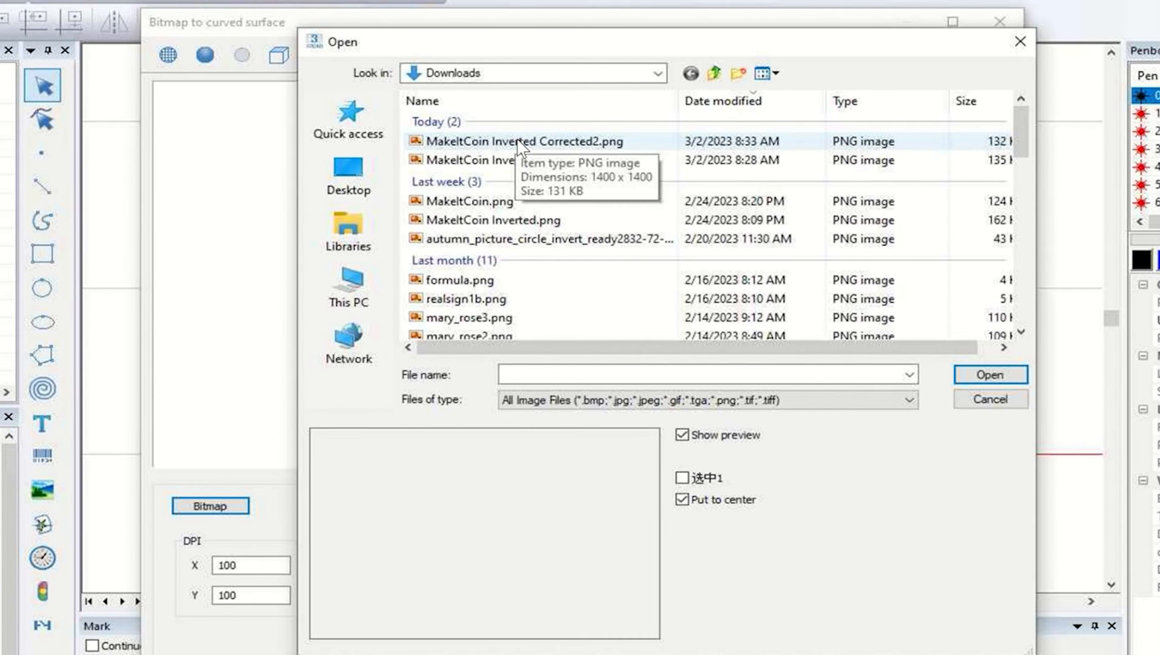
pyautogui.click(519, 142)
pyautogui.click(507, 160)
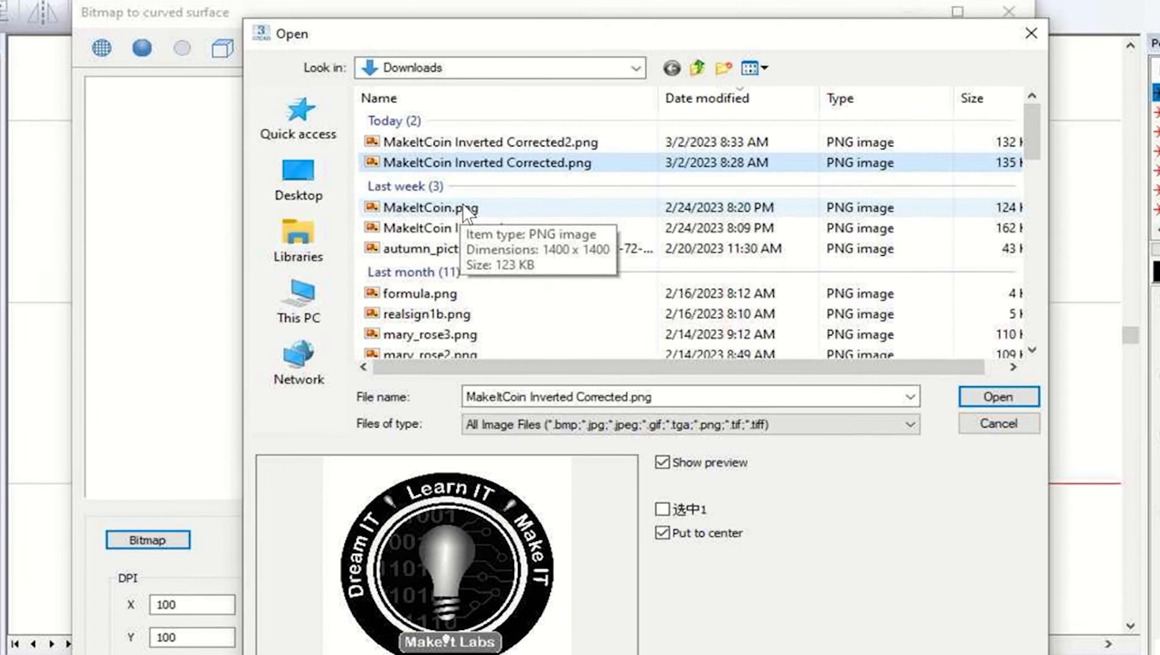
pyautogui.click(502, 205)
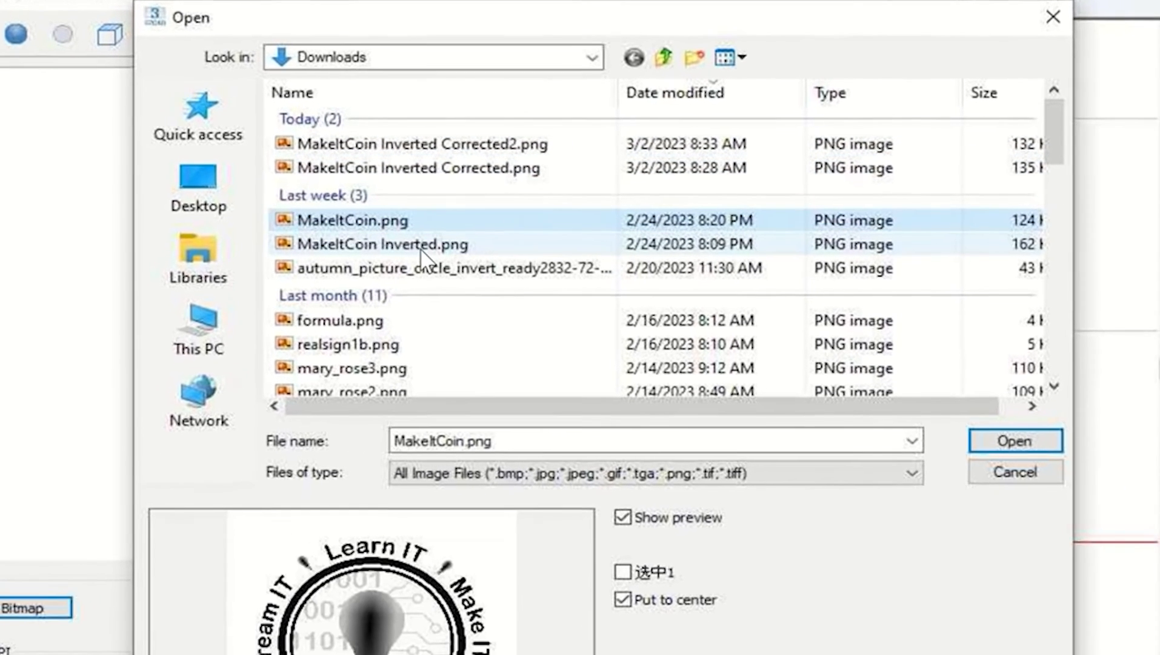
pyautogui.click(340, 242)
pyautogui.click(425, 143)
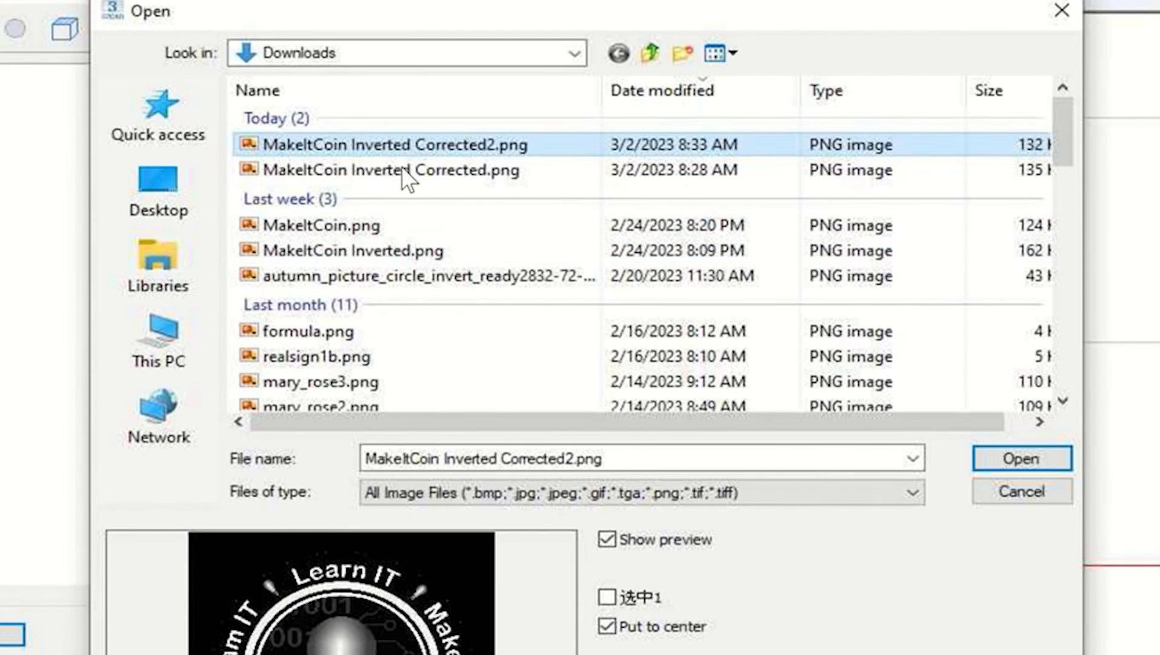
pyautogui.click(401, 169)
pyautogui.click(324, 226)
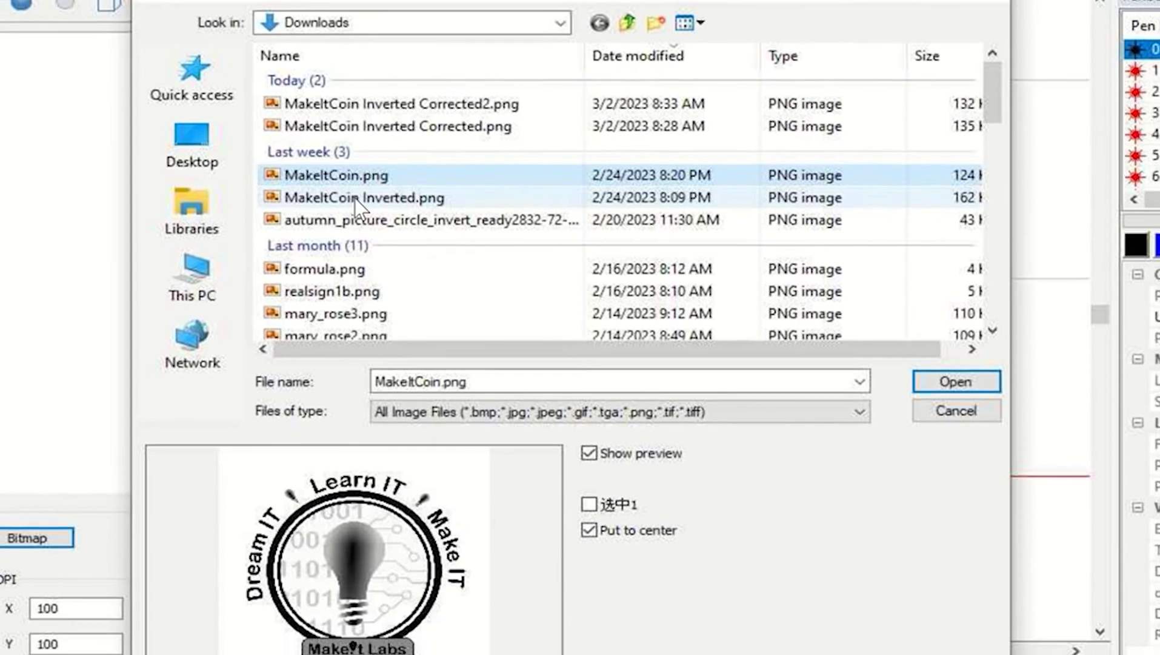
pyautogui.click(355, 198)
pyautogui.click(392, 103)
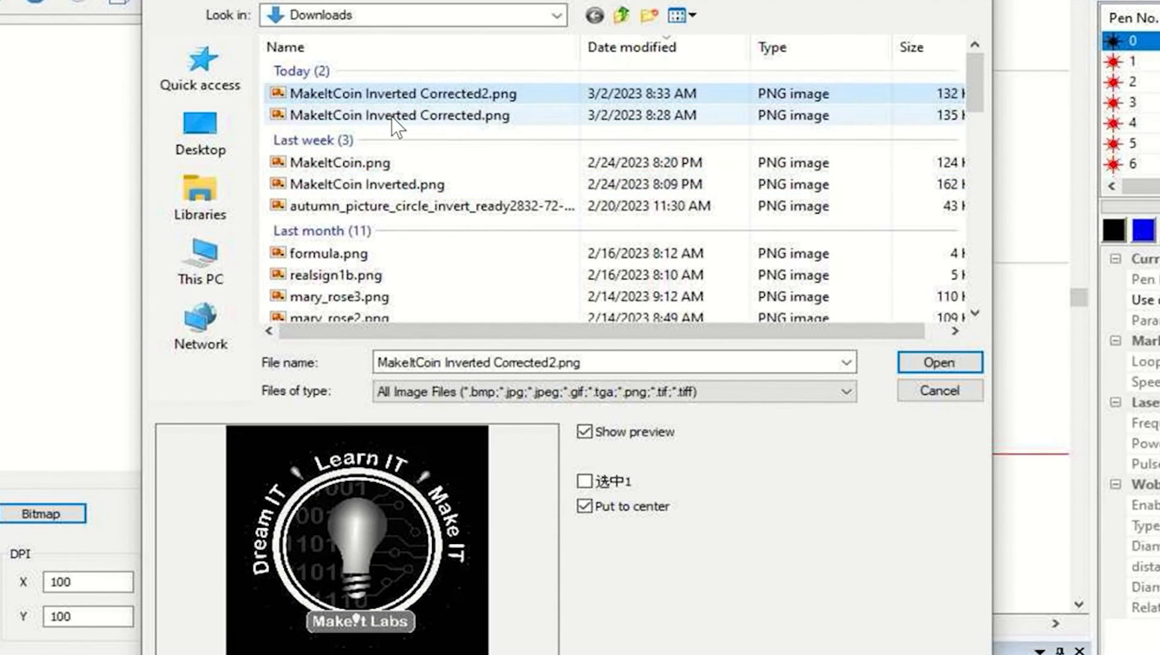
pyautogui.click(391, 116)
pyautogui.click(356, 169)
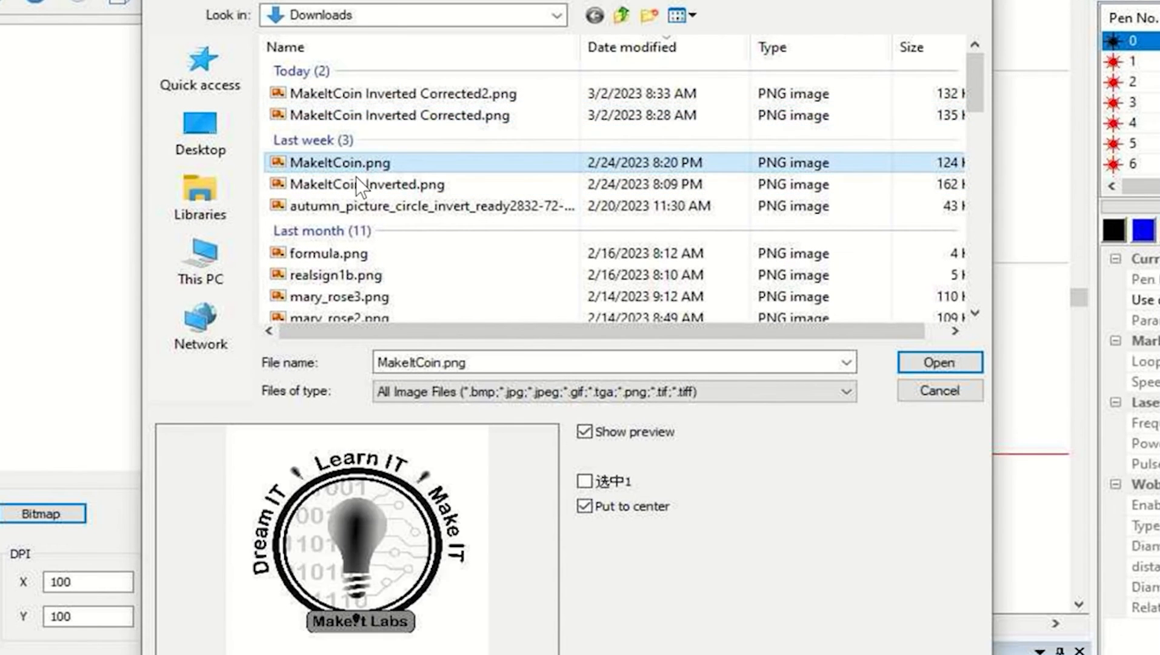
pyautogui.click(358, 165)
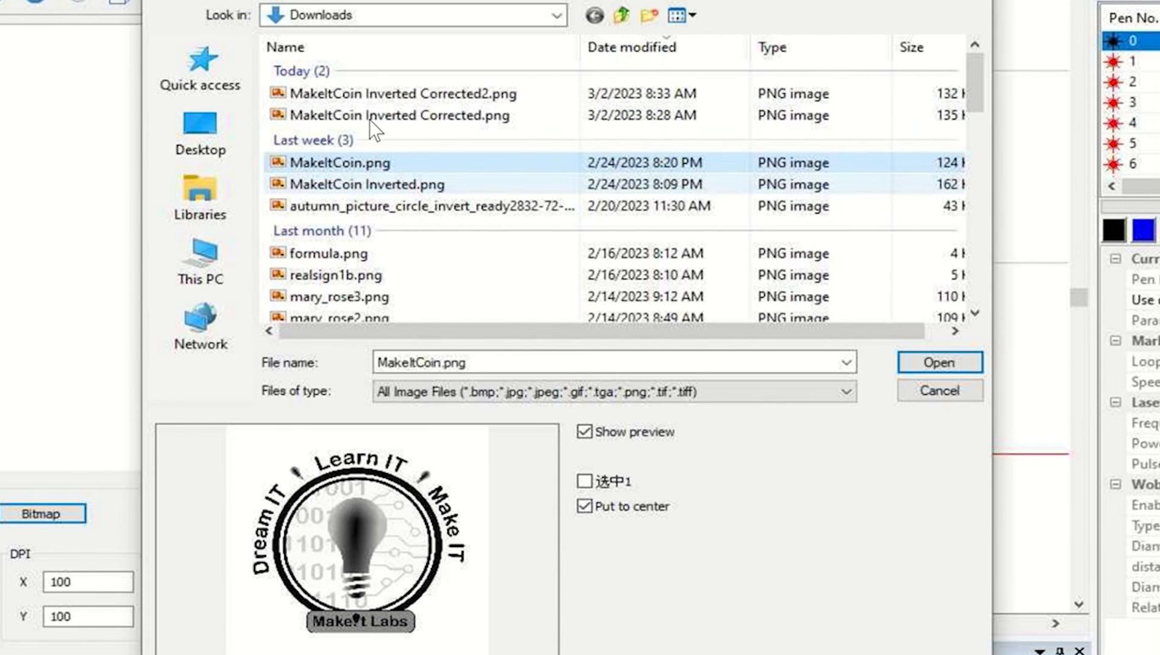
pyautogui.click(404, 95)
pyautogui.click(936, 388)
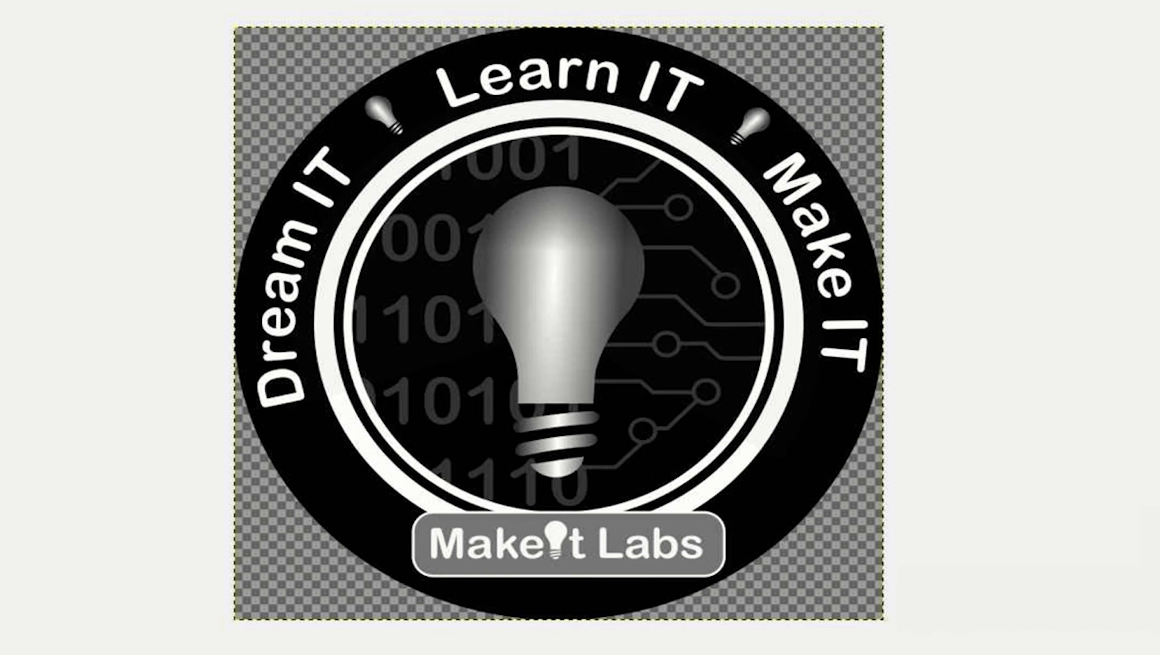
# - Load MakeItCoin Inverted.png from the Downloads folder as the bitmap for the curved surface
pyautogui.moveTo(535, 654)
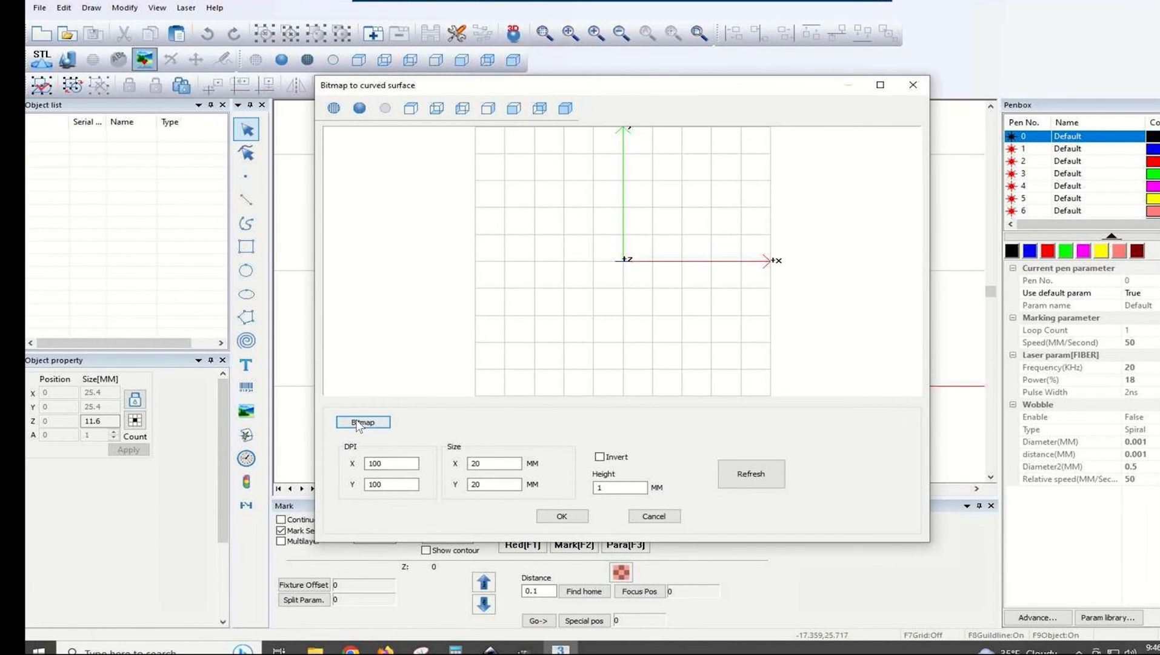
pyautogui.click(378, 420)
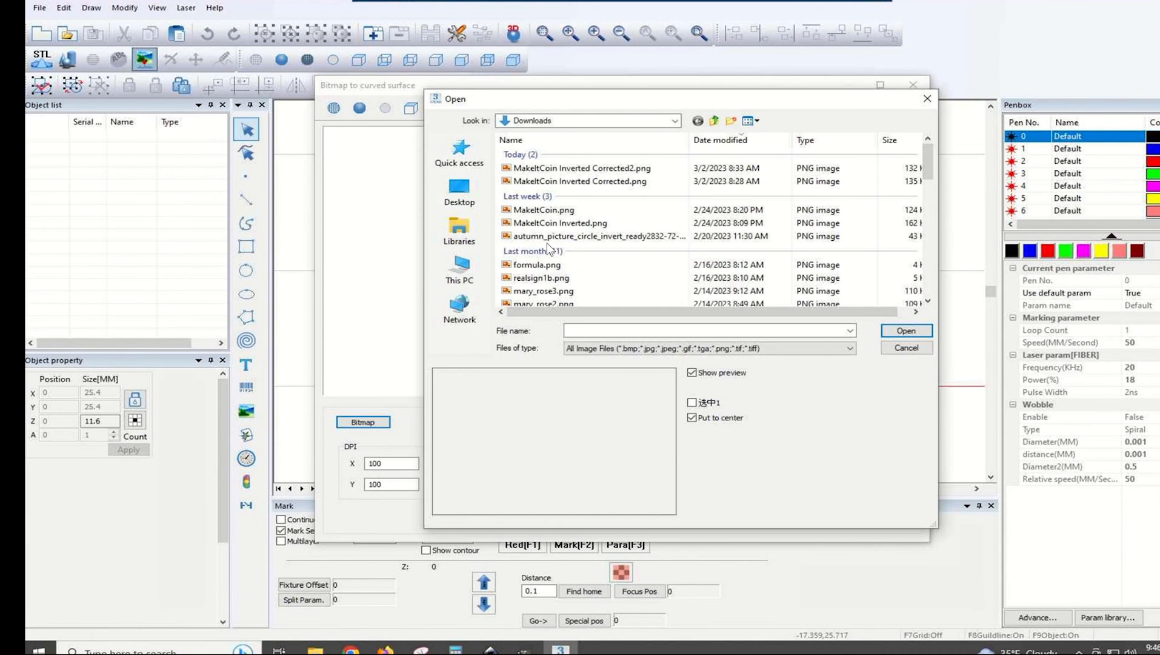
pyautogui.click(578, 222)
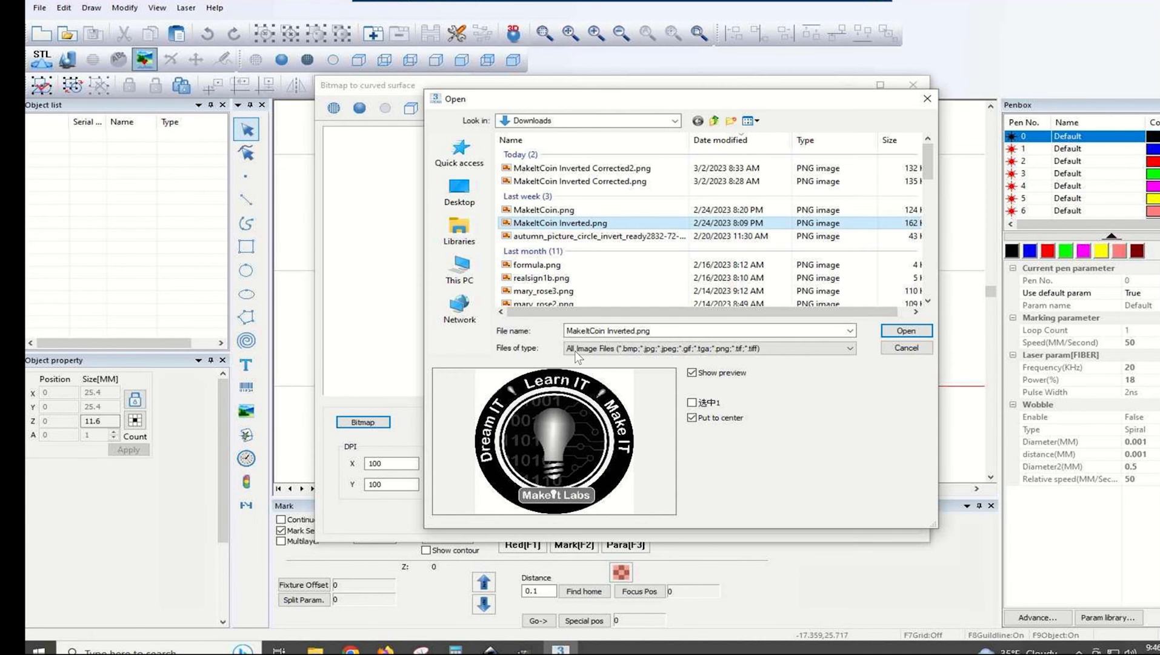
pyautogui.click(915, 331)
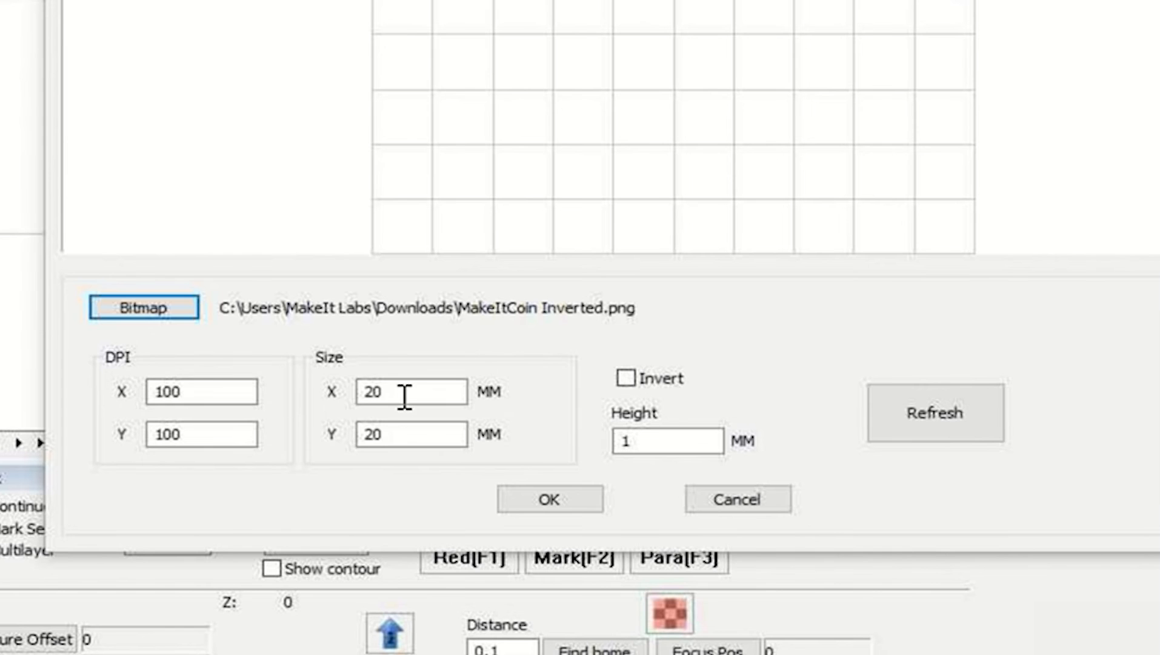
# - Set the curved surface's size to 23 mm in both X and Y
pyautogui.doubleClick(384, 399)
pyautogui.doubleClick(363, 435)
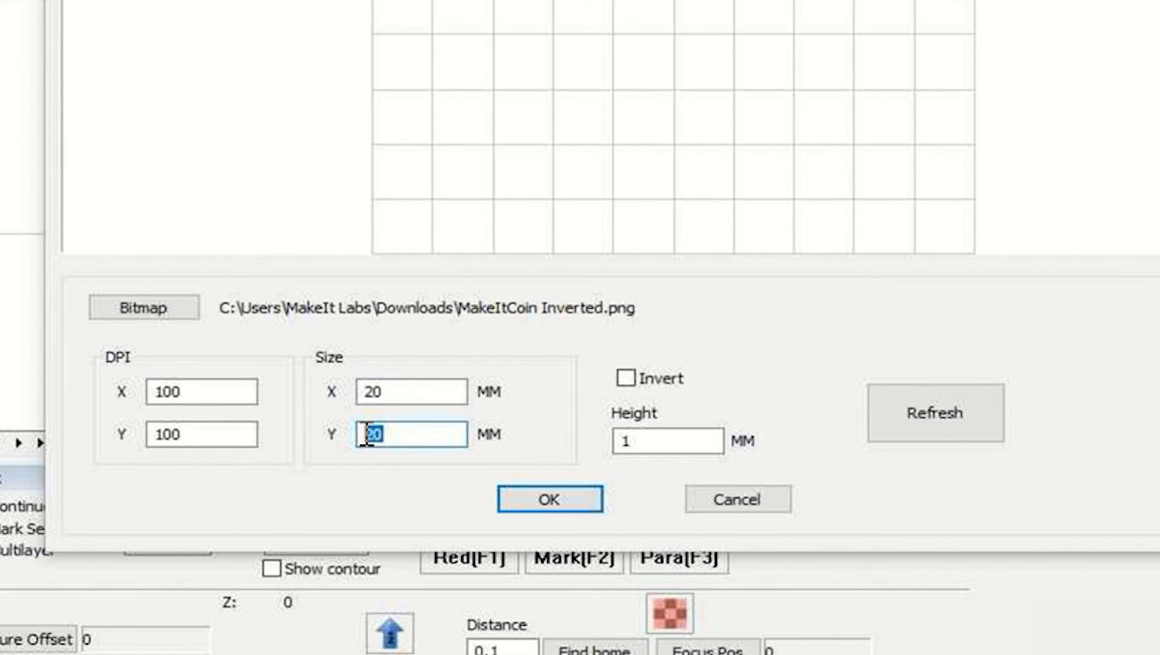
pyautogui.click(427, 395)
pyautogui.doubleClick(350, 394)
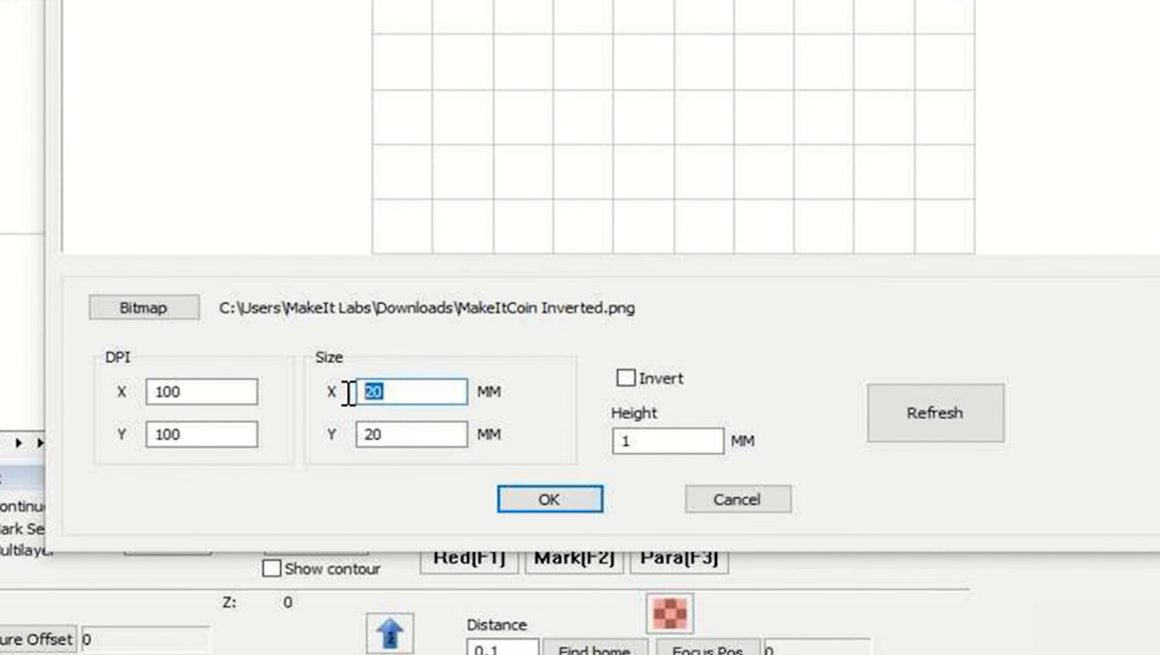
pyautogui.write('23')
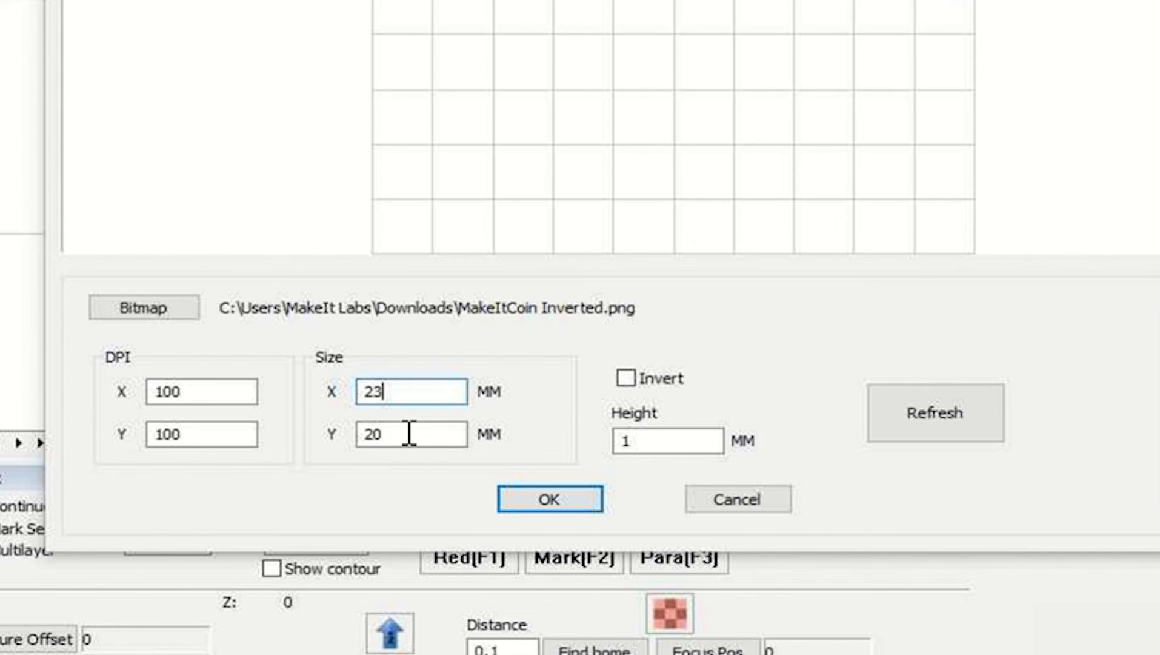
pyautogui.click(388, 432)
pyautogui.doubleClick(352, 433)
pyautogui.write('23')
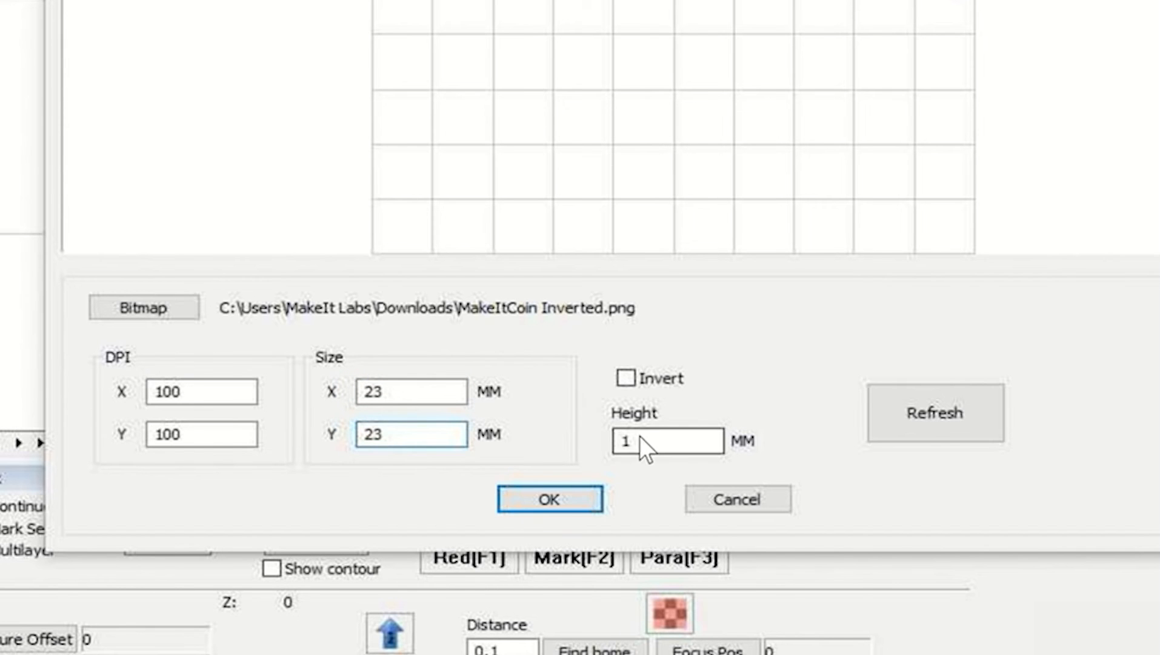
# - Review the height, DPI and size settings of the curved surface without changing them
pyautogui.click(681, 437)
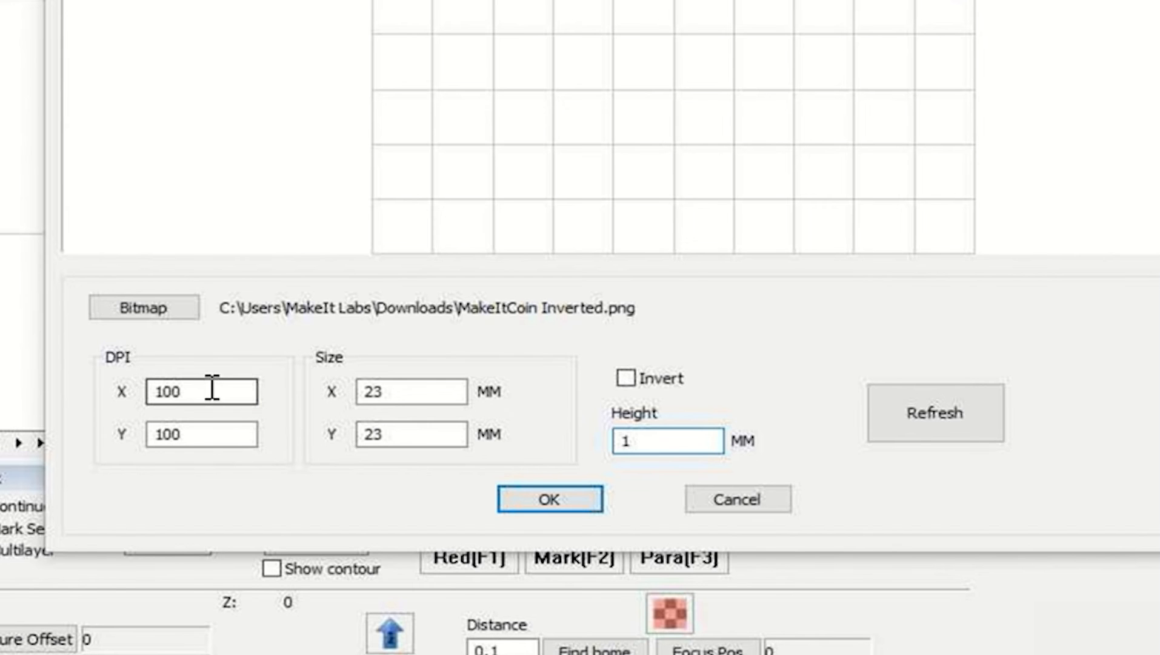
pyautogui.click(212, 392)
pyautogui.click(212, 425)
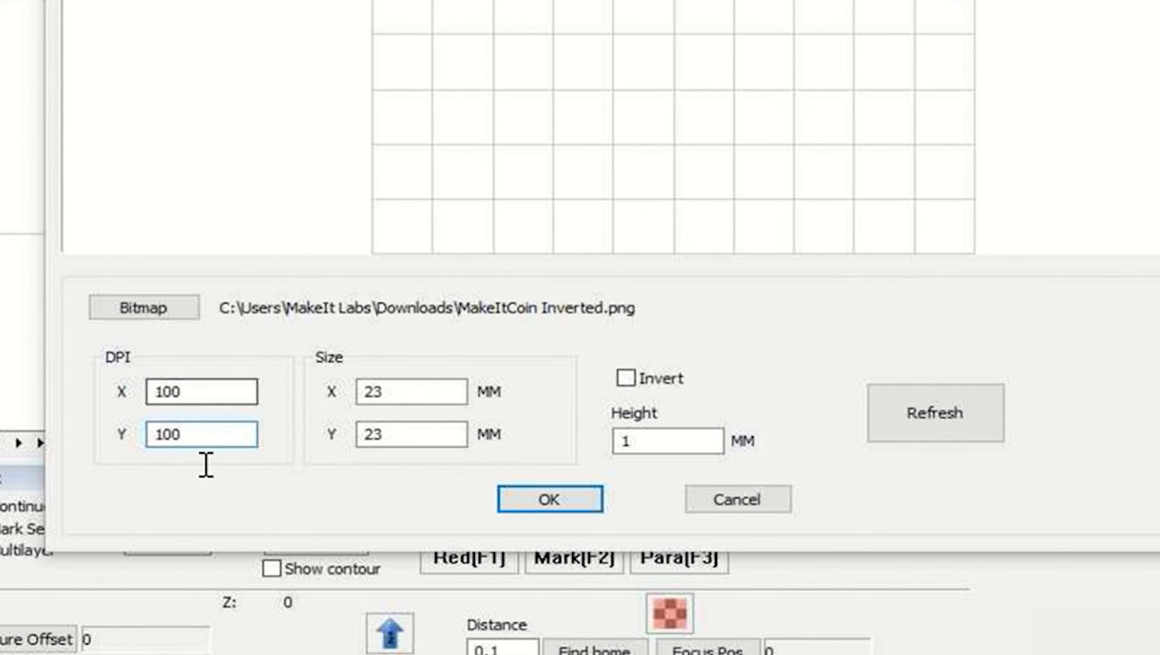
pyautogui.click(385, 385)
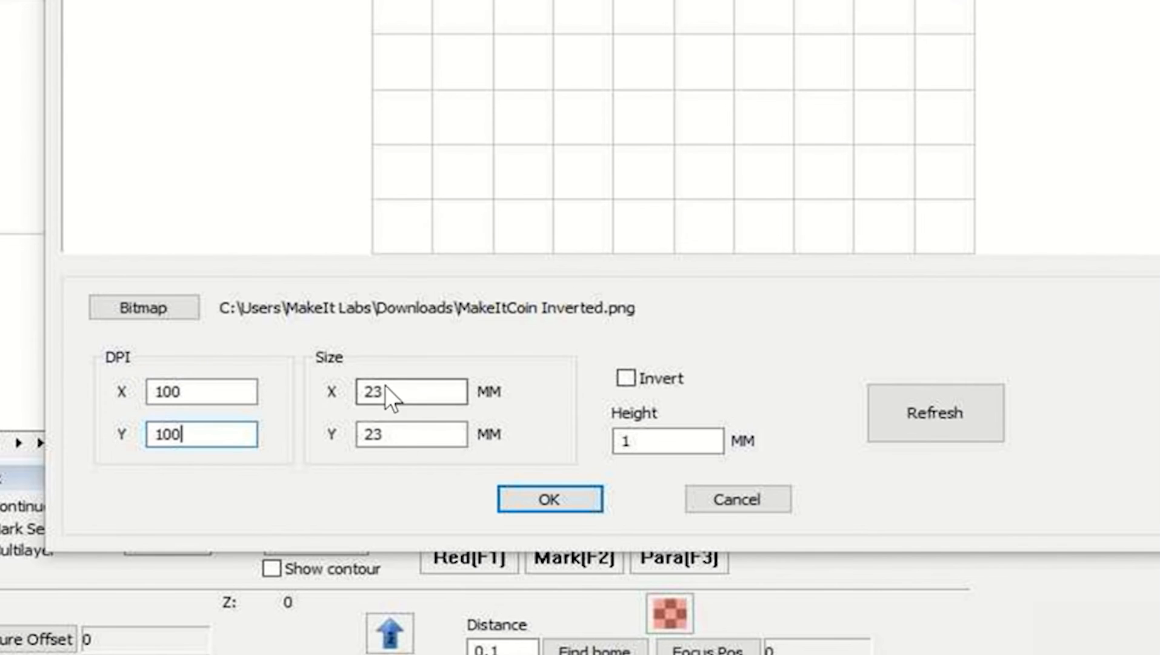
pyautogui.click(402, 435)
pyautogui.click(649, 439)
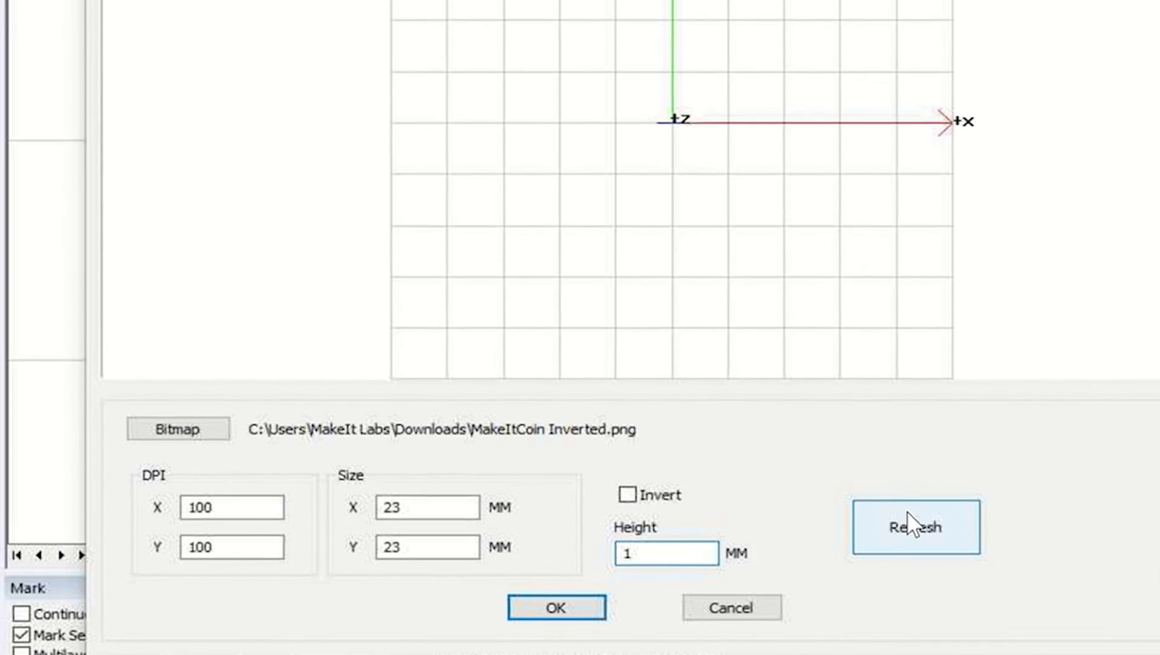
# - Generate the coin surface preview and inspect it in isometric view with wireframe and shaded display
pyautogui.click(919, 452)
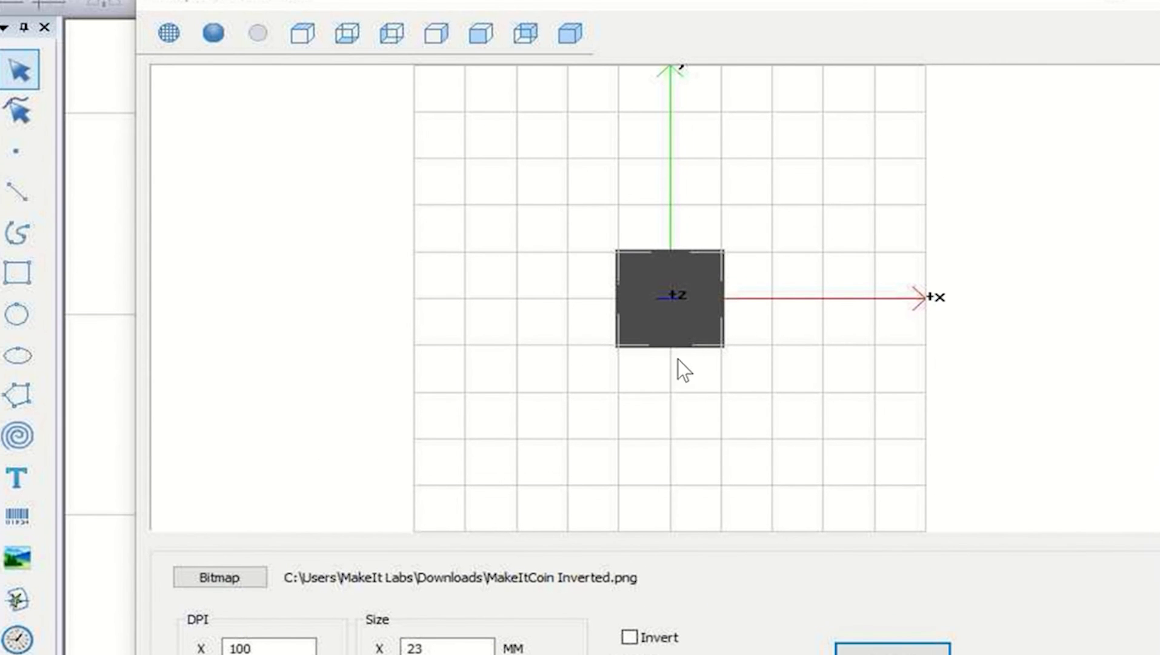
pyautogui.click(571, 34)
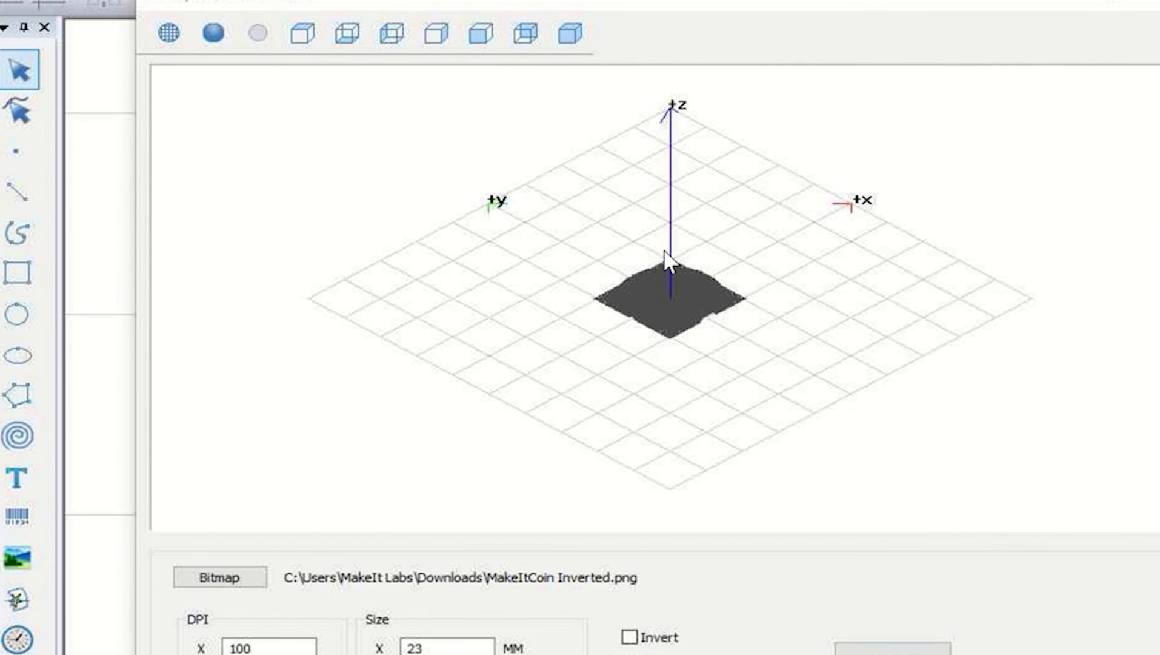
pyautogui.scroll(8, 654, 288)
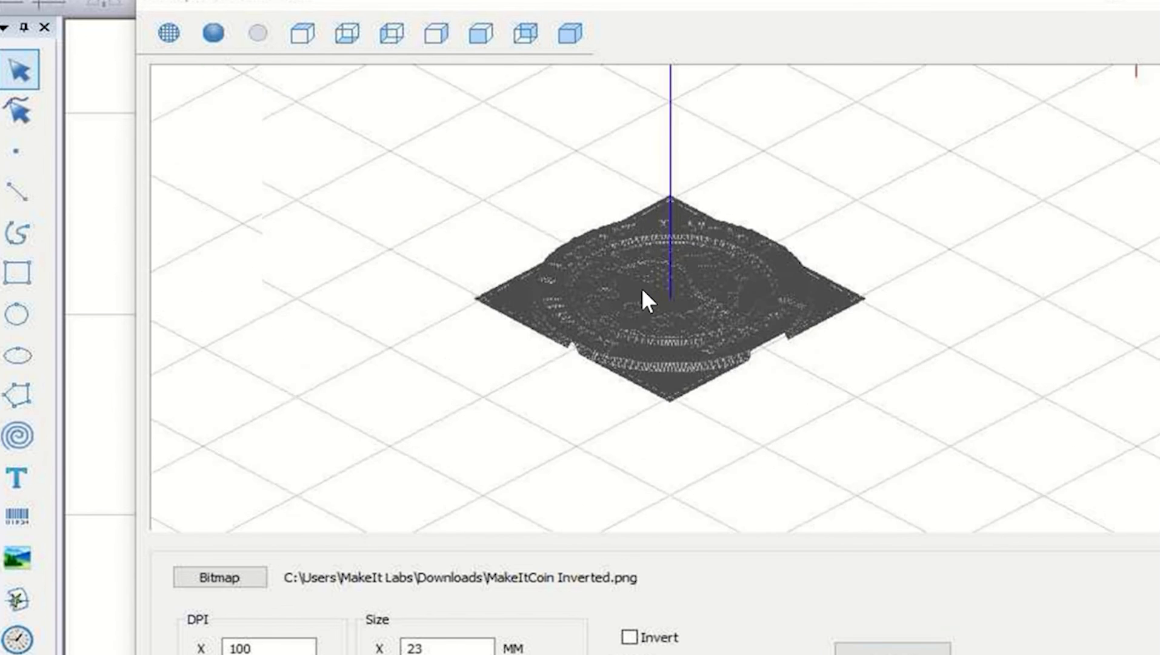
pyautogui.scroll(2, 643, 290)
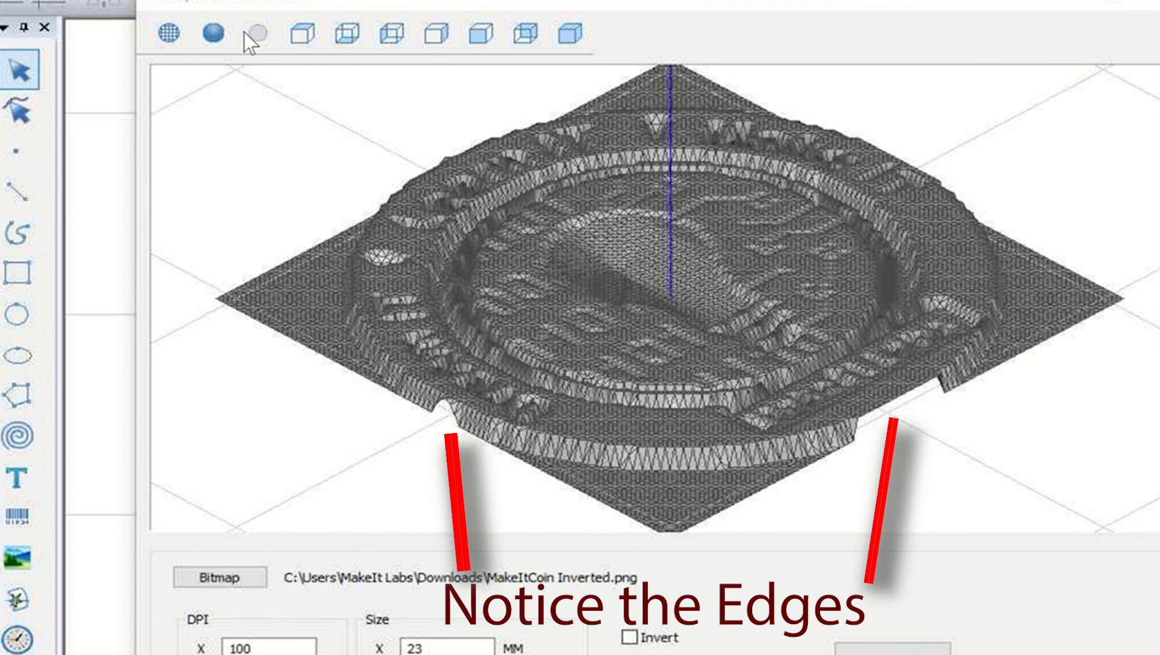
pyautogui.click(164, 33)
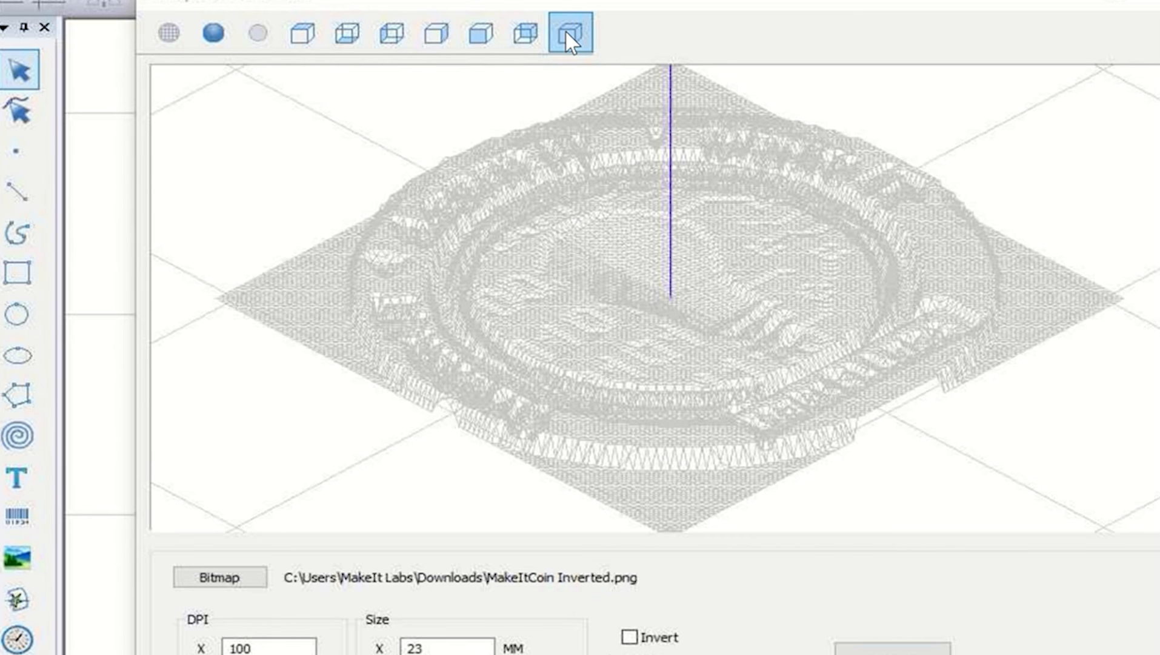
pyautogui.click(213, 34)
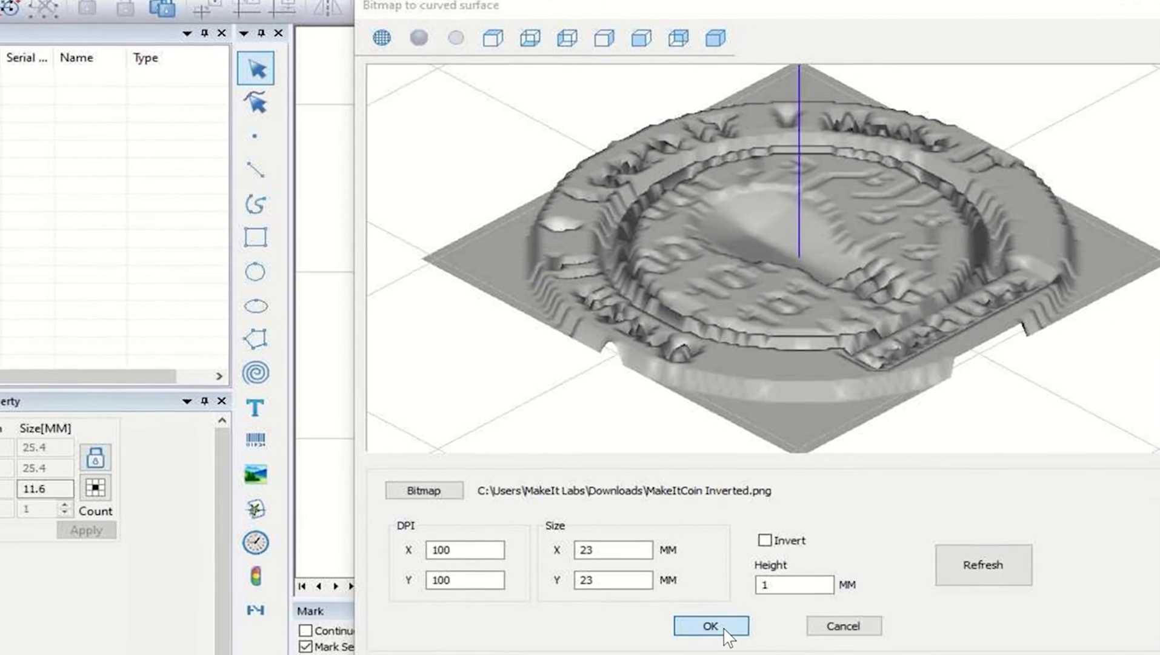
# - Insert the curved coin surface into the workspace and show it in isometric view
pyautogui.click(749, 654)
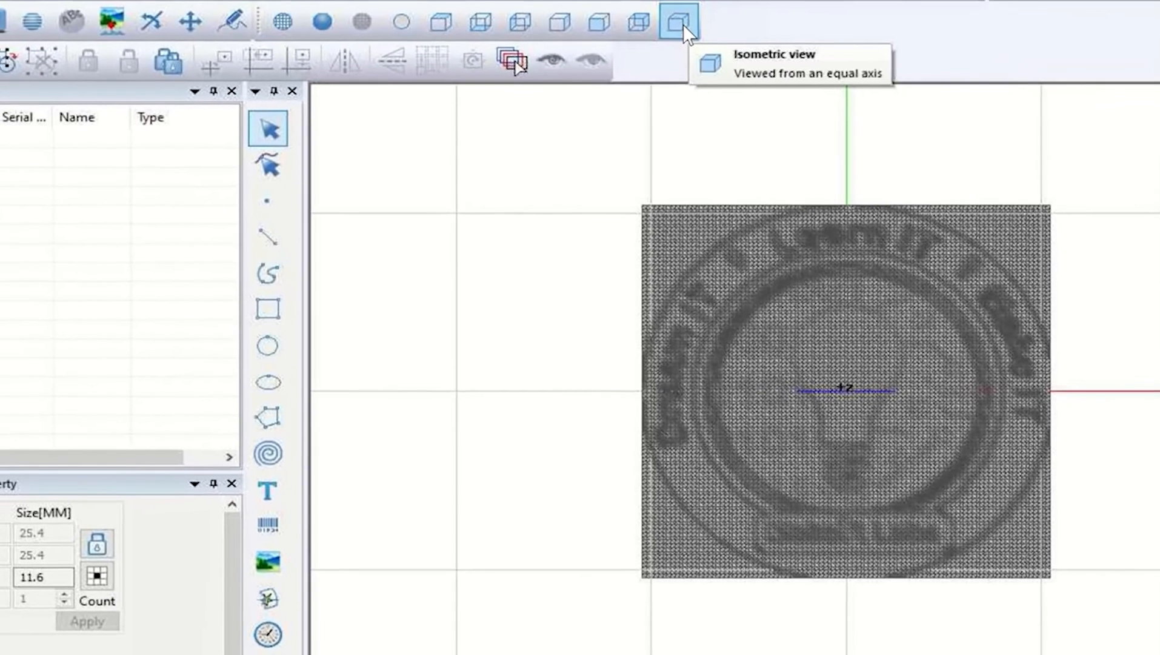
pyautogui.click(588, 5)
pyautogui.click(713, 31)
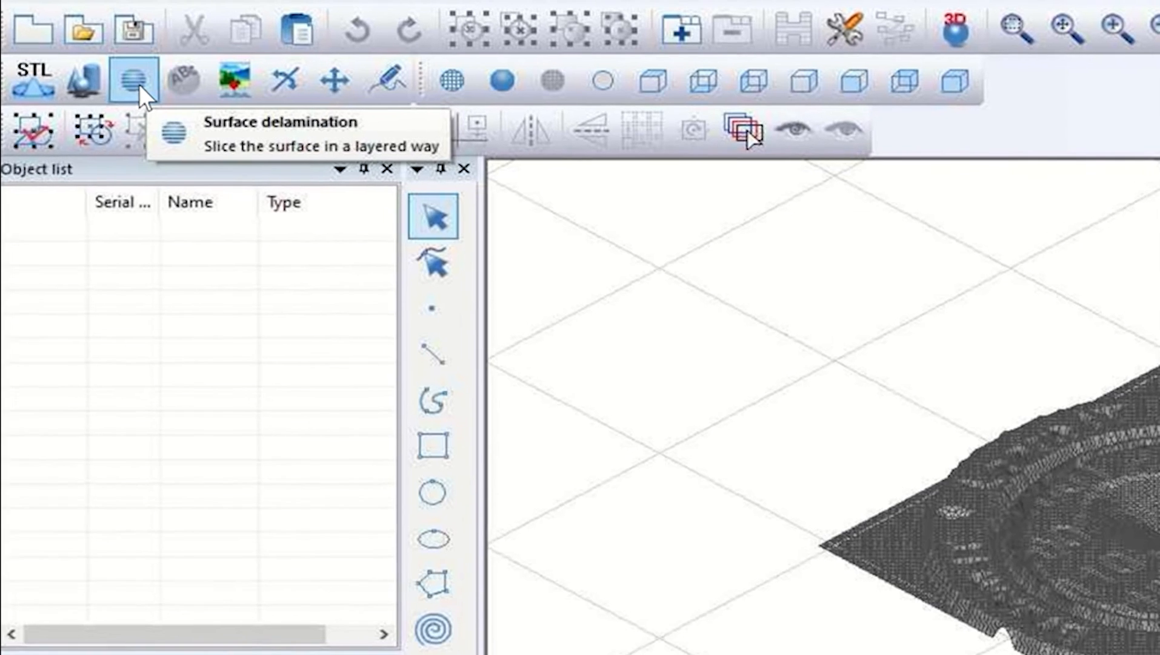
# - Slice the coin surface with Surface delamination, using its own Z limits of 0 and 1 and a thickness of 0.05
pyautogui.click(138, 84)
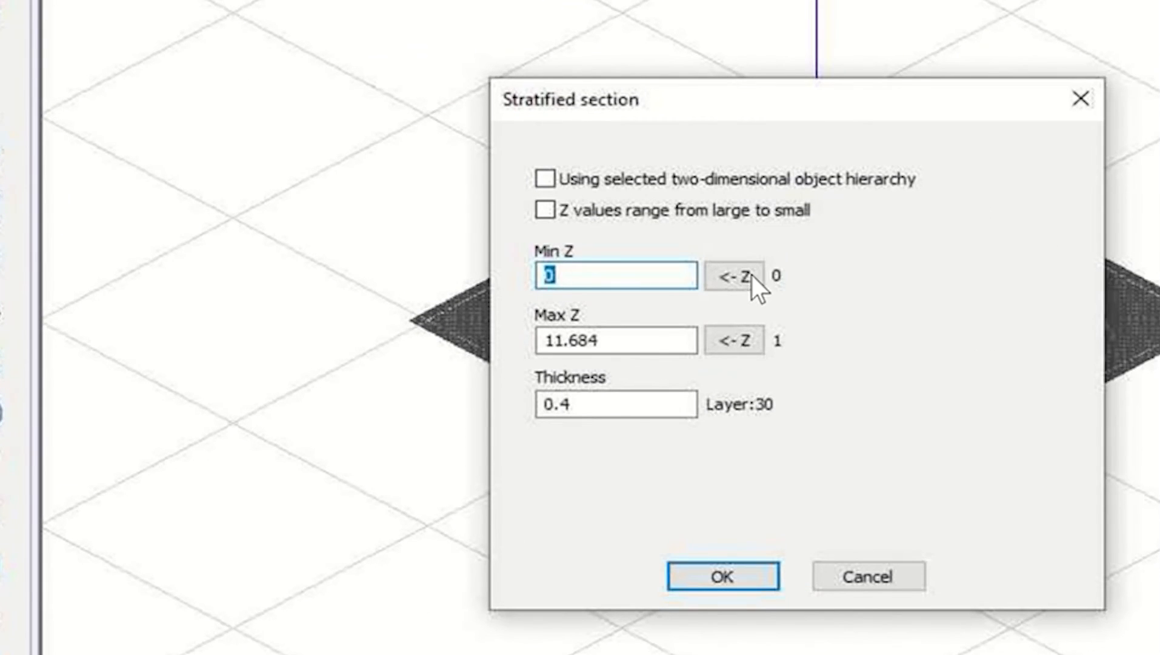
pyautogui.click(752, 275)
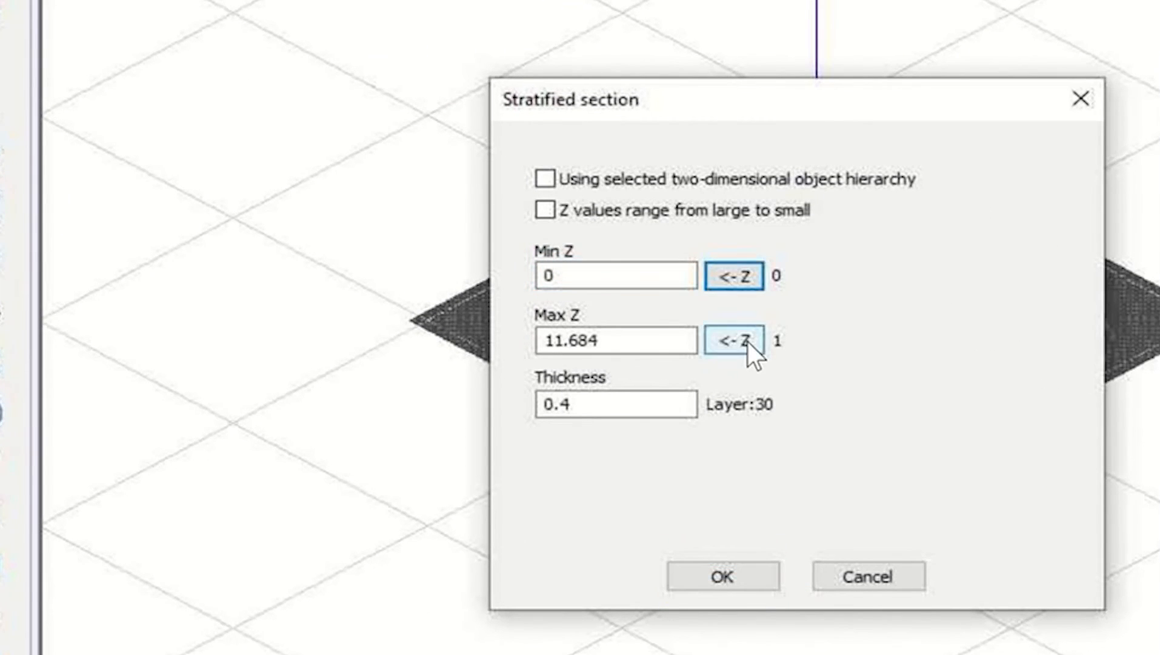
pyautogui.click(748, 341)
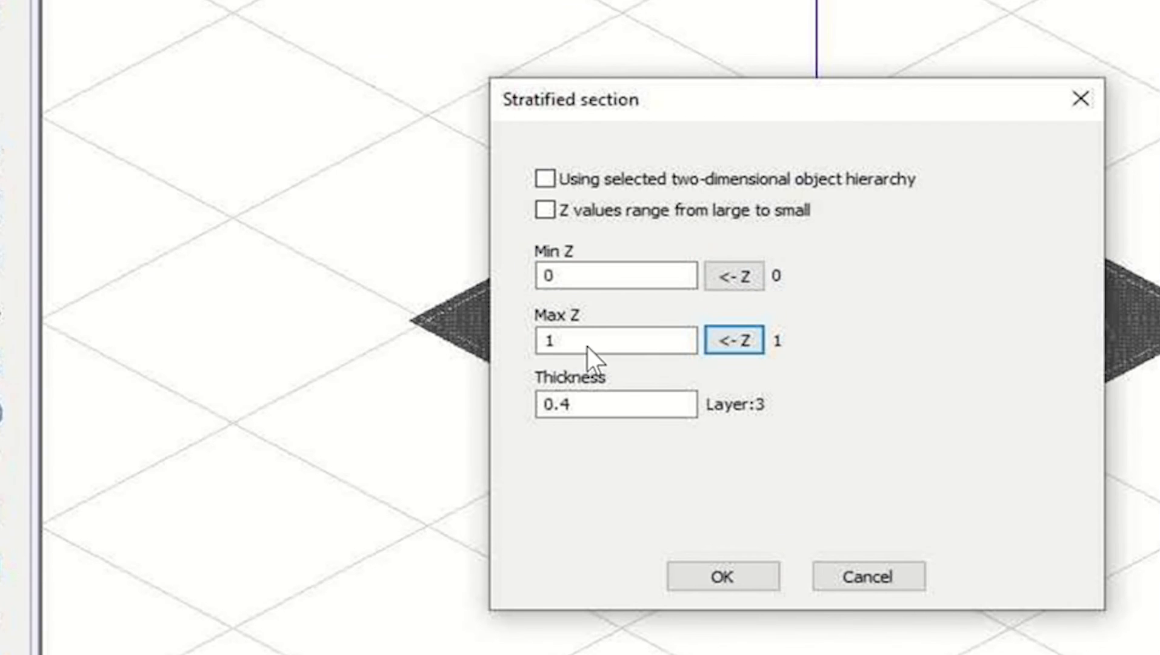
pyautogui.doubleClick(567, 403)
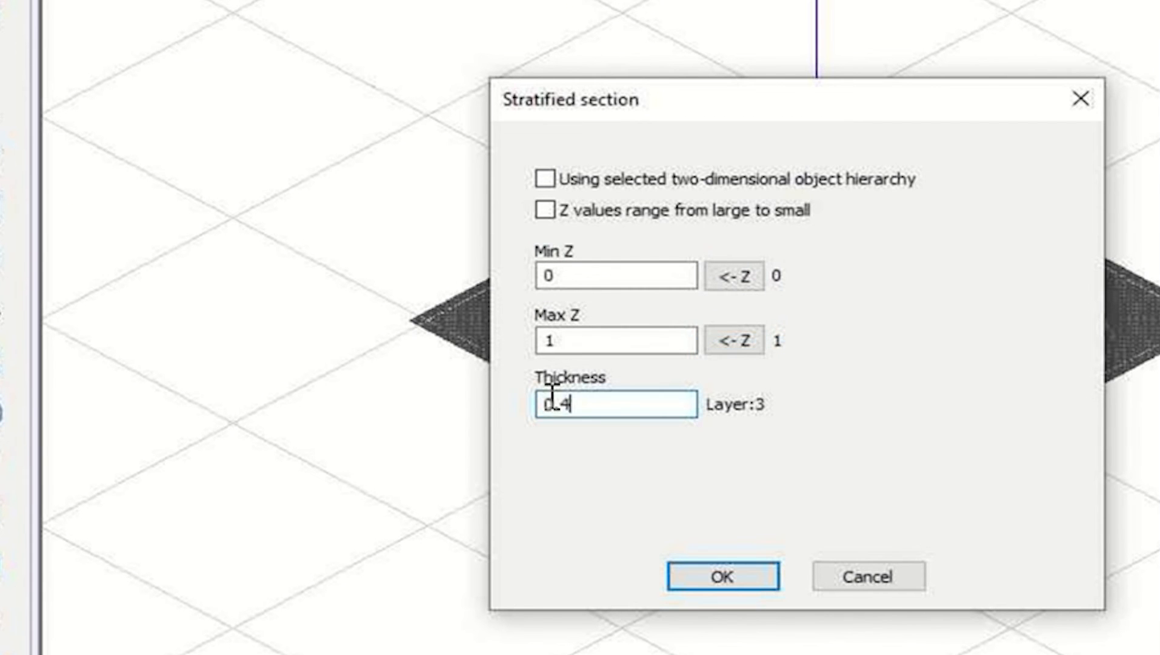
pyautogui.moveTo(571, 403); pyautogui.dragTo(562, 403)
pyautogui.write('1')
pyautogui.press('BackSpace')
pyautogui.write('0')
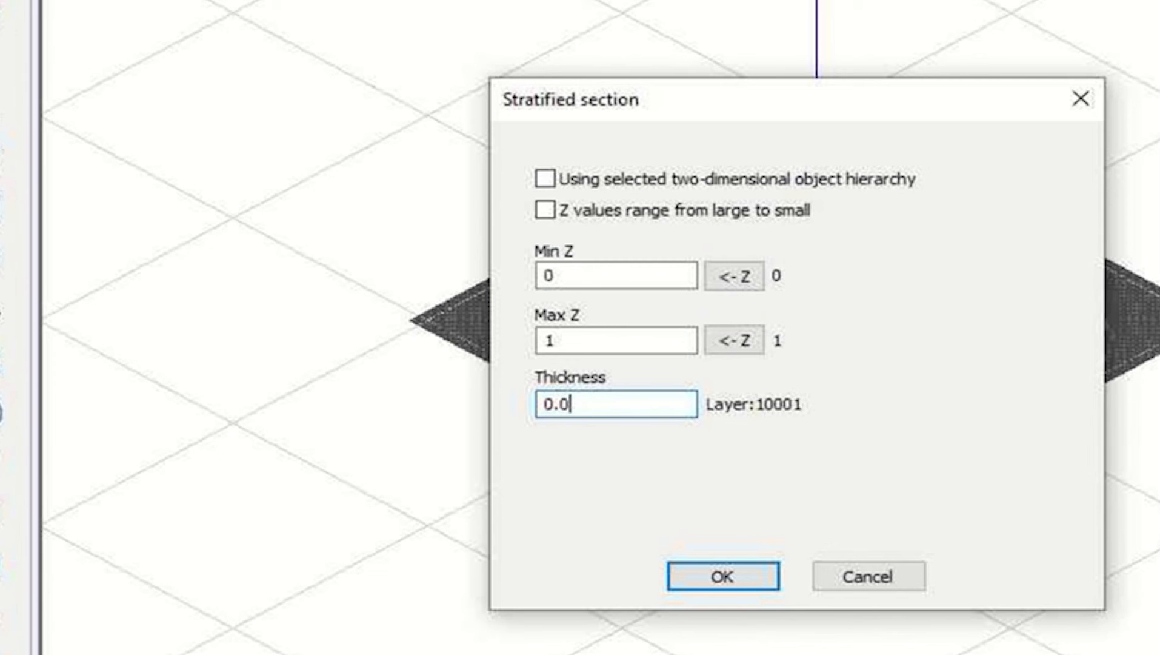
pyautogui.write('5')
pyautogui.click(735, 574)
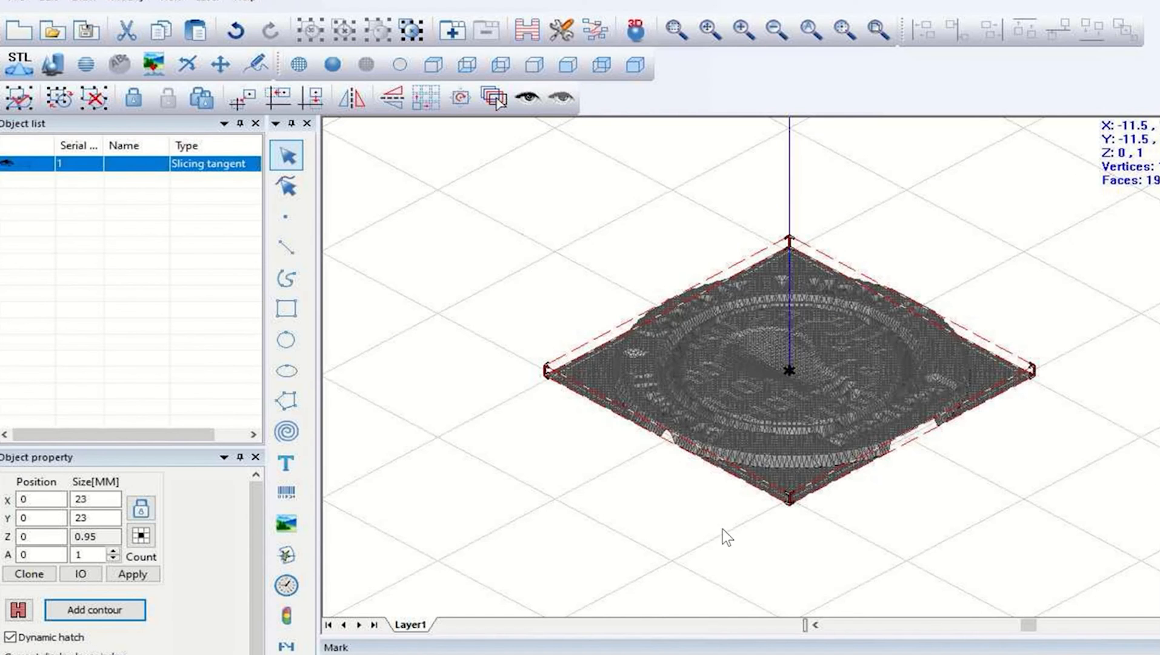
# - Show the sliced coin in the 2D display and start a new file without saving the changes
pyautogui.click(631, 37)
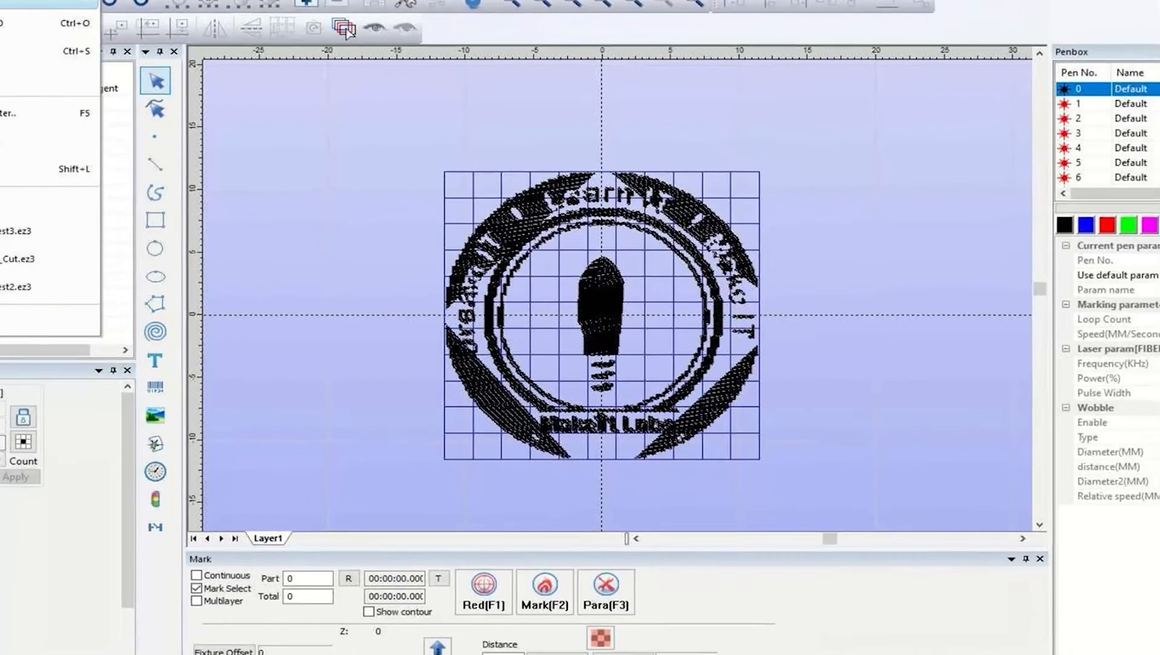
pyautogui.click(25, 3)
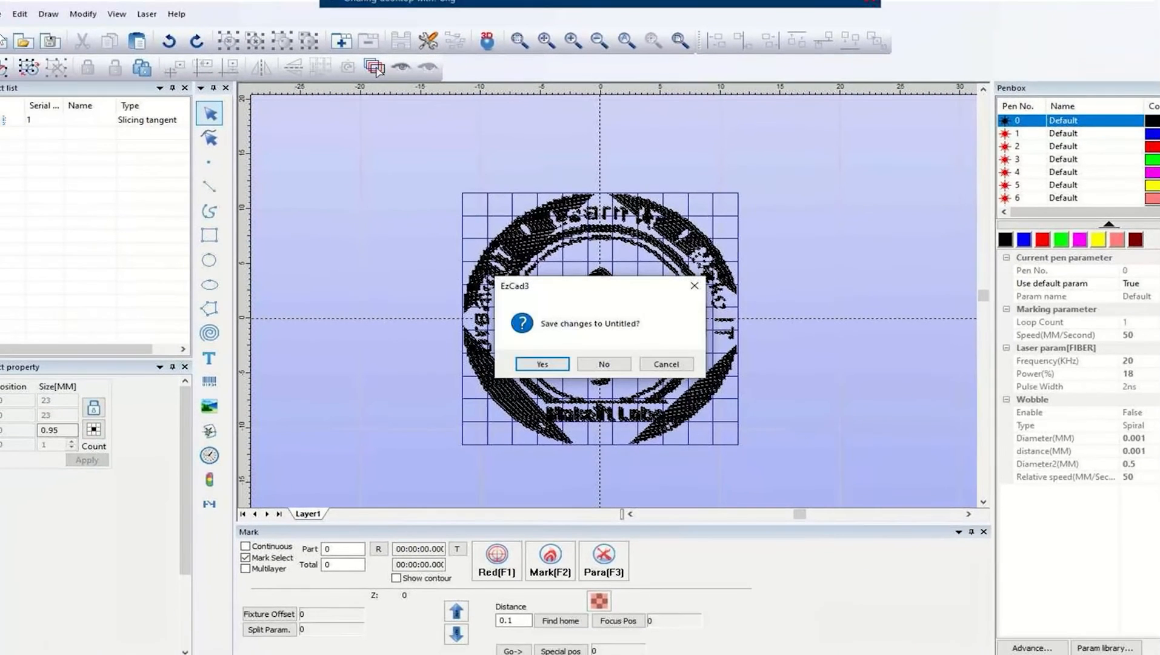
pyautogui.click(604, 365)
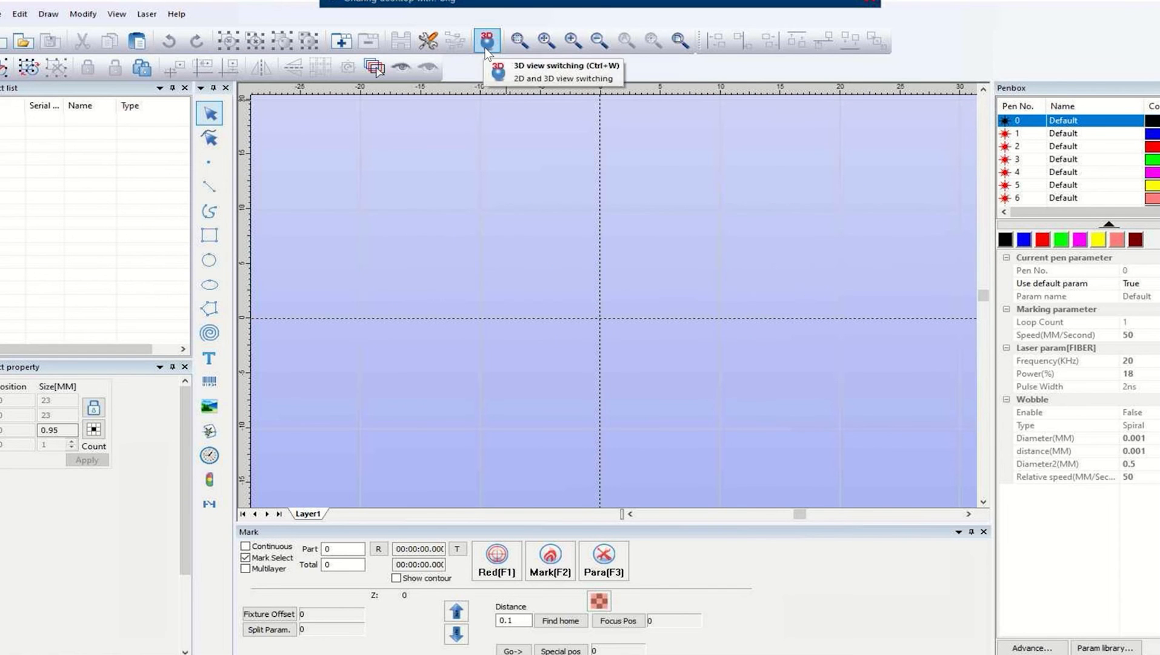
# - In the 3D display, load MakeItCoin Inverted Corrected.png from the Downloads folder into the Bitmap to curved surface tool
pyautogui.click(487, 40)
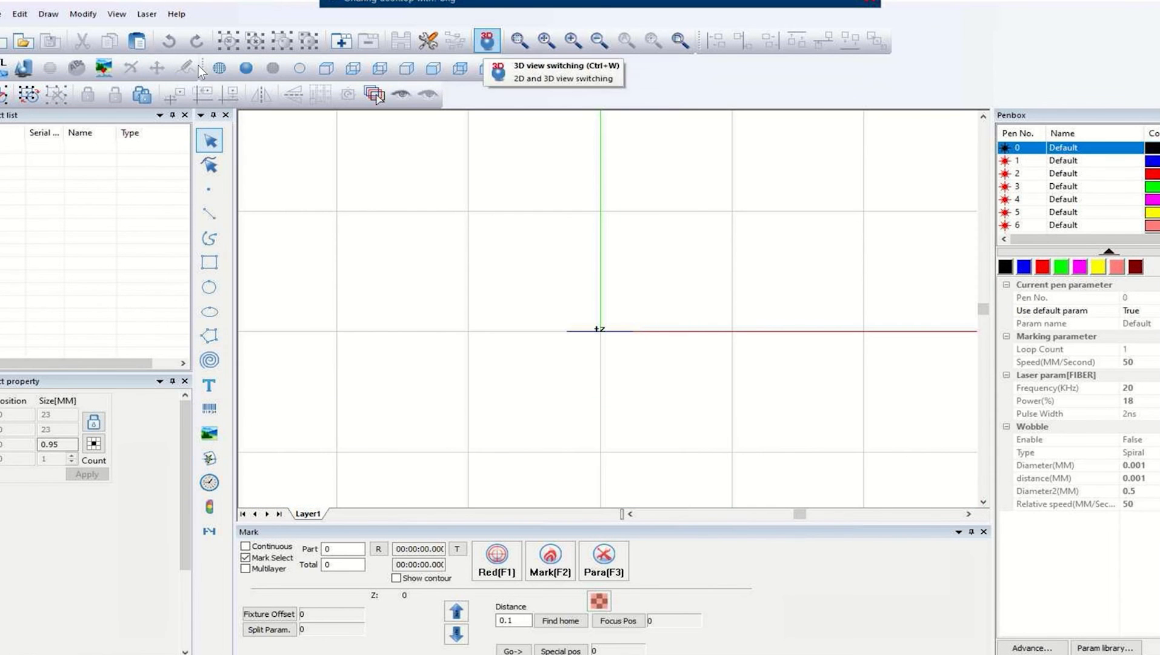
pyautogui.click(104, 68)
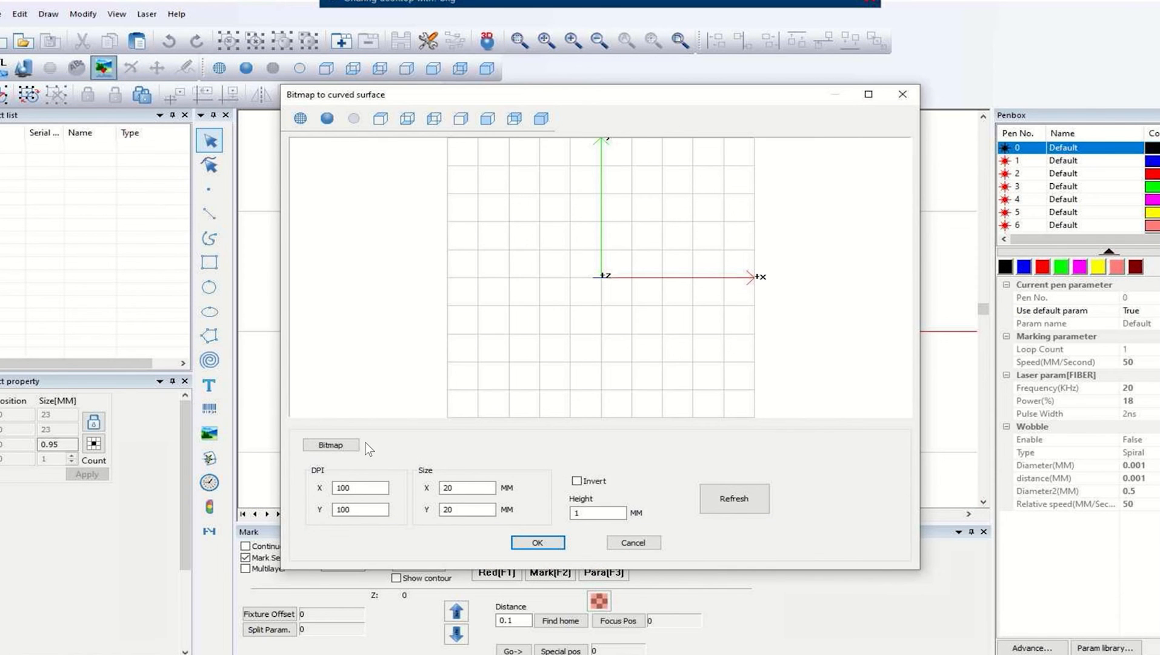
pyautogui.click(331, 445)
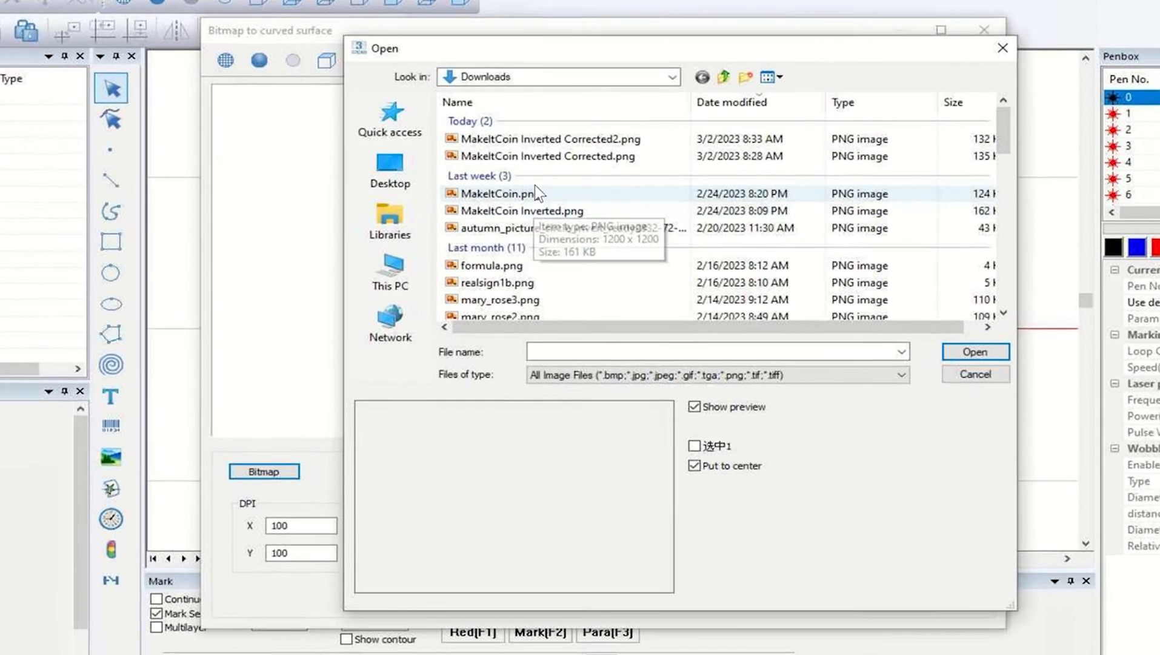
pyautogui.click(542, 155)
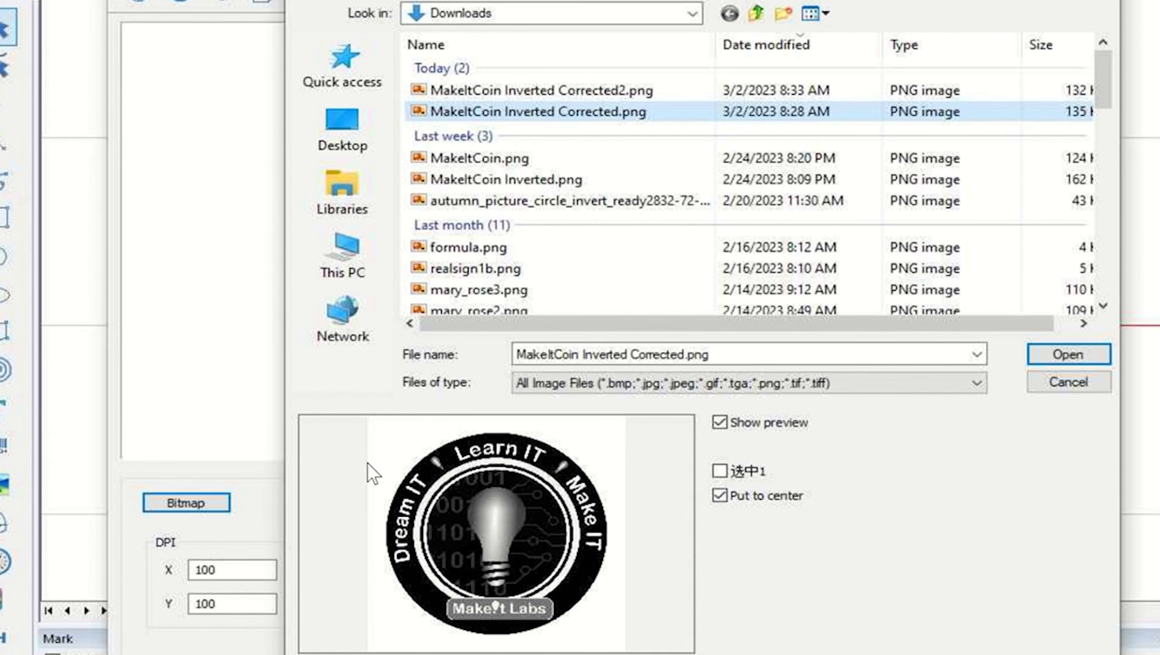
pyautogui.click(1058, 355)
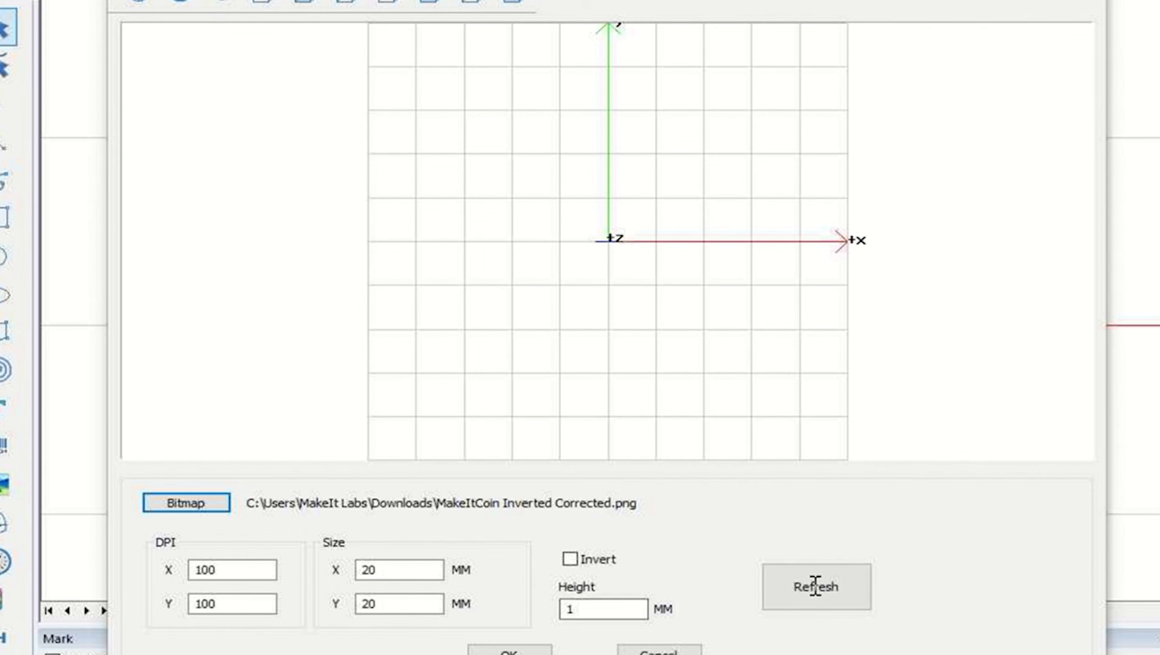
# - Generate the corrected coin's surface preview, inspect it in isometric view, and insert the surface into the workspace
pyautogui.click(834, 579)
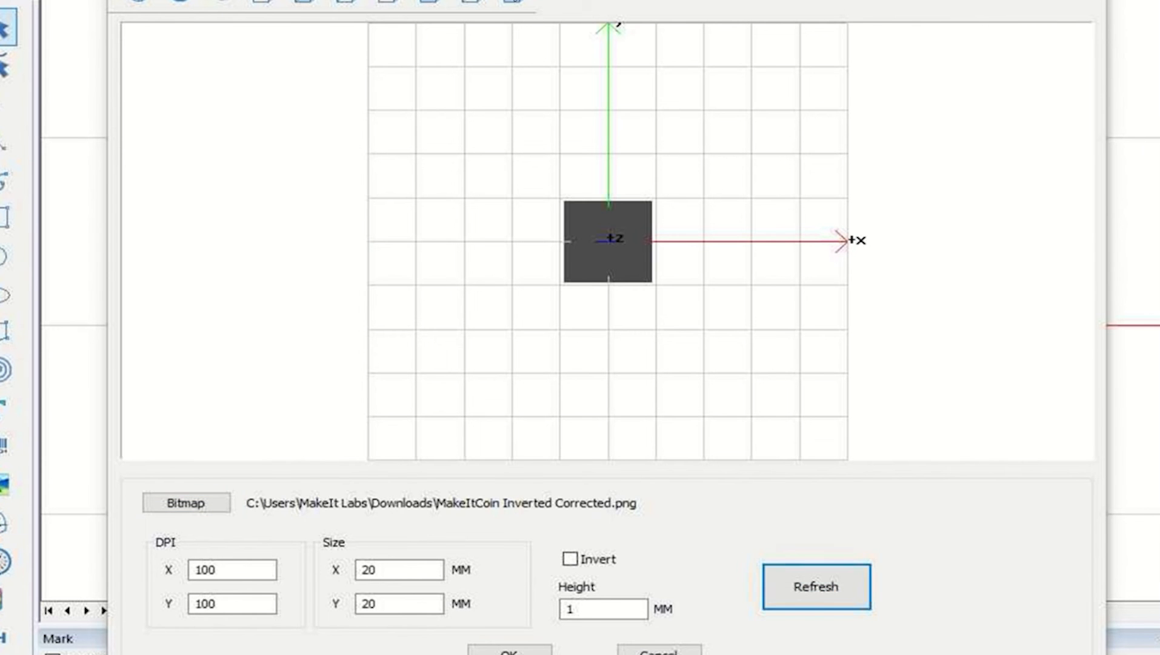
pyautogui.click(512, 2)
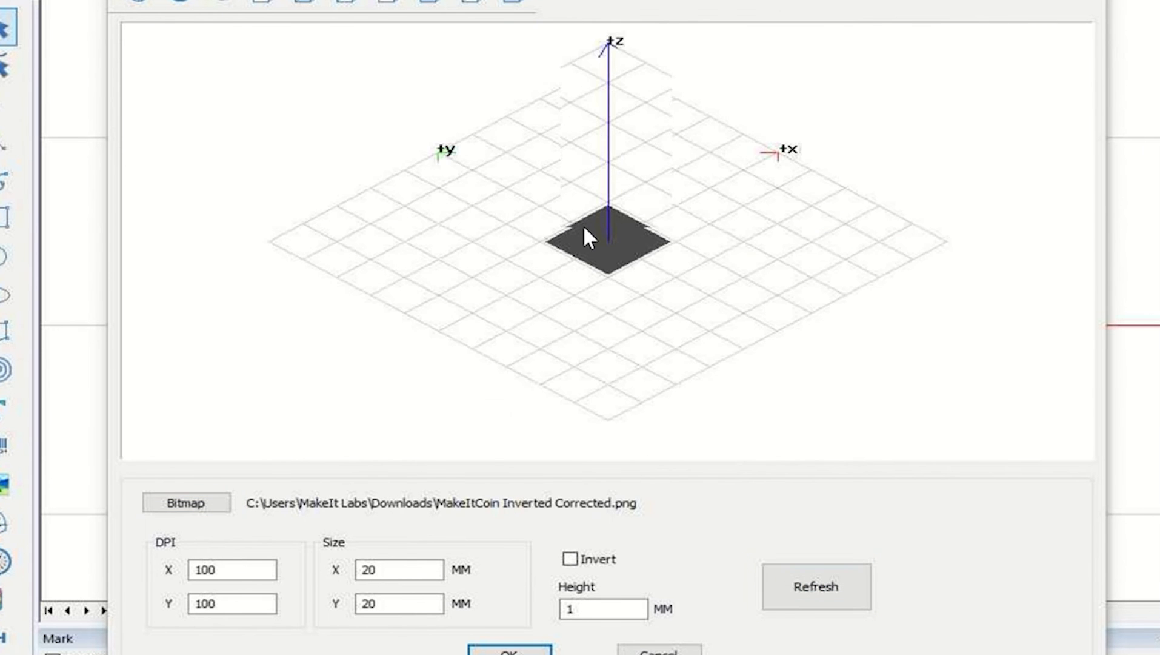
pyautogui.scroll(5, 582, 222)
pyautogui.scroll(3, 576, 217)
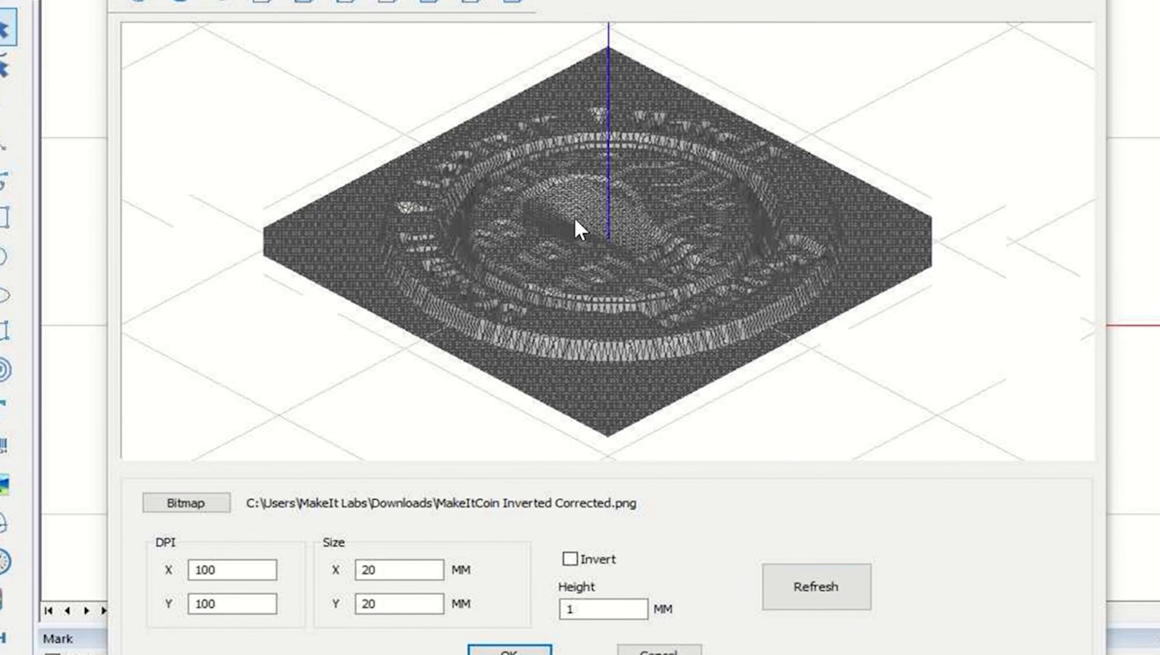
pyautogui.click(525, 651)
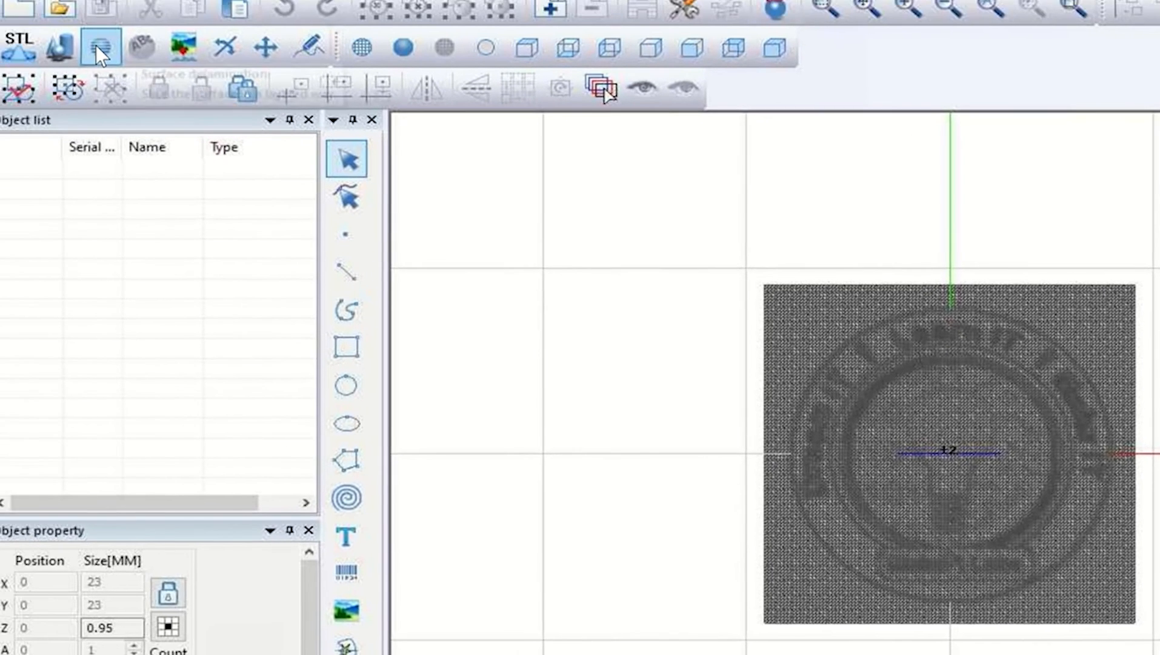
# - Slice the corrected coin surface with Surface delamination, using its own Z limits of 0 and 1 and a thickness of 0.05
pyautogui.click(8, 11)
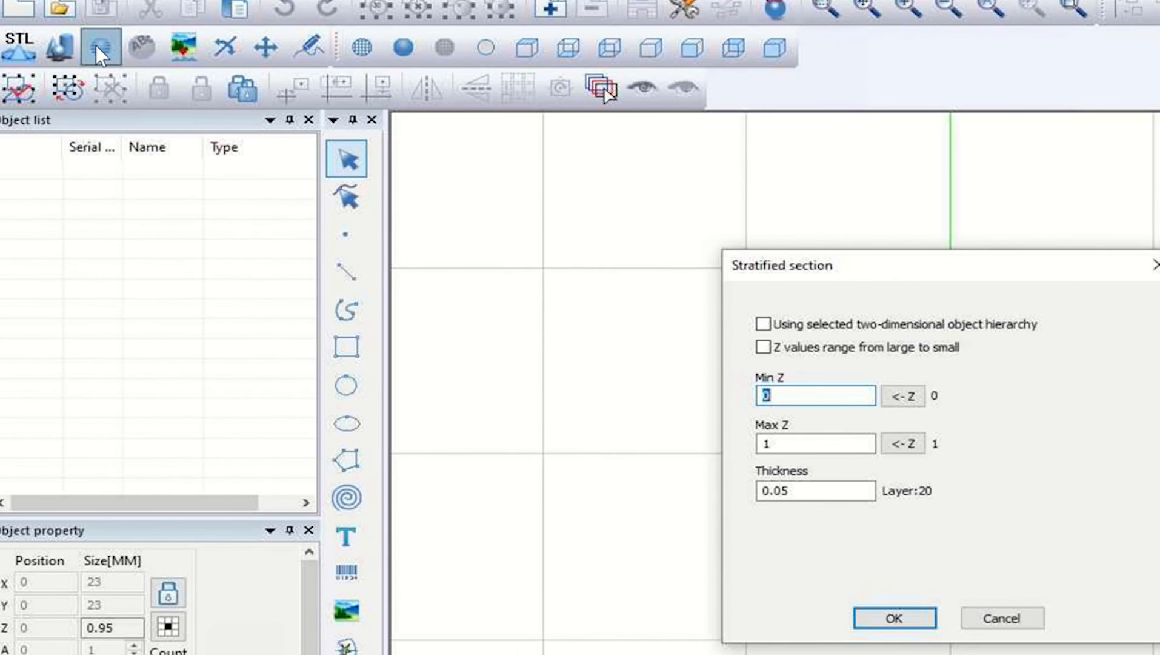
pyautogui.click(901, 395)
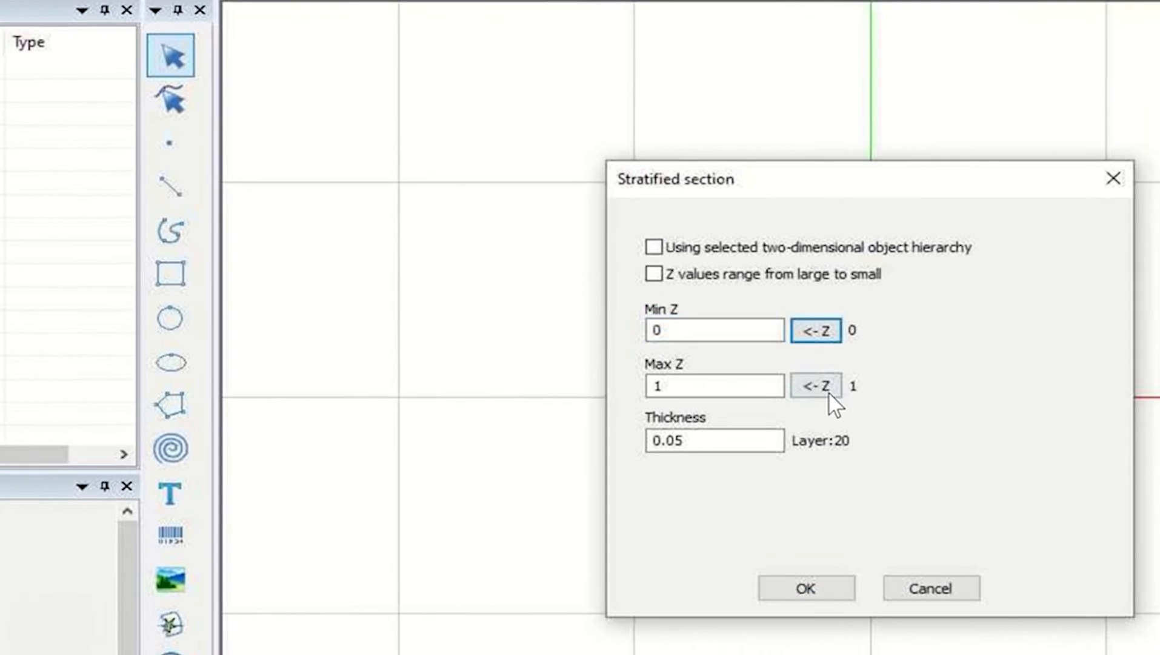
pyautogui.click(902, 443)
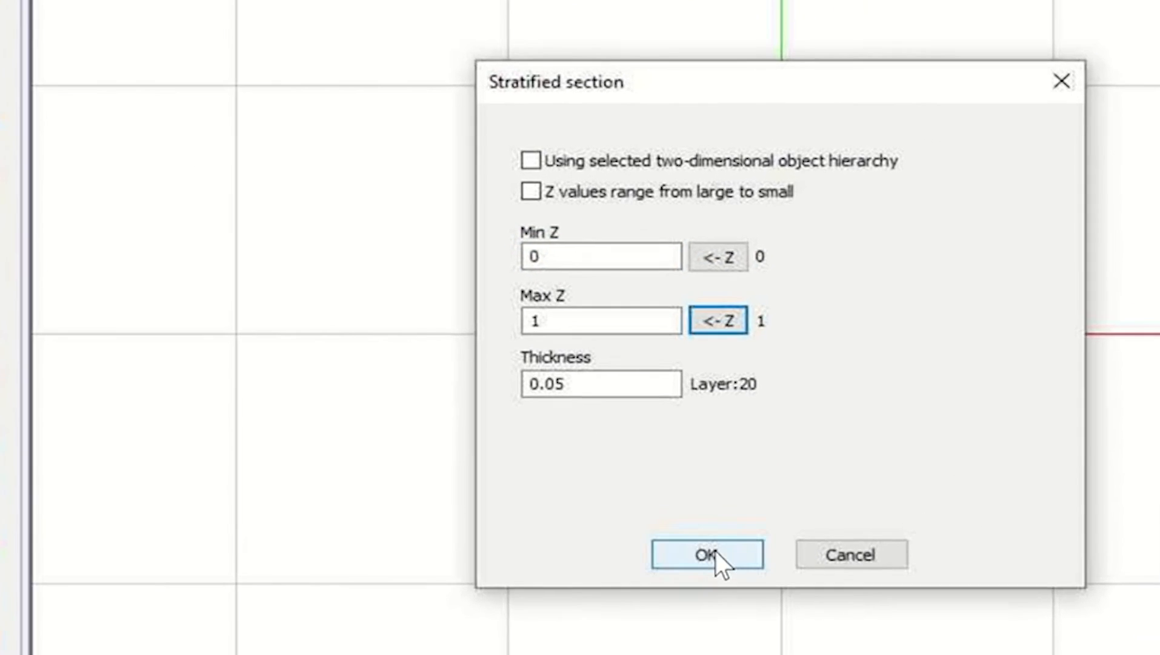
pyautogui.click(707, 554)
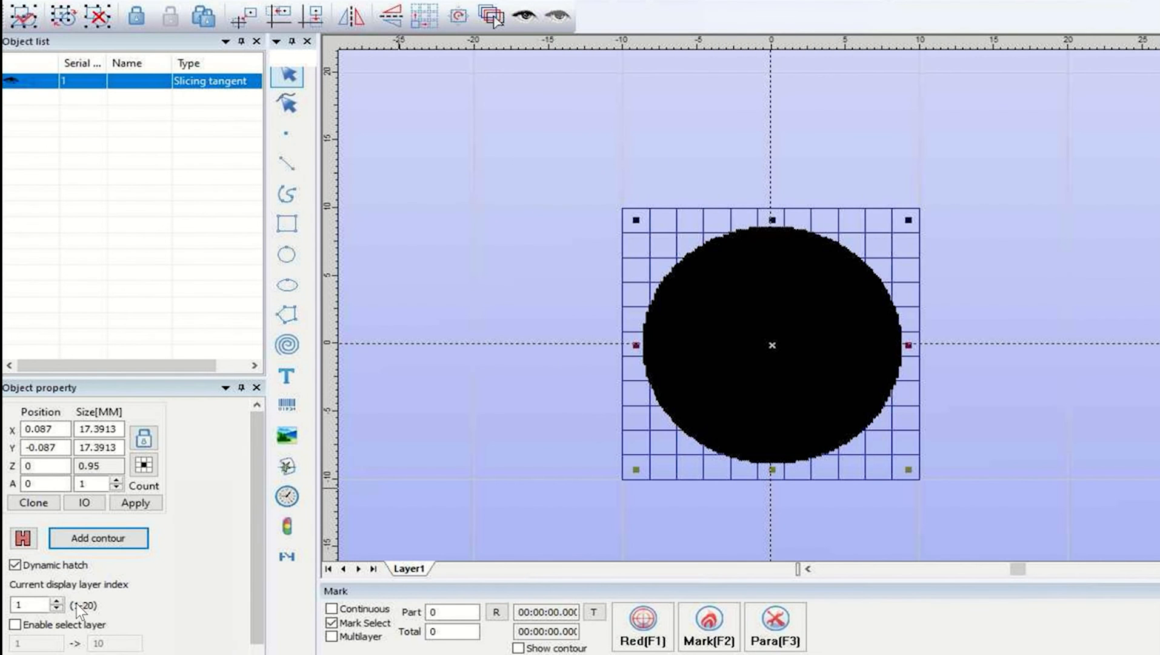
# - Step through the corrected coin's slice layers in the 2D display, from layer 1 up to layer 10
pyautogui.click(55, 601)
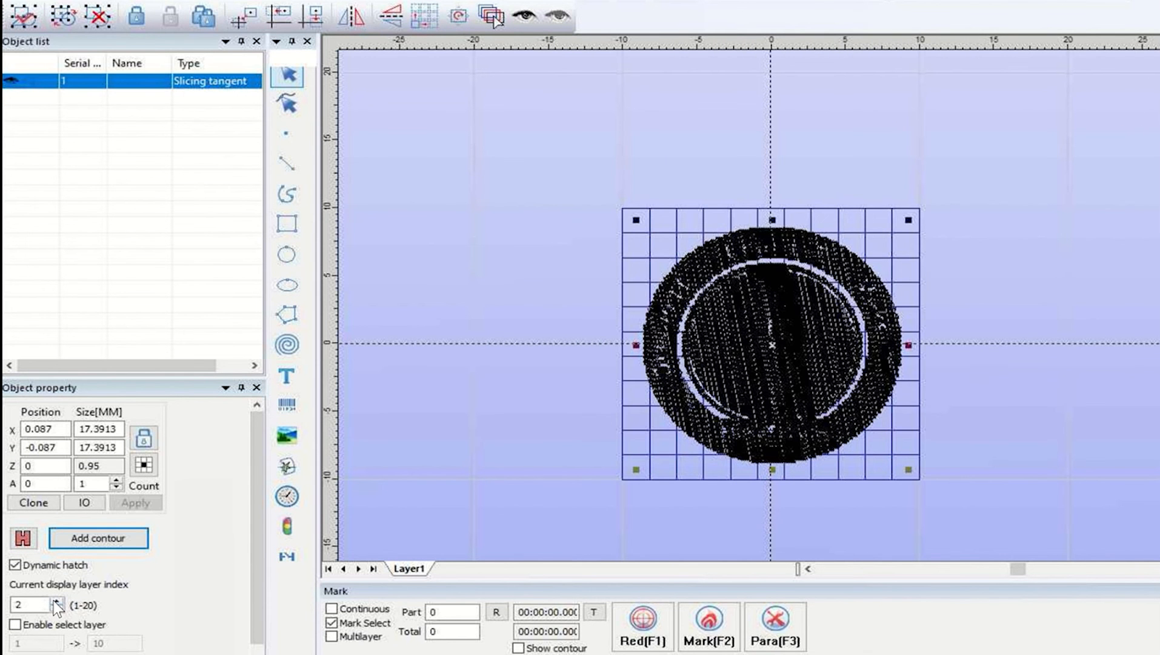
pyautogui.click(55, 601)
pyautogui.click(56, 602)
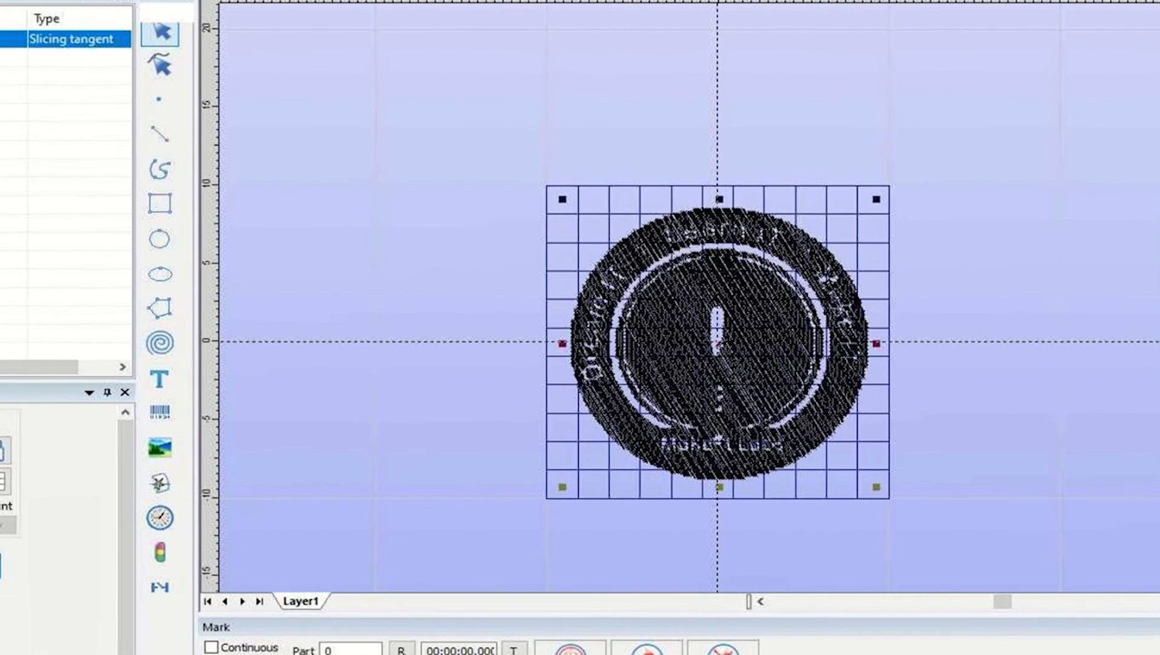
pyautogui.click(56, 602)
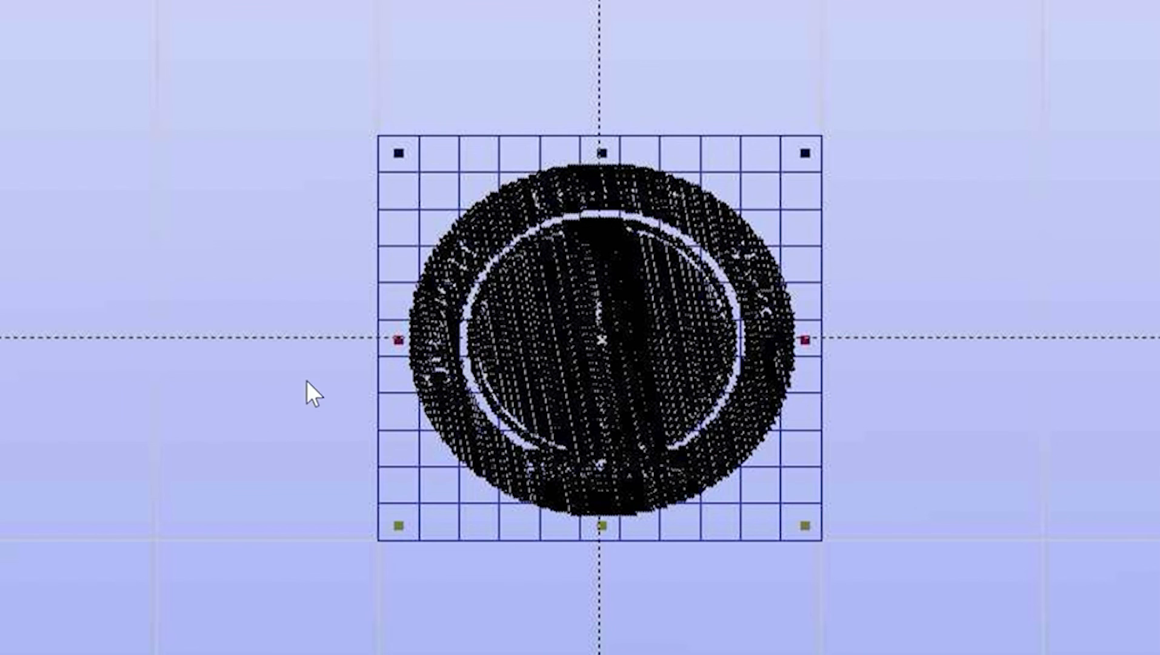
pyautogui.scroll(3, 593, 322)
pyautogui.scroll(2, 587, 364)
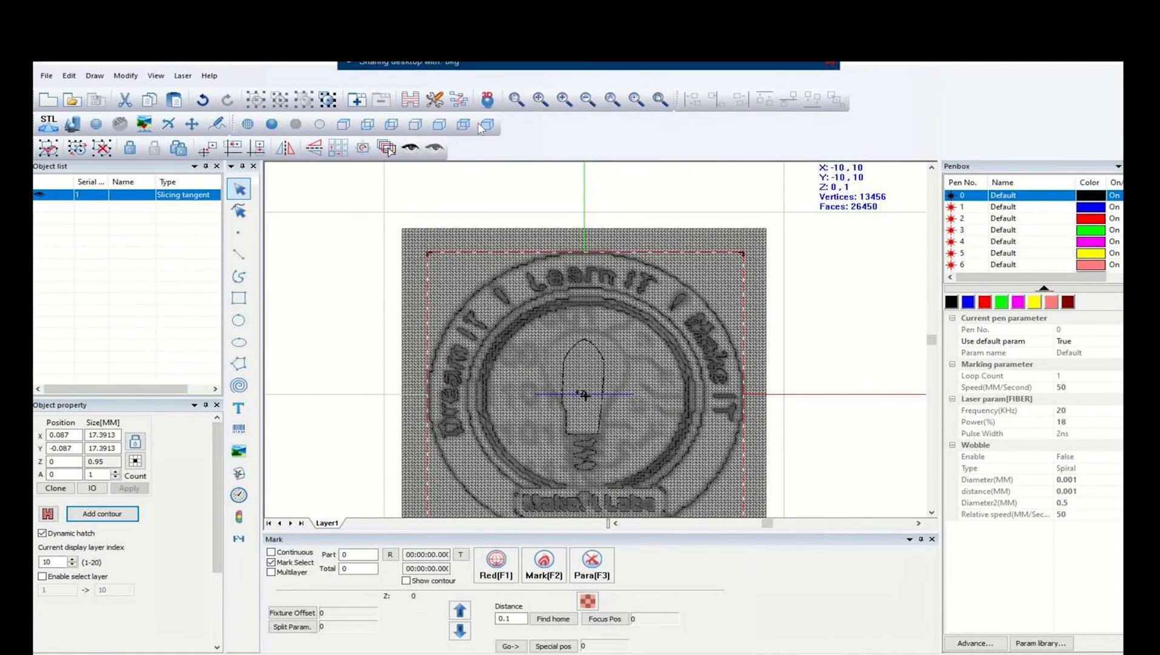
# - View the sliced coin isometrically as a wireframe and step through its layers from 10 up to 20
pyautogui.click(489, 126)
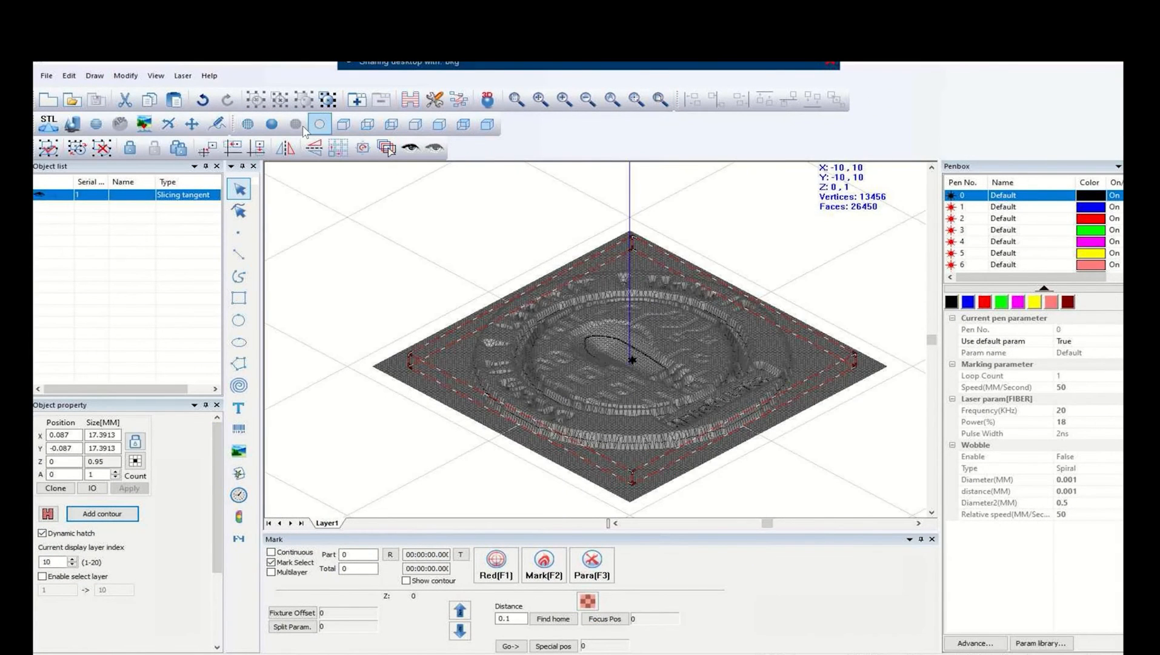
pyautogui.click(248, 124)
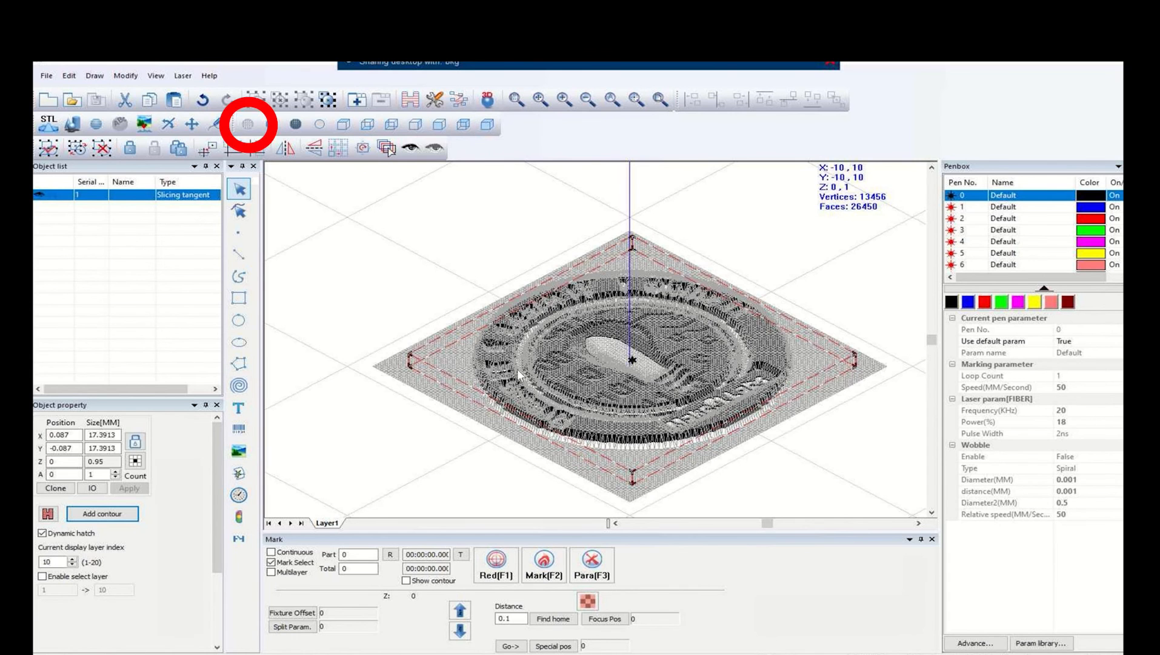
pyautogui.click(72, 563)
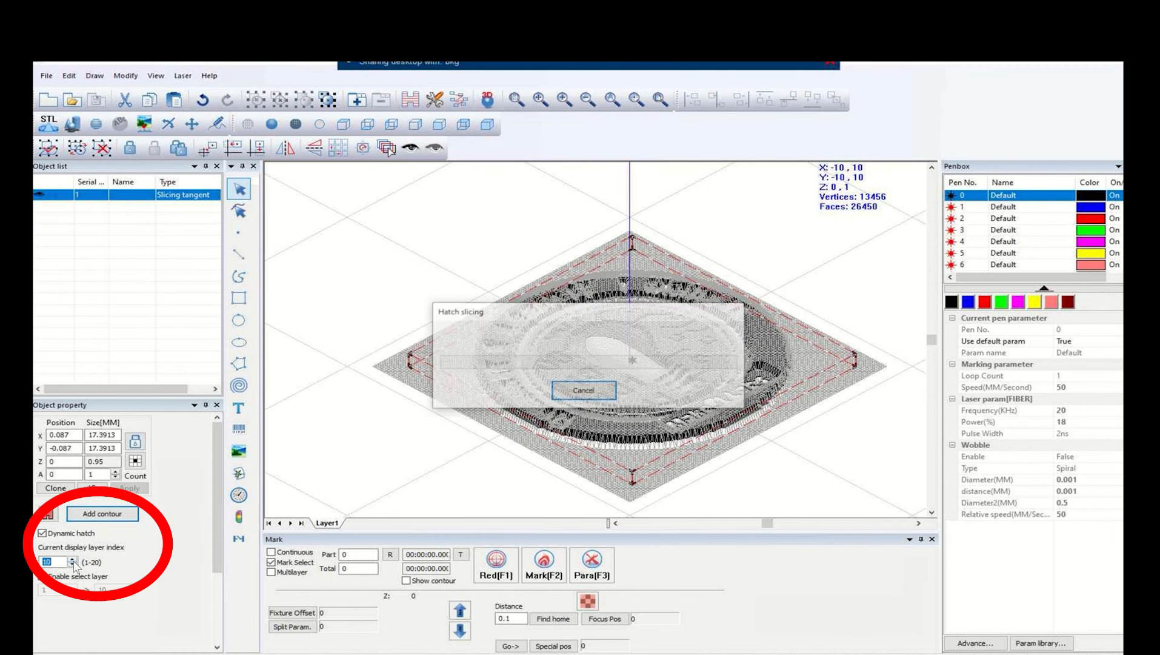
pyautogui.click(72, 565)
pyautogui.click(72, 564)
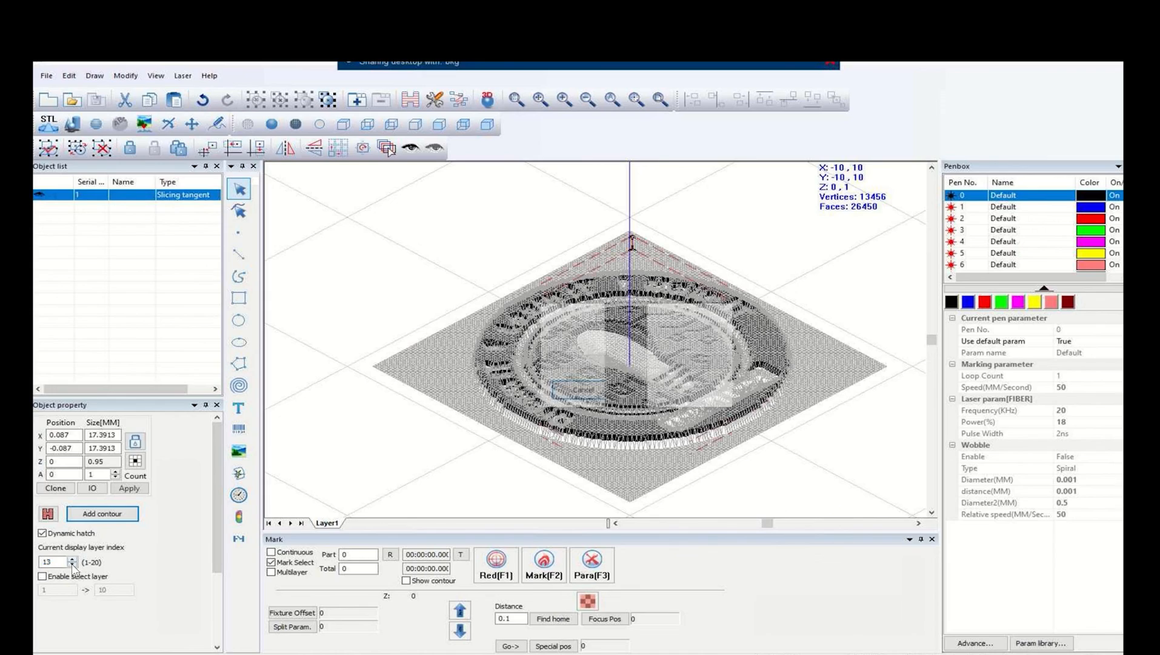
pyautogui.click(72, 564)
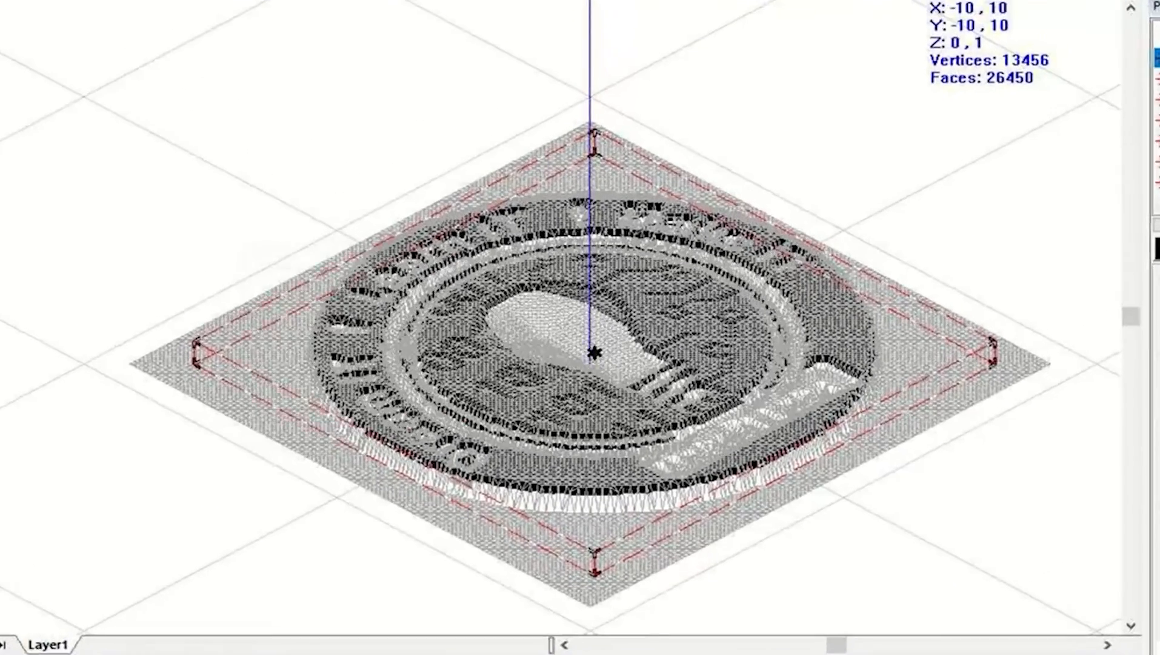
pyautogui.scroll(2, 308, 458)
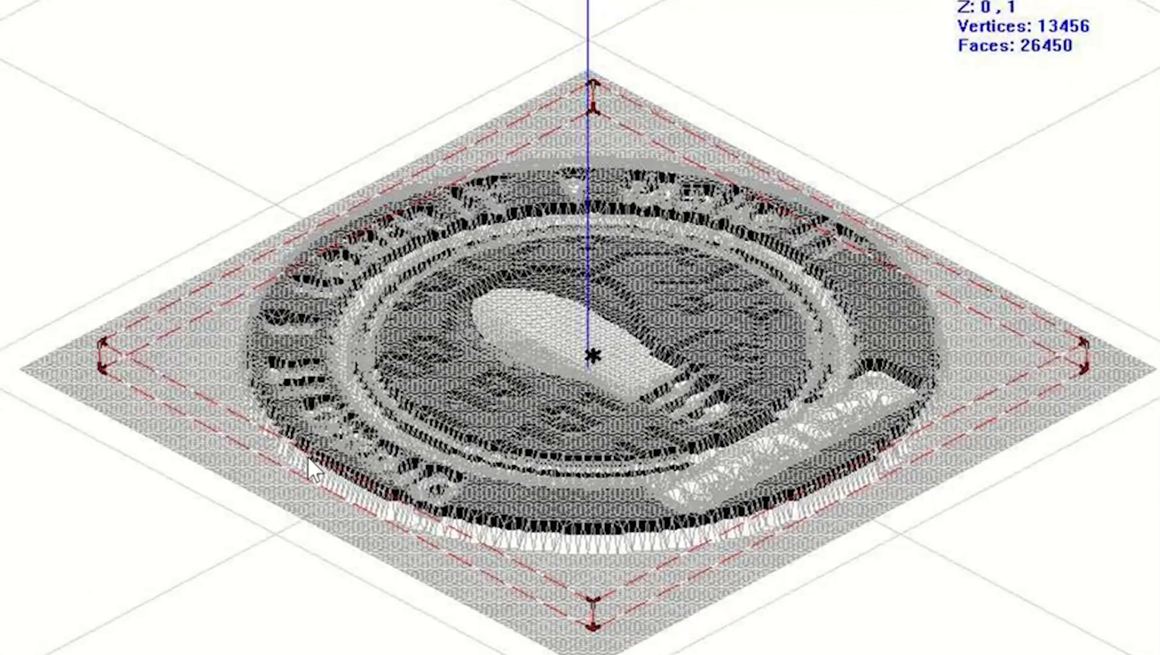
pyautogui.scroll(1, 308, 456)
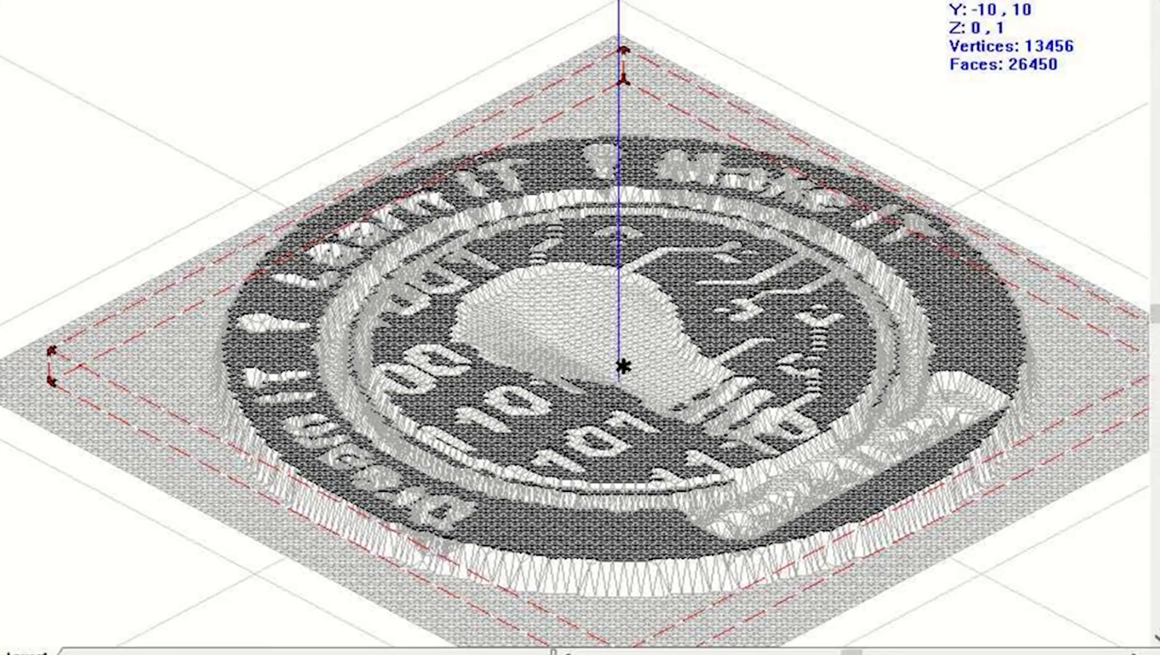
# - Start a new file without saving the changes and reset the empty workspace to the 3D display's top view
pyautogui.hotkey('ctrl', 'n')
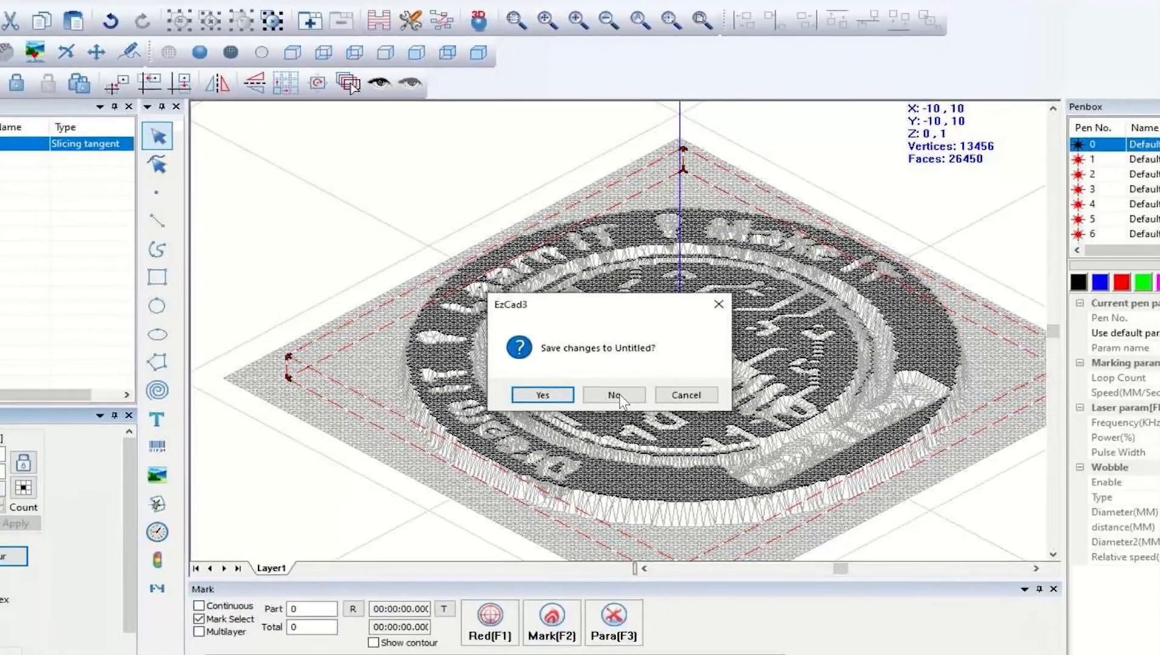
pyautogui.click(619, 394)
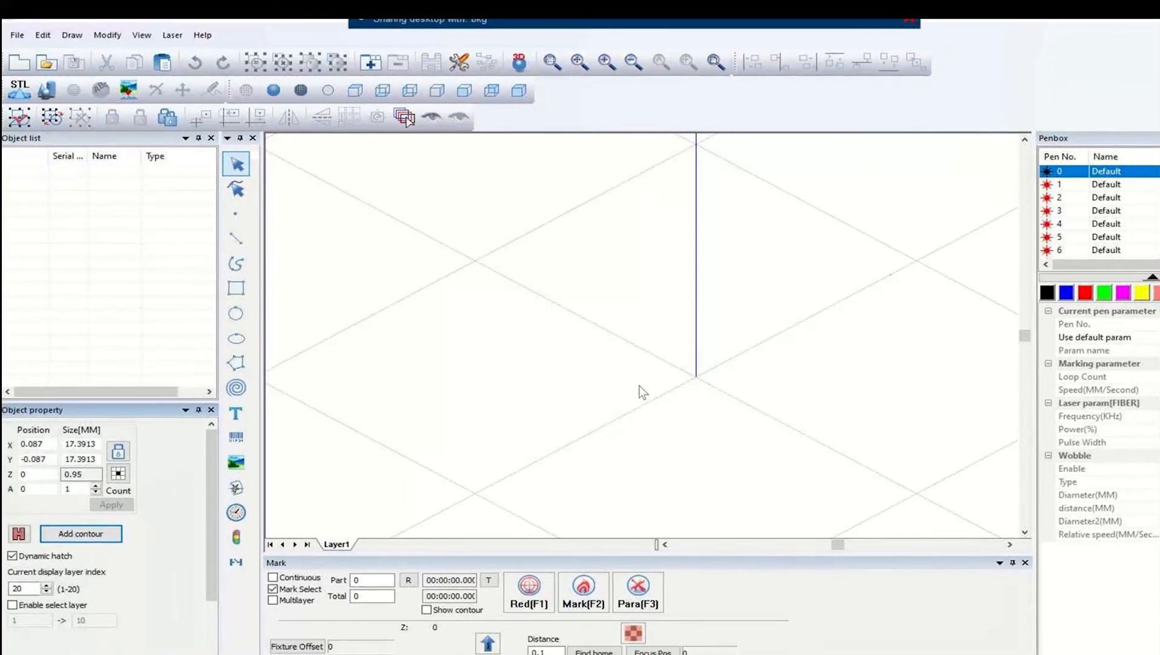
pyautogui.click(514, 62)
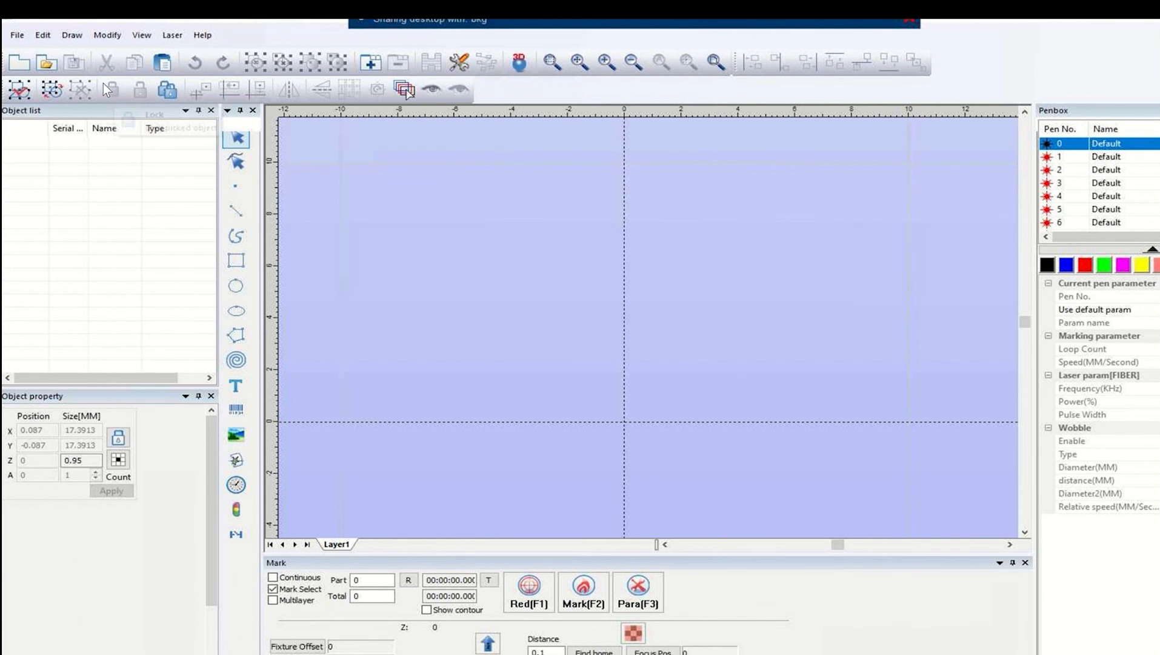
pyautogui.click(518, 62)
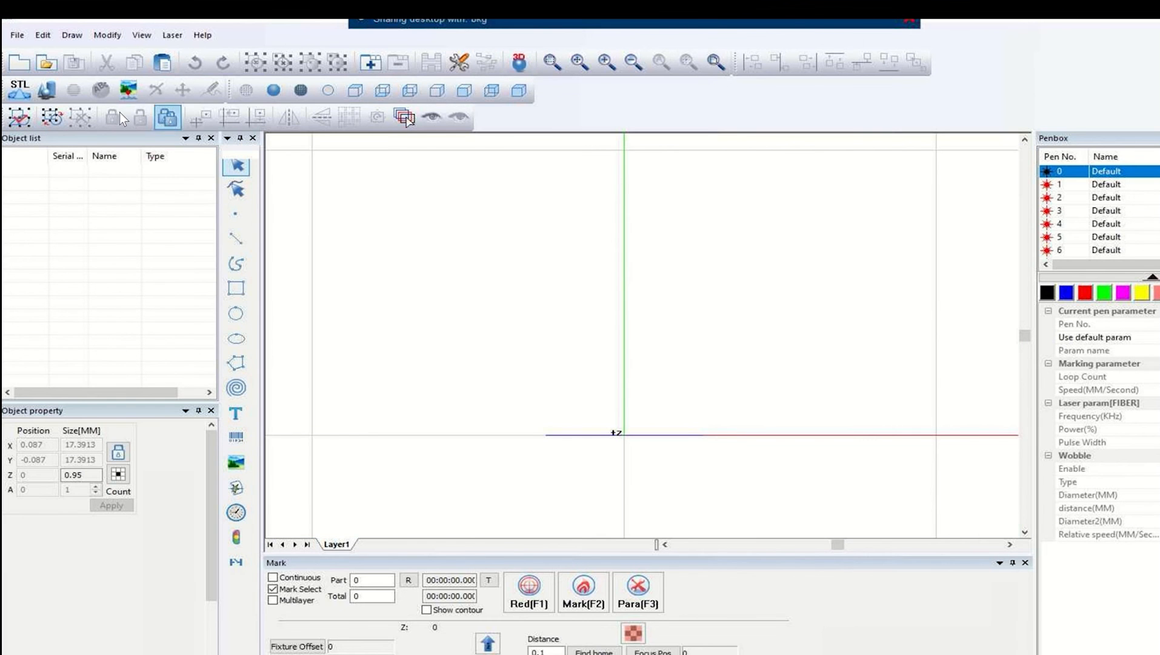
# - Load MakeItCoin.png from the Downloads folder into the Bitmap to curved surface tool, comparing its preview with the inverted version
pyautogui.click(128, 90)
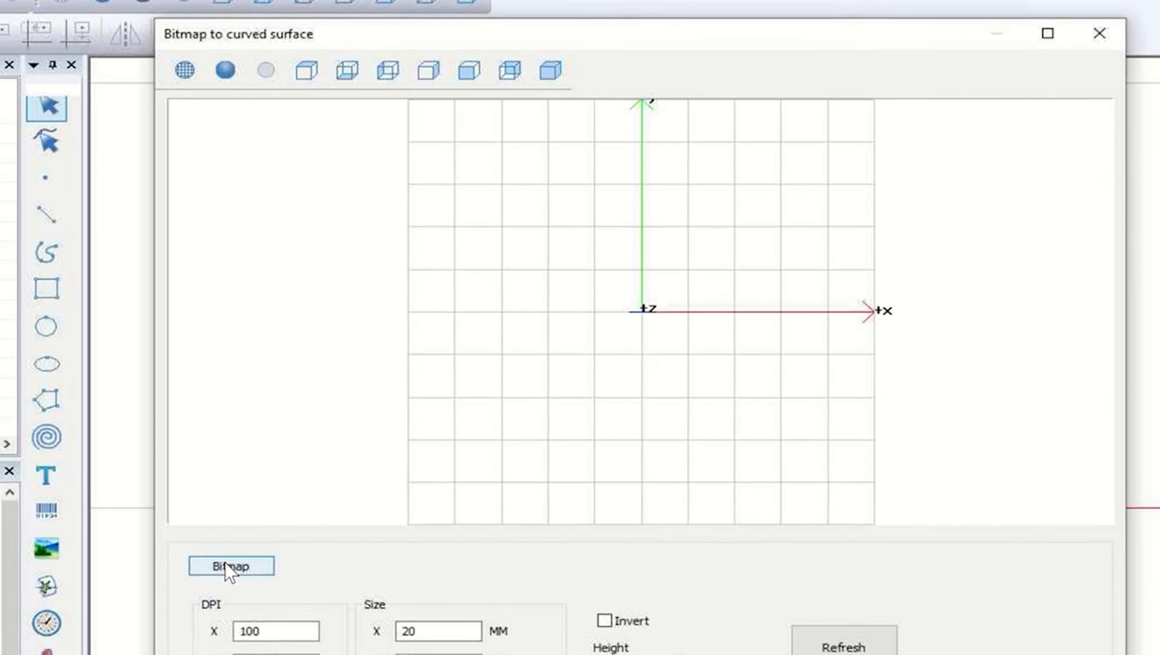
pyautogui.click(226, 565)
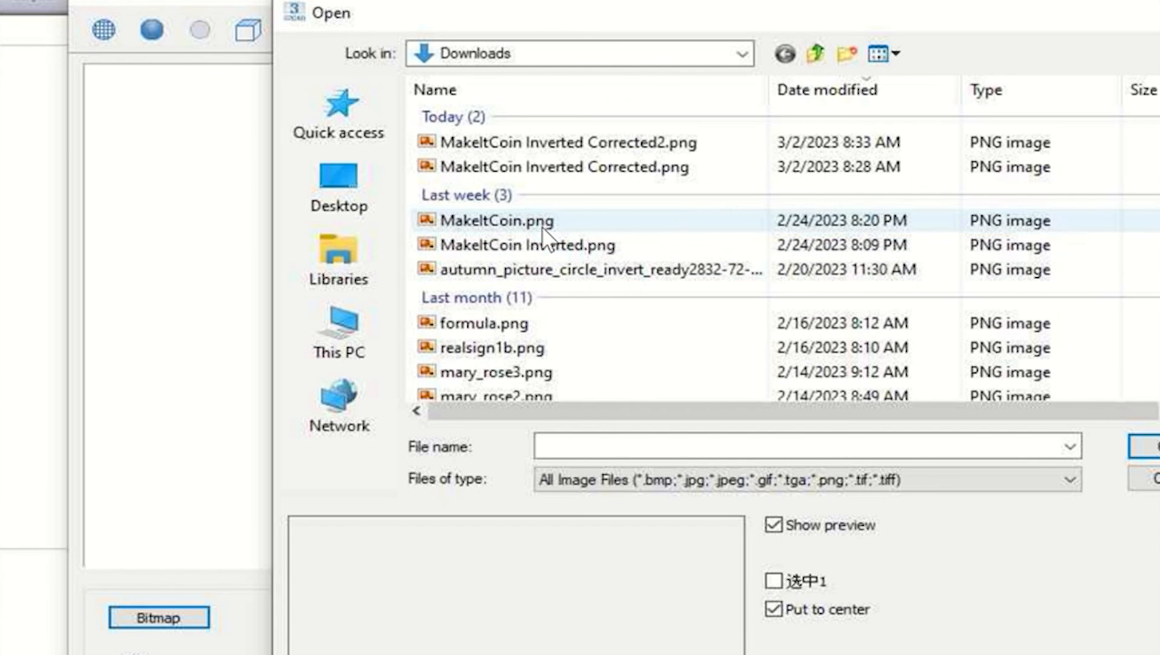
pyautogui.click(542, 228)
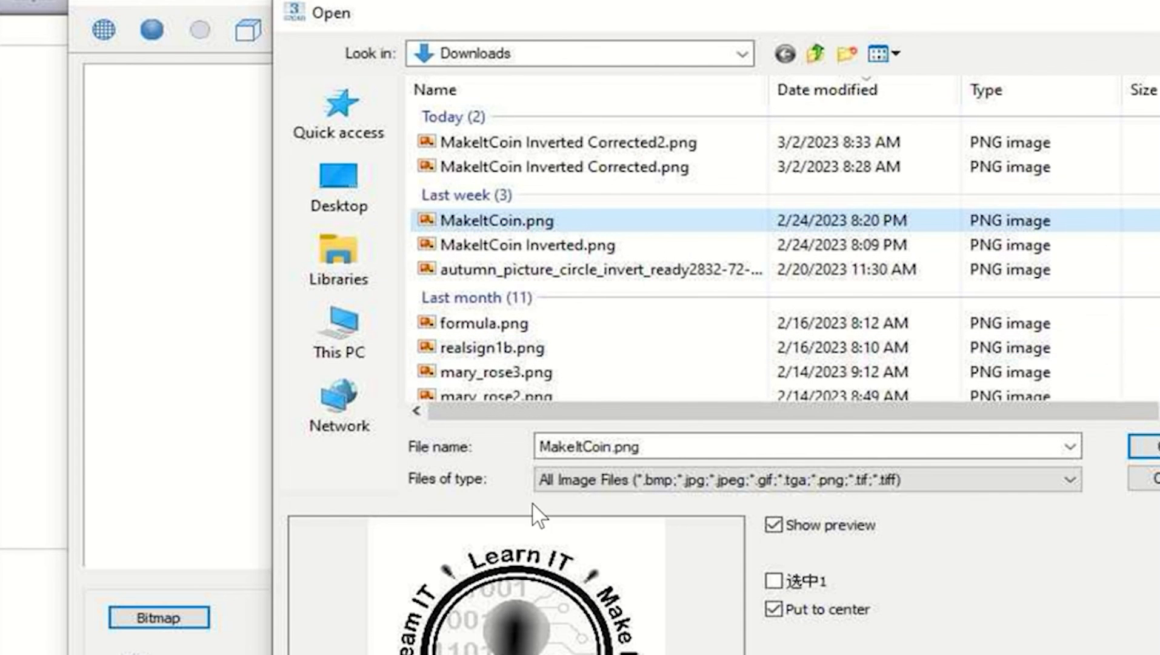
pyautogui.click(559, 246)
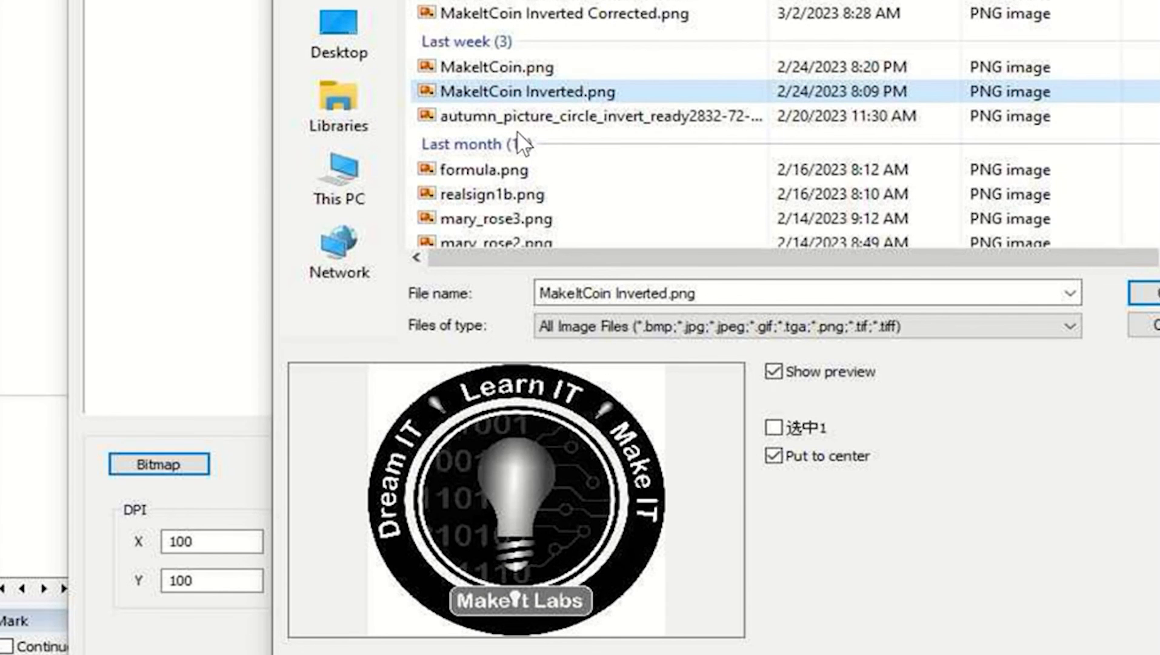
pyautogui.click(528, 68)
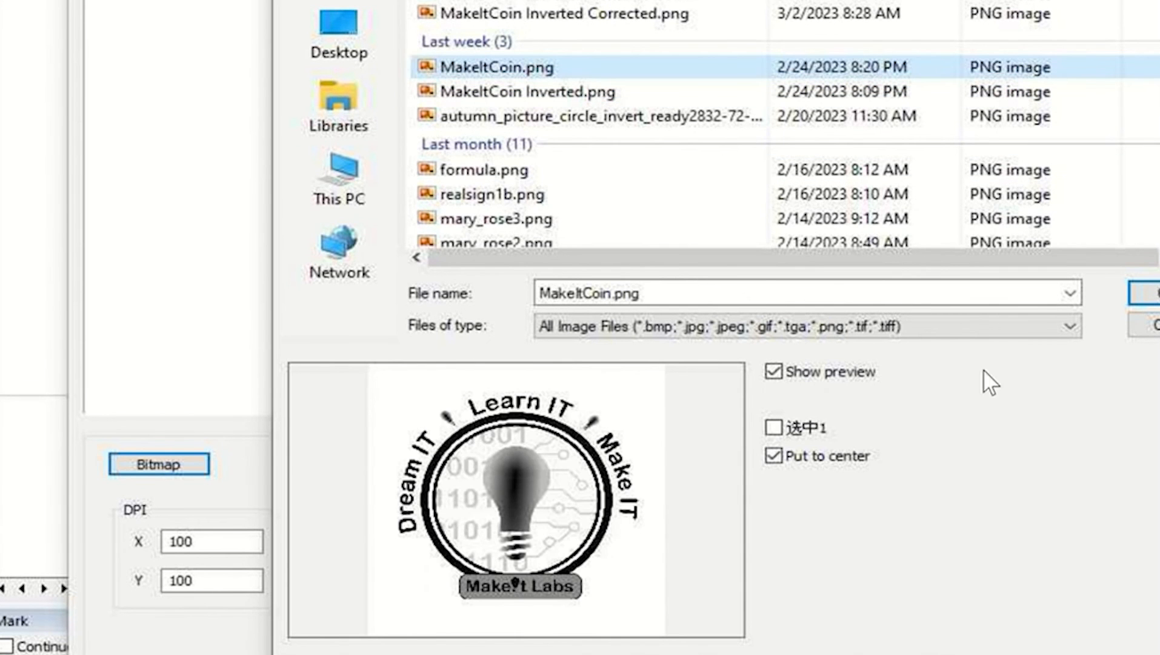
pyautogui.click(1147, 293)
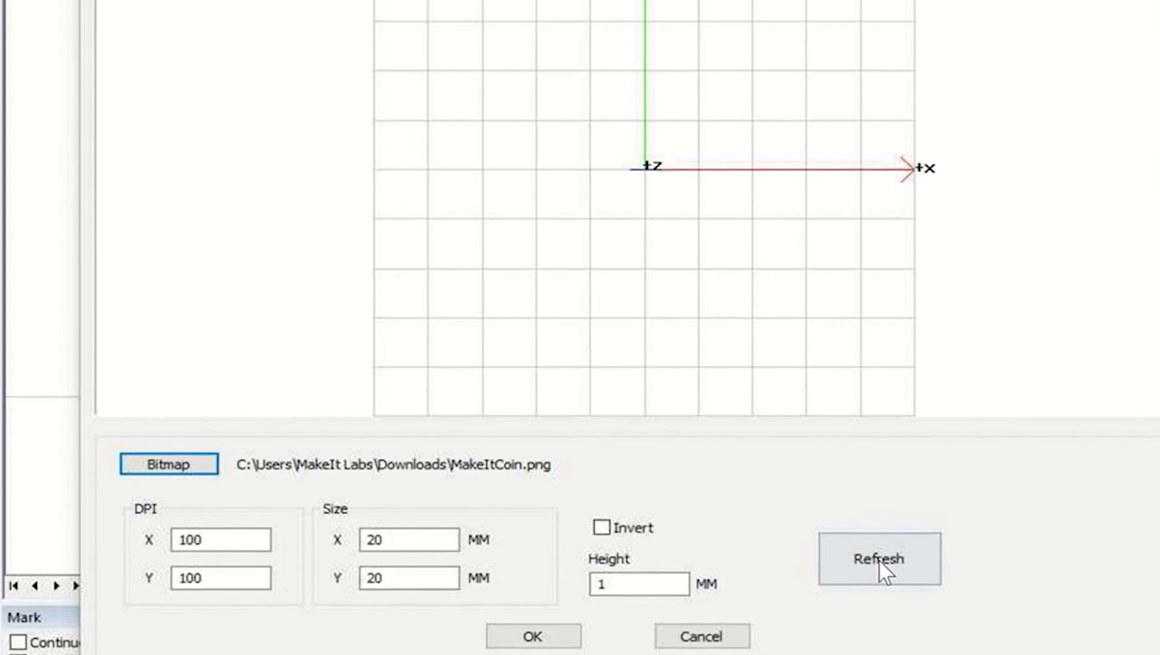
# - Generate the MakeItCoin surface, insert it into the workspace, and show it isometrically with render lines
pyautogui.click(879, 560)
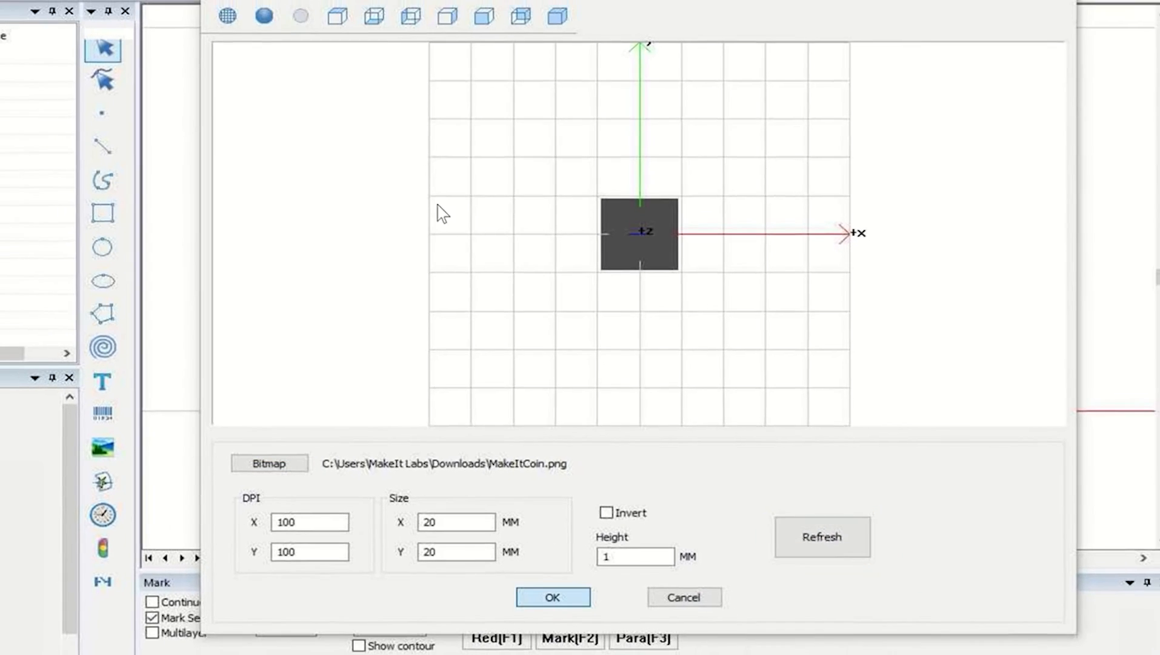
pyautogui.press('Return')
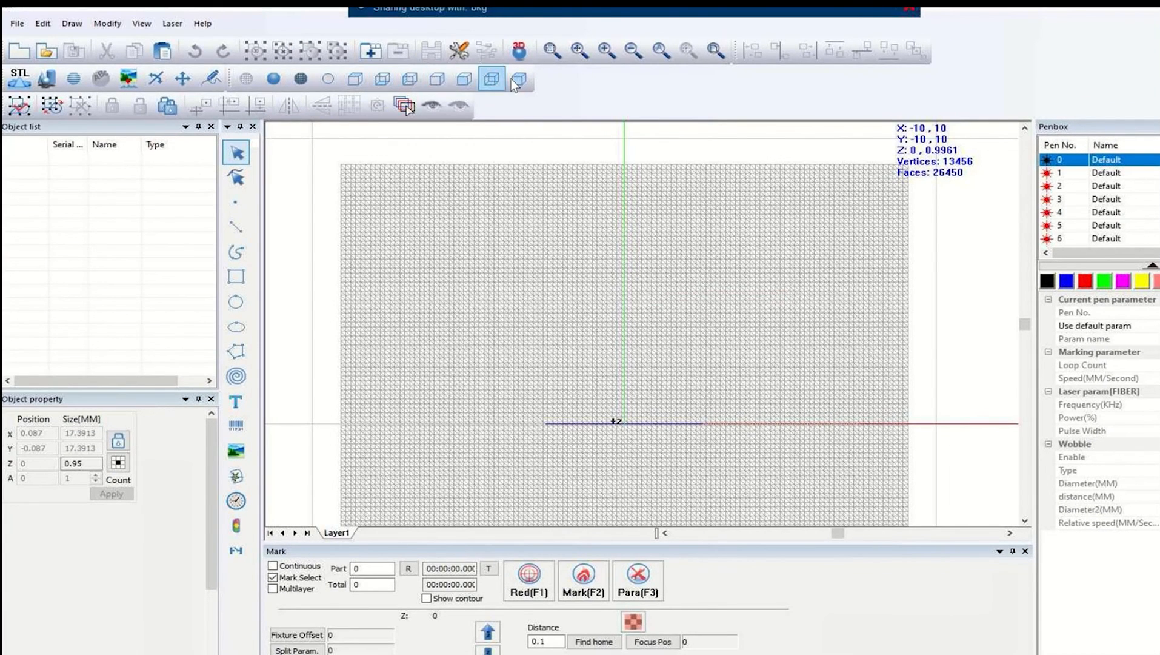
pyautogui.click(517, 79)
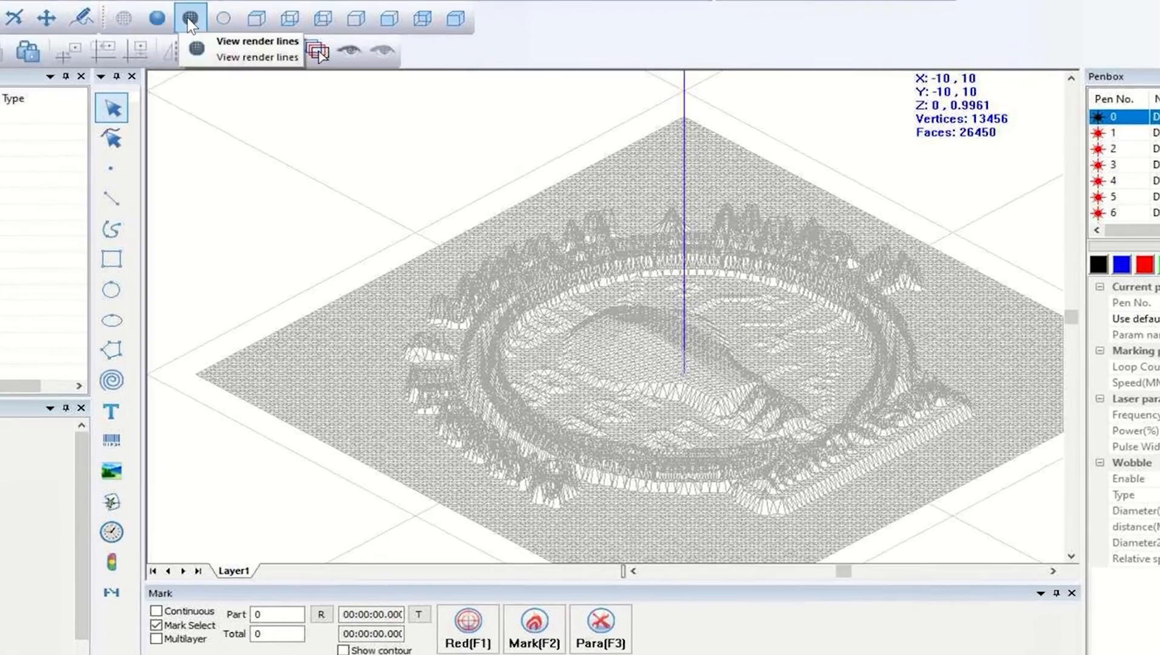
pyautogui.click(300, 79)
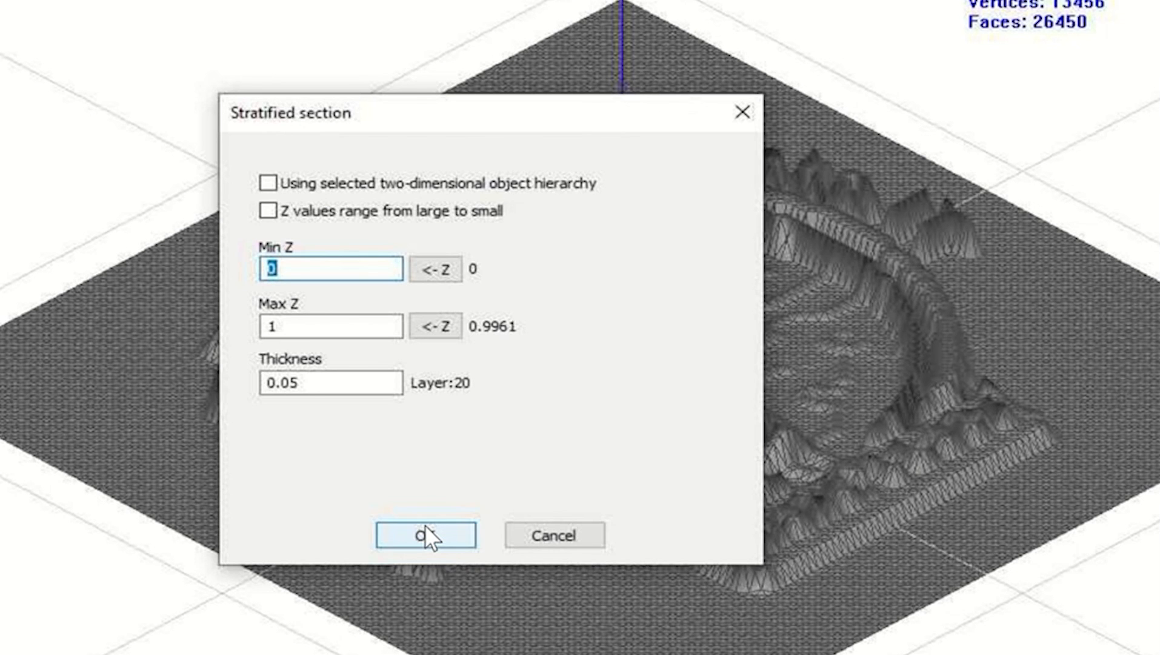
# - Slice the non-inverted coin surface from Z 0 to 1 with a thickness of 0.05 and show the slices in the 2D display
pyautogui.click(425, 525)
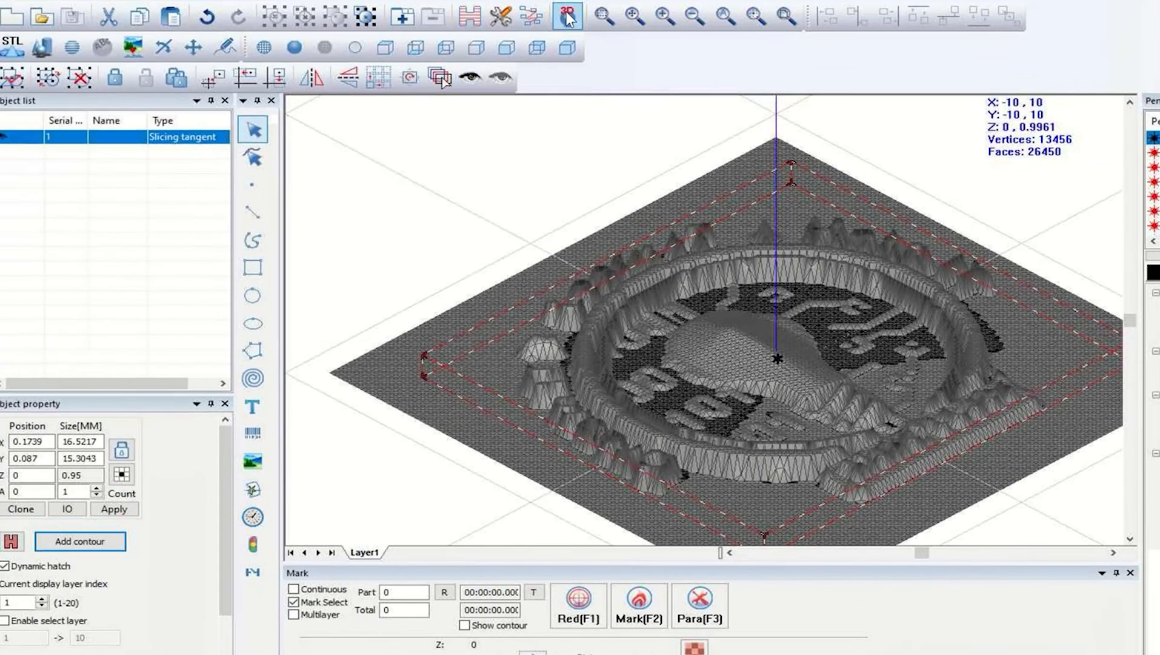
pyautogui.click(566, 16)
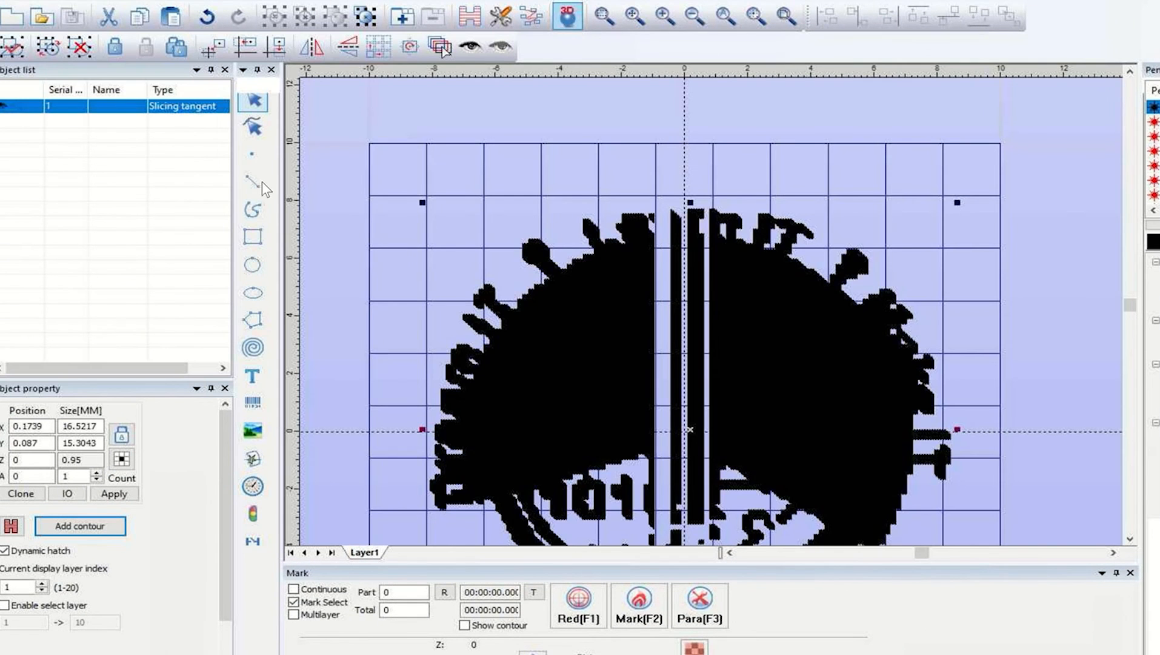
# - Step through the slice layers of the non-inverted coin up to layer 17 to examine how the engraved areas change
pyautogui.click(41, 583)
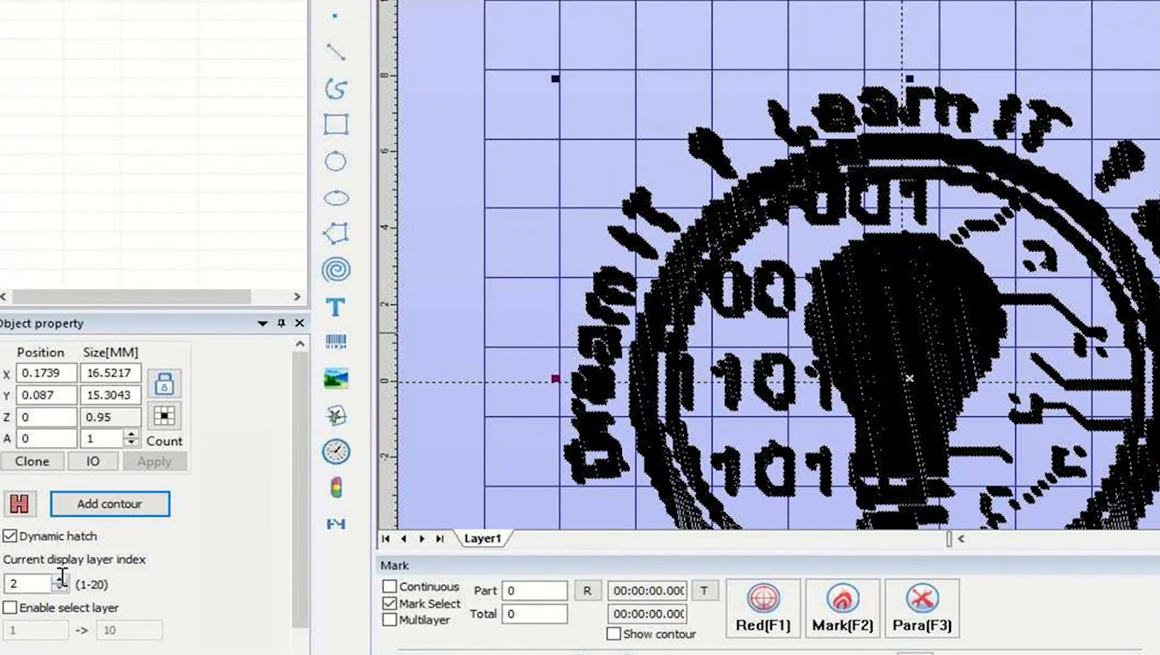
pyautogui.click(59, 577)
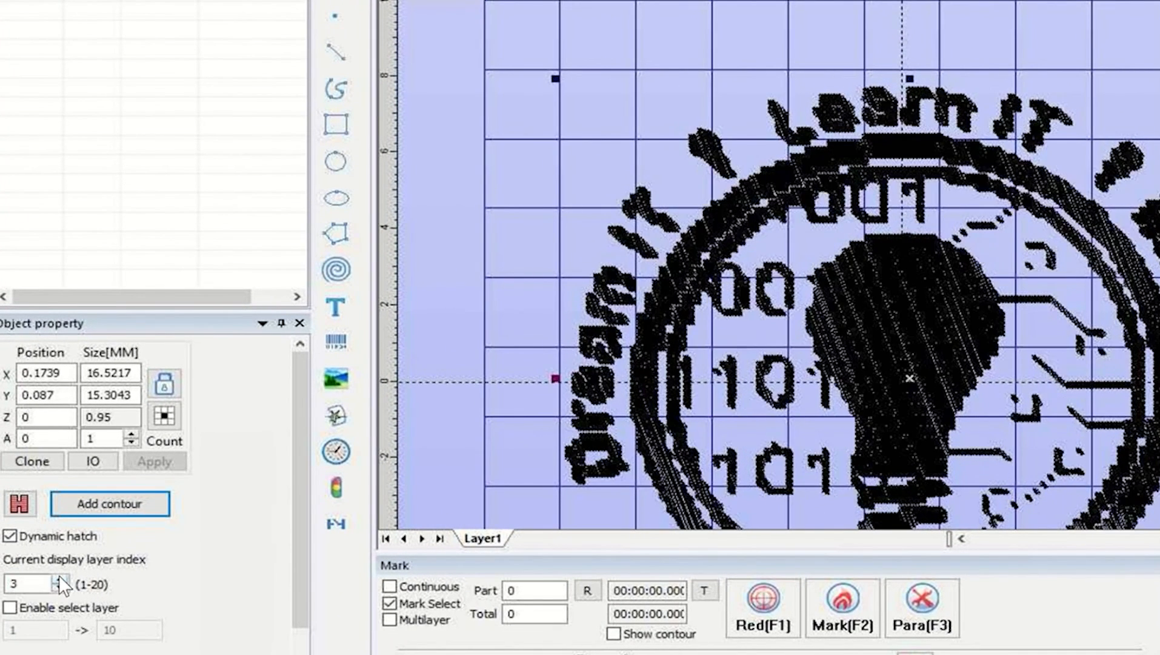
pyautogui.click(60, 575)
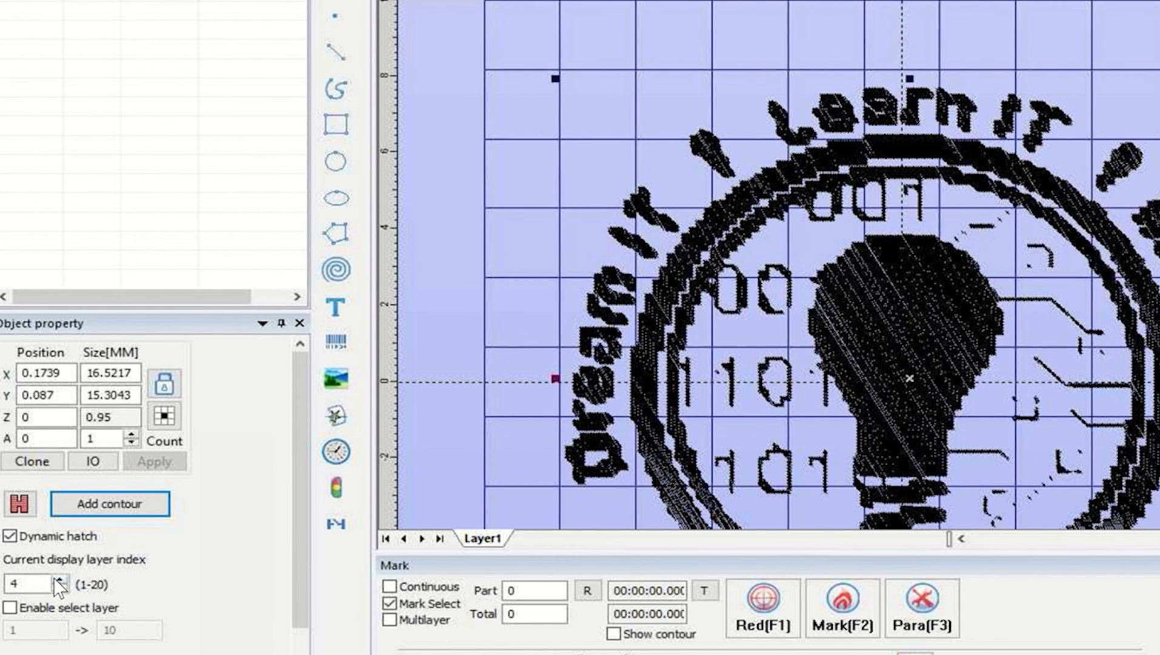
pyautogui.click(59, 576)
pyautogui.click(60, 575)
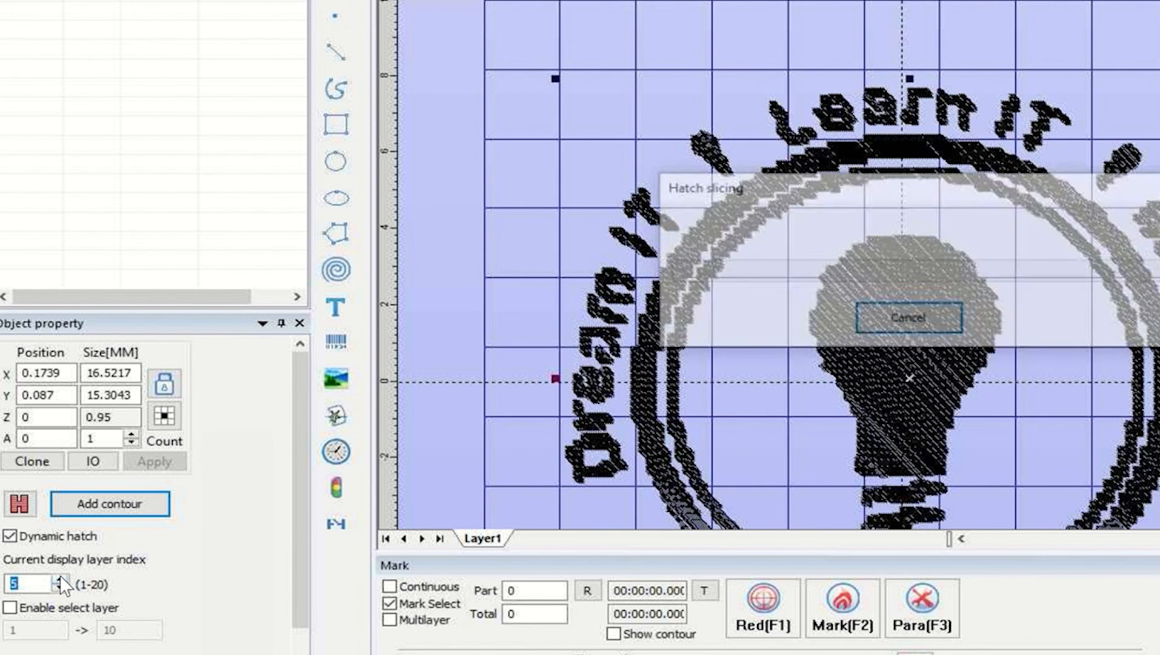
pyautogui.click(60, 575)
pyautogui.click(60, 575)
pyautogui.click(60, 575)
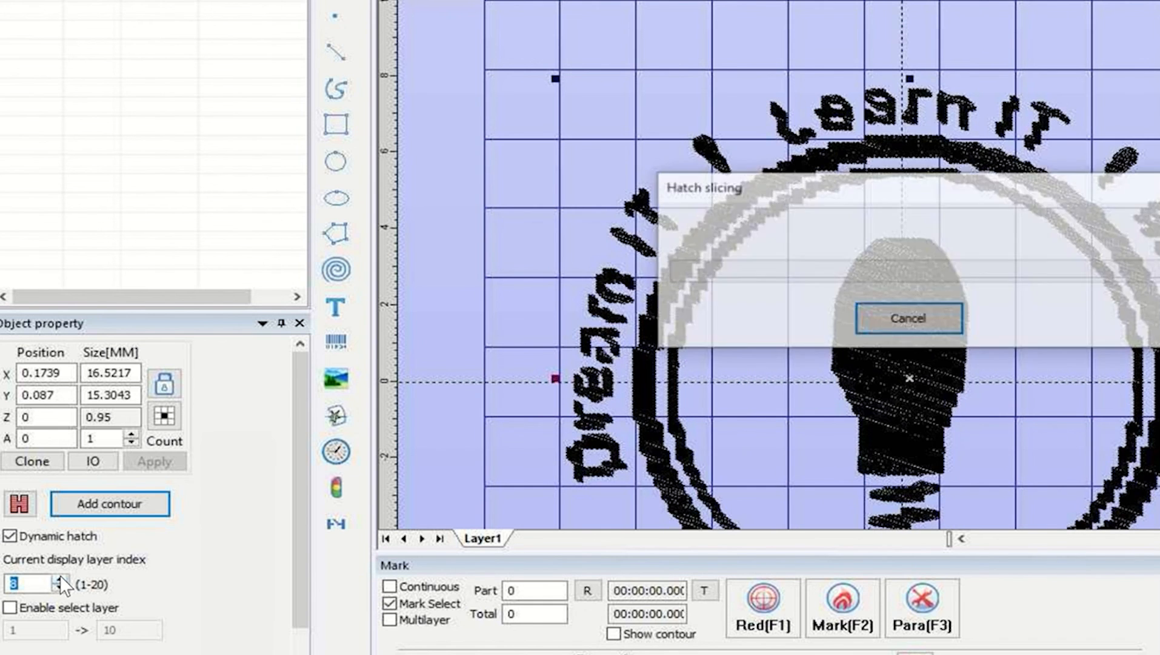
pyautogui.click(60, 575)
pyautogui.click(60, 574)
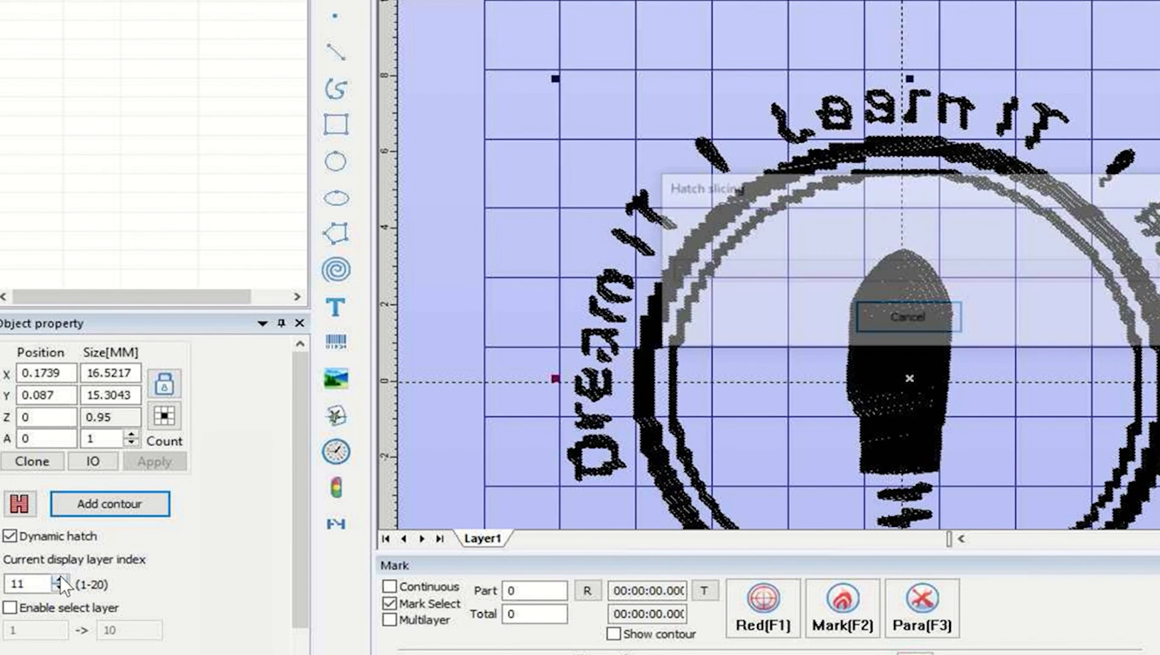
pyautogui.click(60, 575)
pyautogui.click(60, 574)
pyautogui.click(60, 575)
pyautogui.click(60, 575)
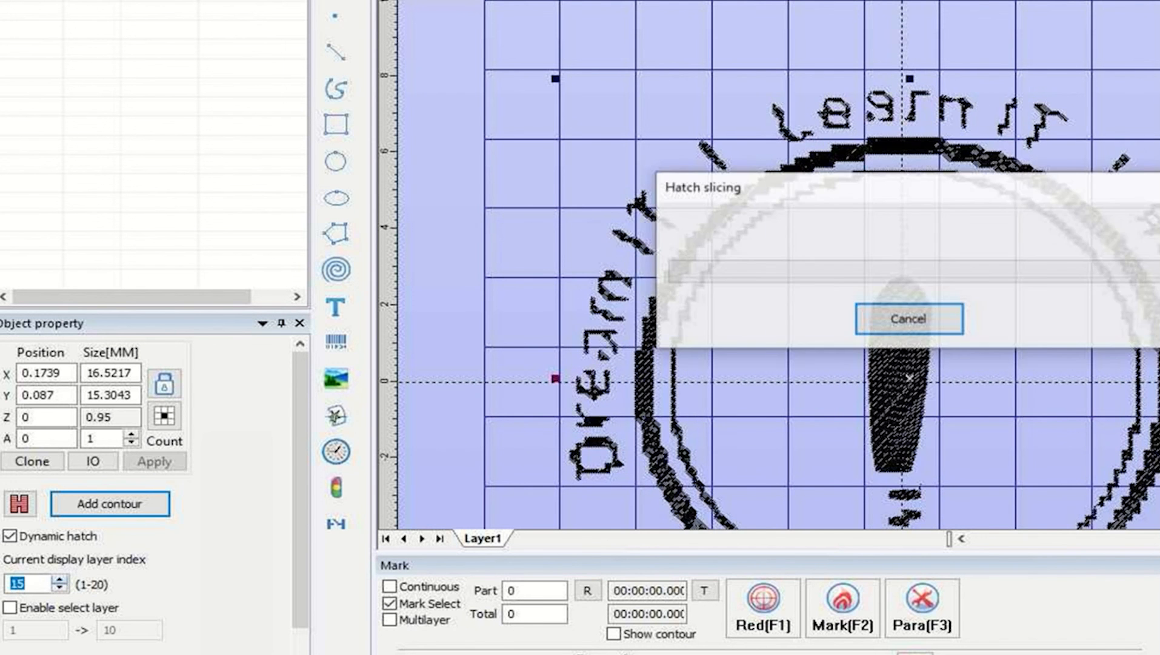
pyautogui.click(60, 575)
pyautogui.click(60, 575)
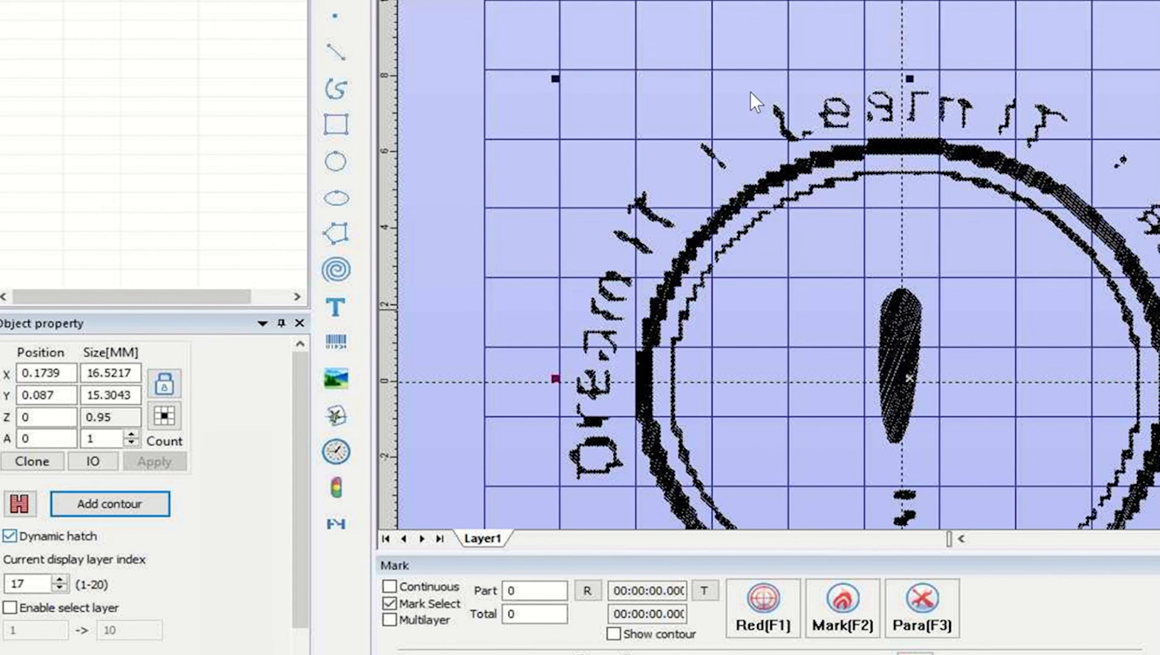
# - Draw a circle about 20.4 mm in diameter around the whole sliced coin design
pyautogui.scroll(-3, 864, 99)
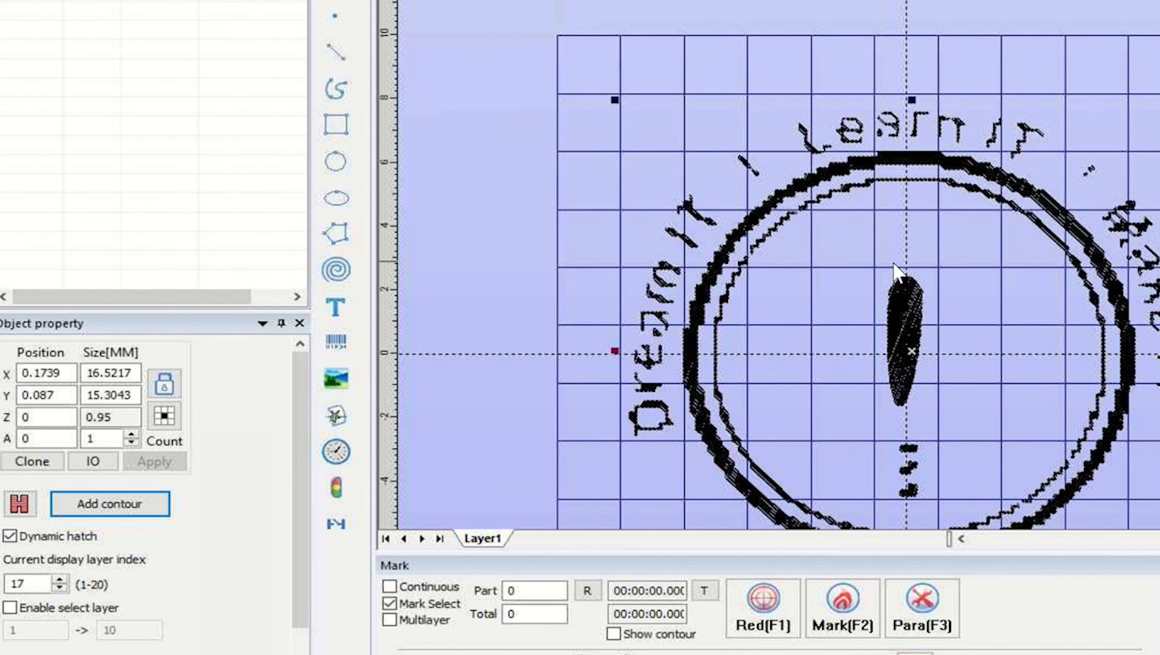
pyautogui.moveTo(891, 258); pyautogui.dragTo(851, 150, button='middle')
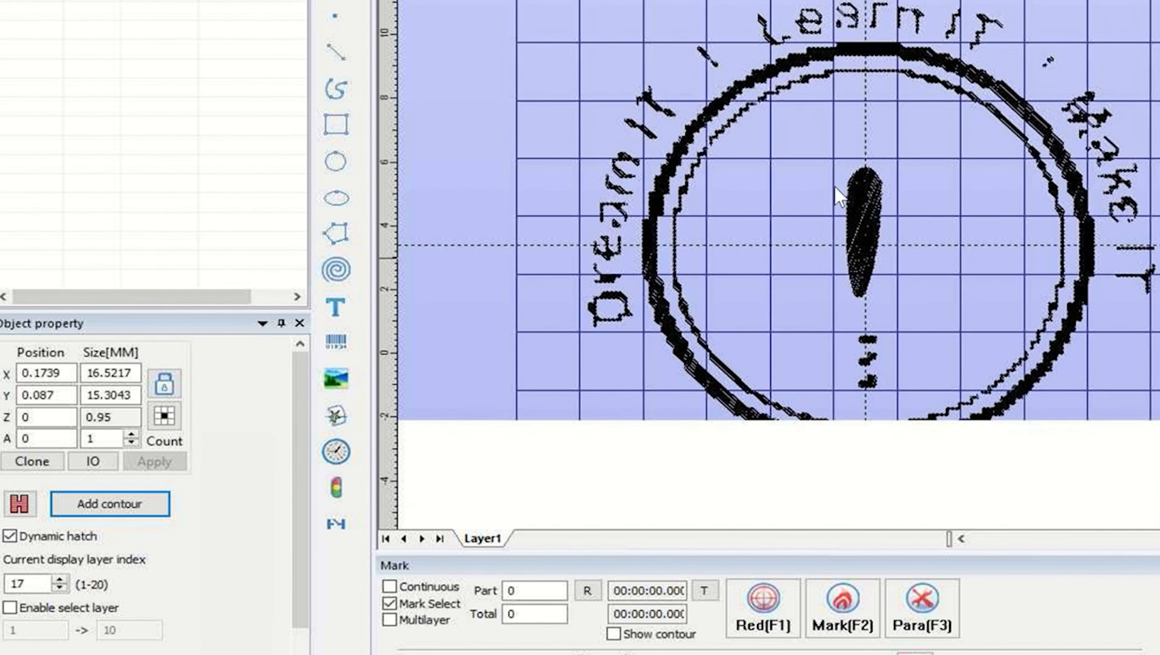
pyautogui.scroll(1, 824, 213)
pyautogui.scroll(-2, 824, 213)
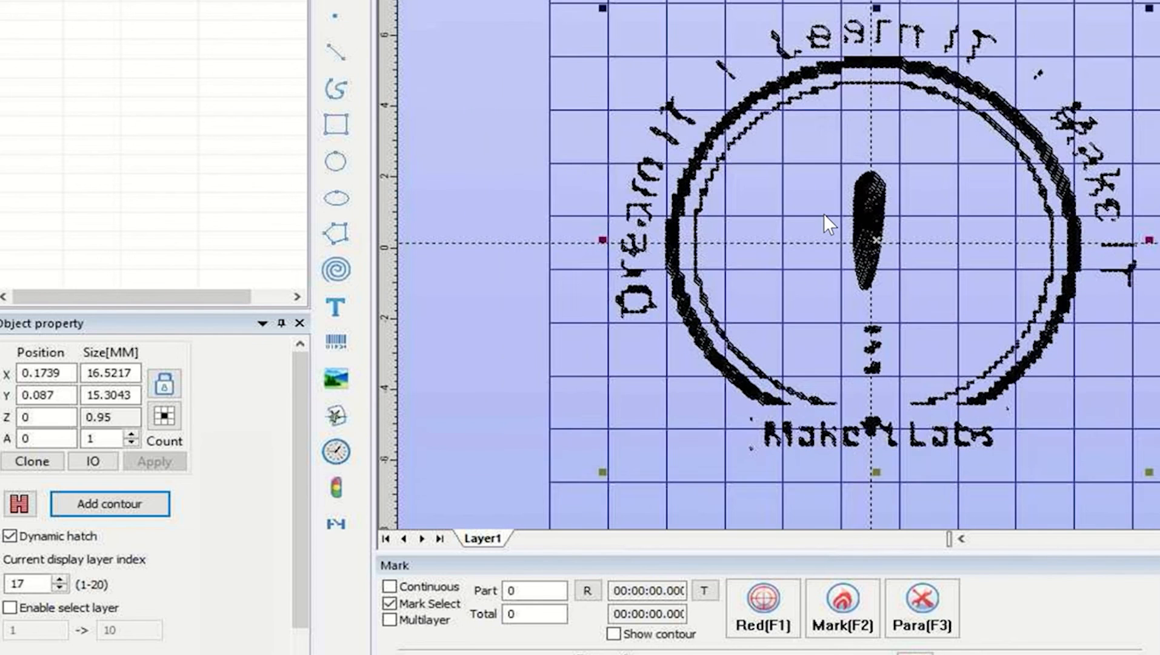
pyautogui.scroll(-1, 818, 218)
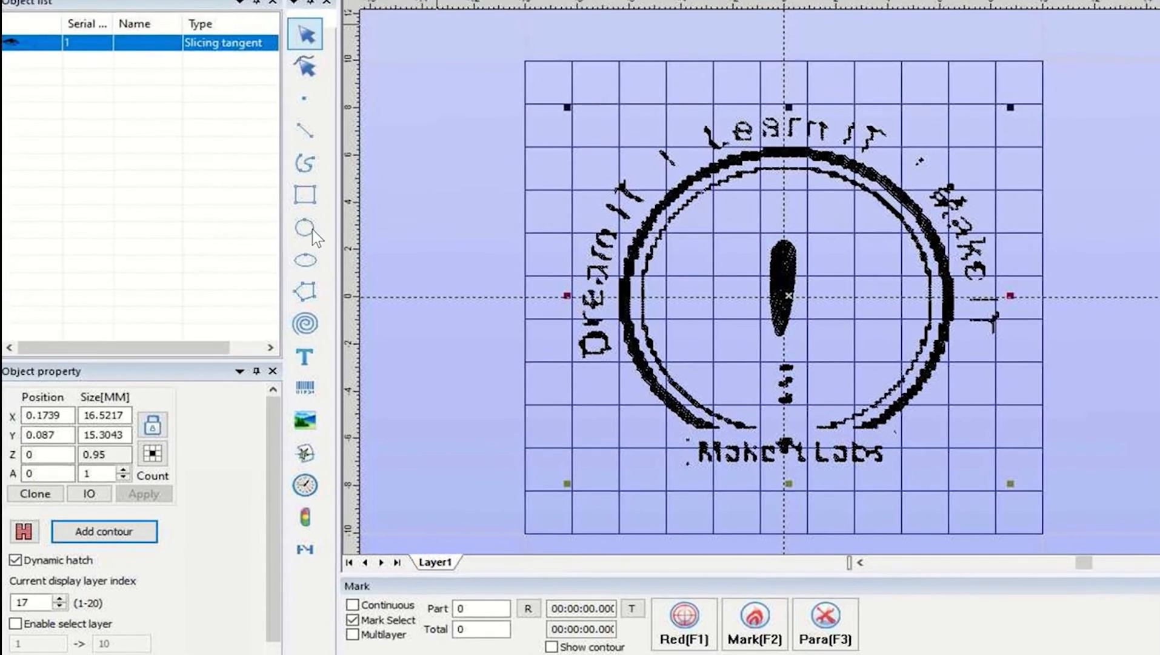
pyautogui.click(317, 202)
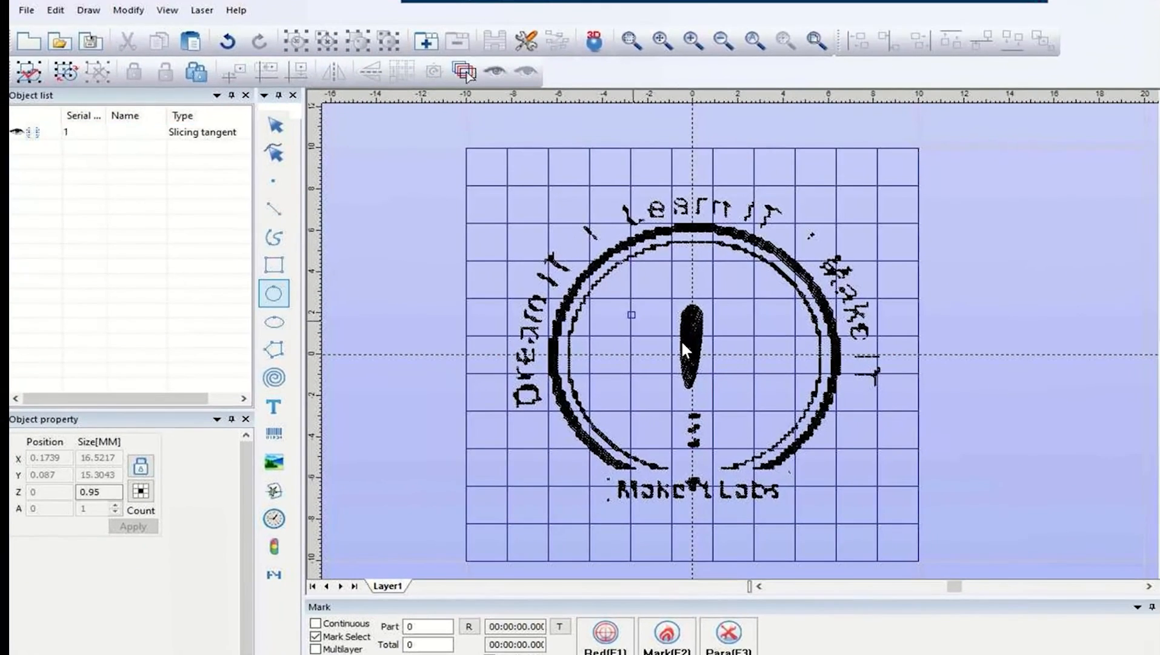
pyautogui.moveTo(682, 338); pyautogui.dragTo(726, 415)
pyautogui.moveTo(799, 494); pyautogui.dragTo(840, 501)
pyautogui.click(276, 123)
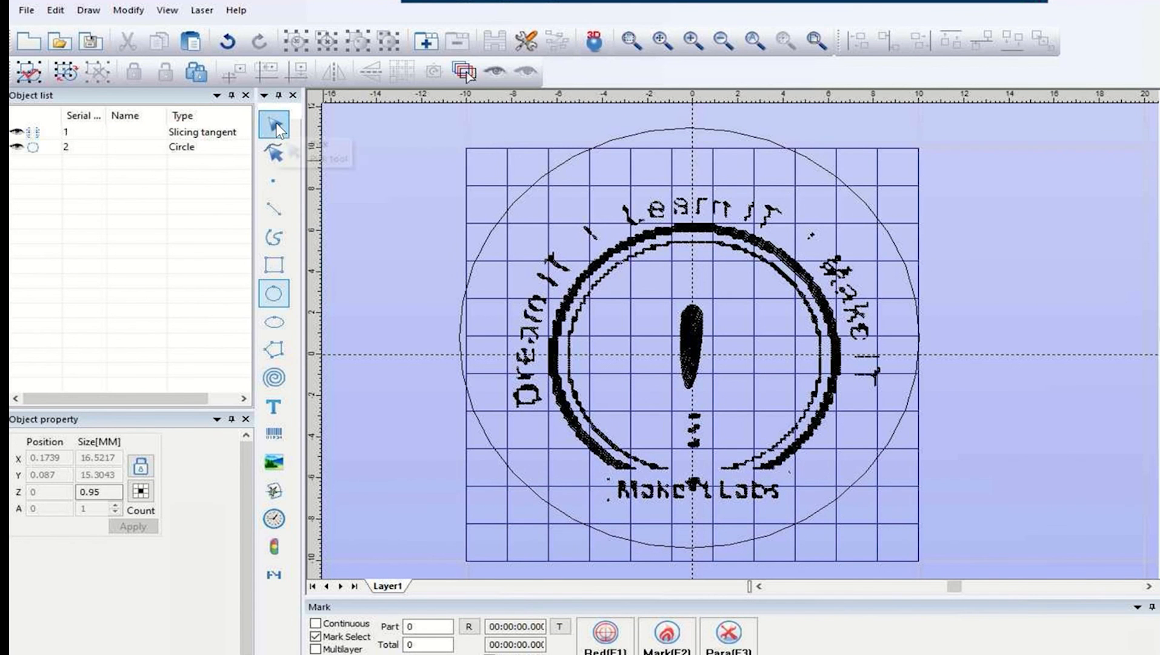
# - Add the circle as a contour to the slicing tangent object and advance the displayed layer to 20
pyautogui.click(208, 133)
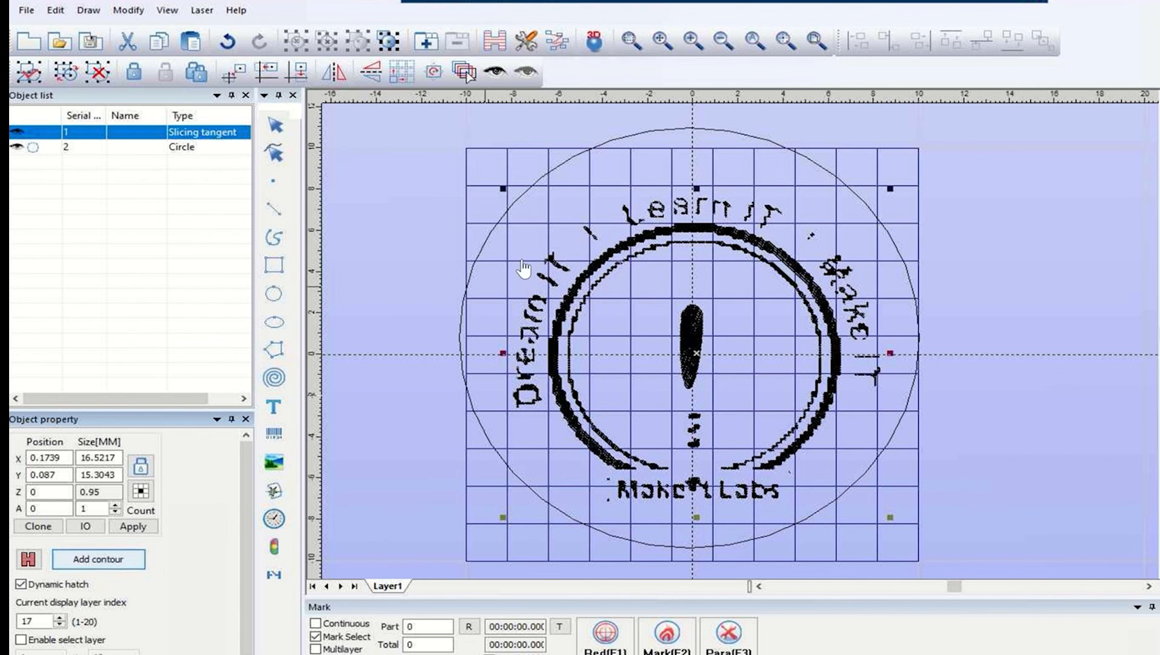
pyautogui.click(591, 157)
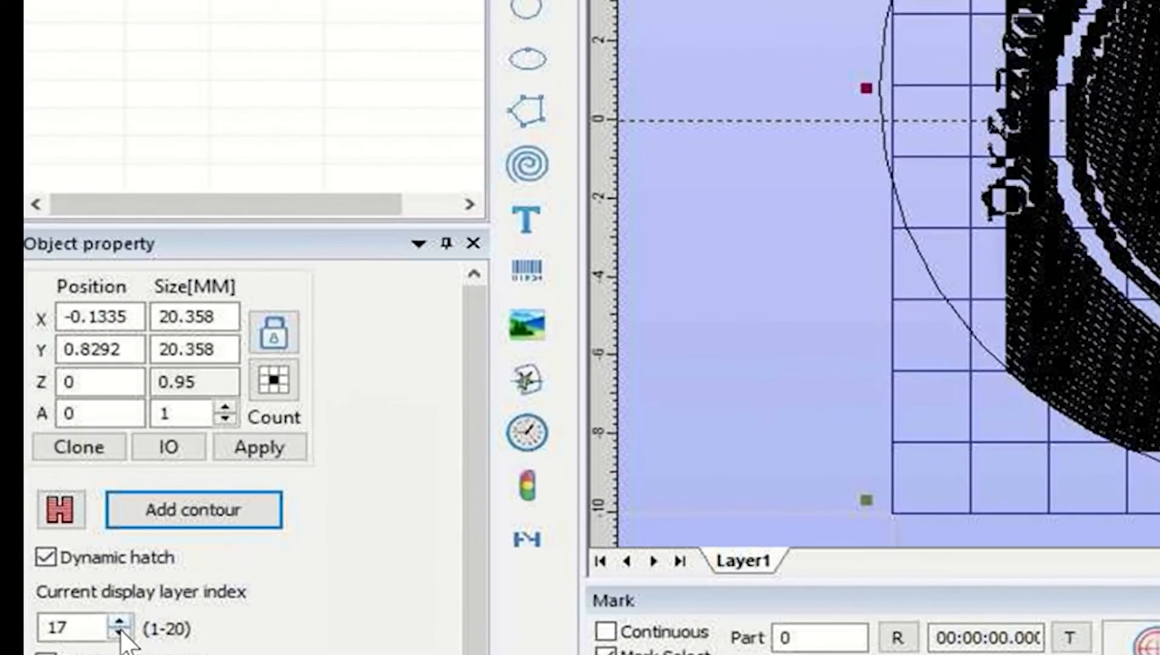
pyautogui.click(82, 621)
pyautogui.click(119, 622)
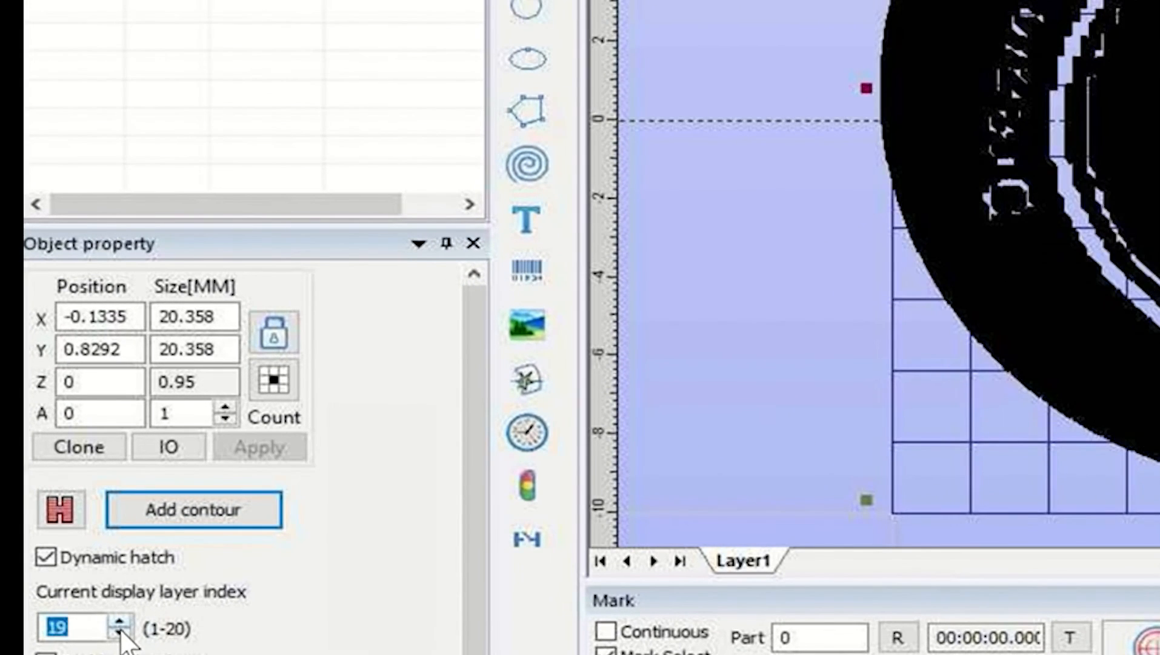
pyautogui.click(120, 623)
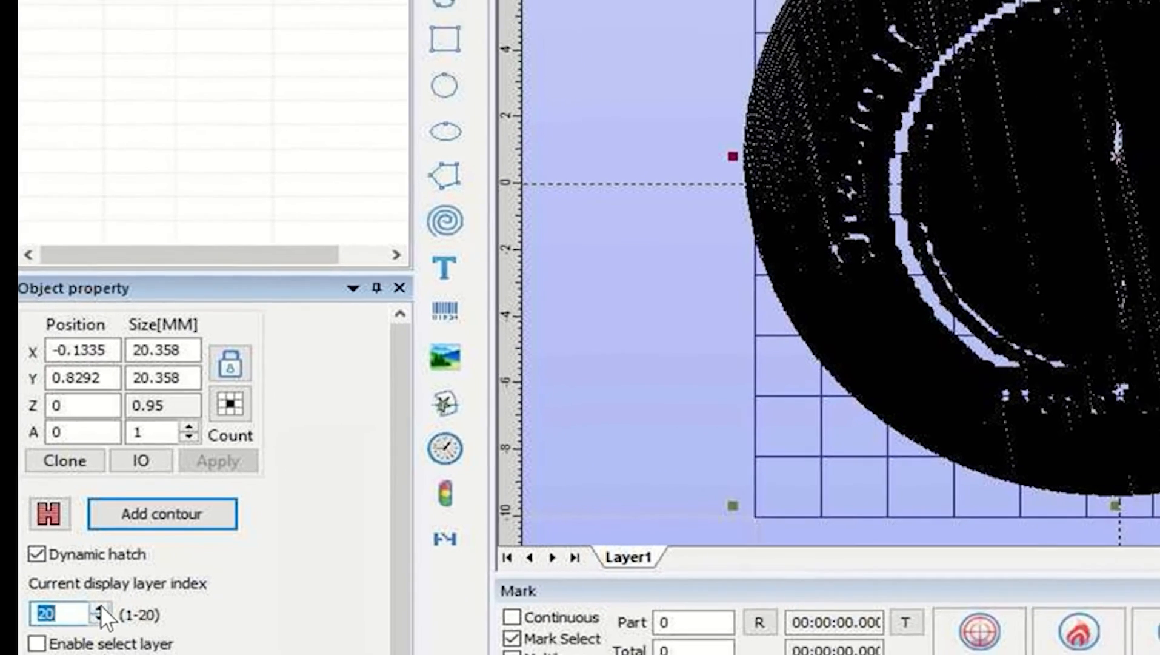
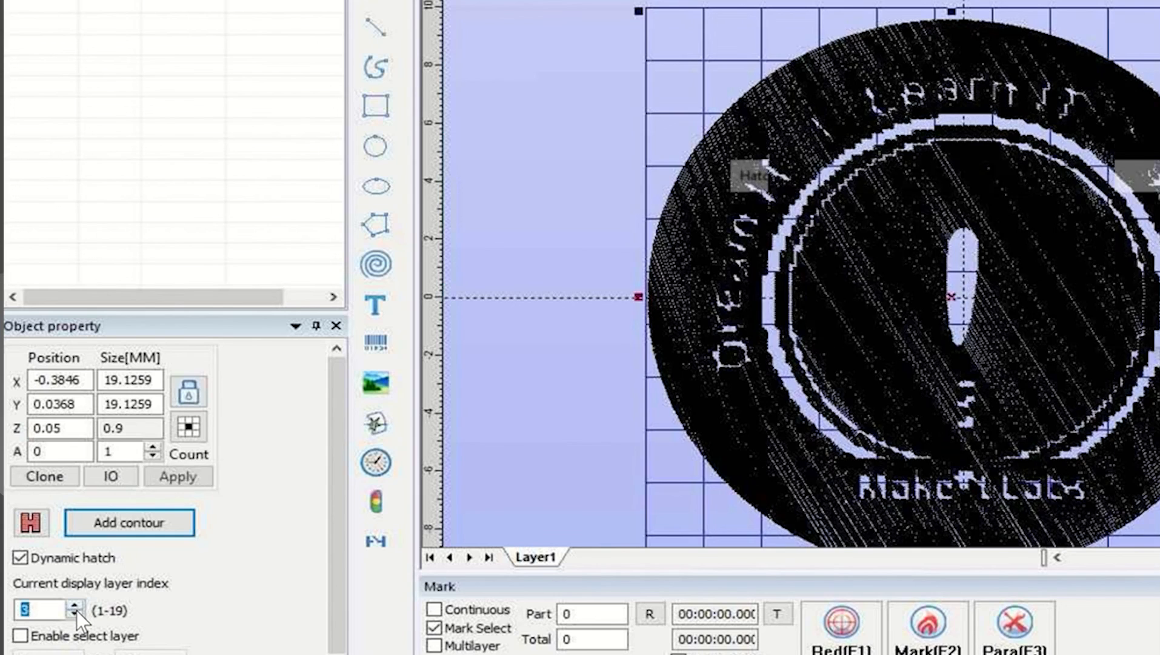
# - Step through the 19-layer slices with the circular contour from layer 3 past layer 10
pyautogui.click(75, 605)
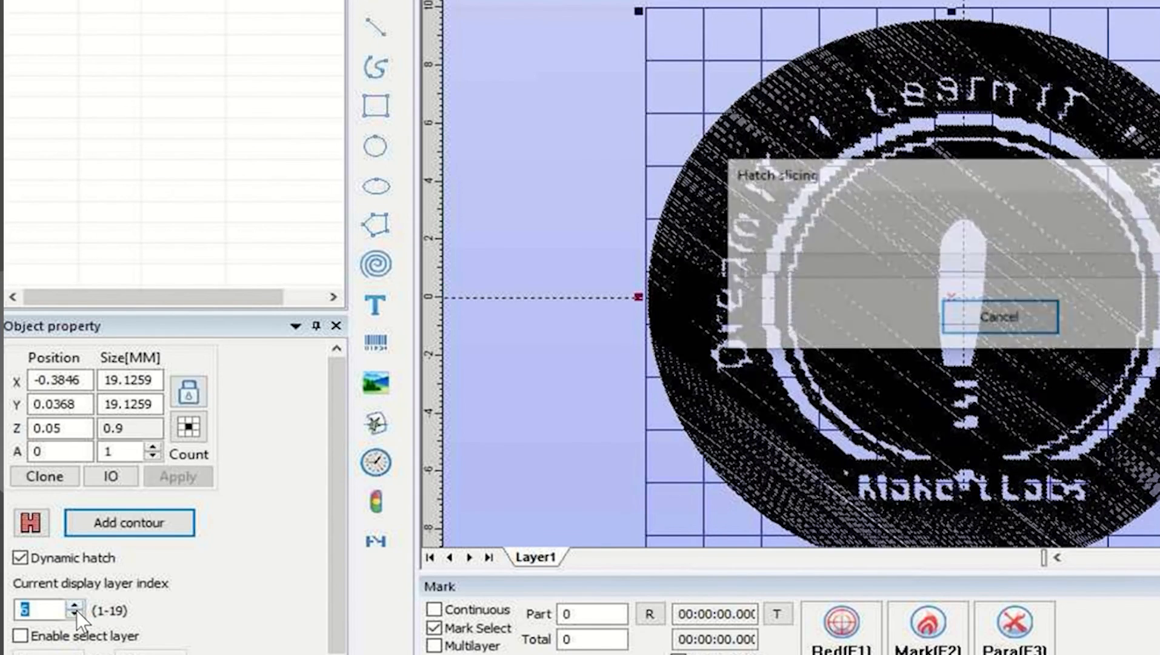
pyautogui.click(75, 608)
pyautogui.click(75, 607)
pyautogui.click(75, 608)
pyautogui.click(75, 608)
pyautogui.click(75, 607)
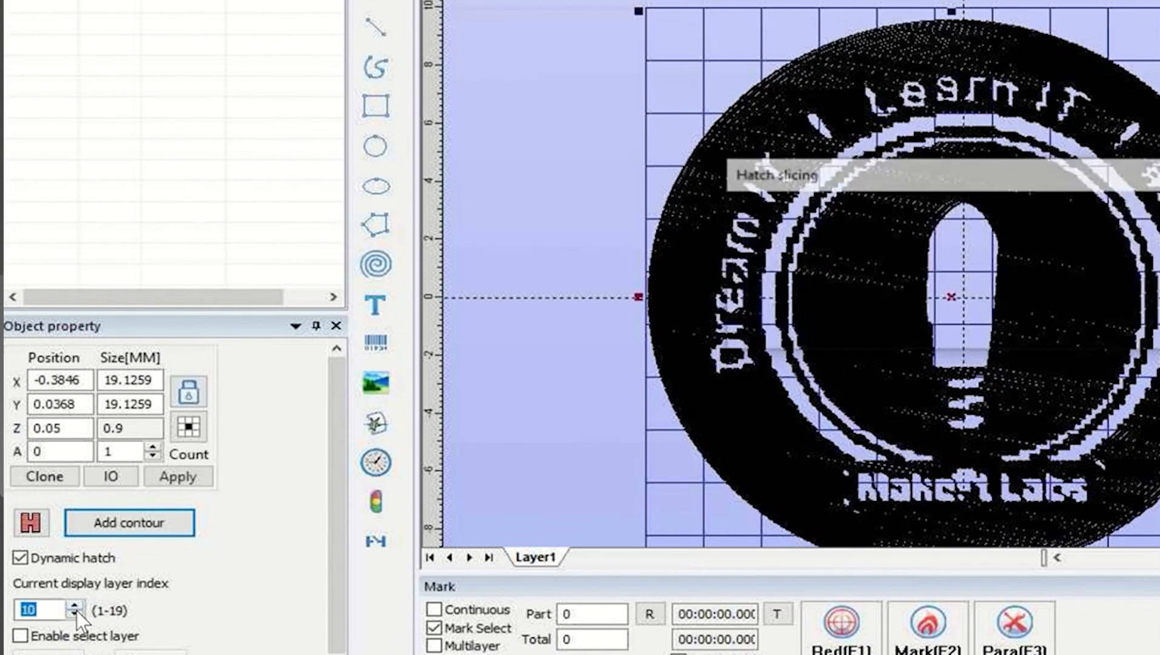
pyautogui.click(75, 608)
pyautogui.click(75, 607)
pyautogui.click(75, 608)
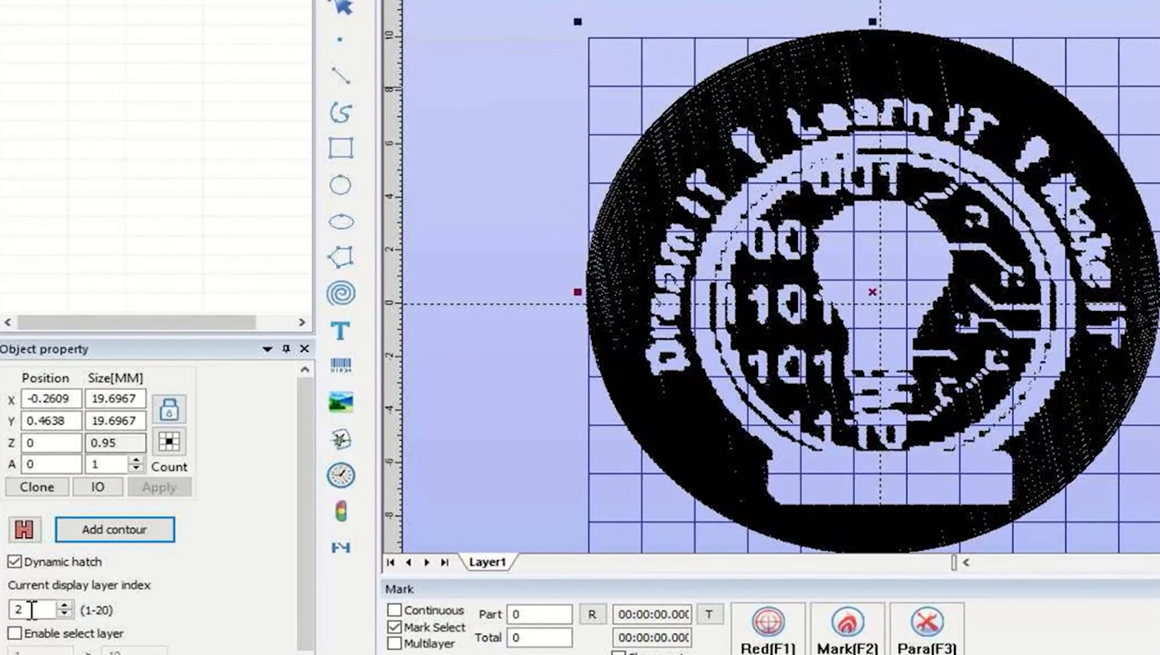
# - Step through the 20-layer slices with the circular contour from layer 2 up to layer 20
pyautogui.click(22, 609)
pyautogui.click(64, 604)
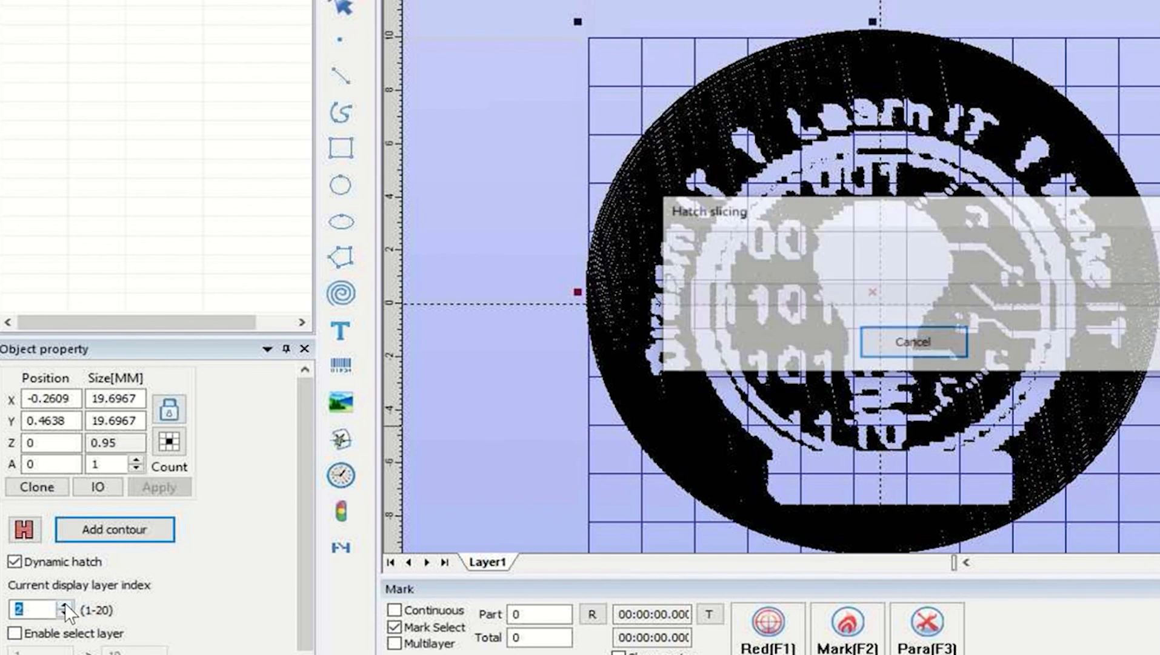
pyautogui.click(64, 605)
pyautogui.click(64, 605)
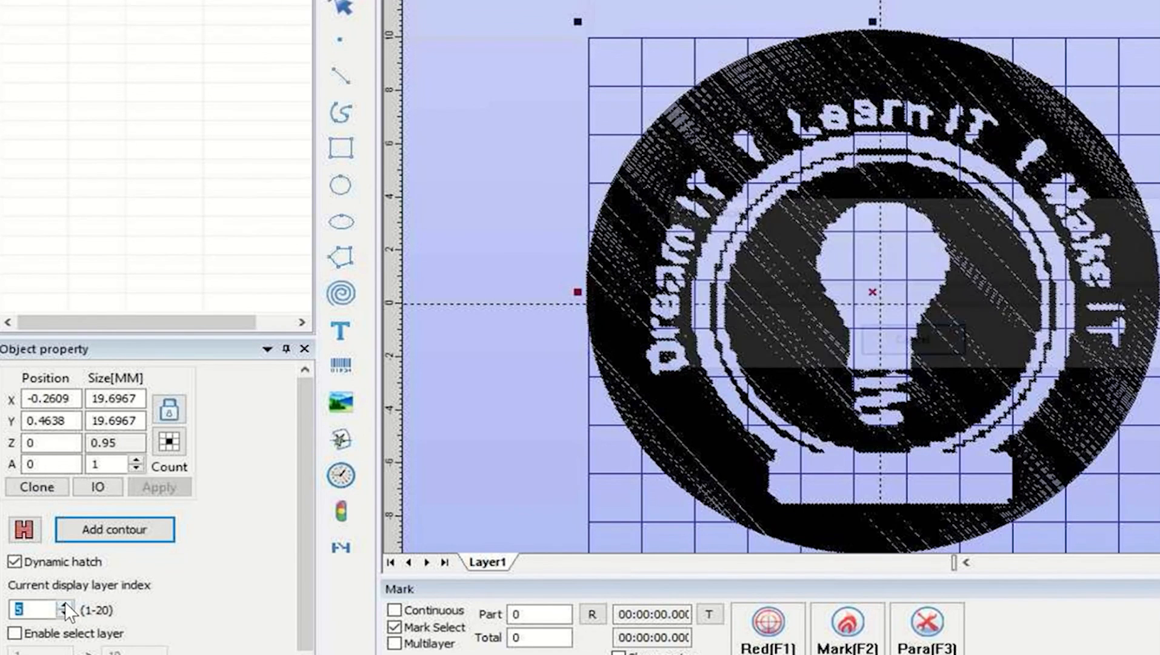
pyautogui.click(64, 605)
pyautogui.click(64, 605)
pyautogui.click(64, 605)
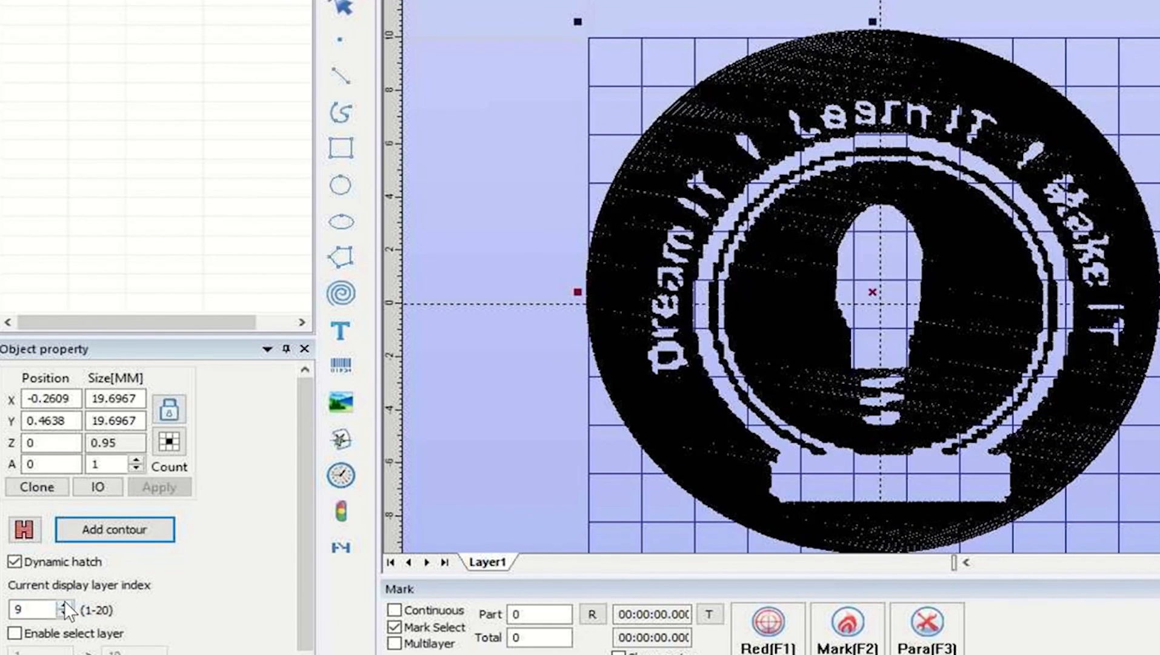
pyautogui.click(64, 605)
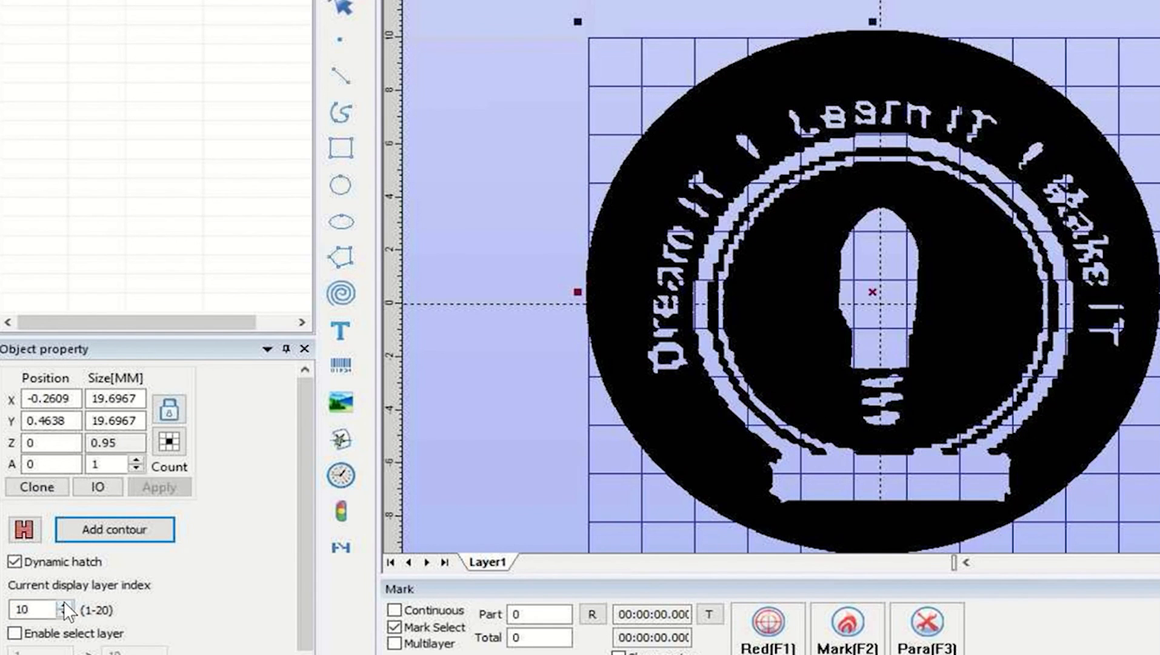
pyautogui.click(65, 605)
pyautogui.click(64, 605)
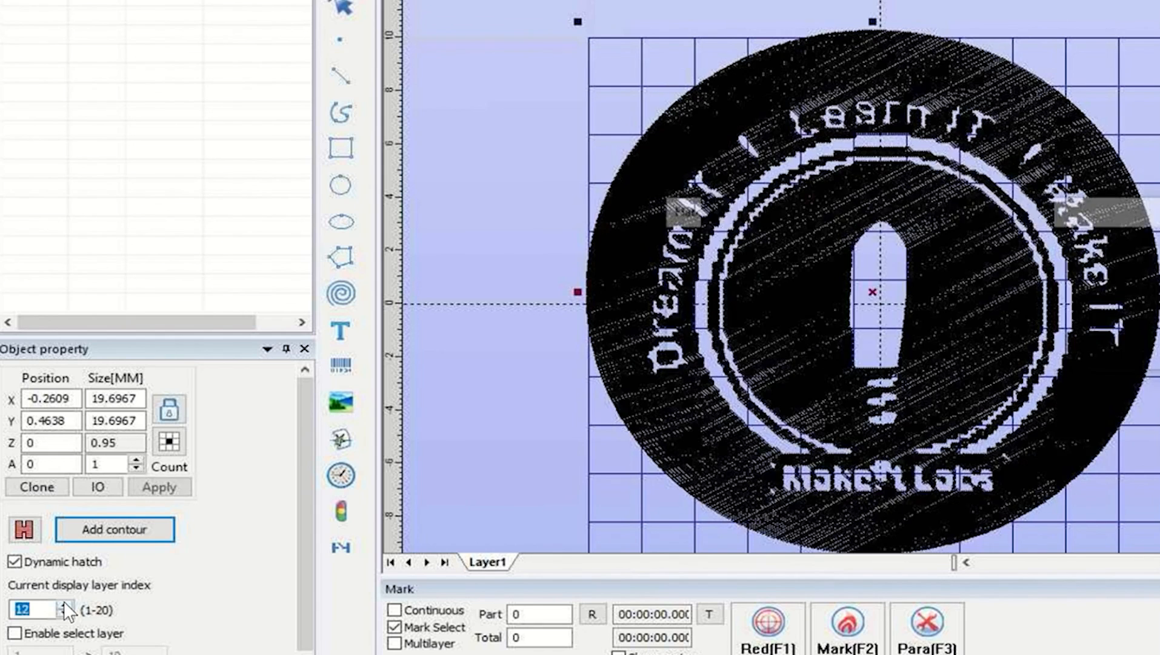
pyautogui.click(64, 605)
pyautogui.click(64, 605)
pyautogui.click(65, 605)
pyautogui.click(64, 605)
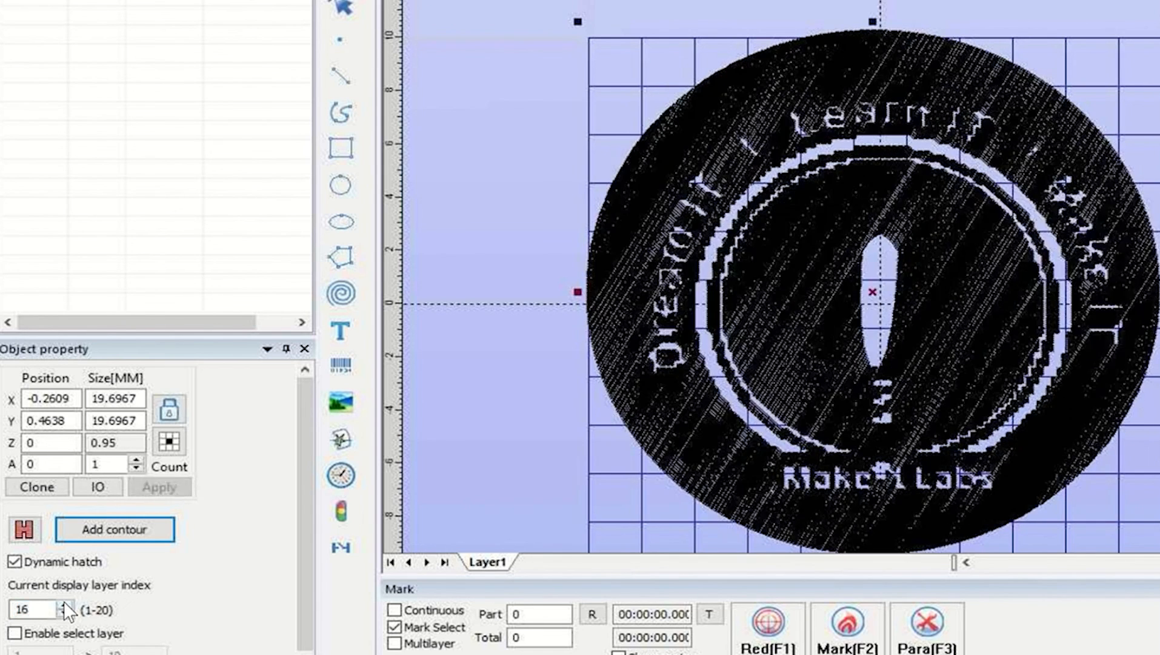
pyautogui.click(64, 605)
pyautogui.click(64, 605)
pyautogui.click(64, 606)
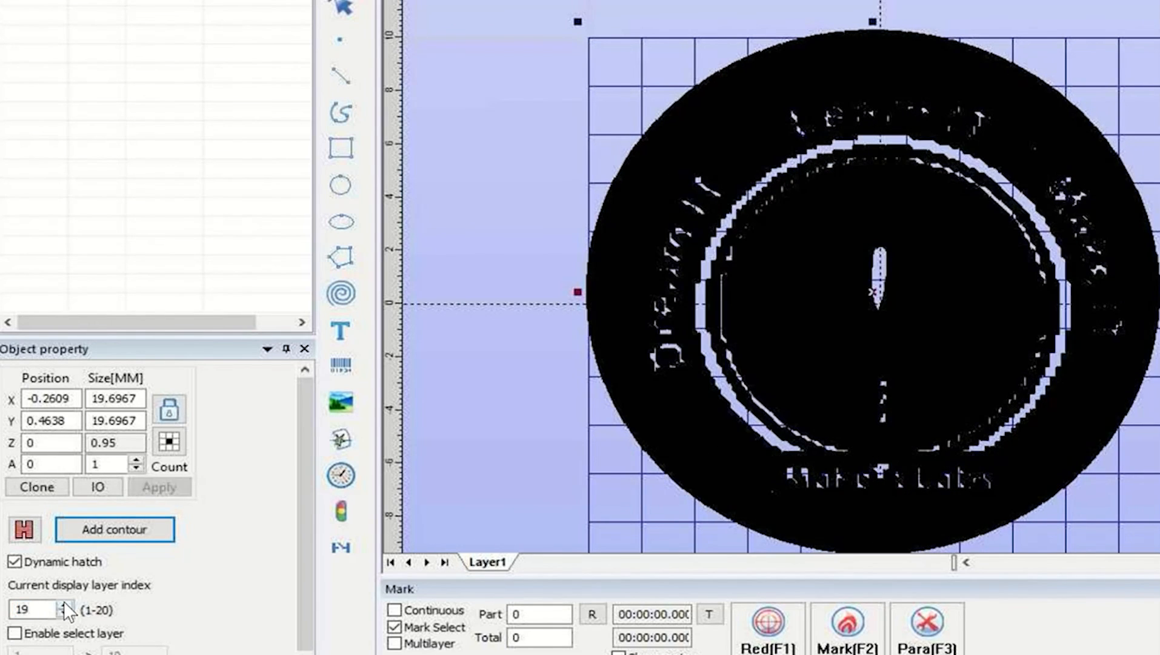
pyautogui.click(64, 606)
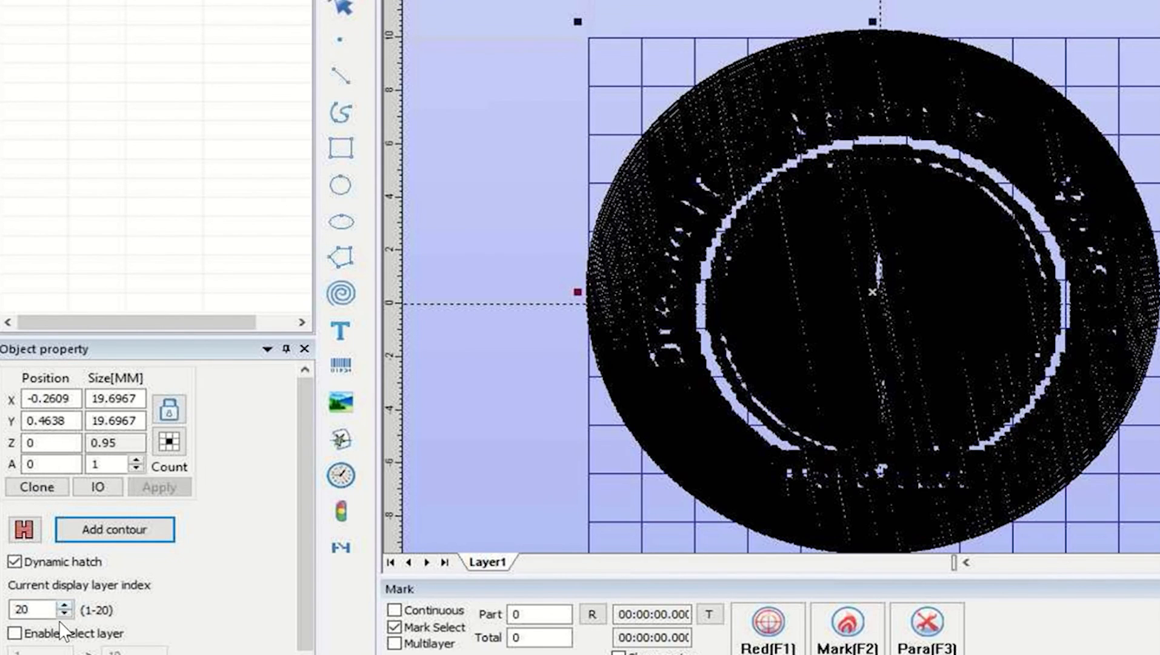
# - Step the displayed layer of the contoured coin slices back down to 12
pyautogui.click(63, 614)
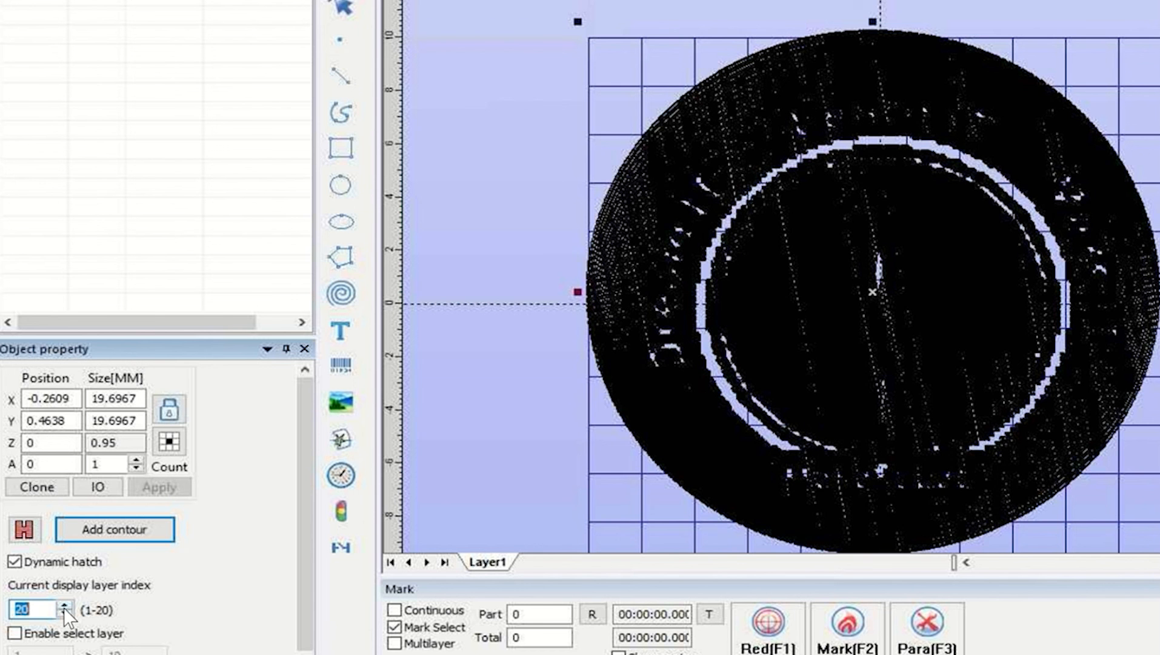
pyautogui.click(64, 614)
pyautogui.click(64, 614)
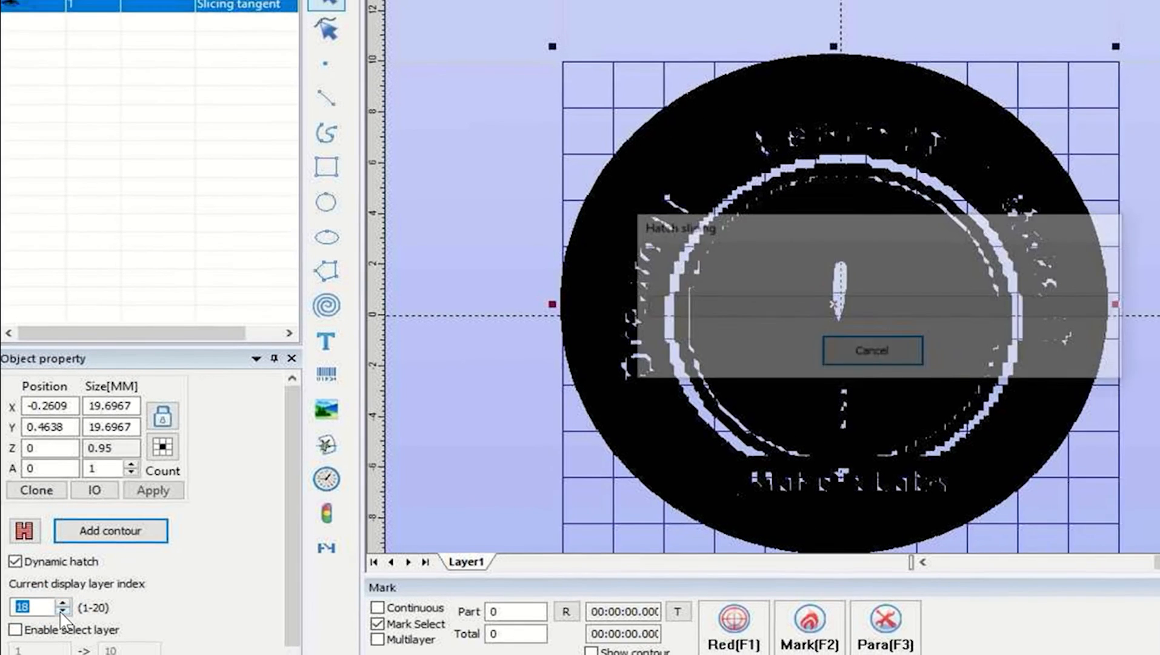
pyautogui.click(64, 613)
pyautogui.click(64, 614)
pyautogui.click(64, 614)
pyautogui.click(64, 613)
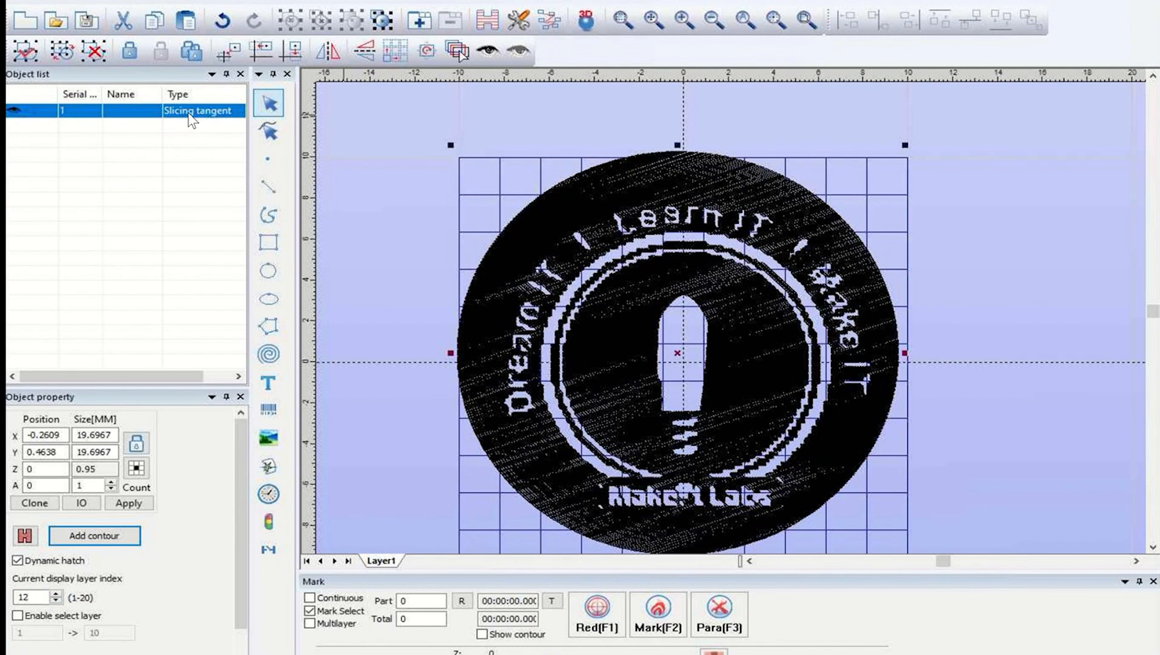
# - Delete the contoured slicing tangent object and switch to the 3D display of the coin surface
pyautogui.press('Delete')
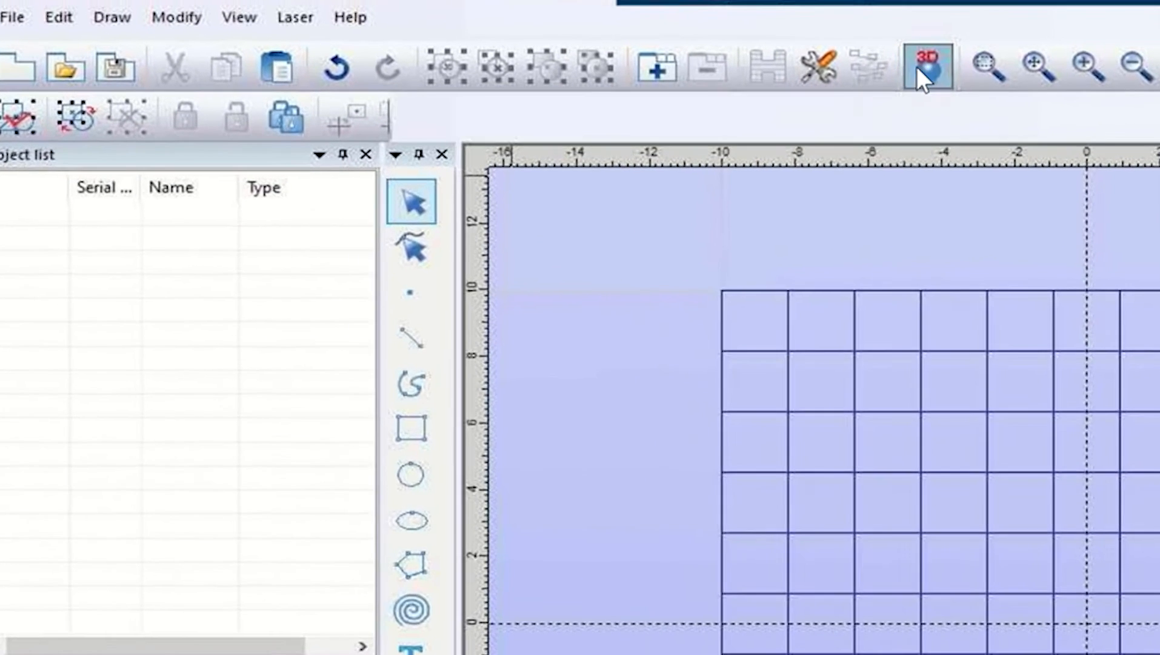
pyautogui.click(919, 69)
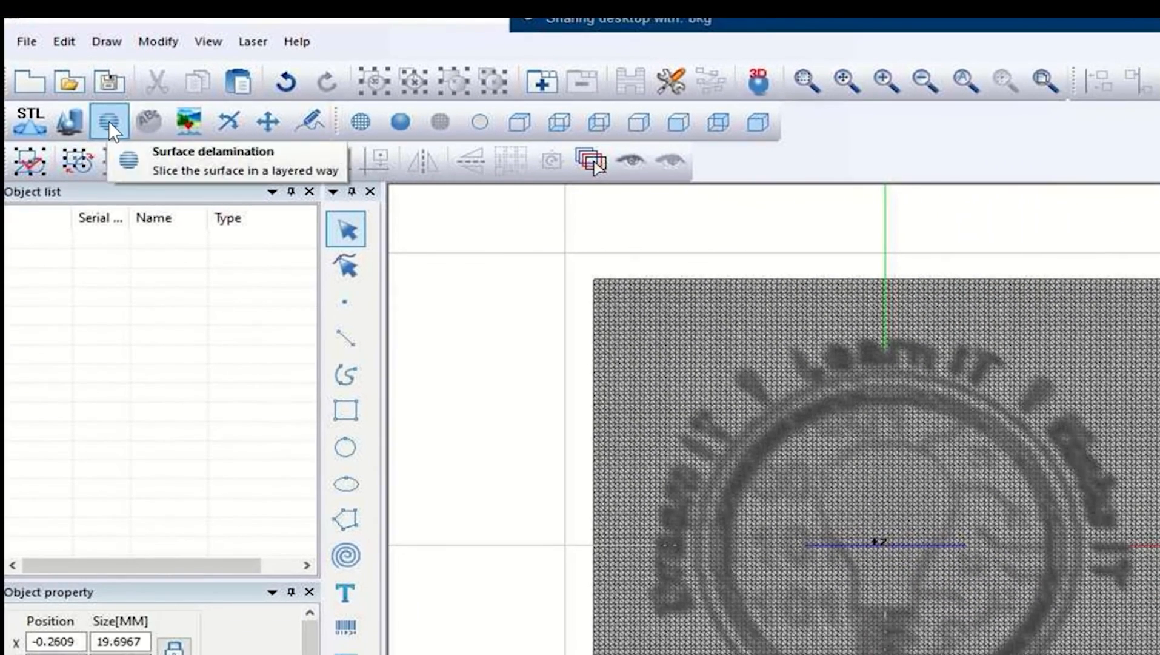
# - Slice the coin surface from Z 0 to 1 in 0.05 mm layers, with Z values ranging from large to small
pyautogui.click(112, 125)
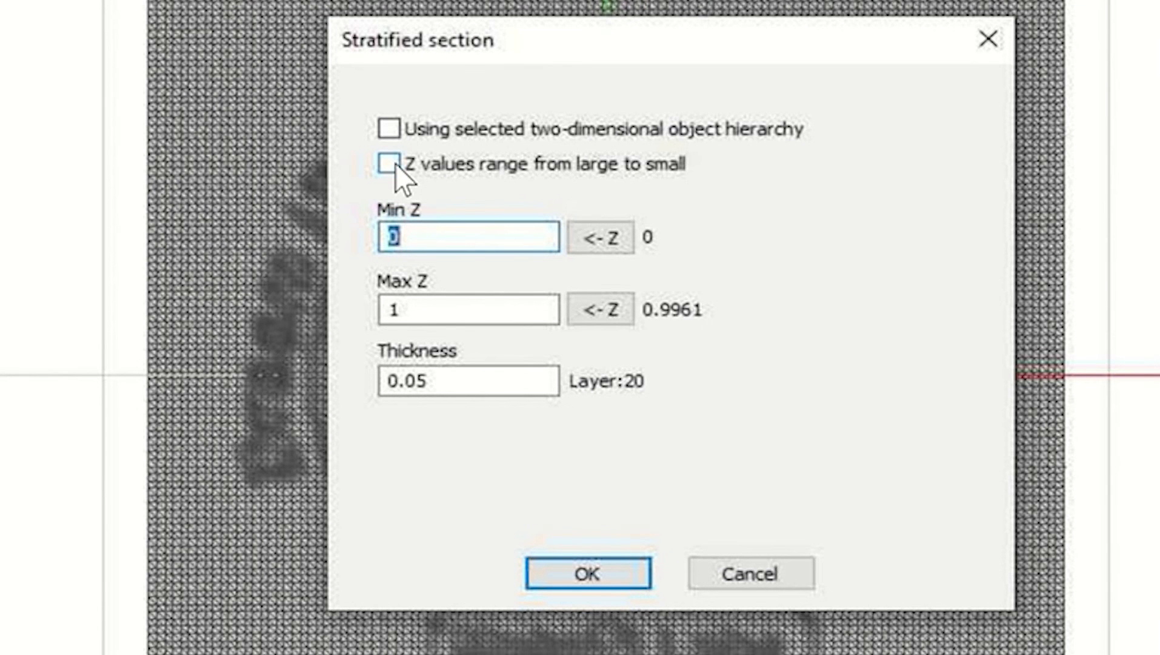
pyautogui.click(396, 162)
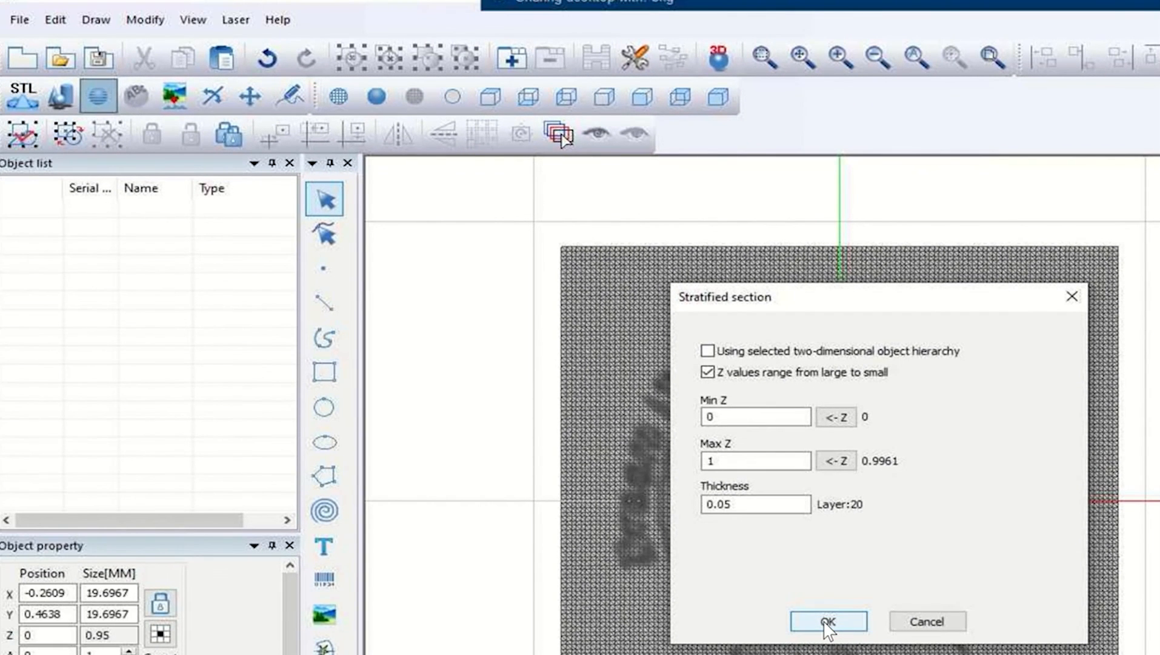
pyautogui.click(825, 621)
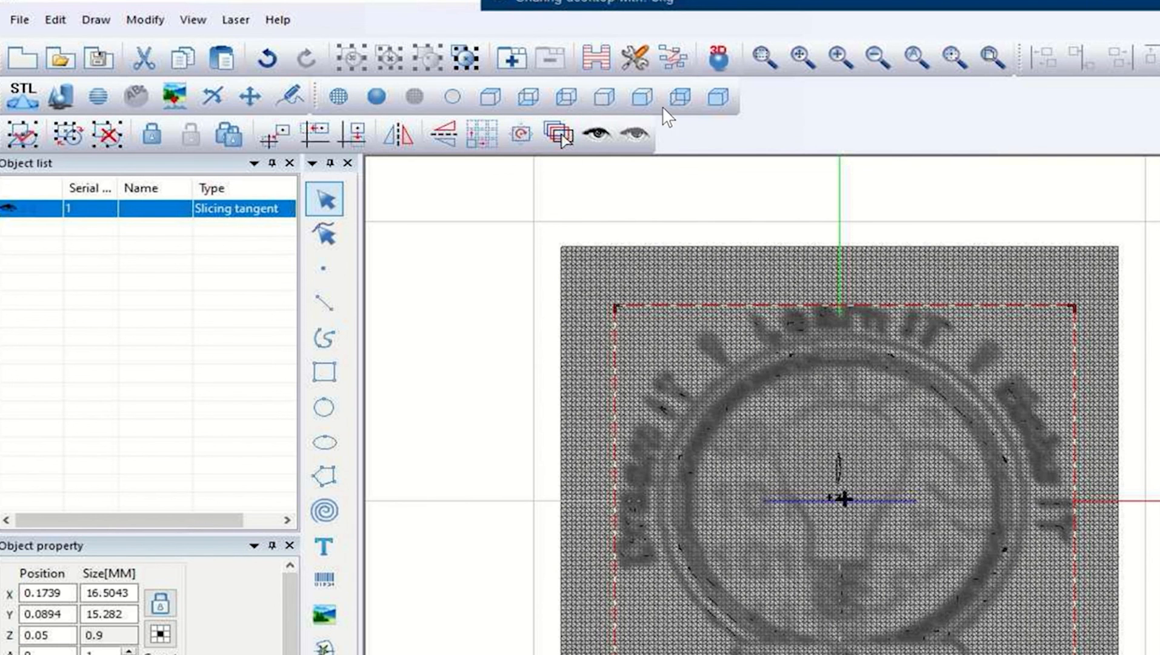
# - Return to the 2D display and draw a circle about 19 mm in diameter around the sliced coin artwork
pyautogui.click(730, 53)
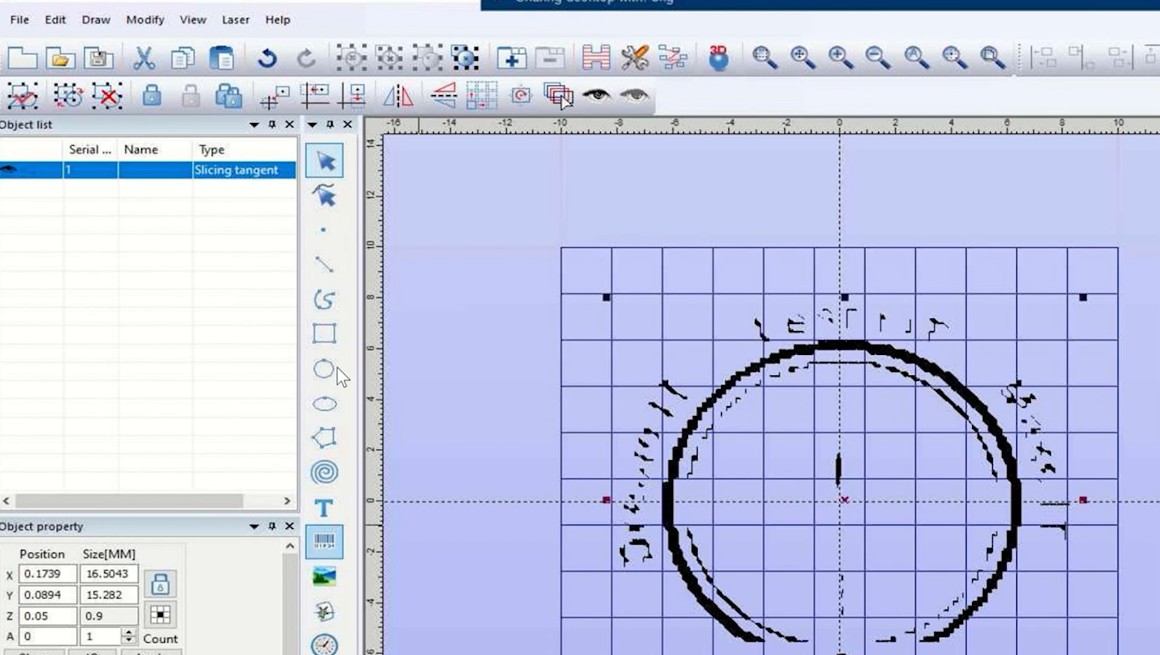
pyautogui.click(323, 367)
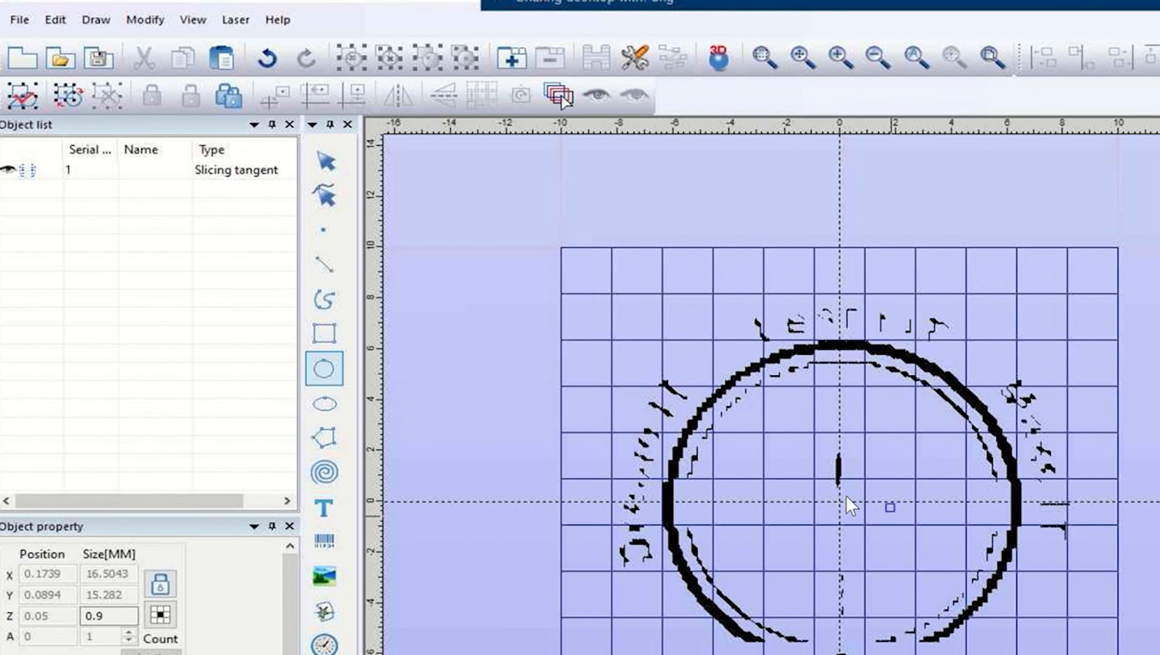
pyautogui.moveTo(830, 501); pyautogui.dragTo(1014, 654)
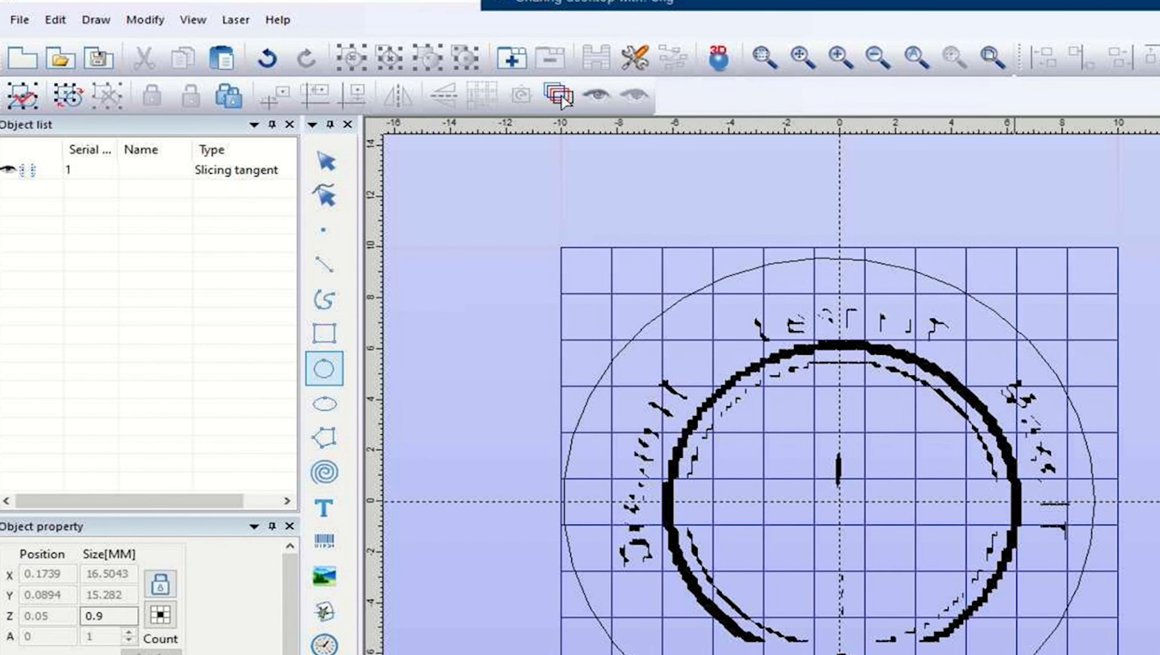
# - Add the surrounding circle as a contour to the slicing tangent object
pyautogui.click(173, 173)
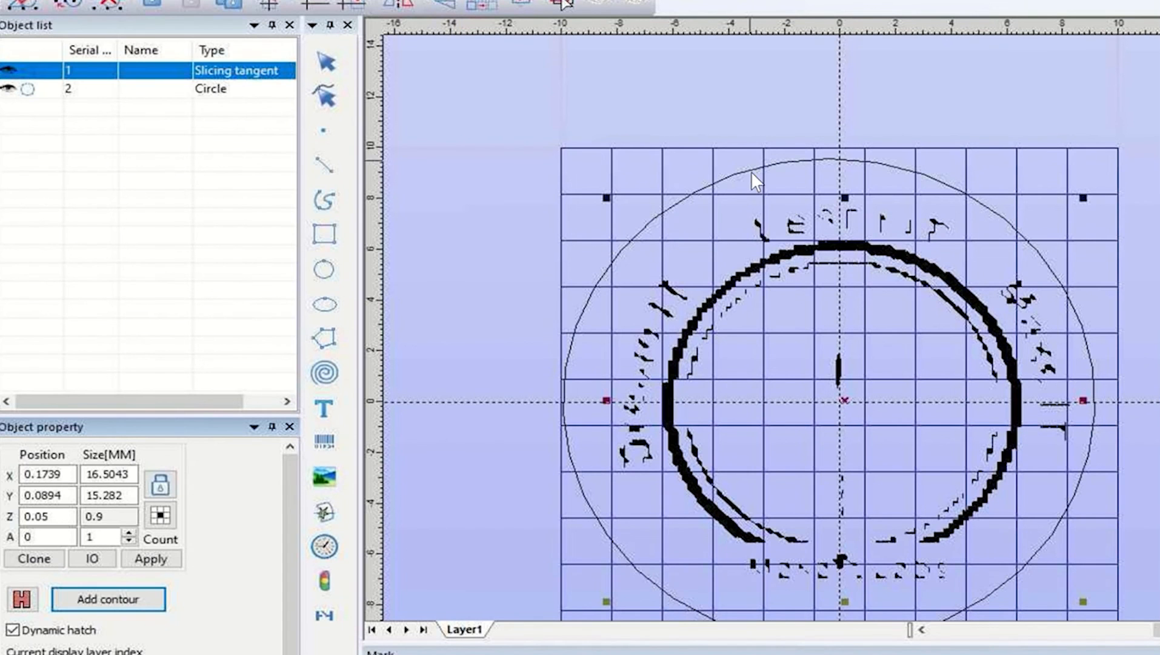
pyautogui.click(752, 165)
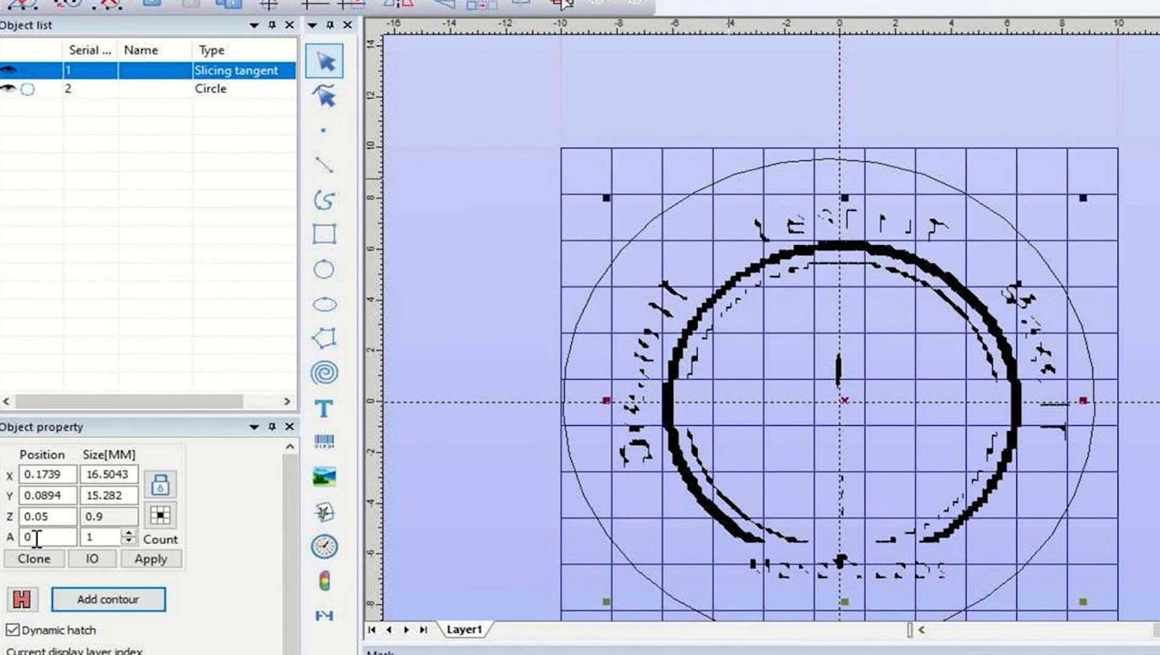
pyautogui.click(106, 600)
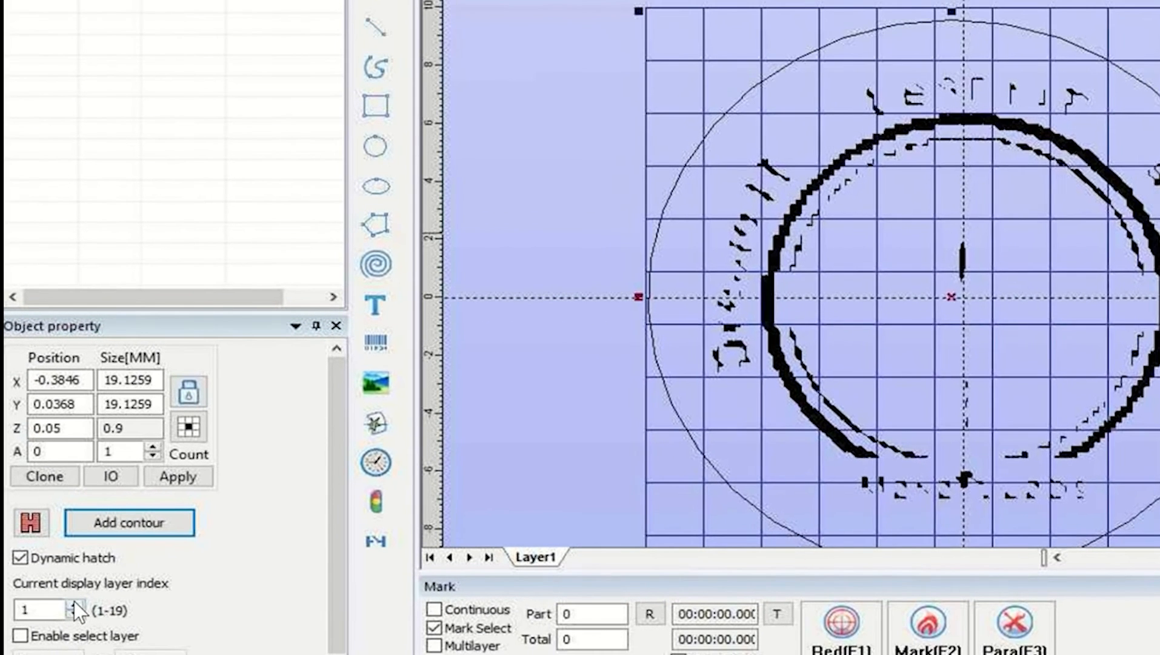
# - Step through the contoured slices of the reversed Z order from layer 2 up past layer 16
pyautogui.click(67, 639)
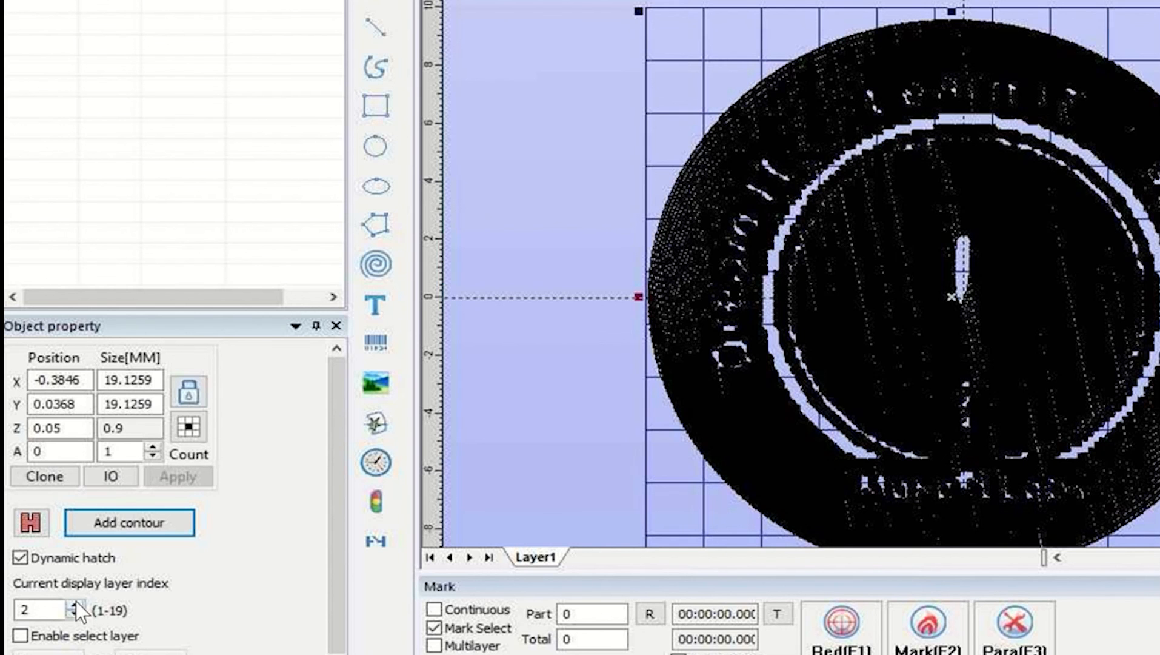
pyautogui.click(77, 602)
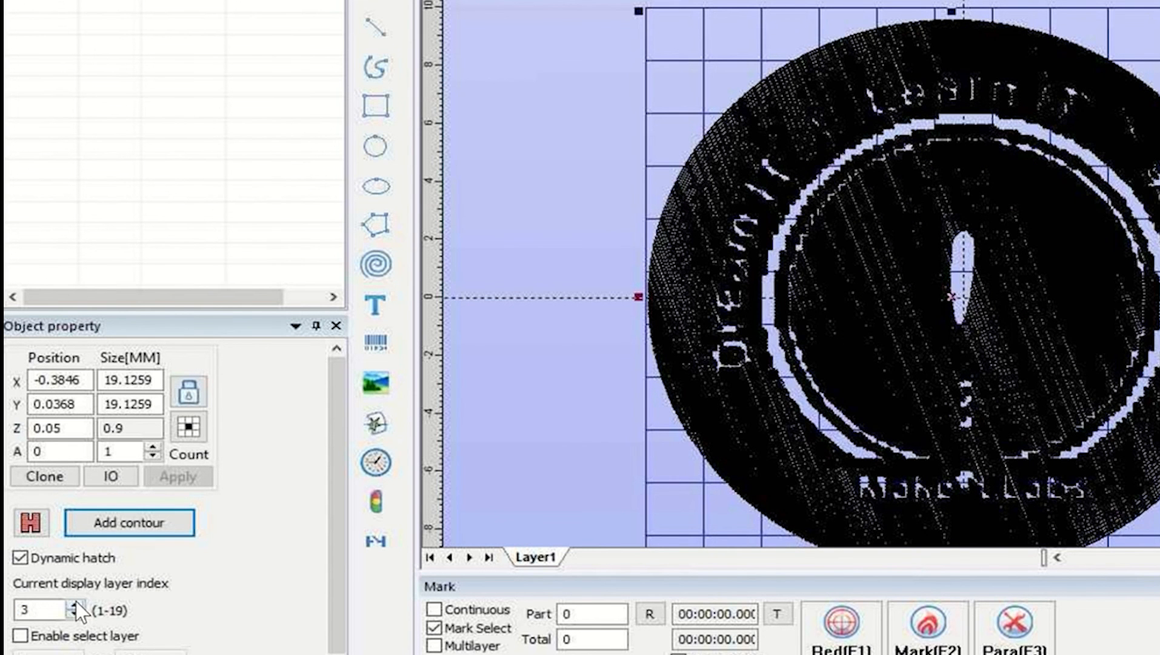
pyautogui.click(77, 602)
pyautogui.click(77, 608)
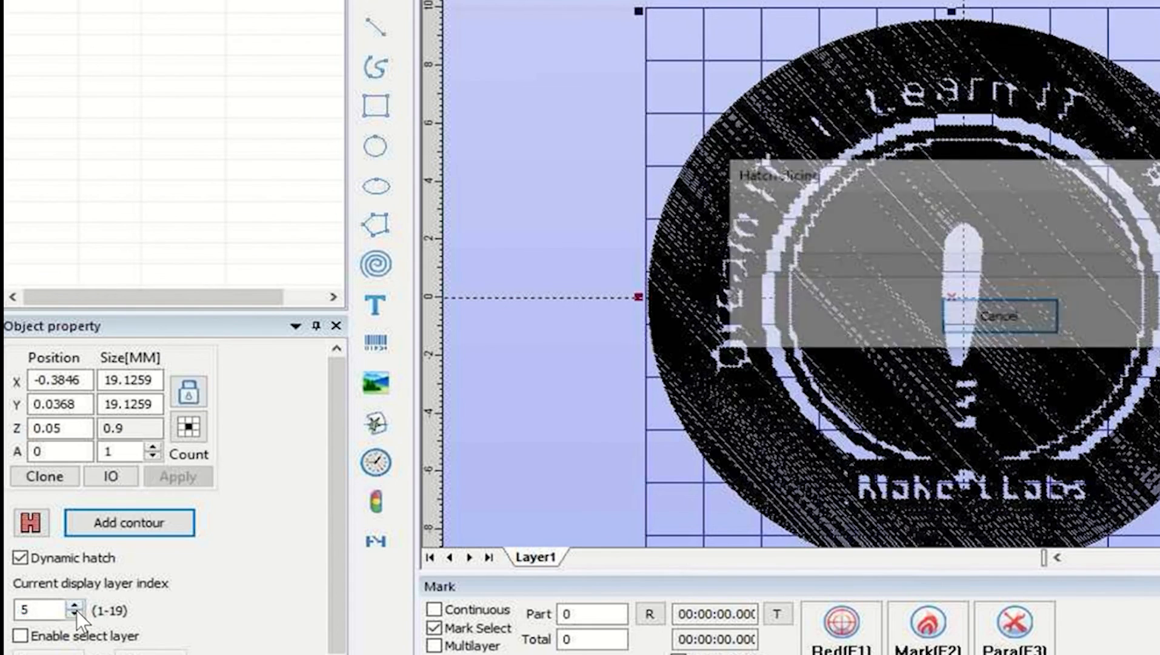
pyautogui.click(76, 610)
pyautogui.click(77, 610)
pyautogui.click(77, 610)
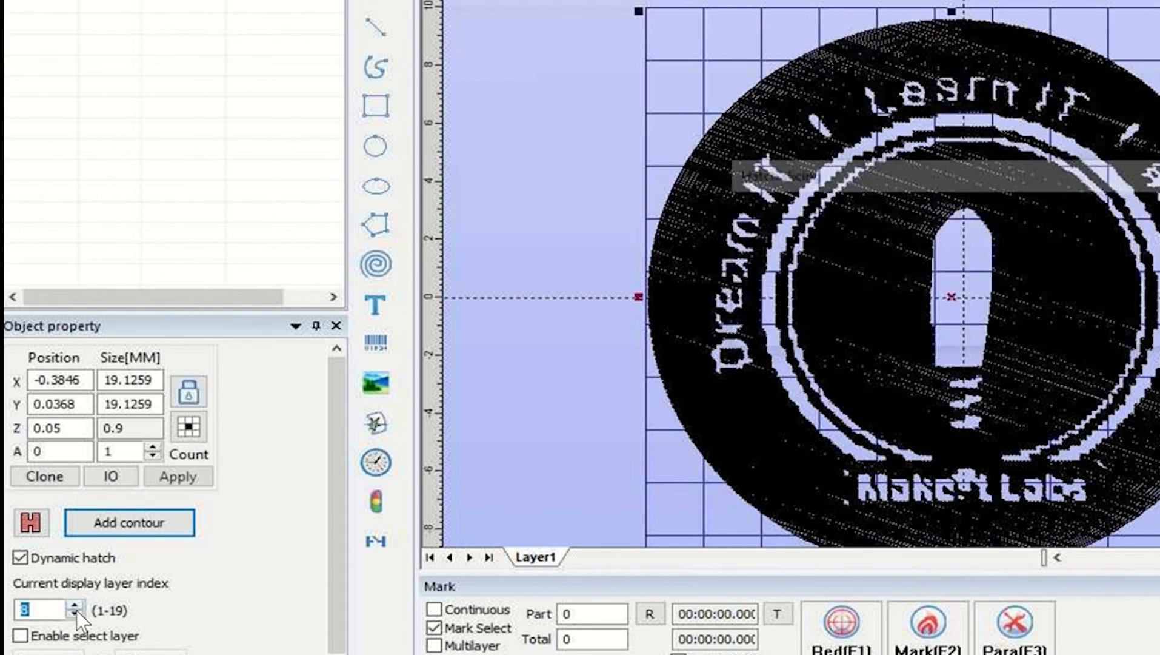
pyautogui.click(76, 609)
pyautogui.click(76, 609)
pyautogui.click(76, 608)
pyautogui.click(77, 609)
pyautogui.click(76, 609)
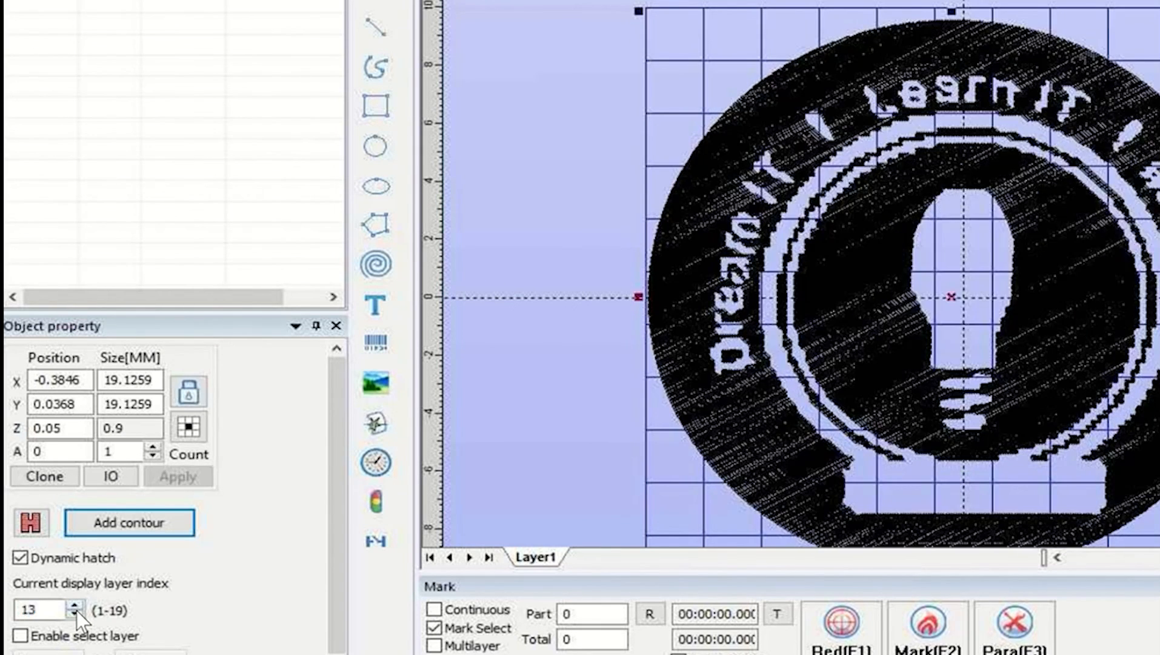
pyautogui.click(76, 609)
pyautogui.click(76, 609)
pyautogui.click(76, 608)
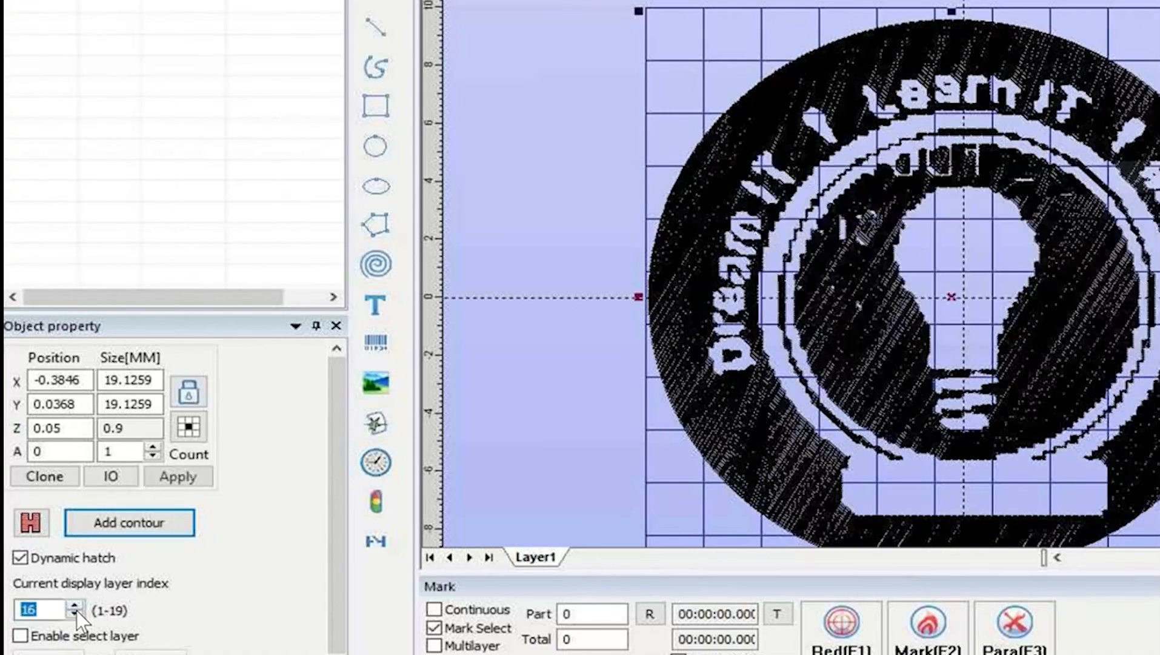
pyautogui.click(77, 609)
pyautogui.click(77, 608)
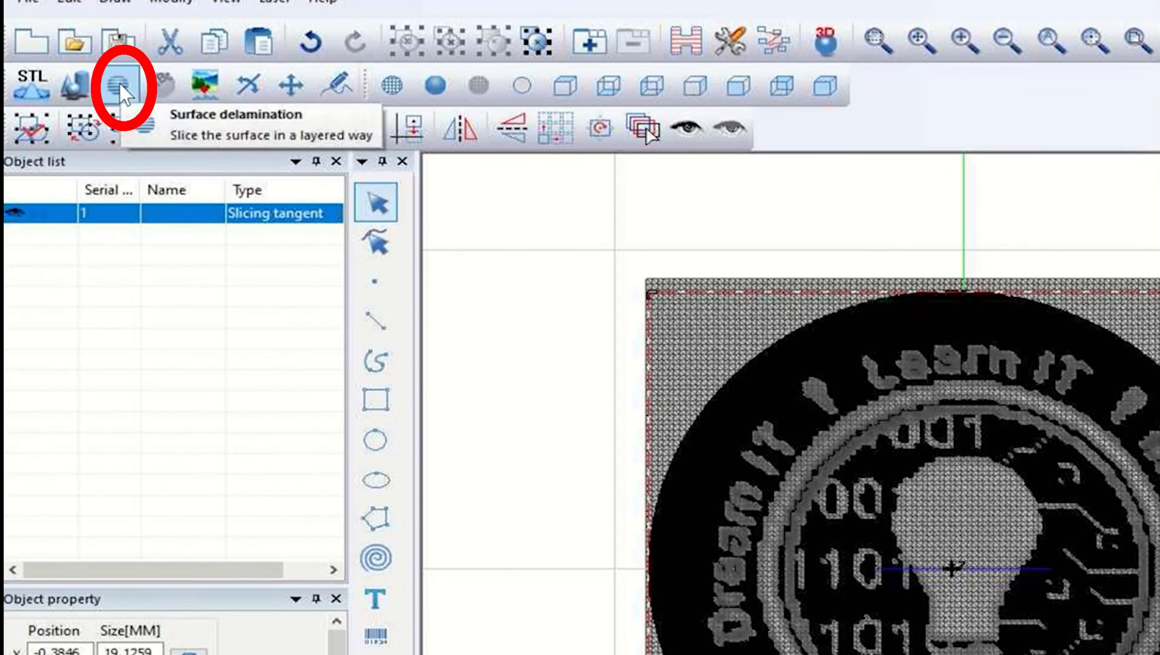
# - Review the Z order, Z range and thickness in the surface slicing settings and close them without slicing again
pyautogui.click(118, 74)
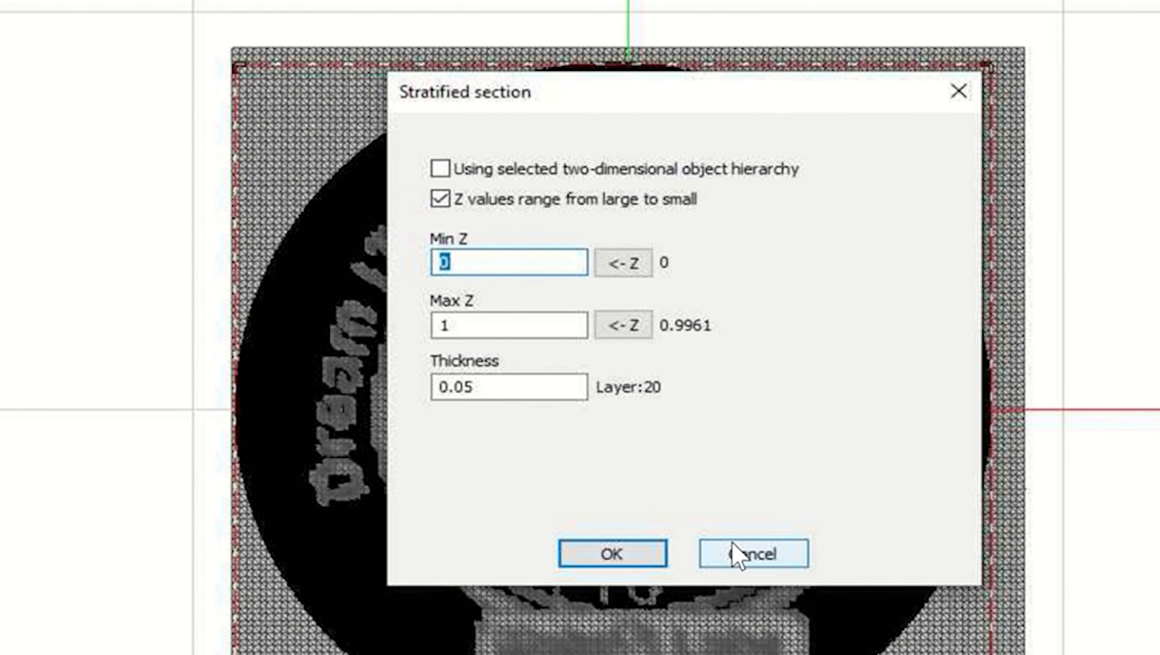
pyautogui.click(732, 542)
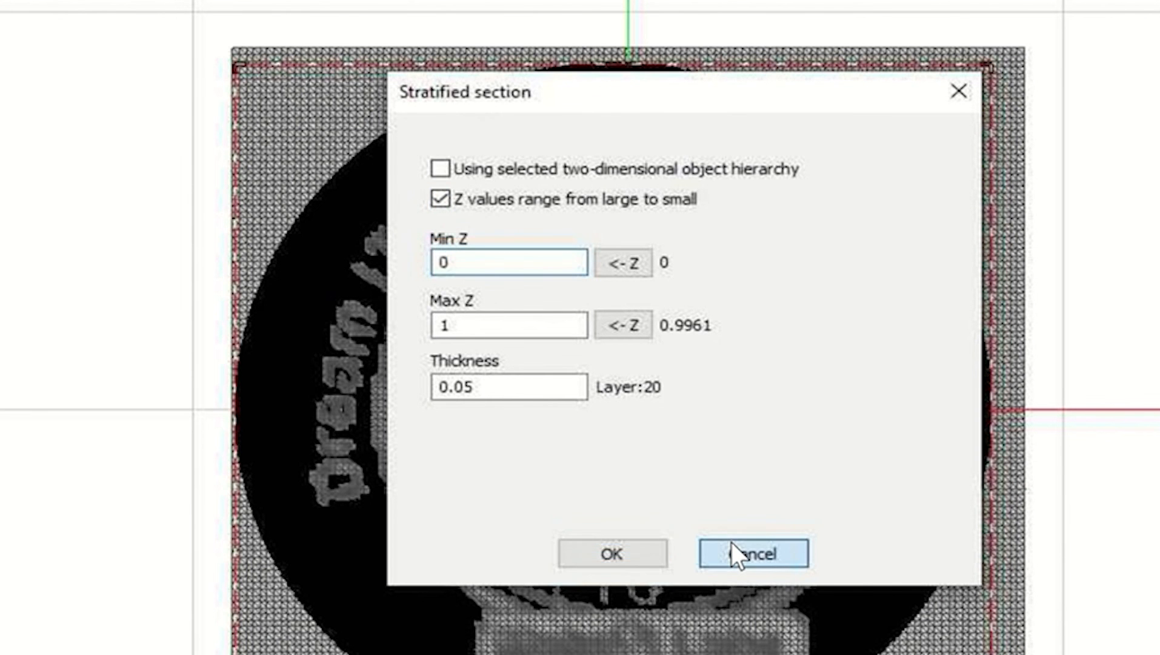